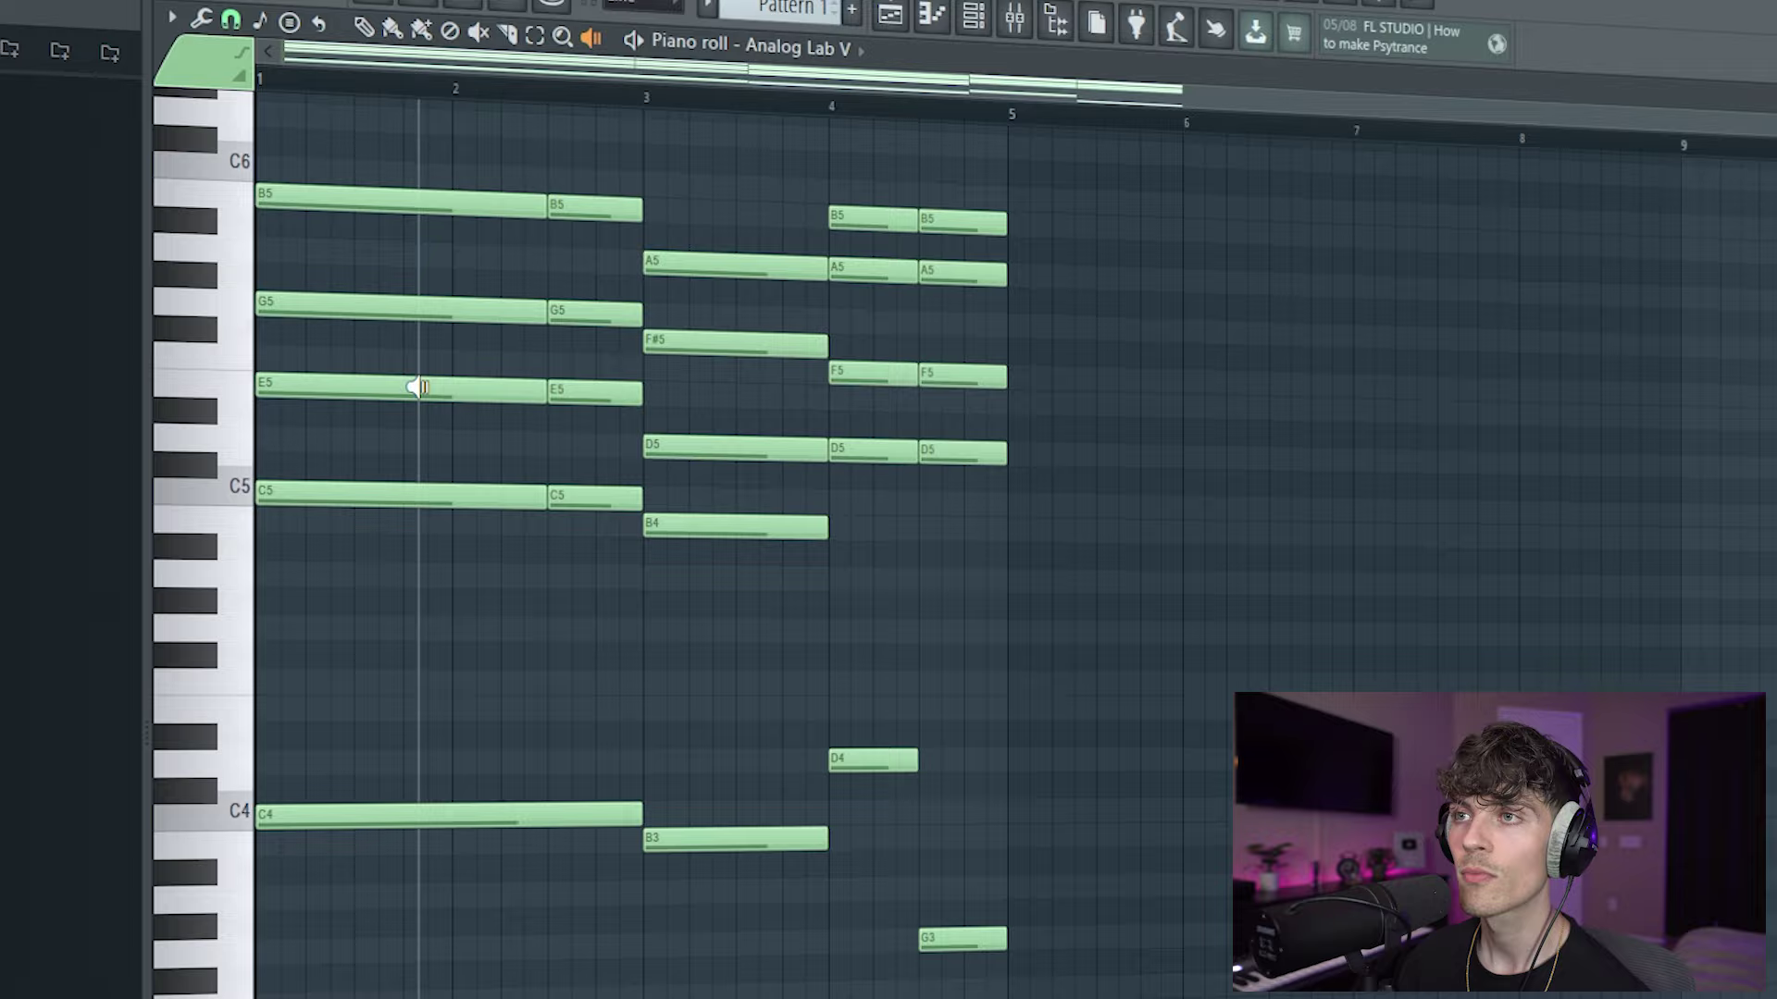
Play back the existing chords and bass notes across bars 1 to 4.
click(418, 387)
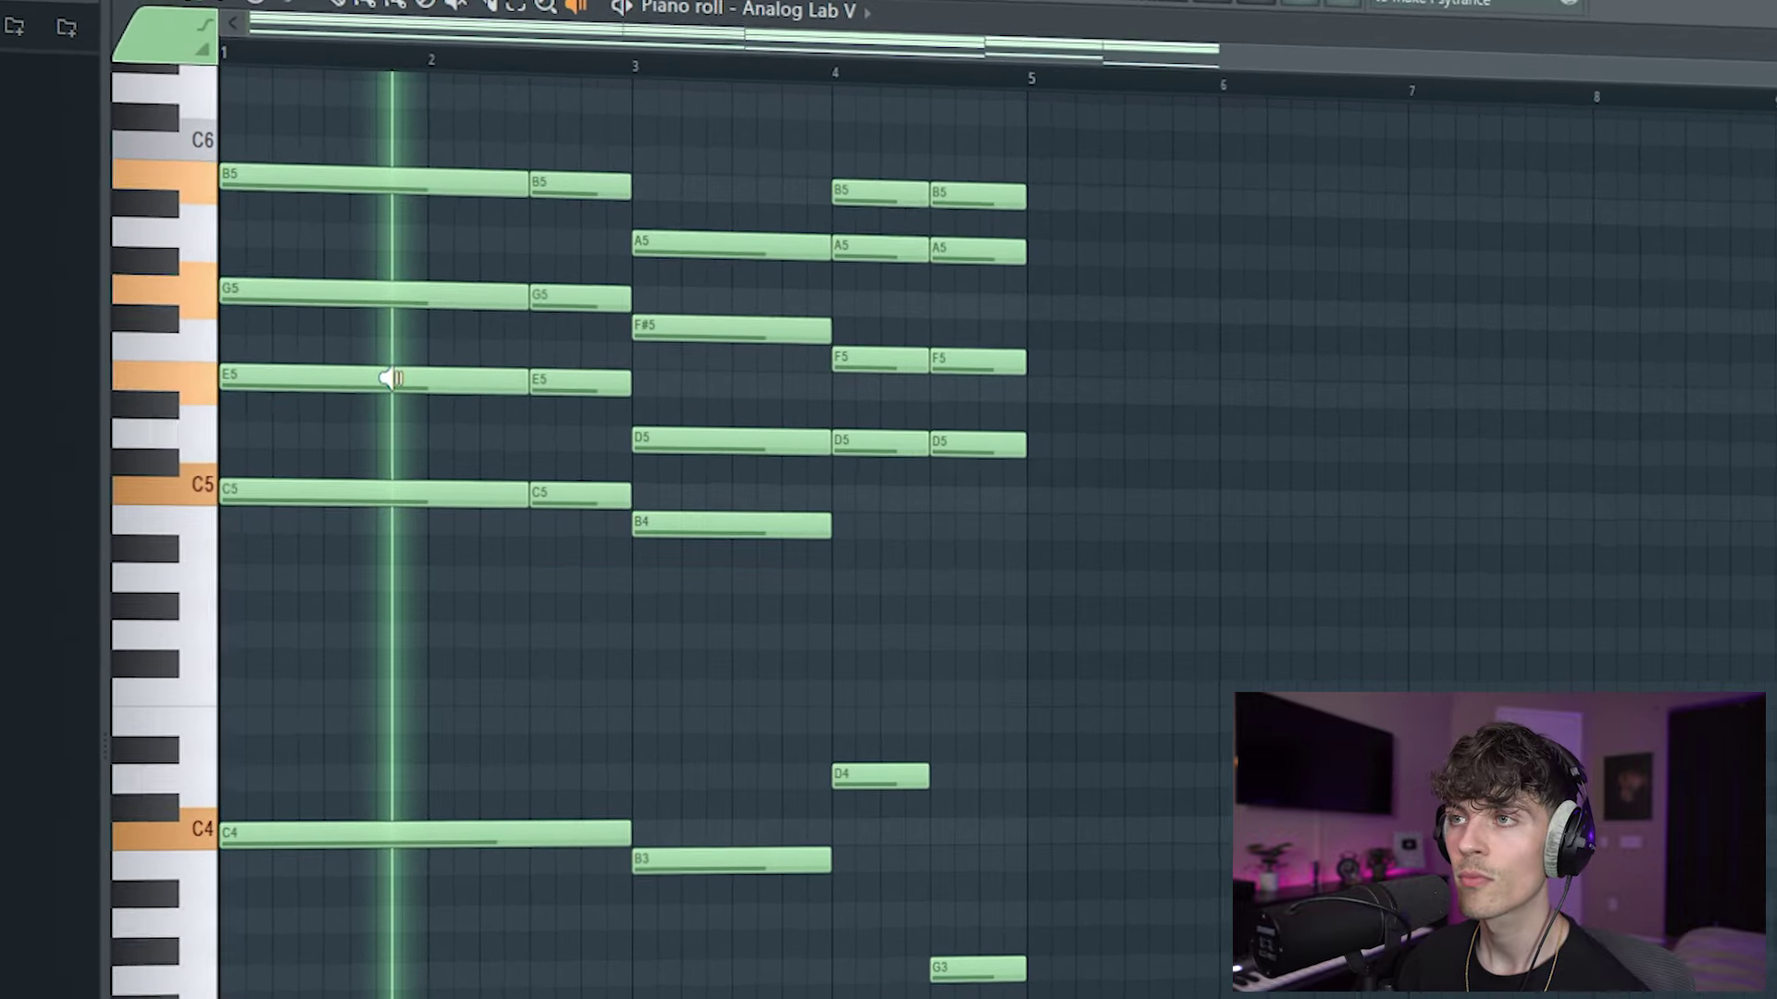
click(559, 403)
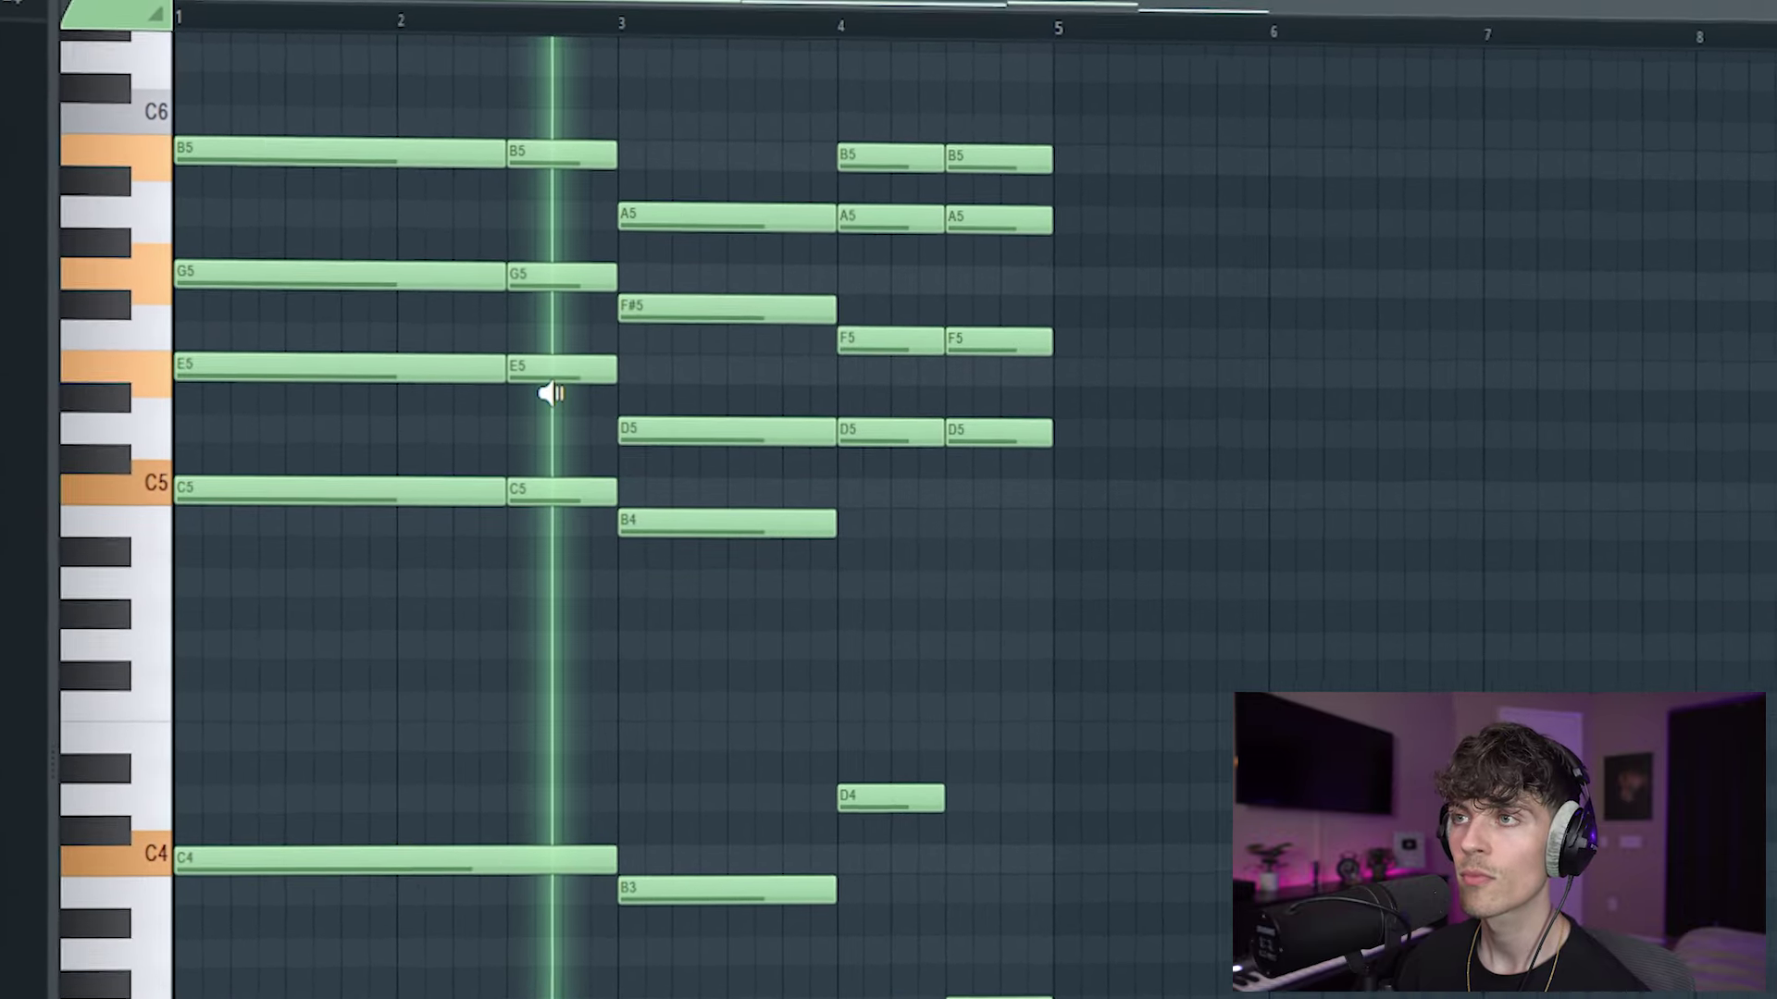
drag(547, 390, 698, 404)
drag(897, 436, 1003, 469)
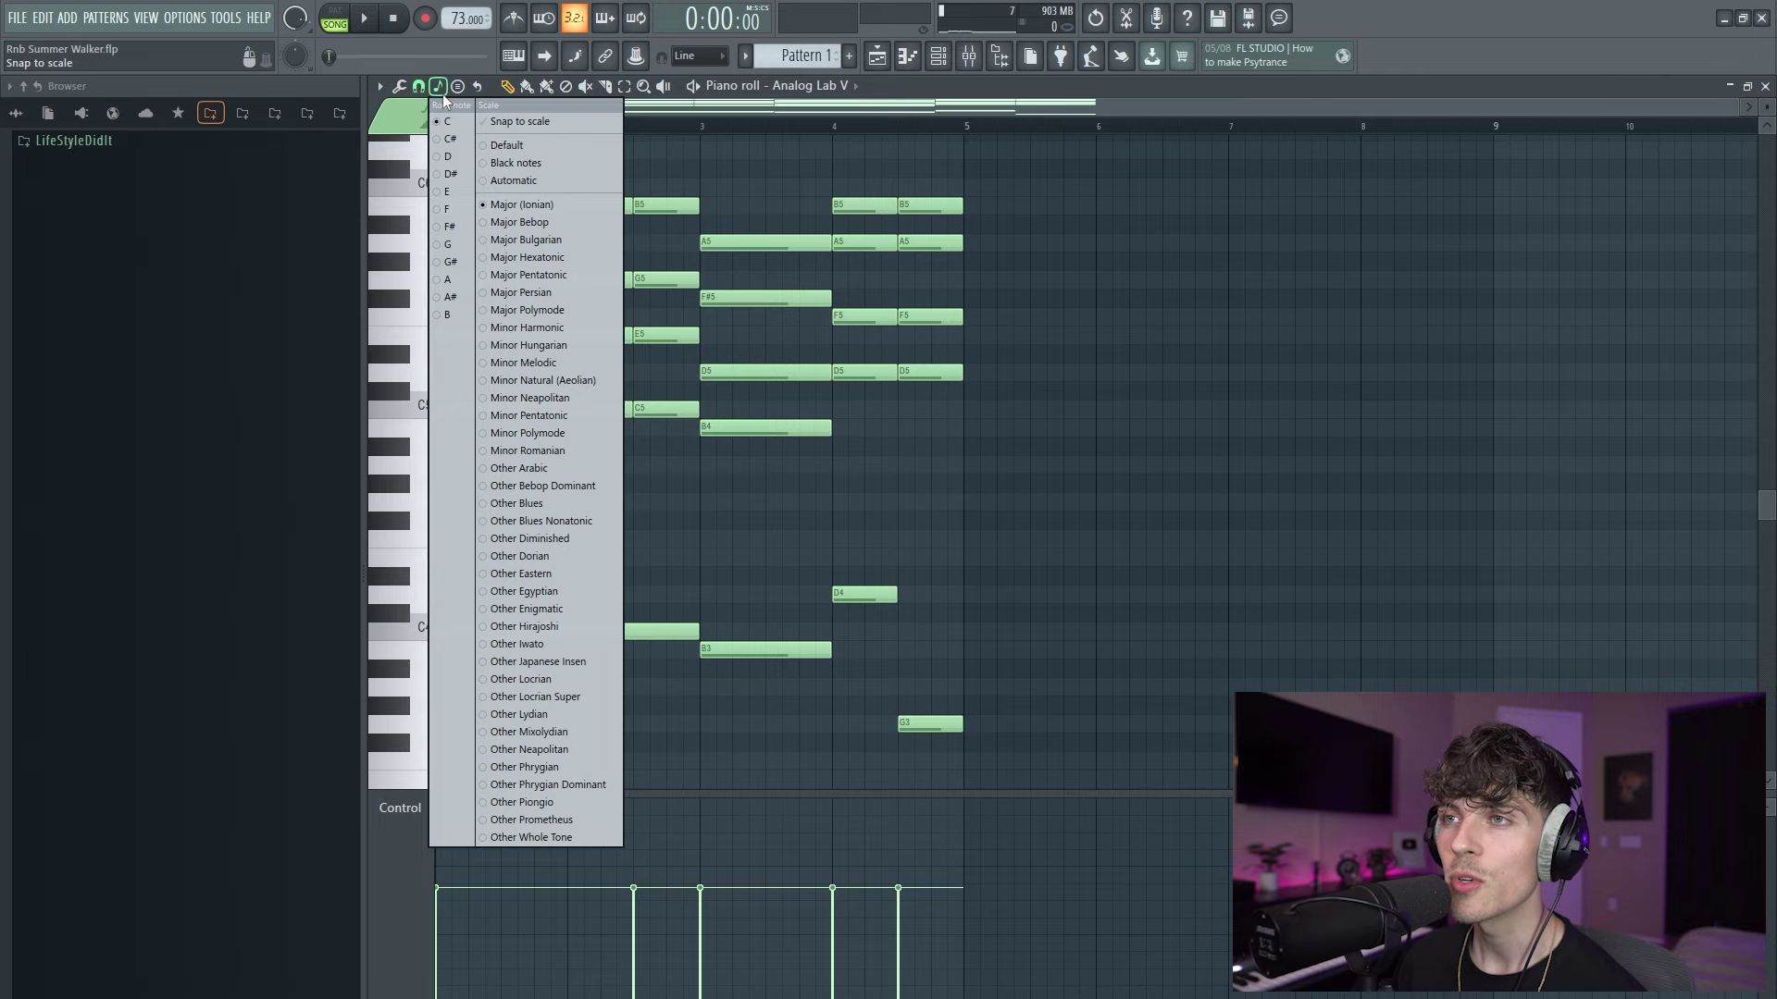
Choose C Major (Ionian) as the scale and select the G3 bass note in the second half of bar 4.
click(522, 207)
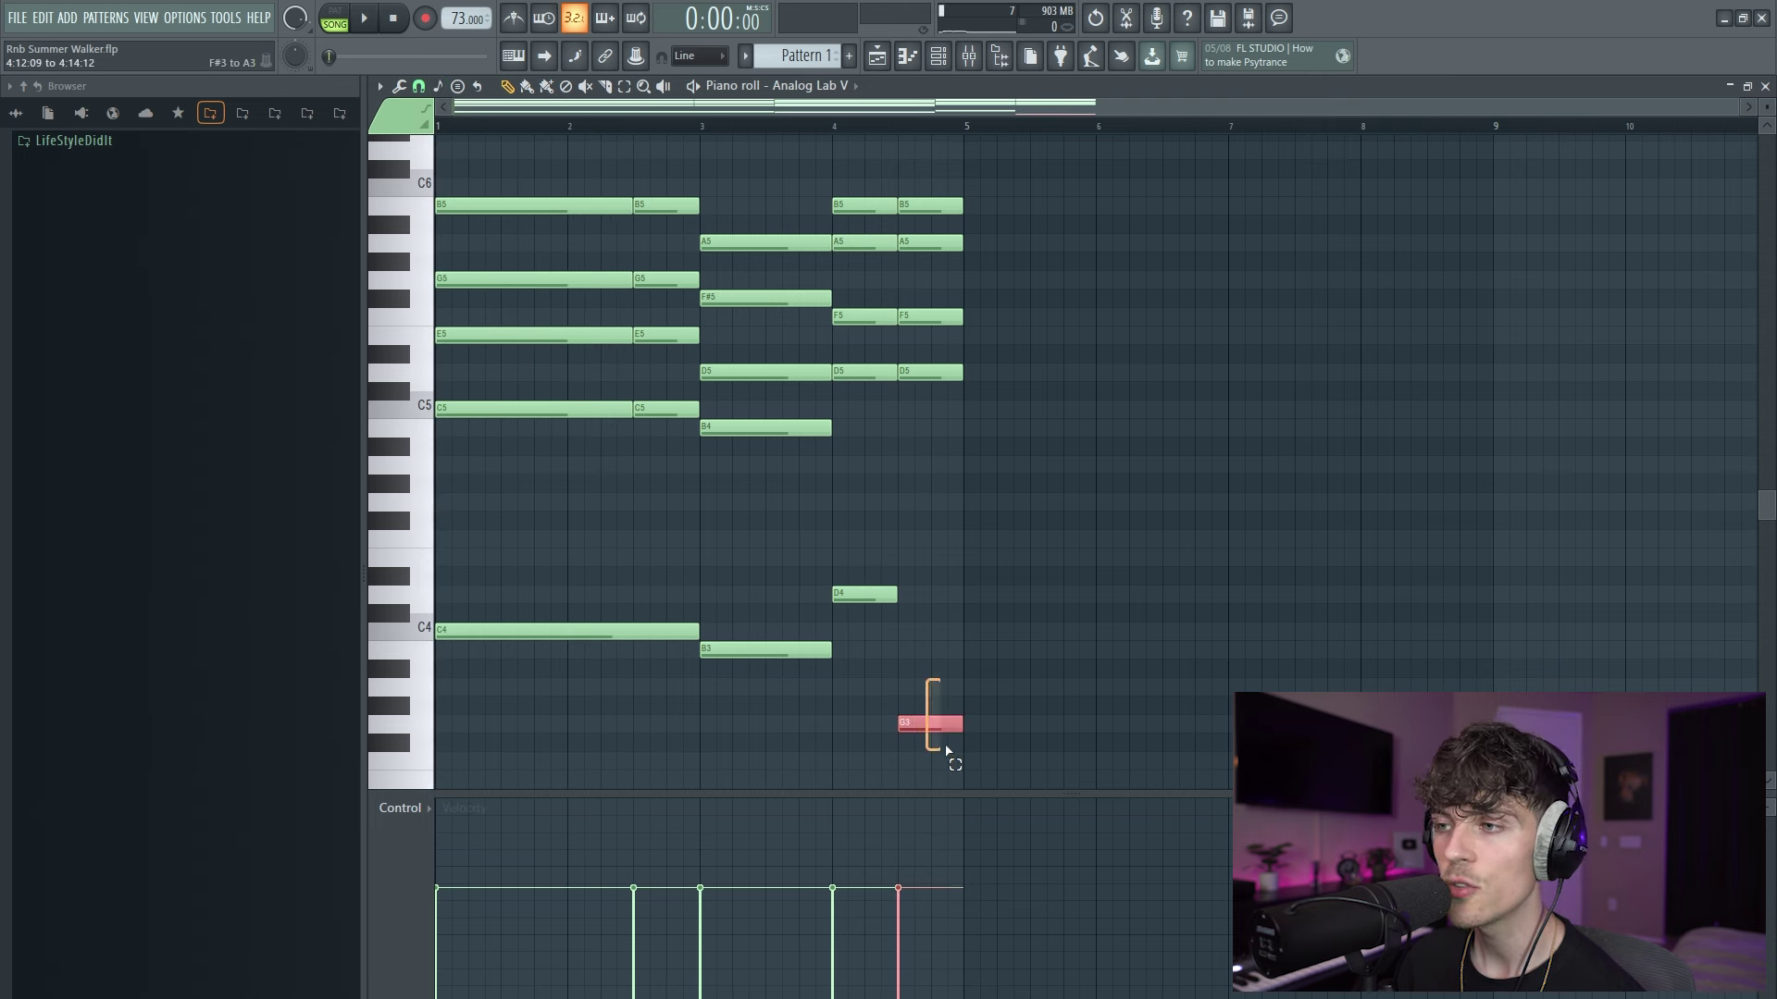
drag(546, 597, 654, 752)
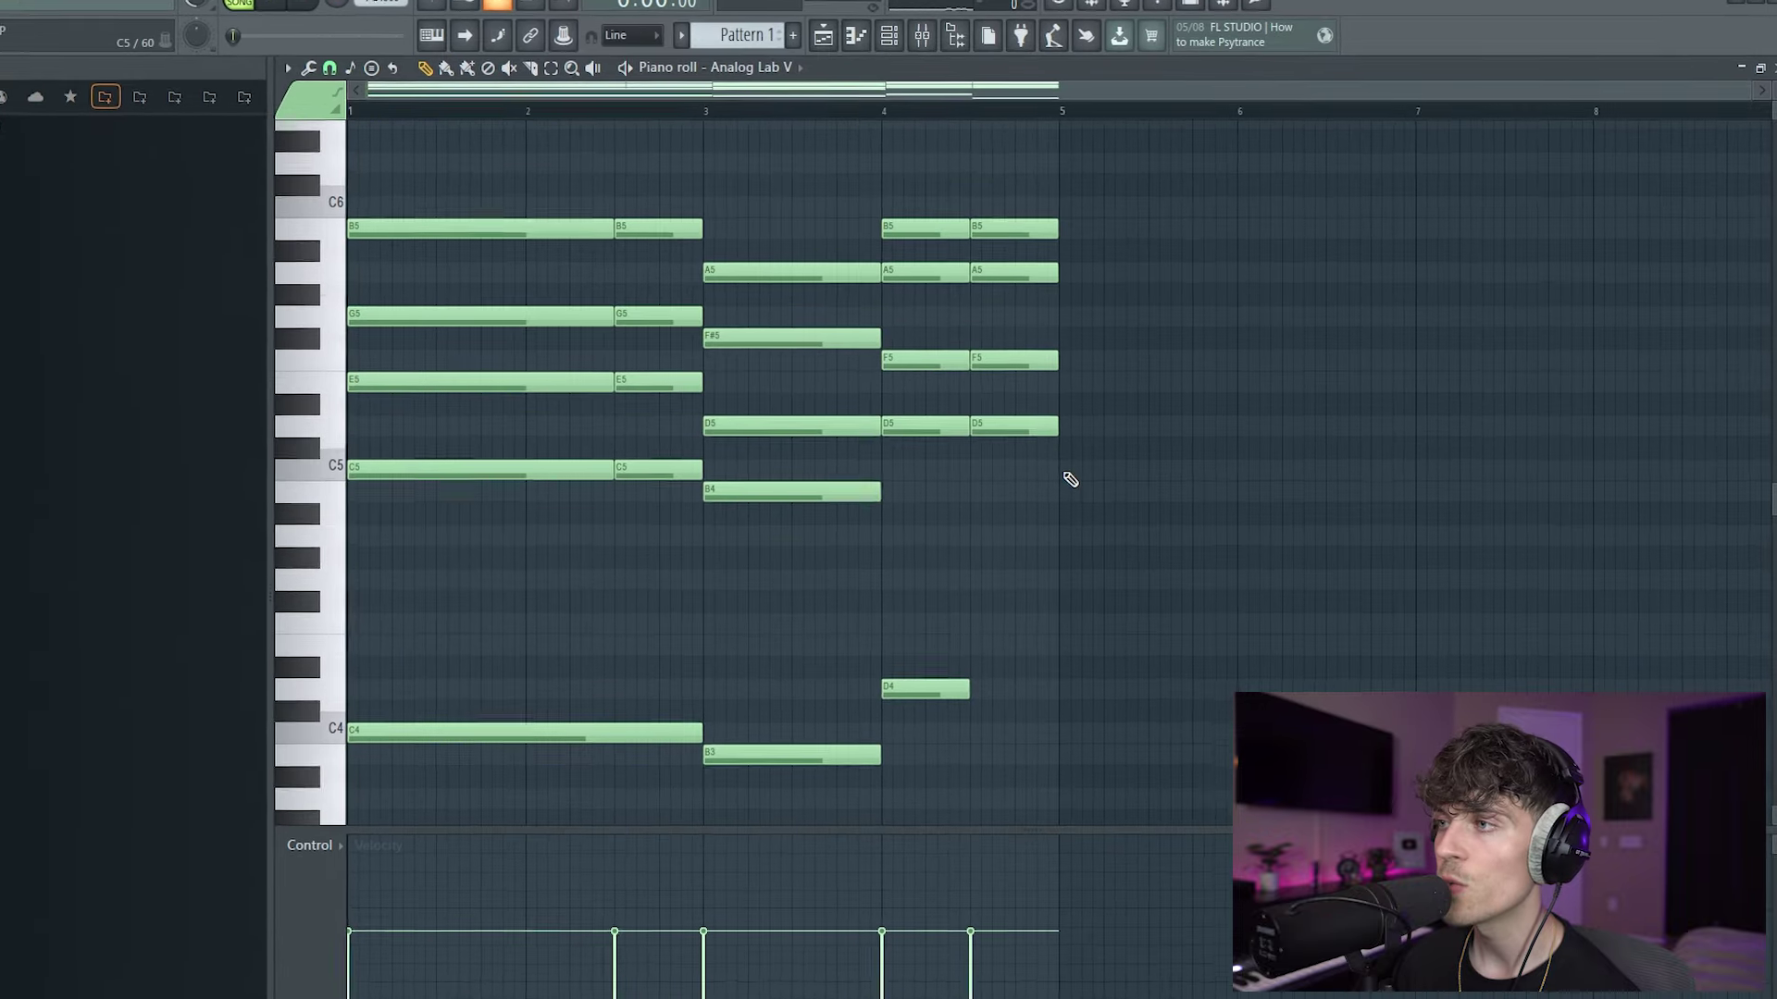
Draw a two-bar chord of C5, E5, G5 and B5, with all notes aligned to the start of bar 5.
click(1103, 464)
drag(1075, 421, 1152, 613)
ctrl+click(1083, 648)
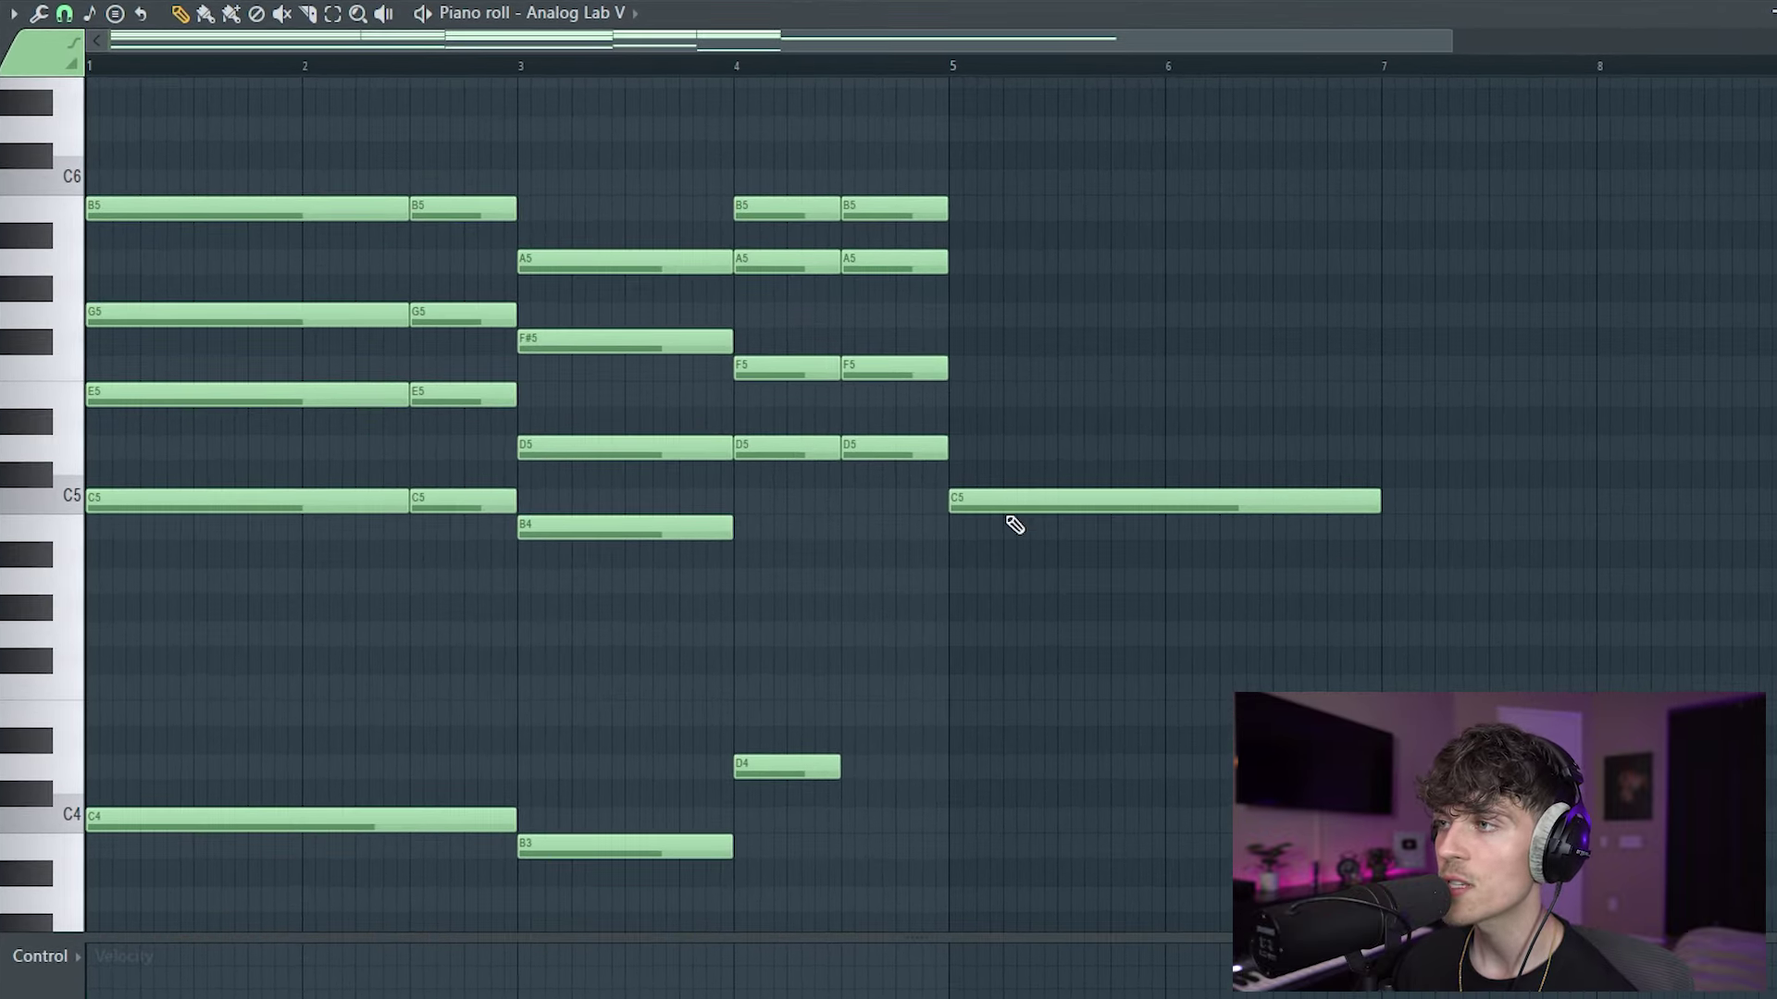
click(959, 392)
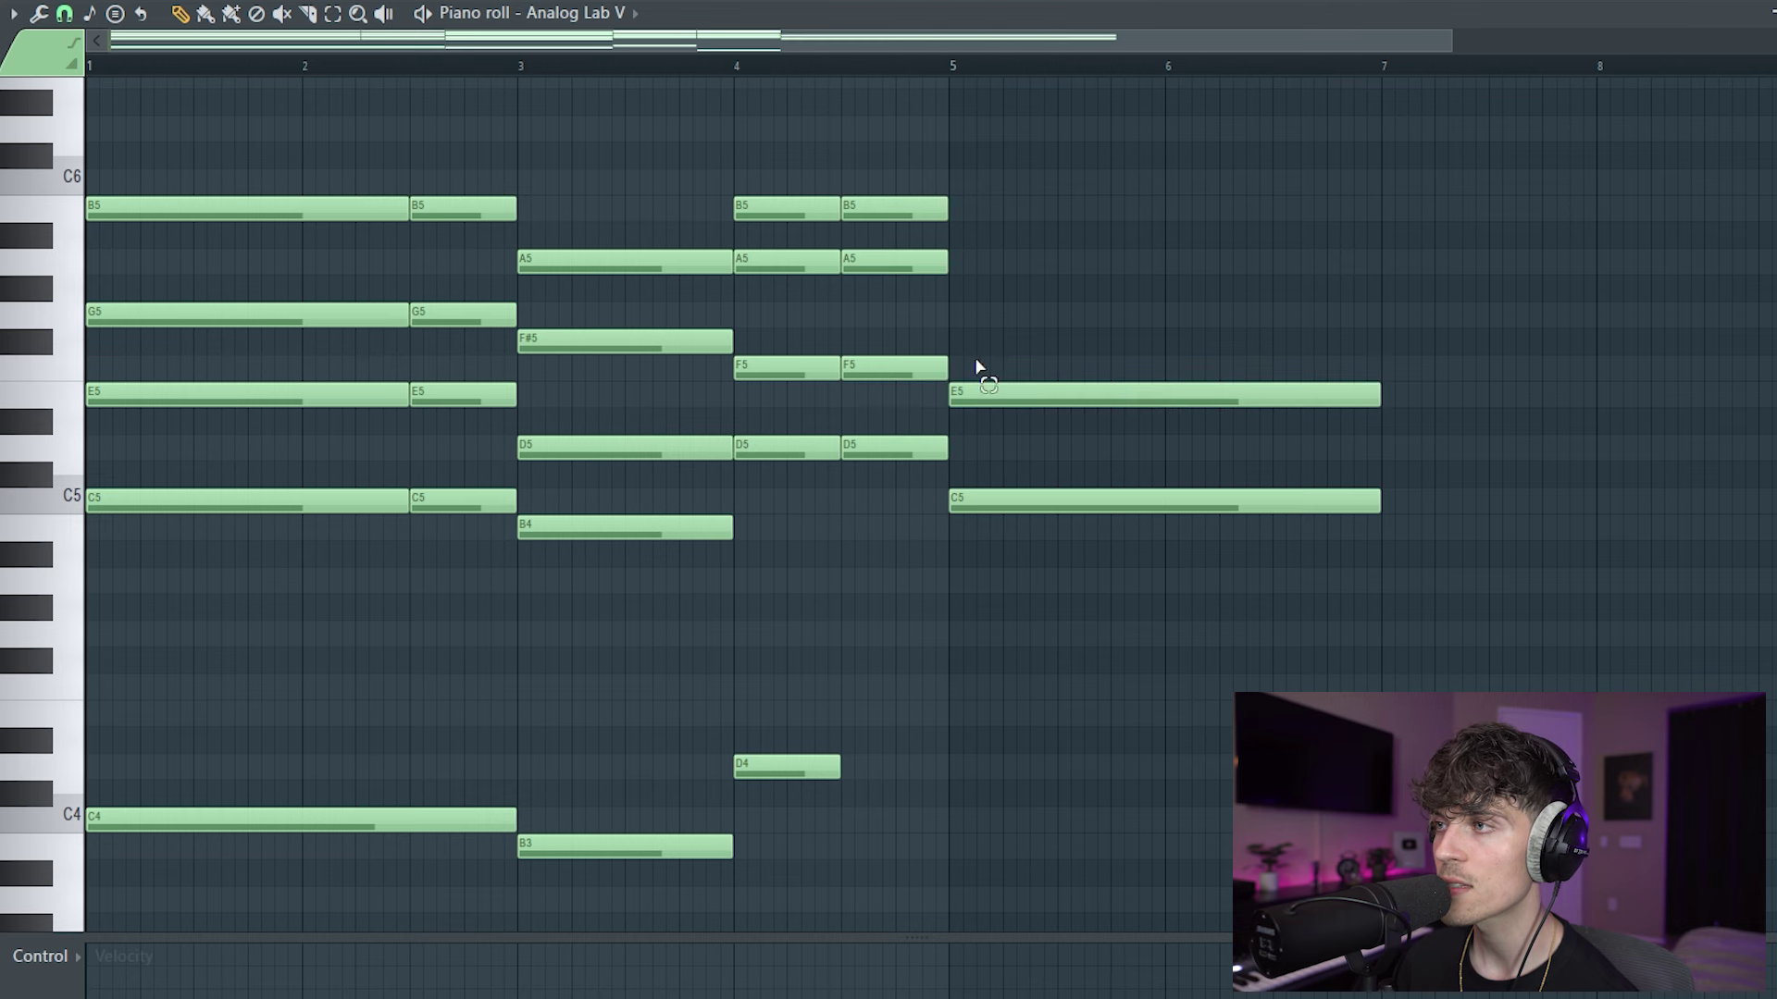
click(974, 312)
click(971, 211)
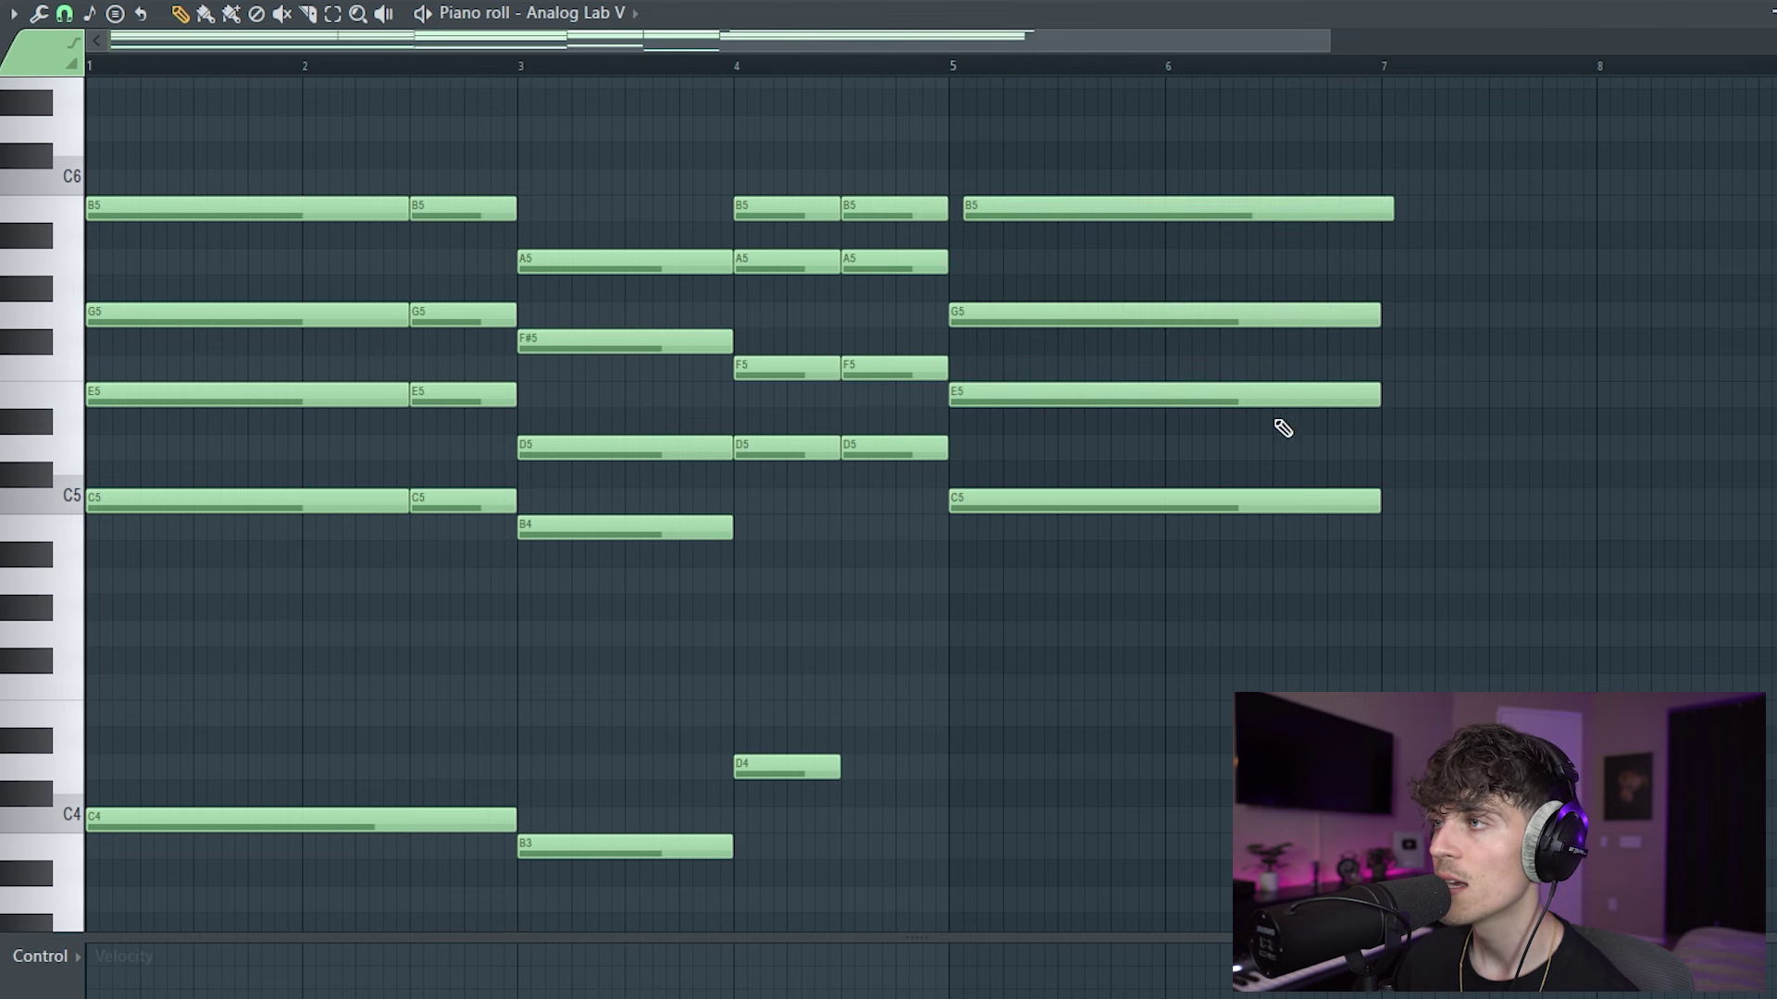
drag(1157, 214, 1144, 218)
Shorten the bar 5 chord to one and a half bars and repeat it as a half-bar chord at the end of bar 6.
drag(1086, 147, 1312, 670)
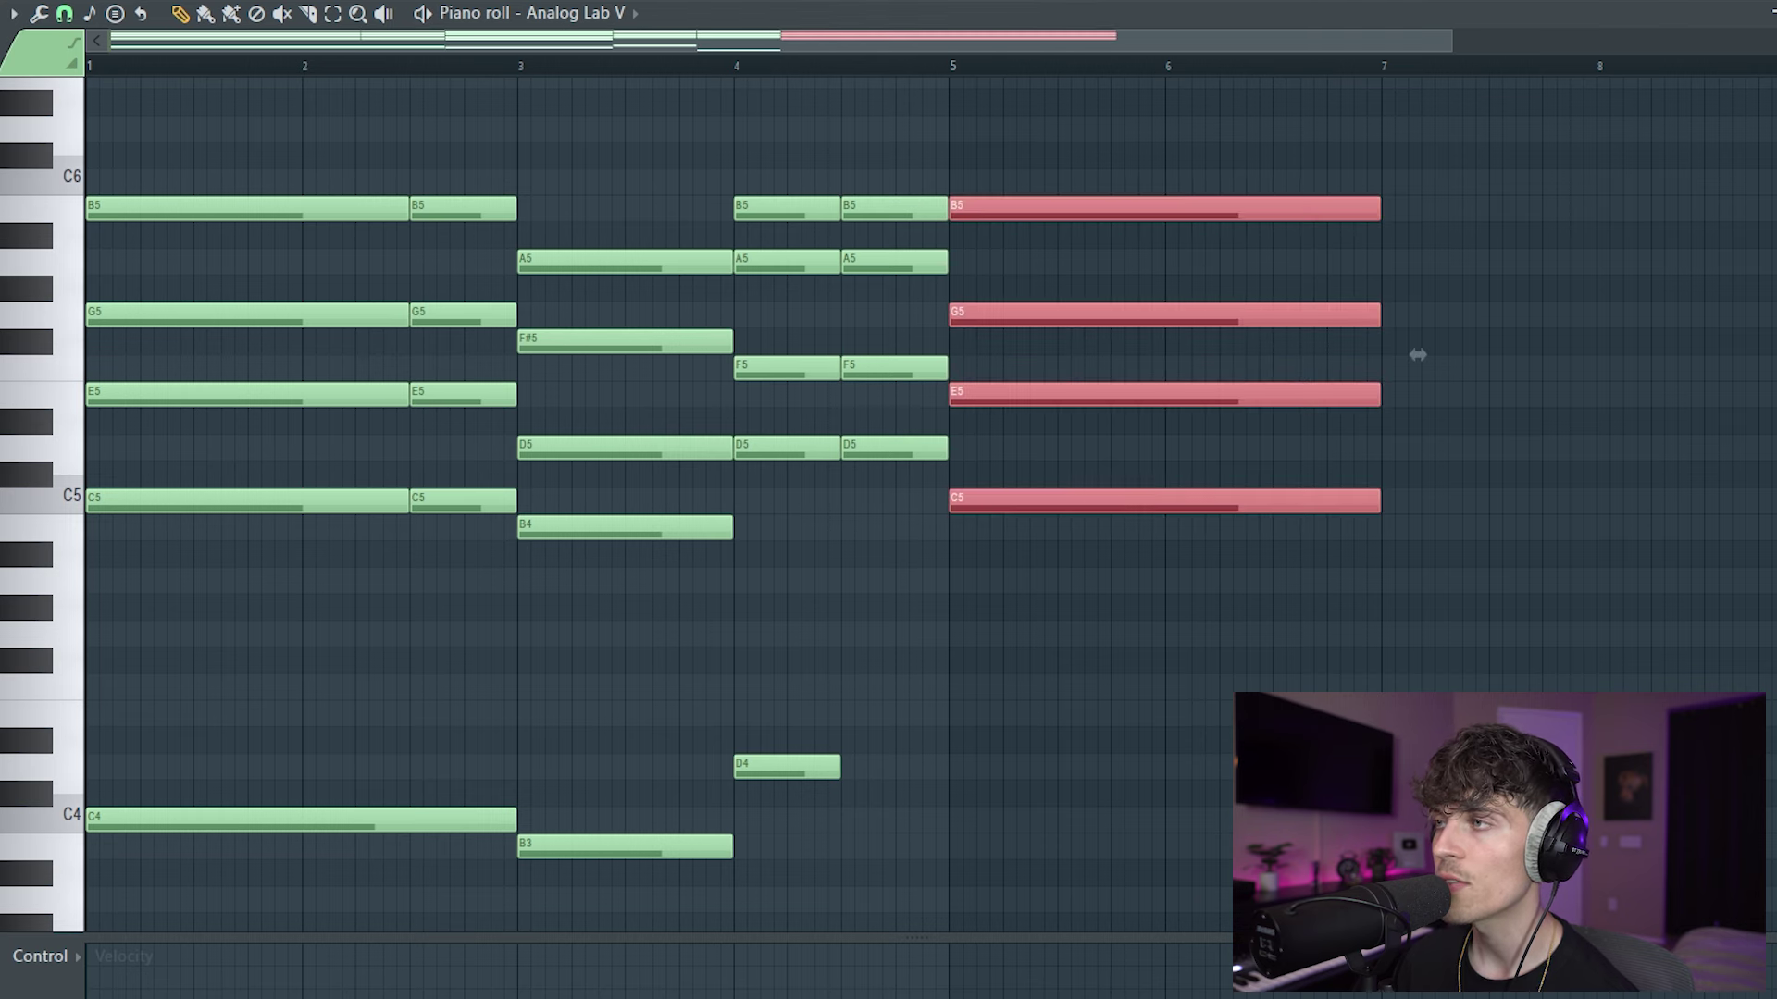
ctrl+click(1129, 351)
scroll(890, 79, down, 2)
drag(954, 144, 1167, 754)
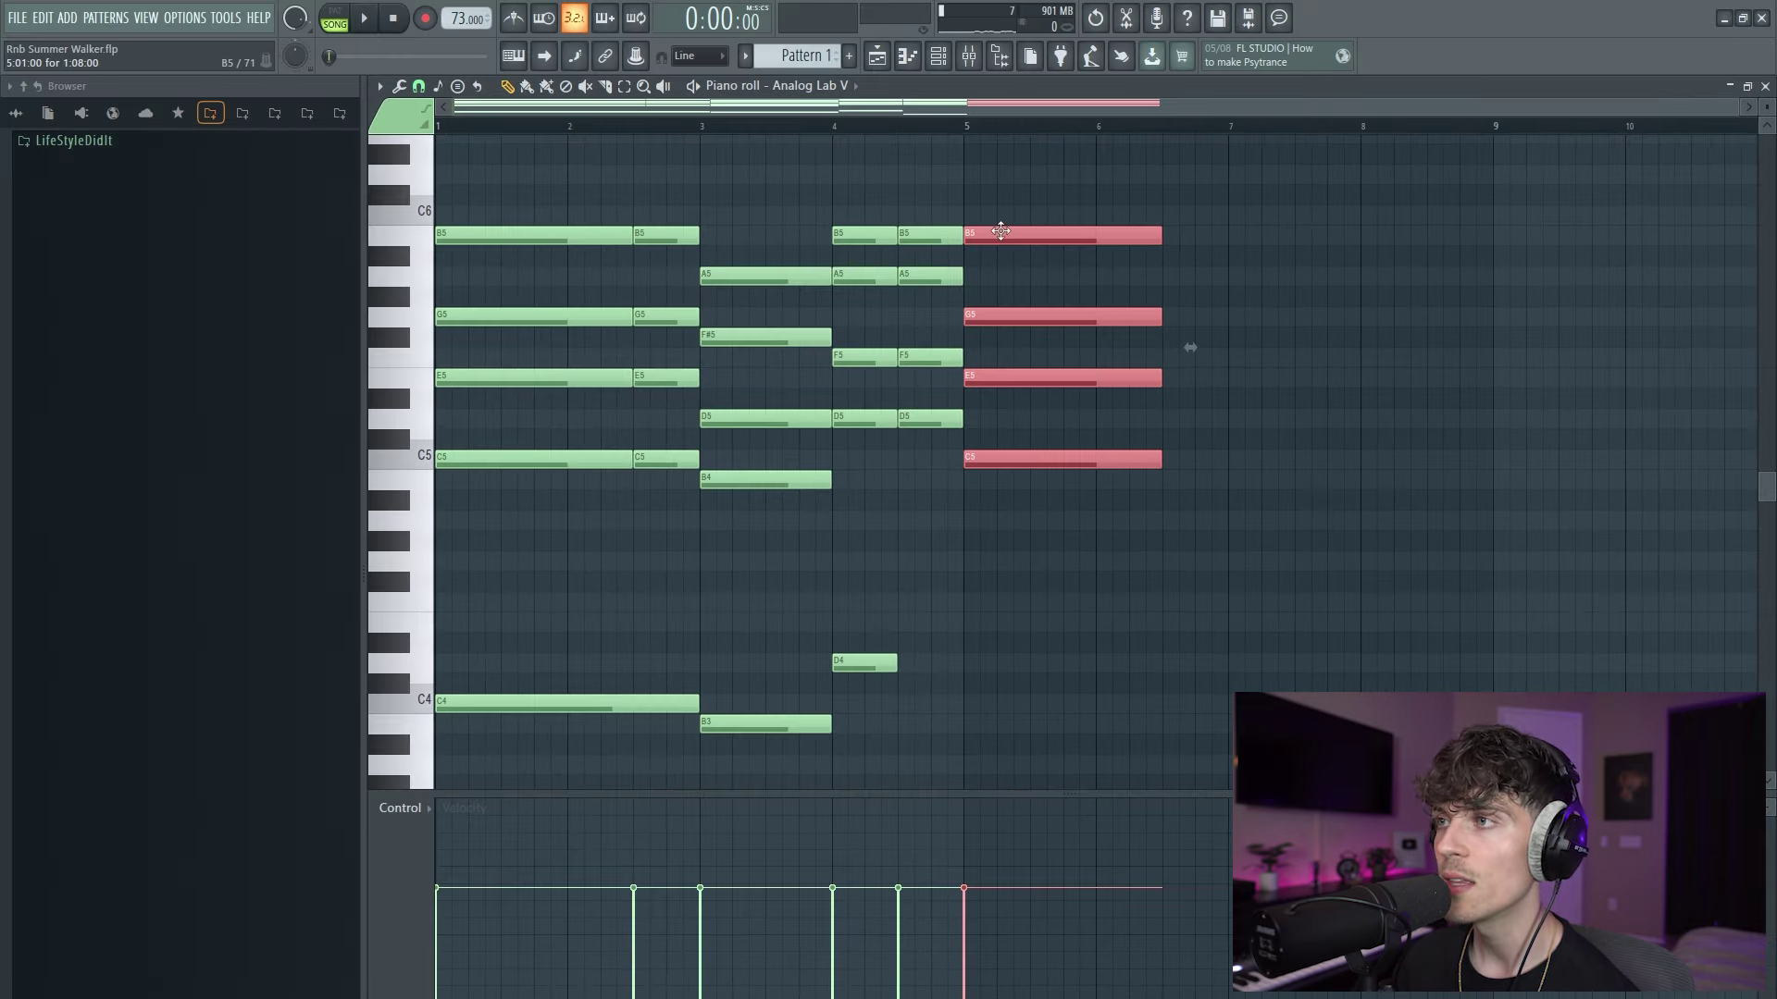
key(ctrl+b)
drag(1355, 231, 1423, 622)
click(1248, 248)
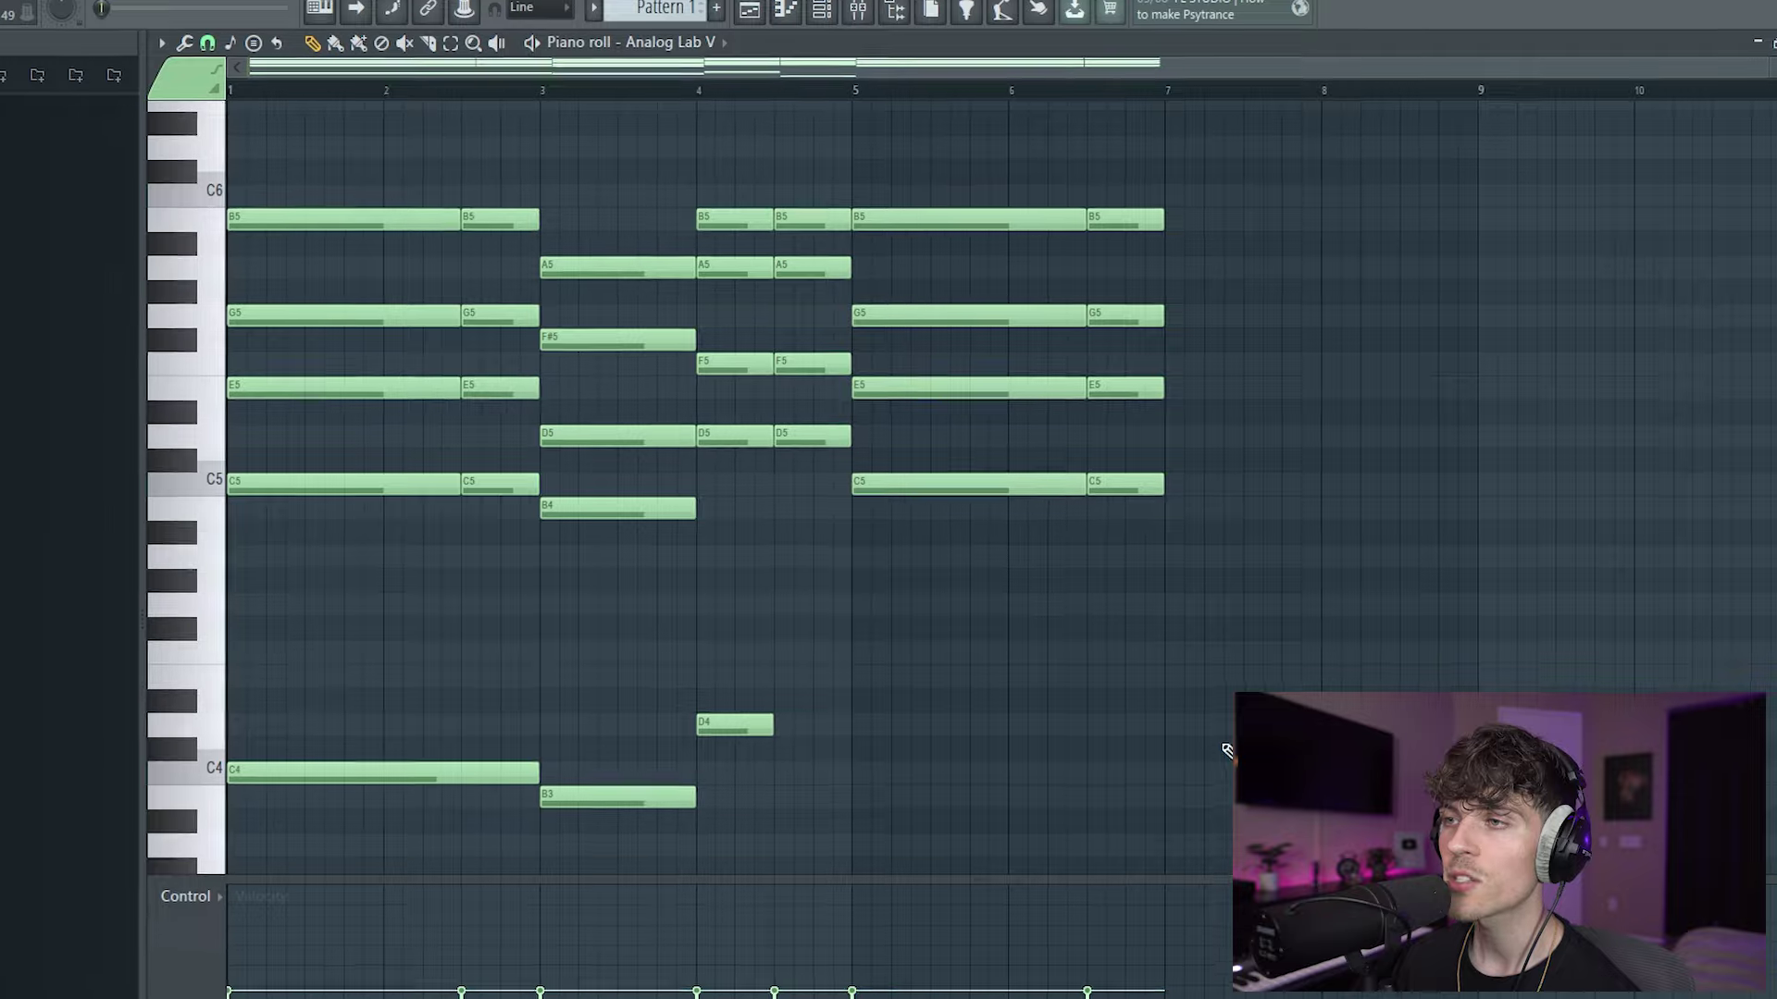
Draw a one-bar chord of B4, D5, F5 and A5 in bar 7.
drag(616, 568, 587, 196)
ctrl+click(1390, 372)
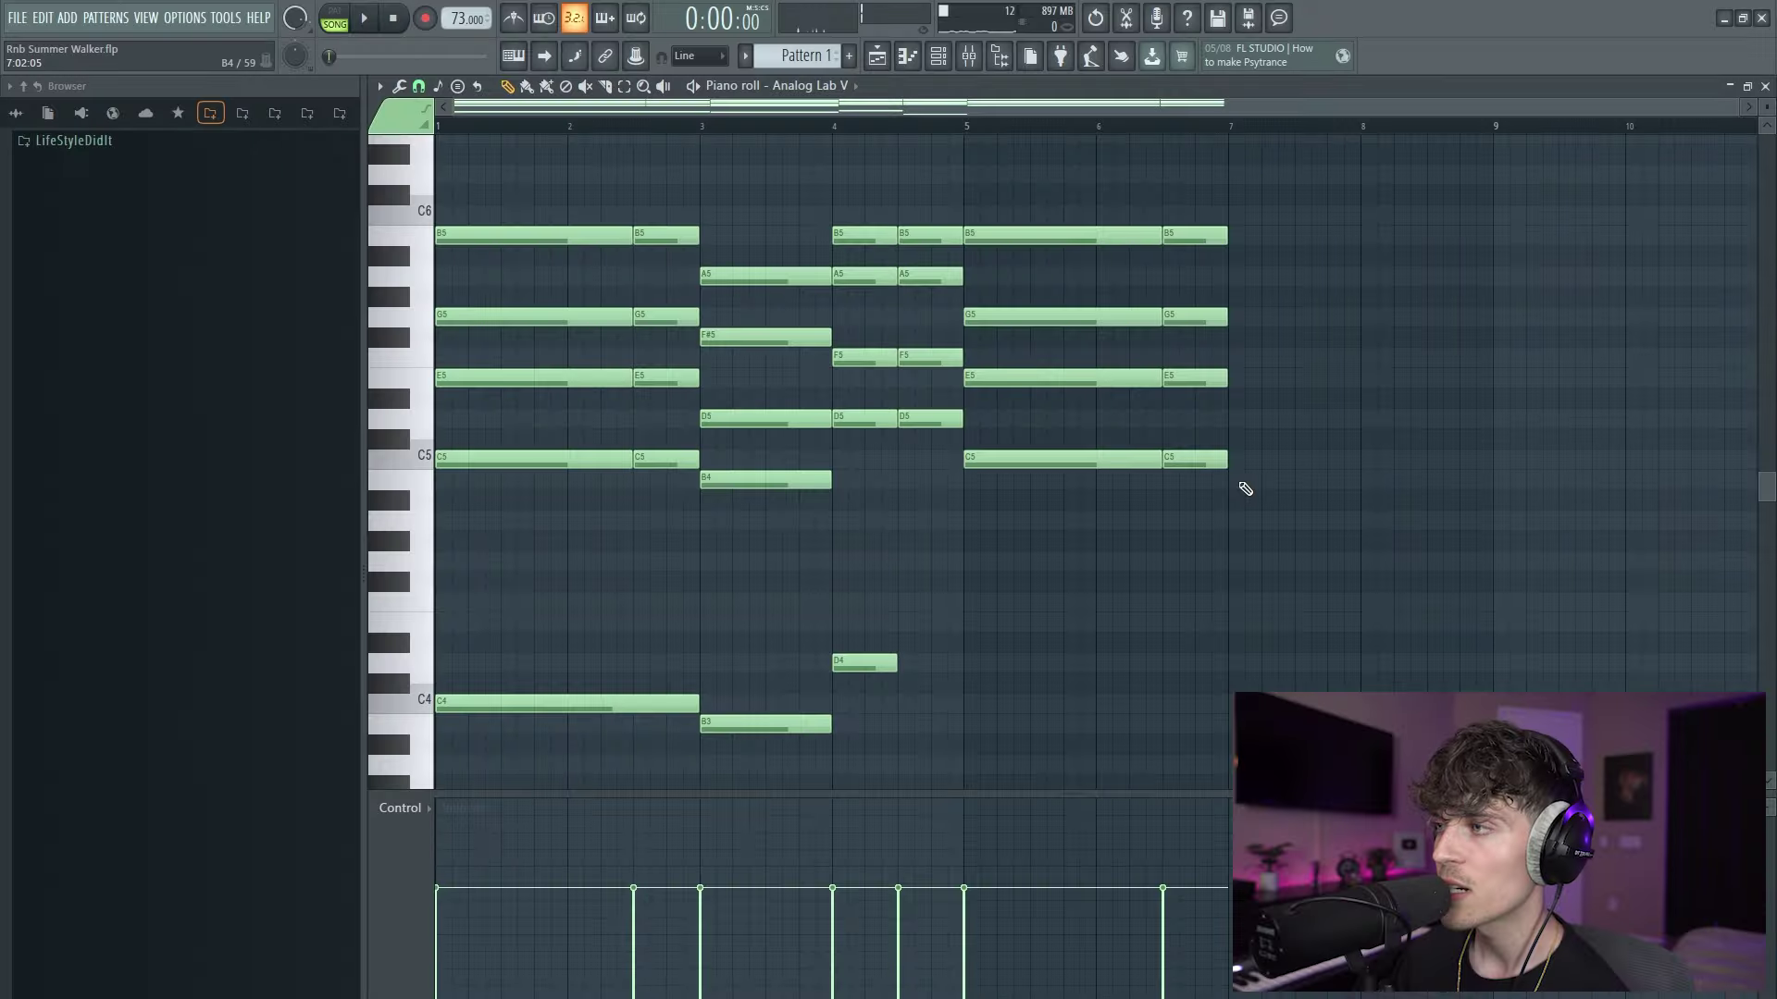
click(1240, 479)
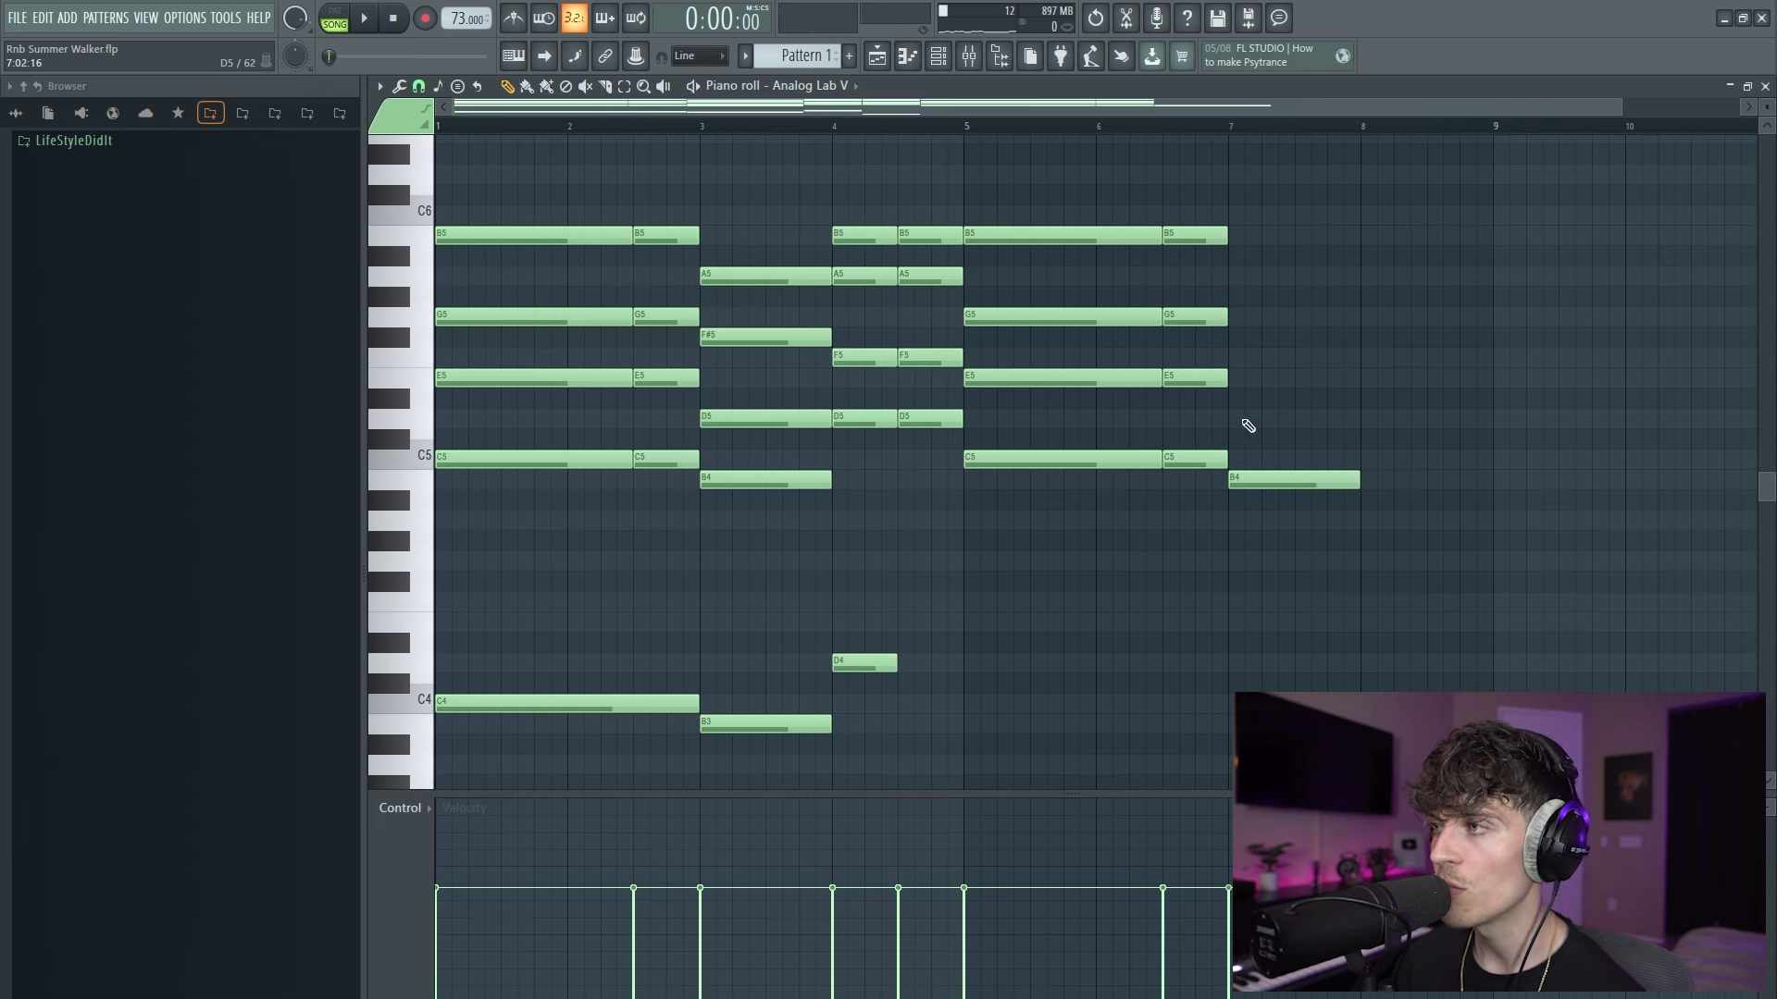
click(1240, 358)
drag(1277, 185, 1353, 592)
ctrl+click(1288, 324)
drag(1282, 306, 1346, 640)
ctrl+click(1329, 663)
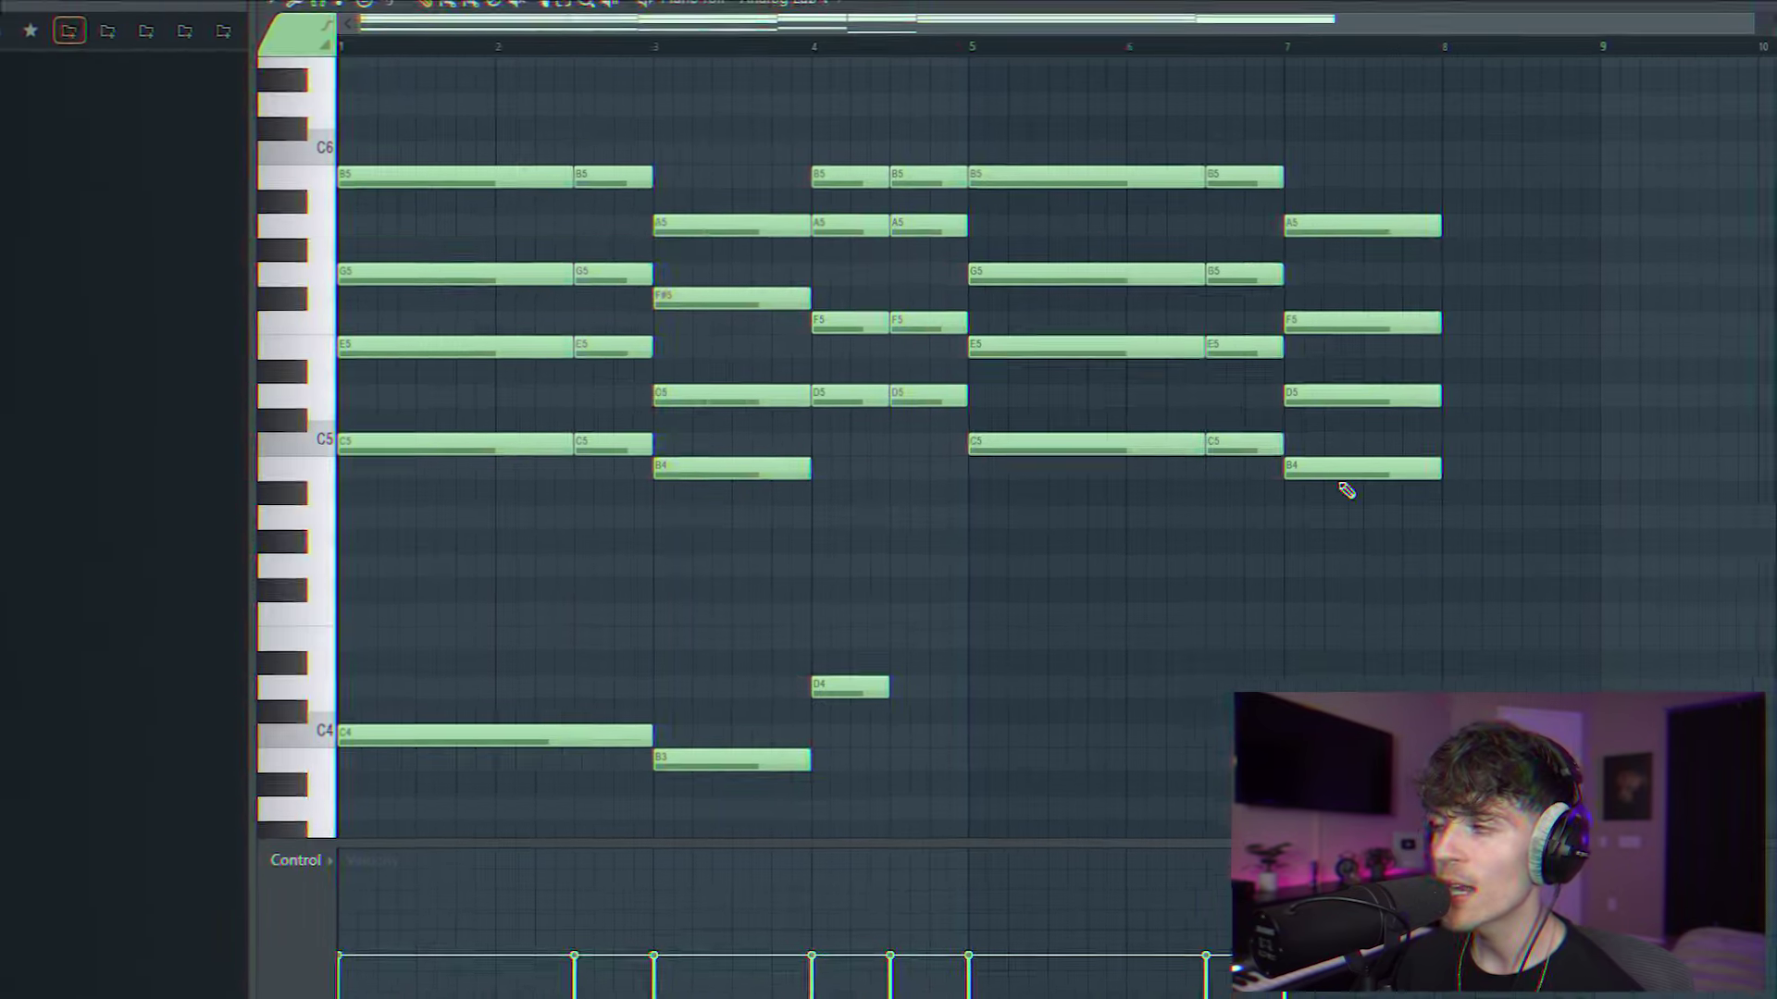
Raise the F5 in the bar 7 chord to F#5.
ctrl+click(1336, 402)
drag(1275, 425, 1283, 430)
drag(1264, 302, 1338, 361)
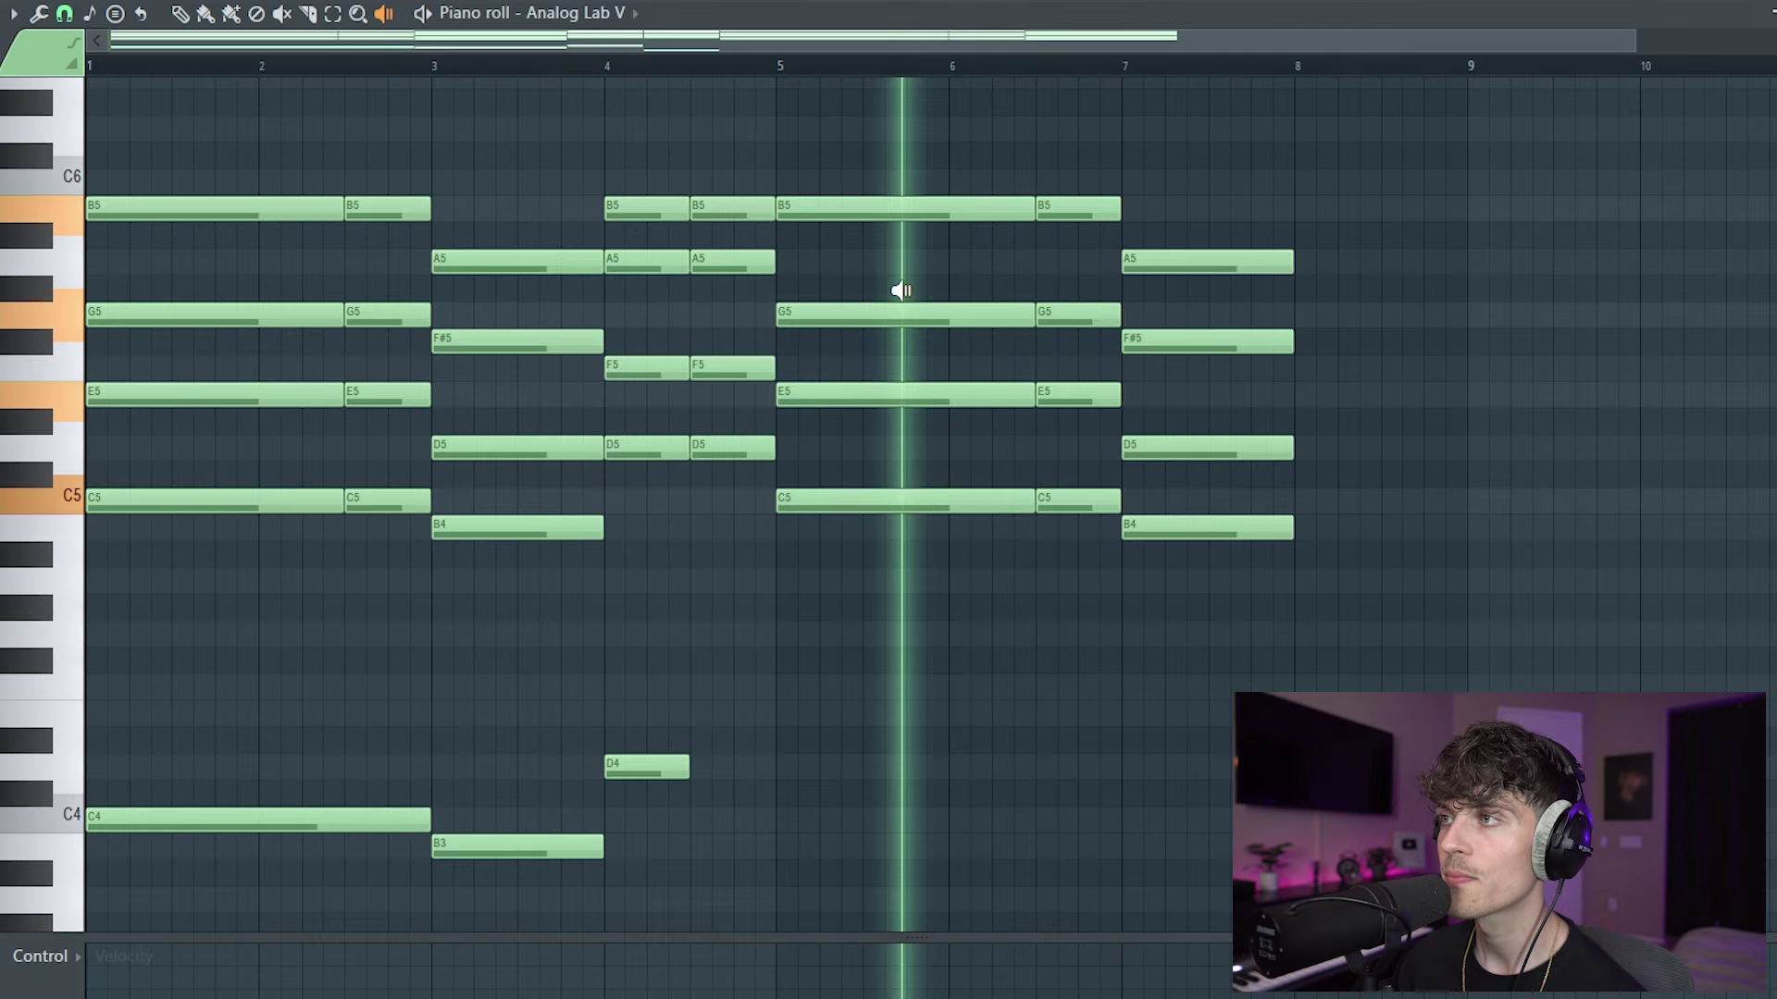
Play back the chords in bars 5 to 7.
drag(900, 290, 1187, 375)
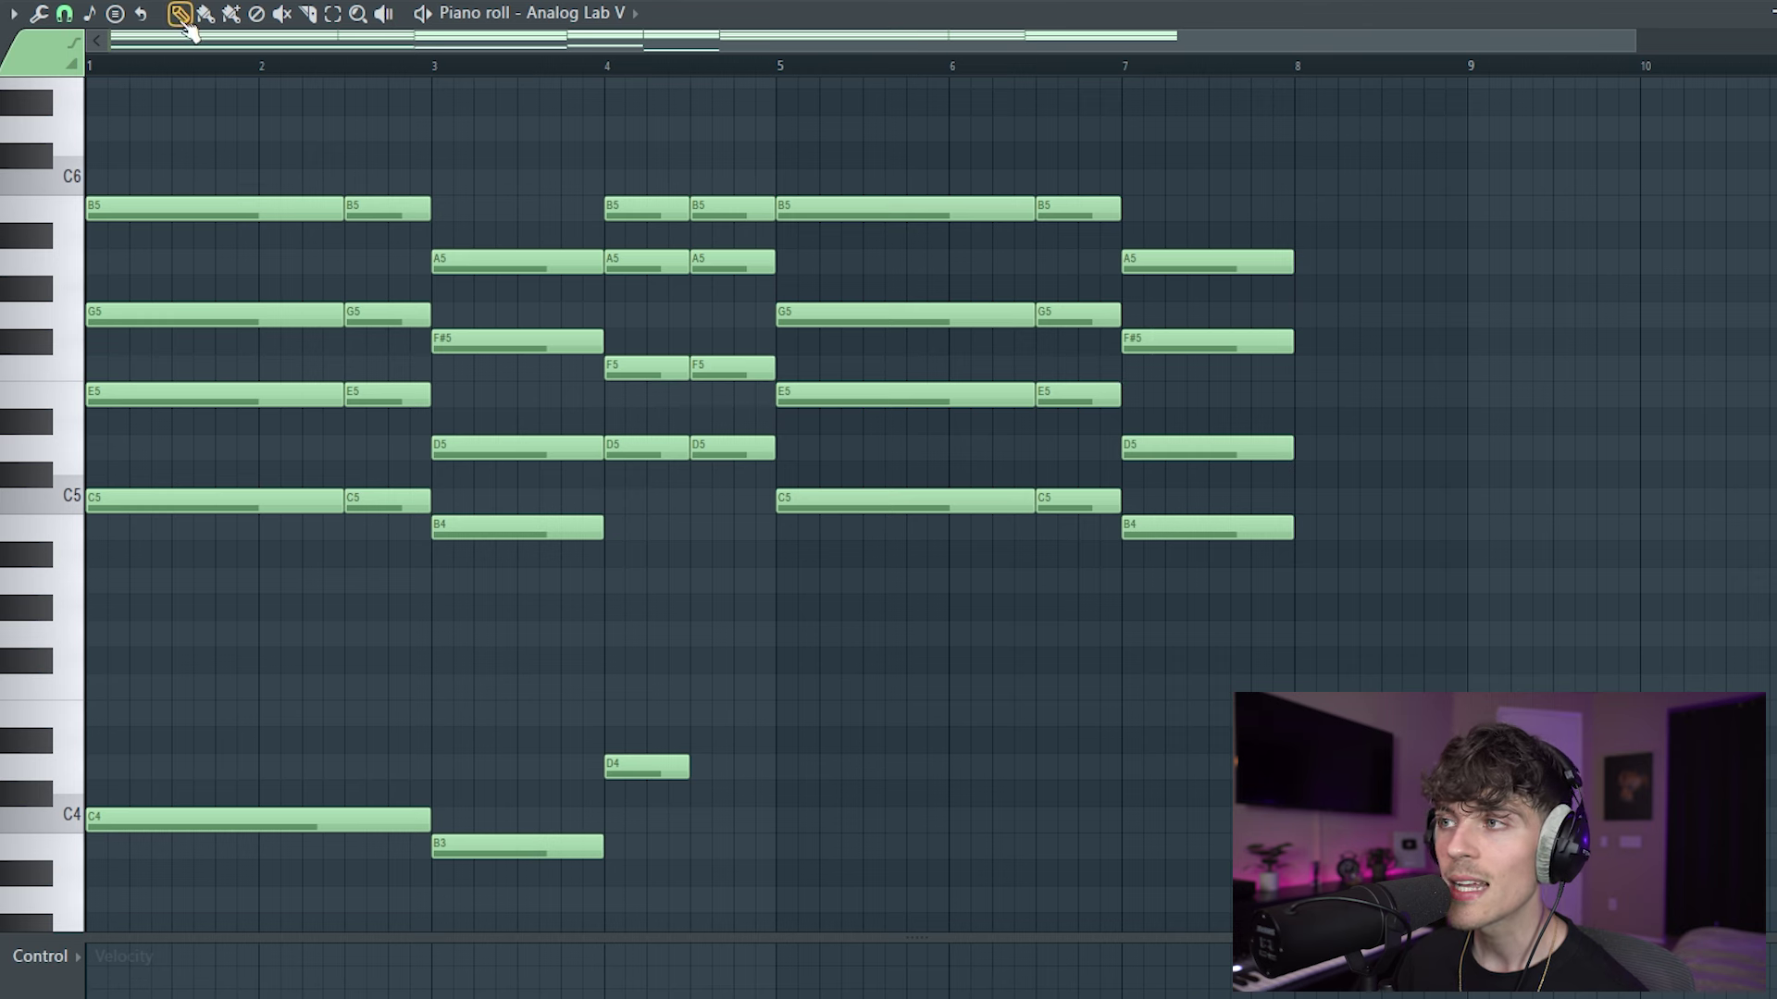
drag(837, 159, 912, 617)
ctrl+click(911, 617)
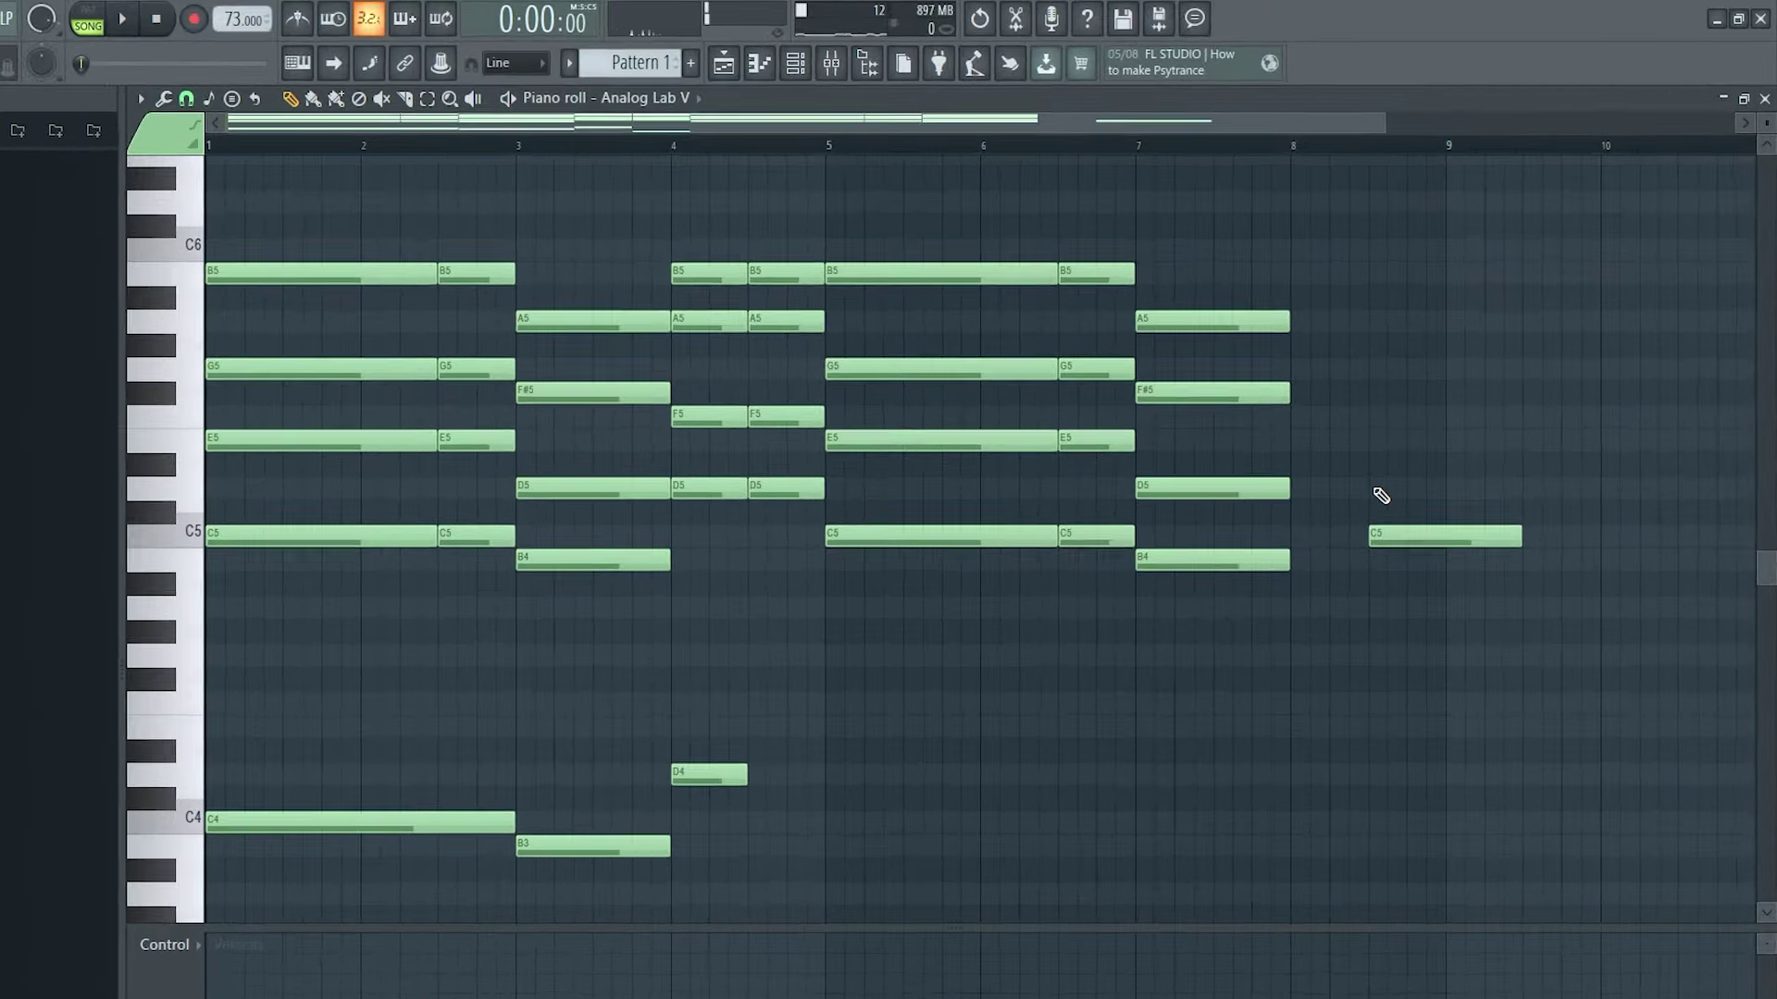
Stack D5, E5, F5, G5, A5 and B5 above the C5 starting midway through bar 8, removing the stray C#6.
click(1376, 488)
click(1376, 441)
click(1376, 417)
click(1376, 370)
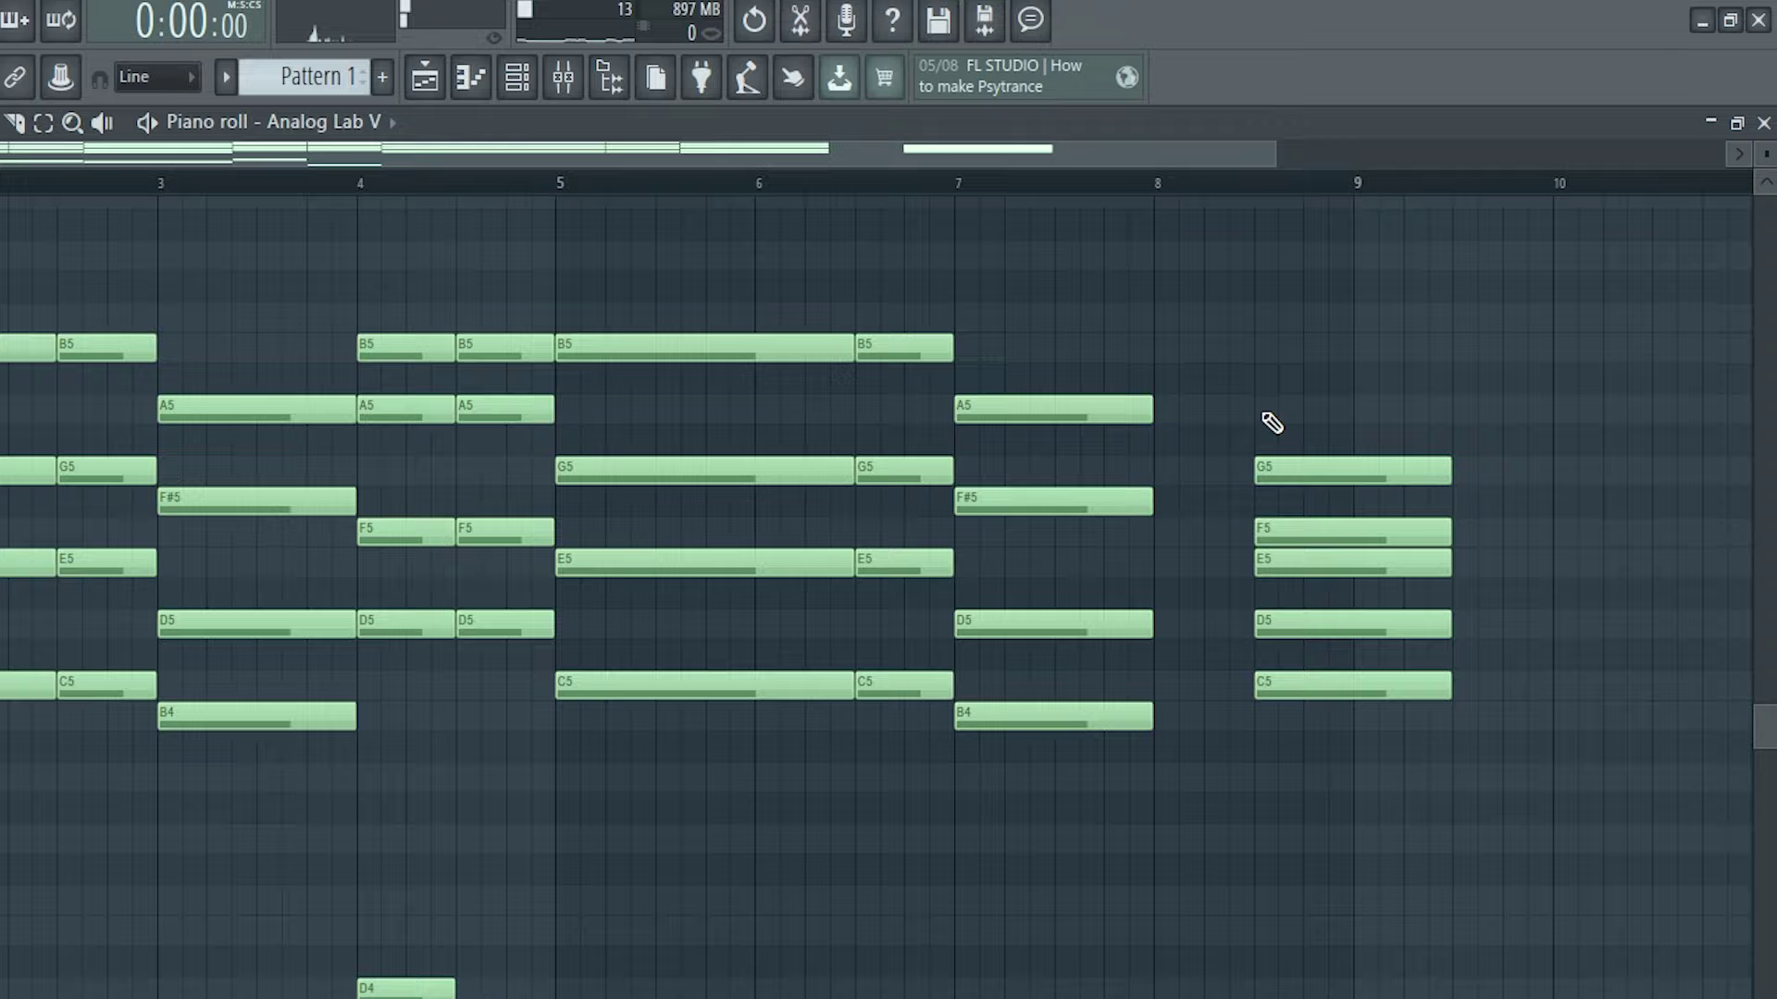
click(1268, 408)
click(1271, 343)
click(1280, 313)
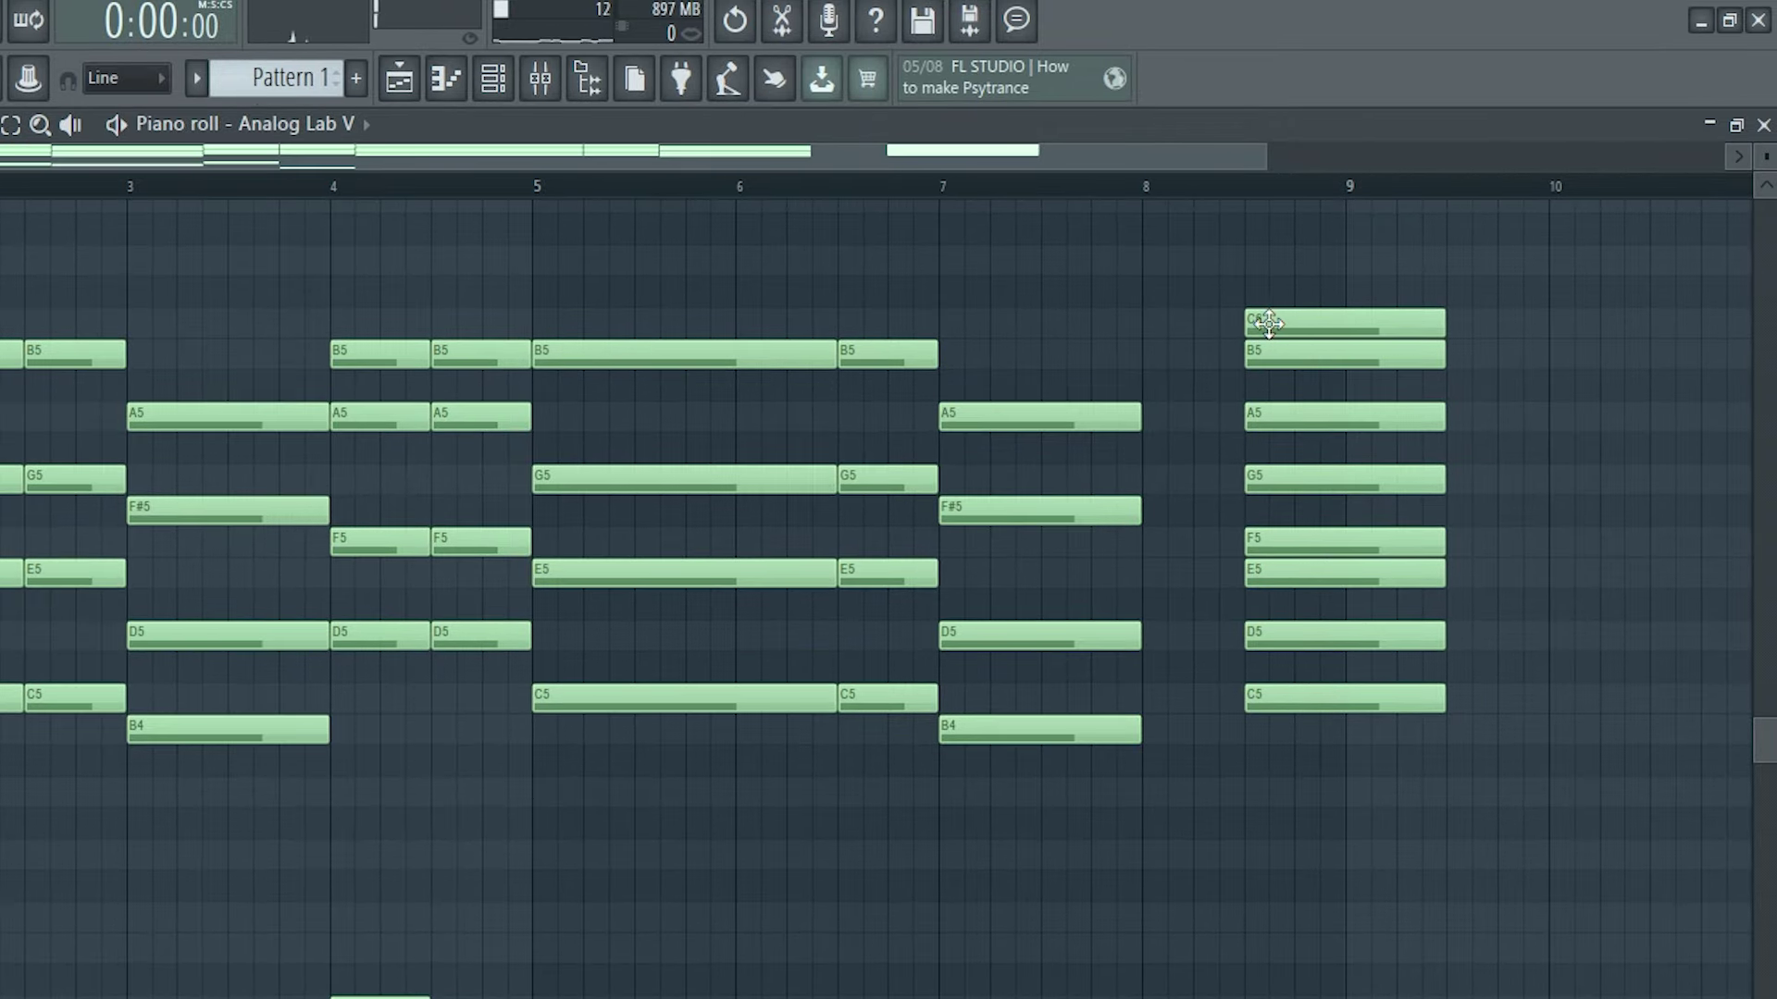
right_click(1277, 332)
Move the stacked D5 to the start of bar 8 and count up the stack to G5 as the second root.
click(1314, 638)
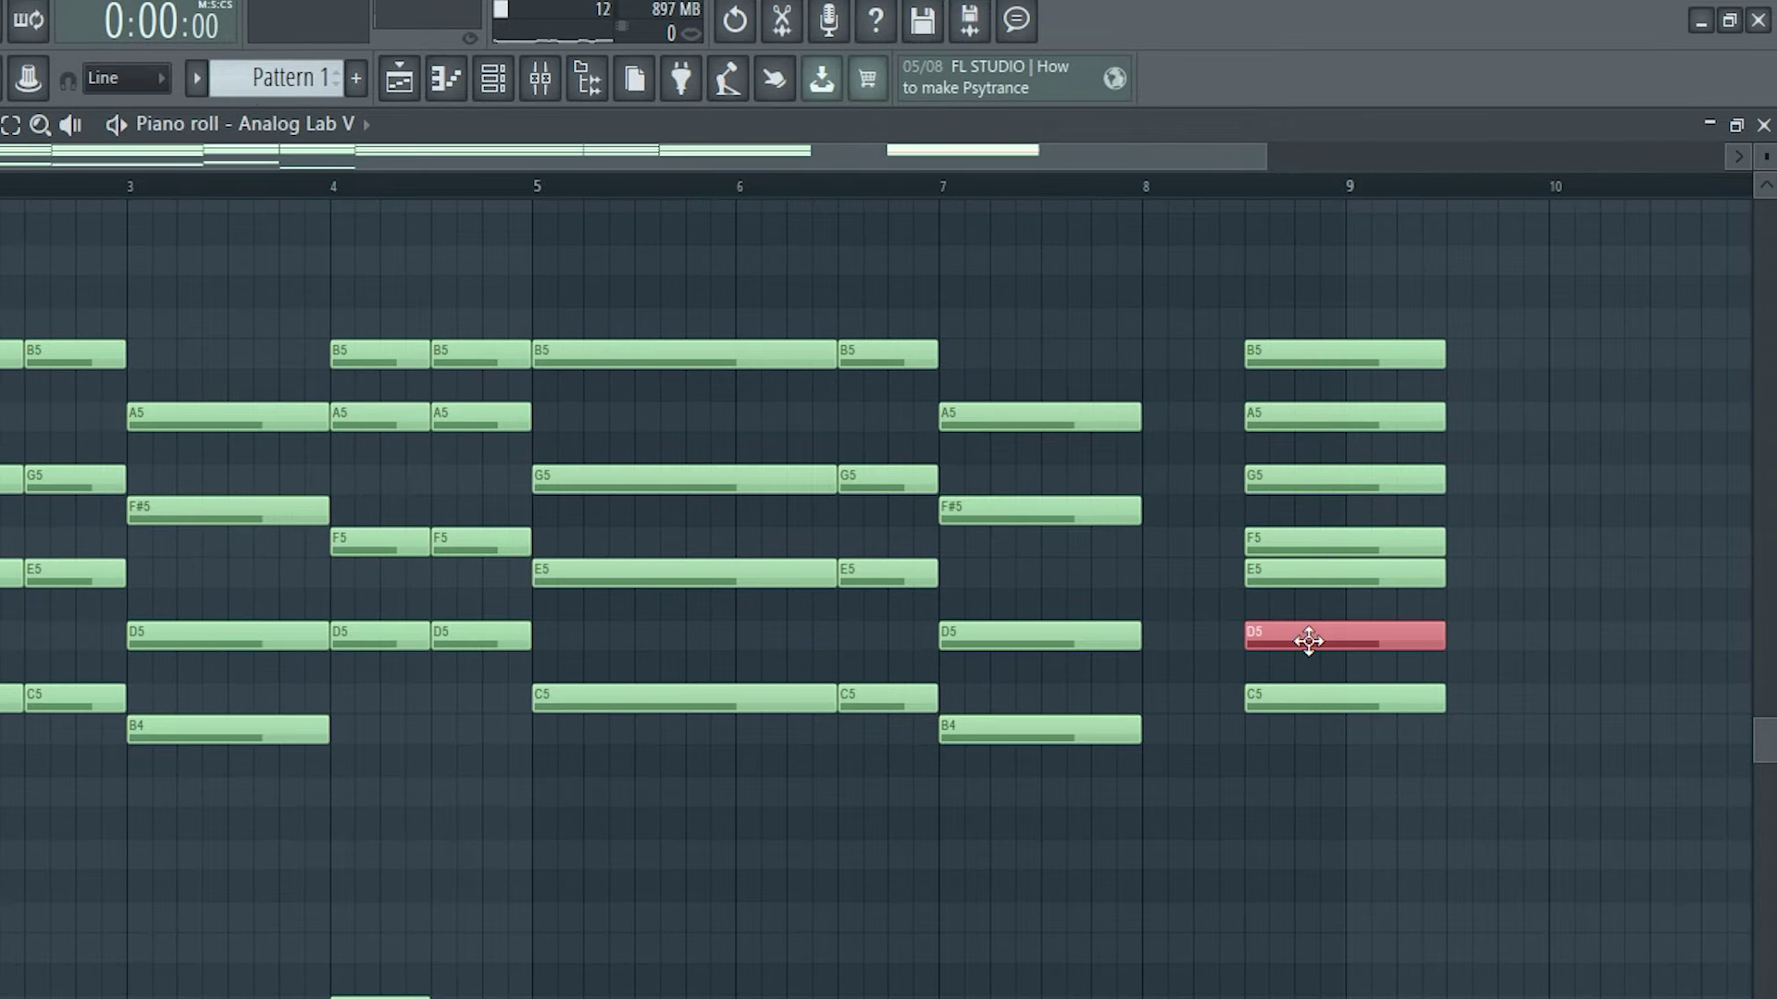
drag(1316, 638, 1223, 646)
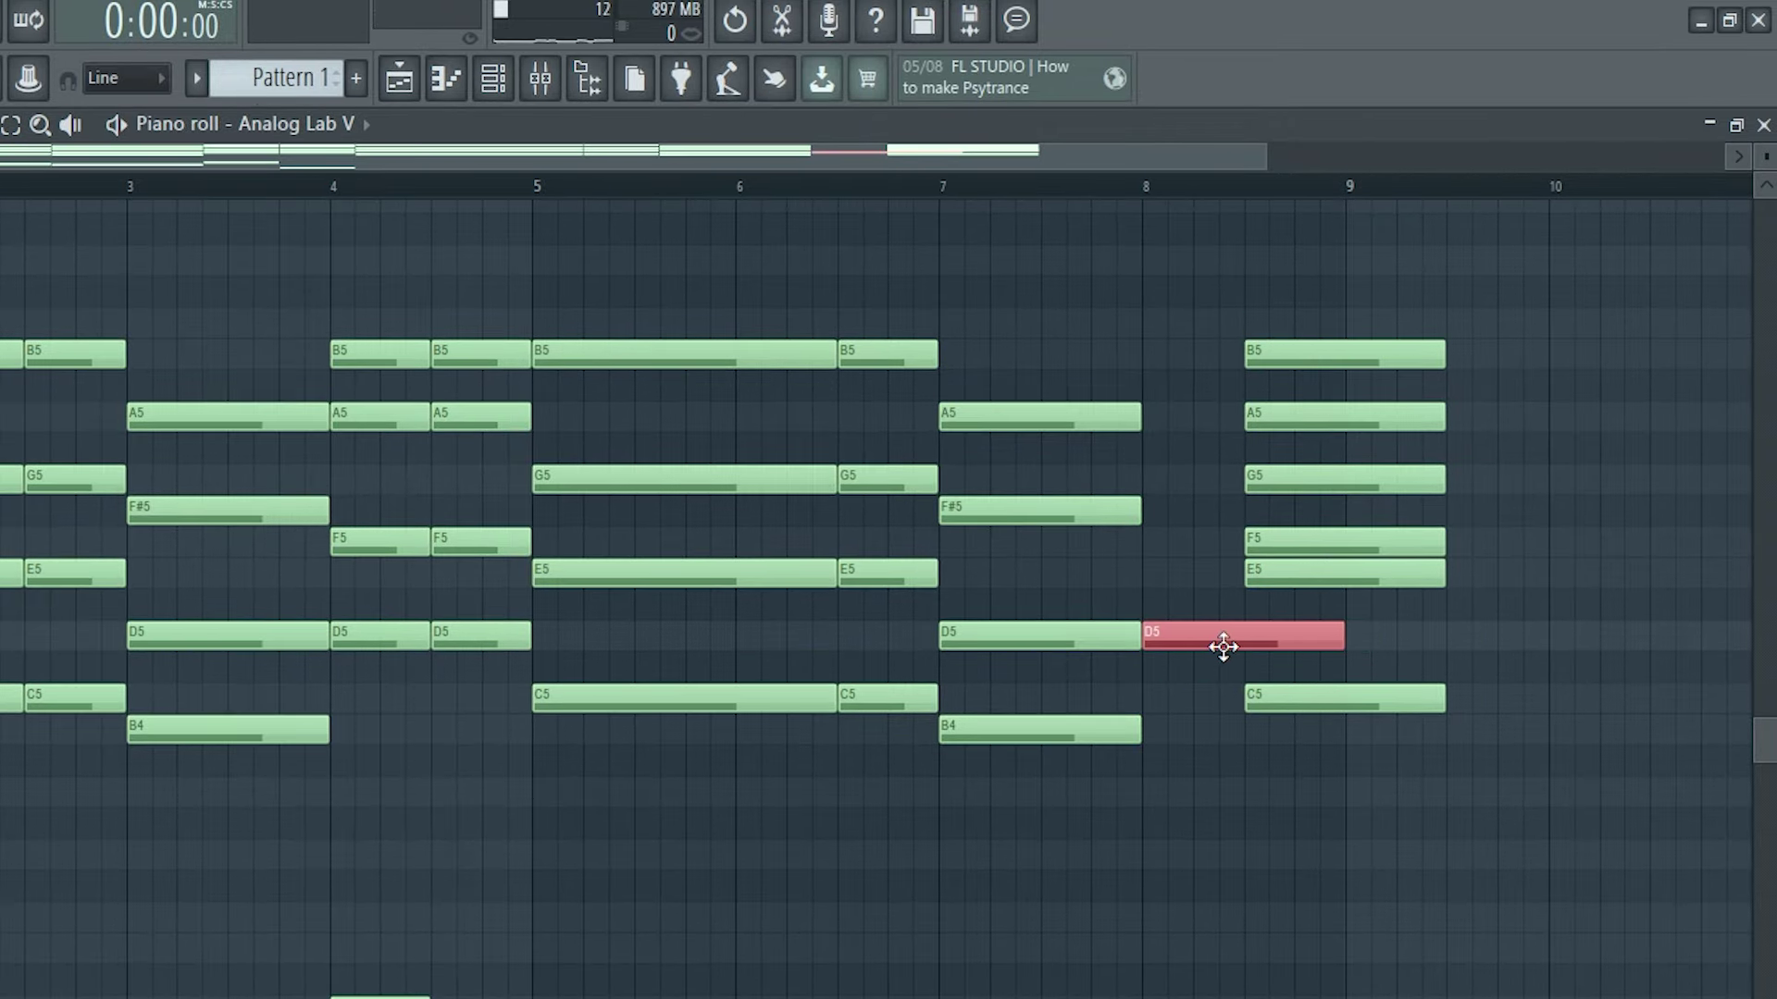
click(1288, 578)
click(1288, 543)
click(1288, 479)
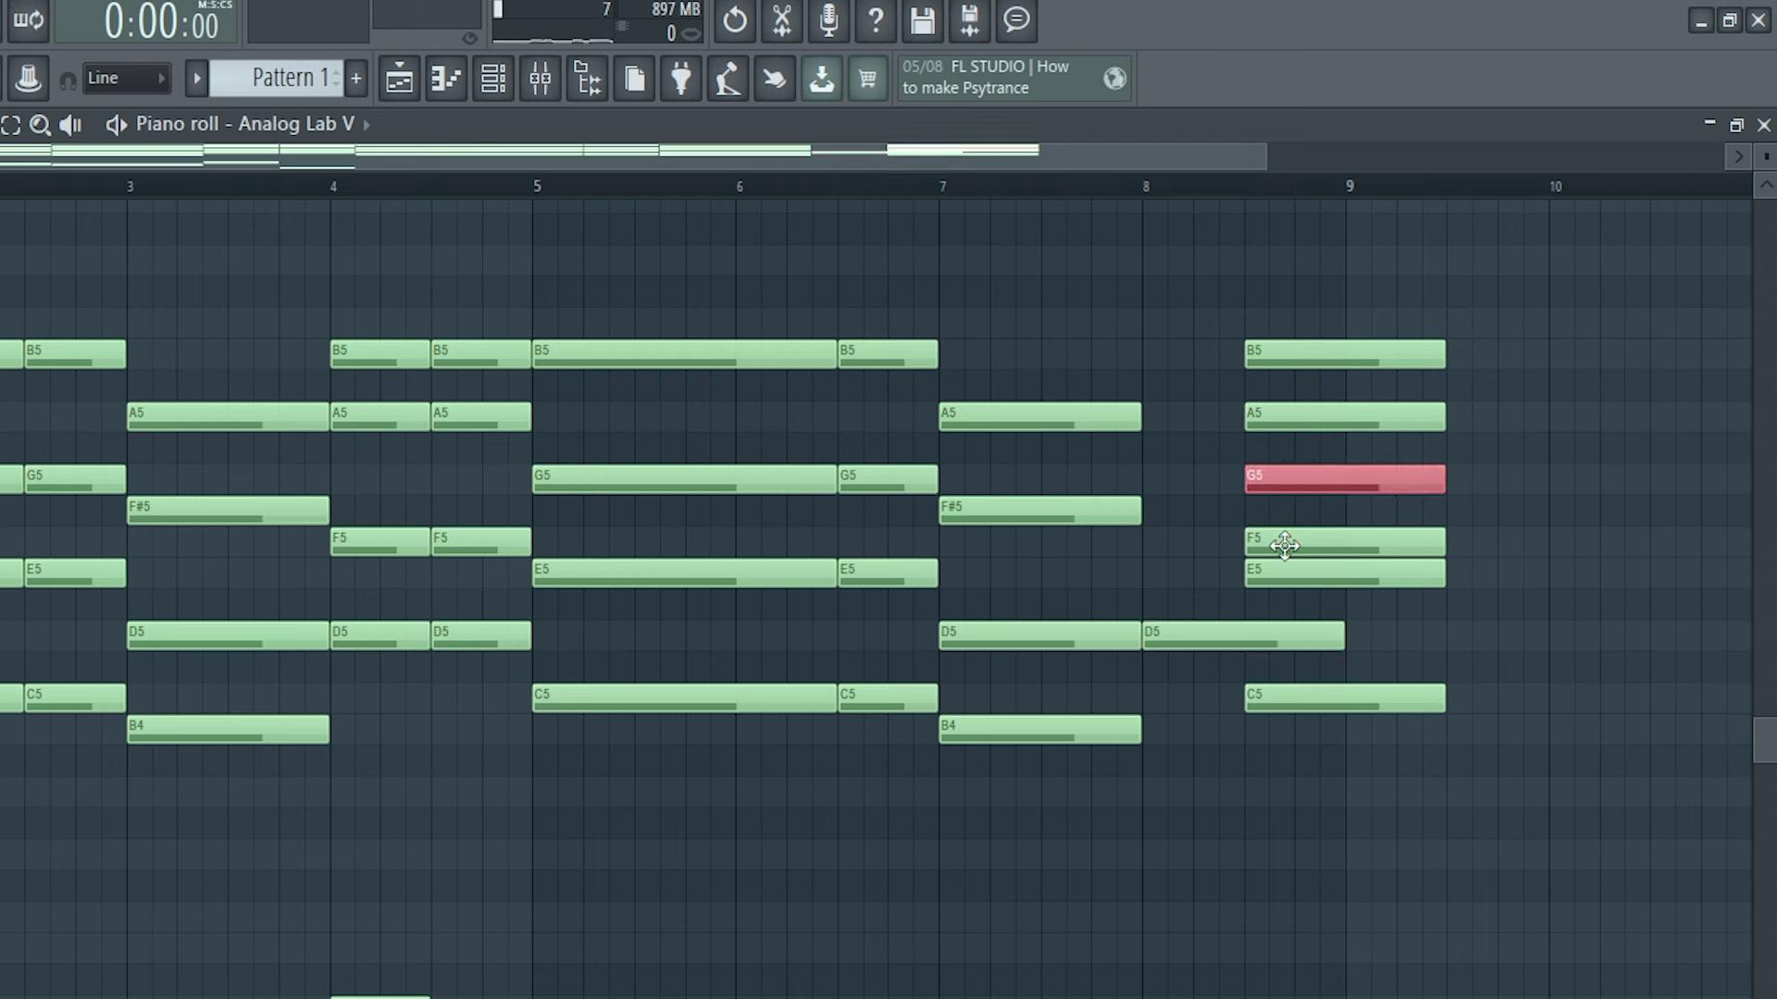
Delete the F5, E5, C5, B5 and A5 from the stacked scale notes in bar 8.
right_click(1286, 545)
right_click(1296, 575)
right_click(1289, 696)
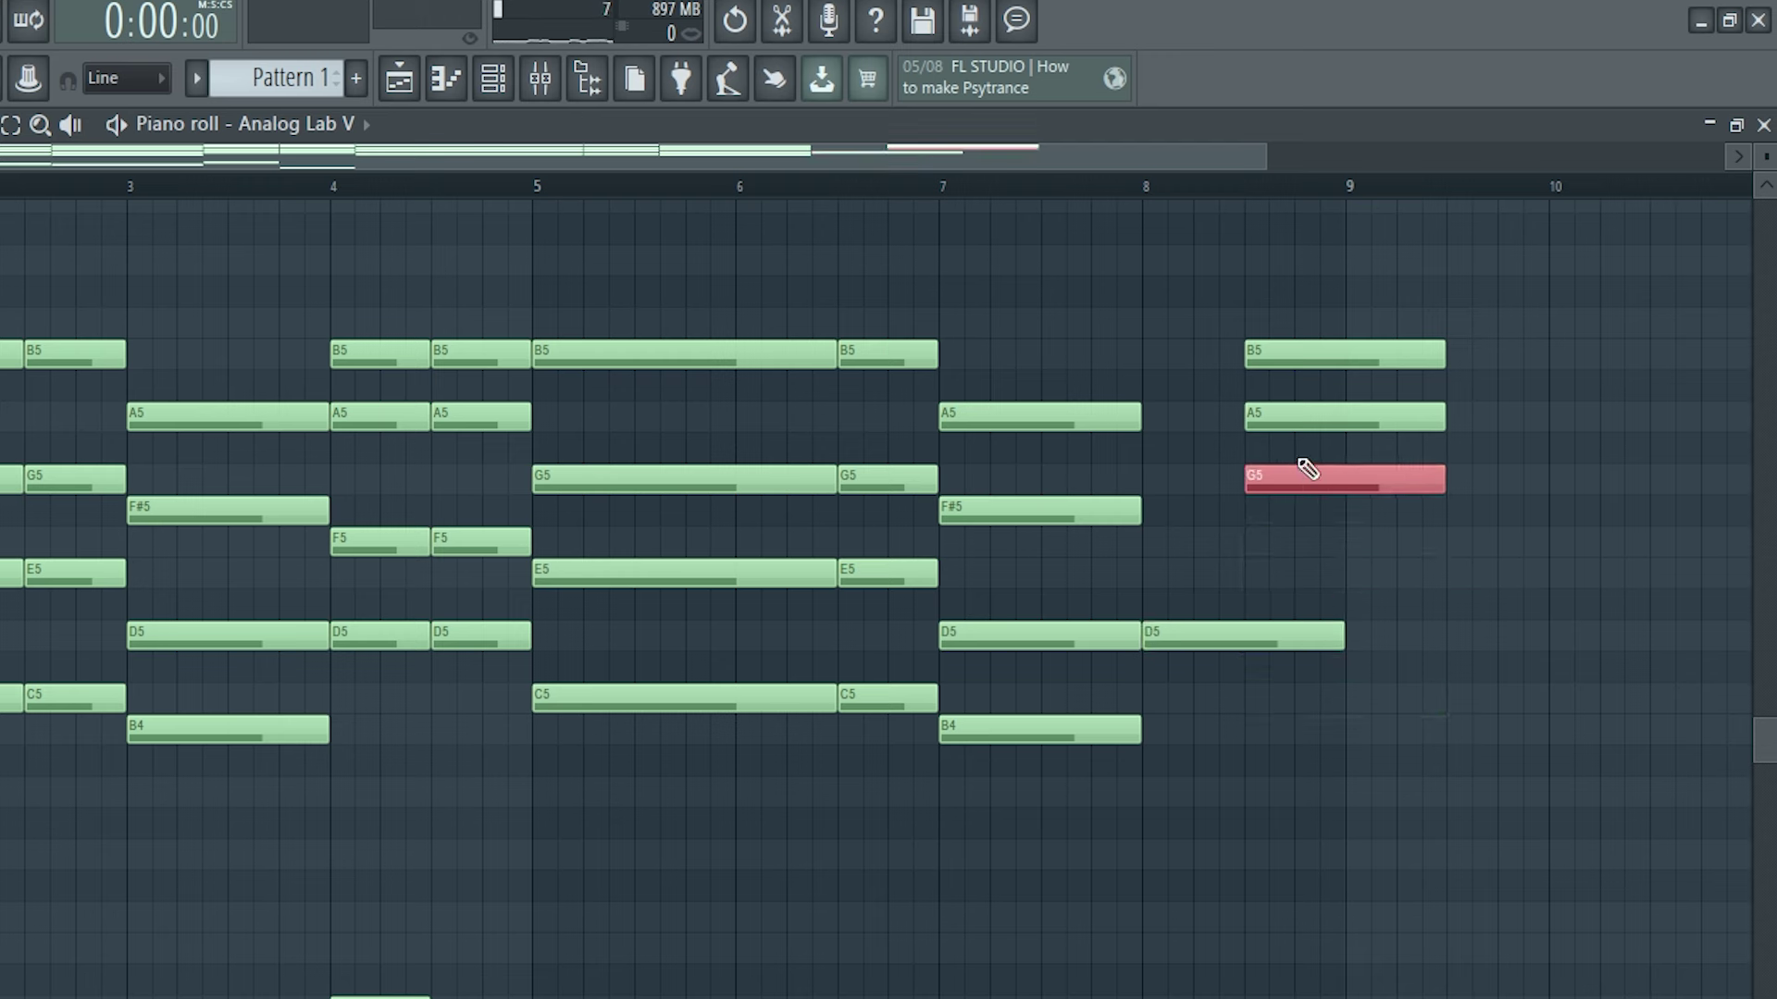
right_click(1305, 355)
right_click(1305, 417)
Shorten the D5 and G5 root notes in bar 8 to half a bar each.
click(1296, 636)
click(1325, 478)
drag(1293, 404, 1349, 696)
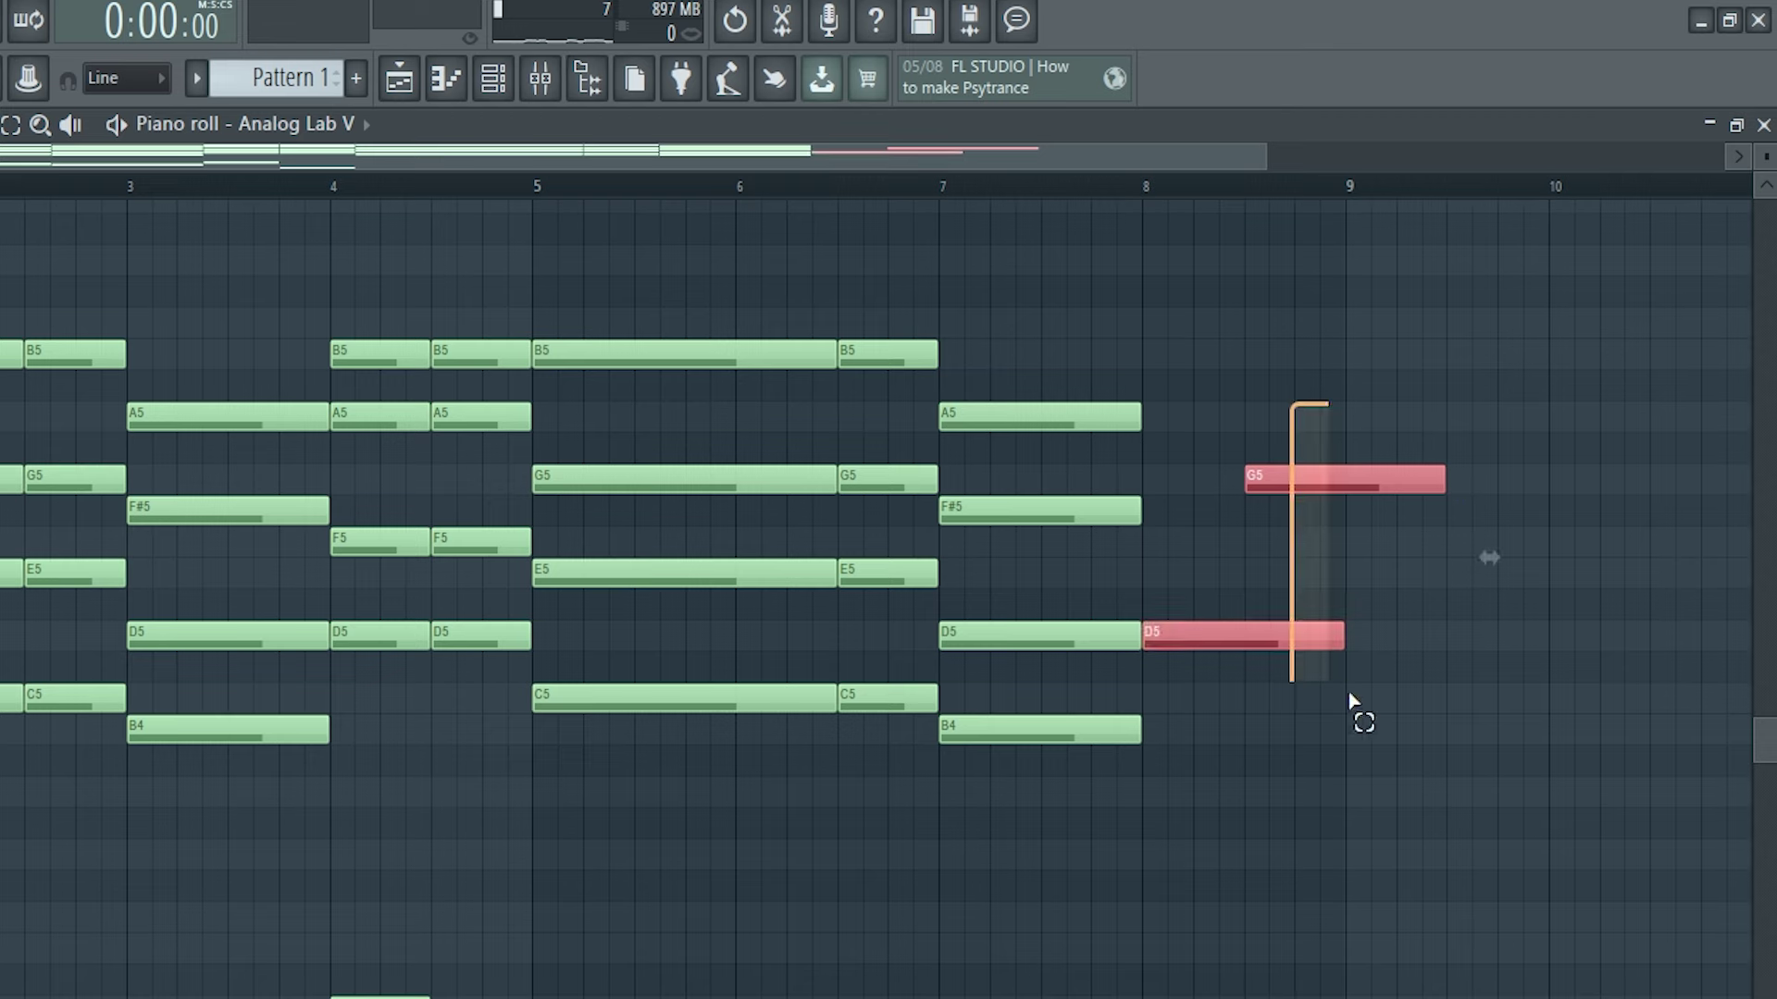
drag(1344, 635, 1228, 716)
drag(1172, 560, 1228, 780)
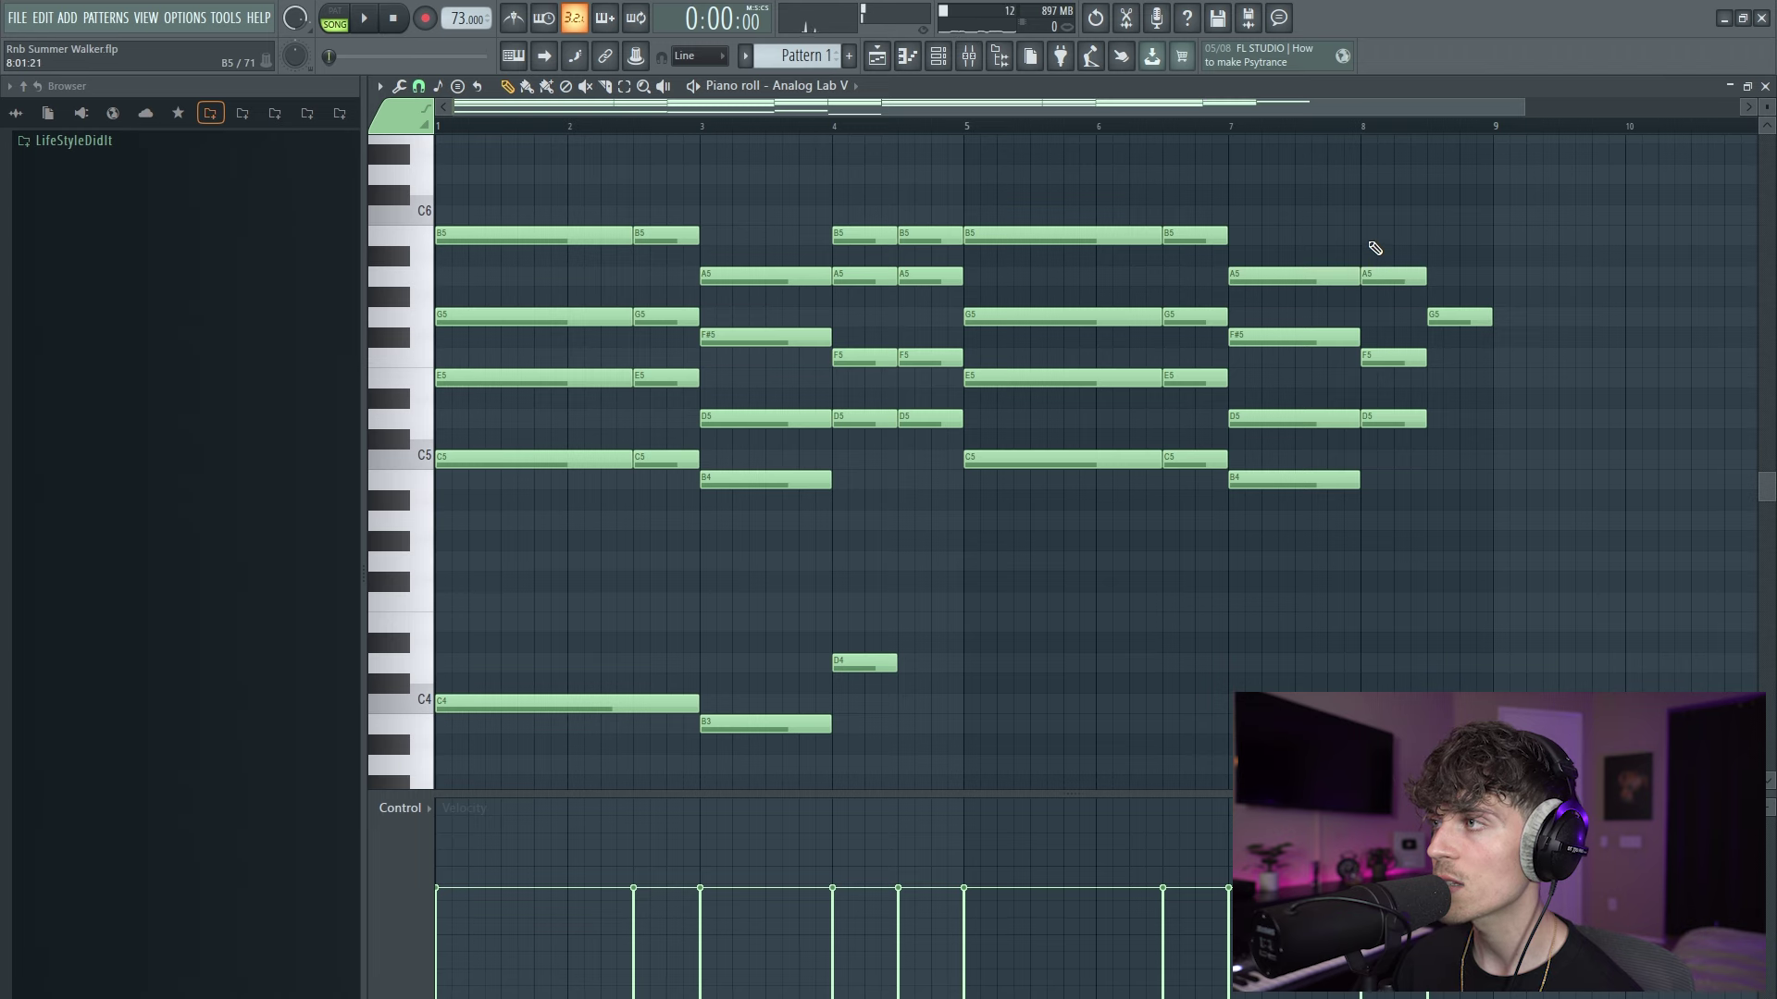
Add C6 to the first half-bar chord in bar 8 and stack B5, D6 and F6 above G5 in the second.
click(1370, 215)
scroll(1447, 378, up, 3)
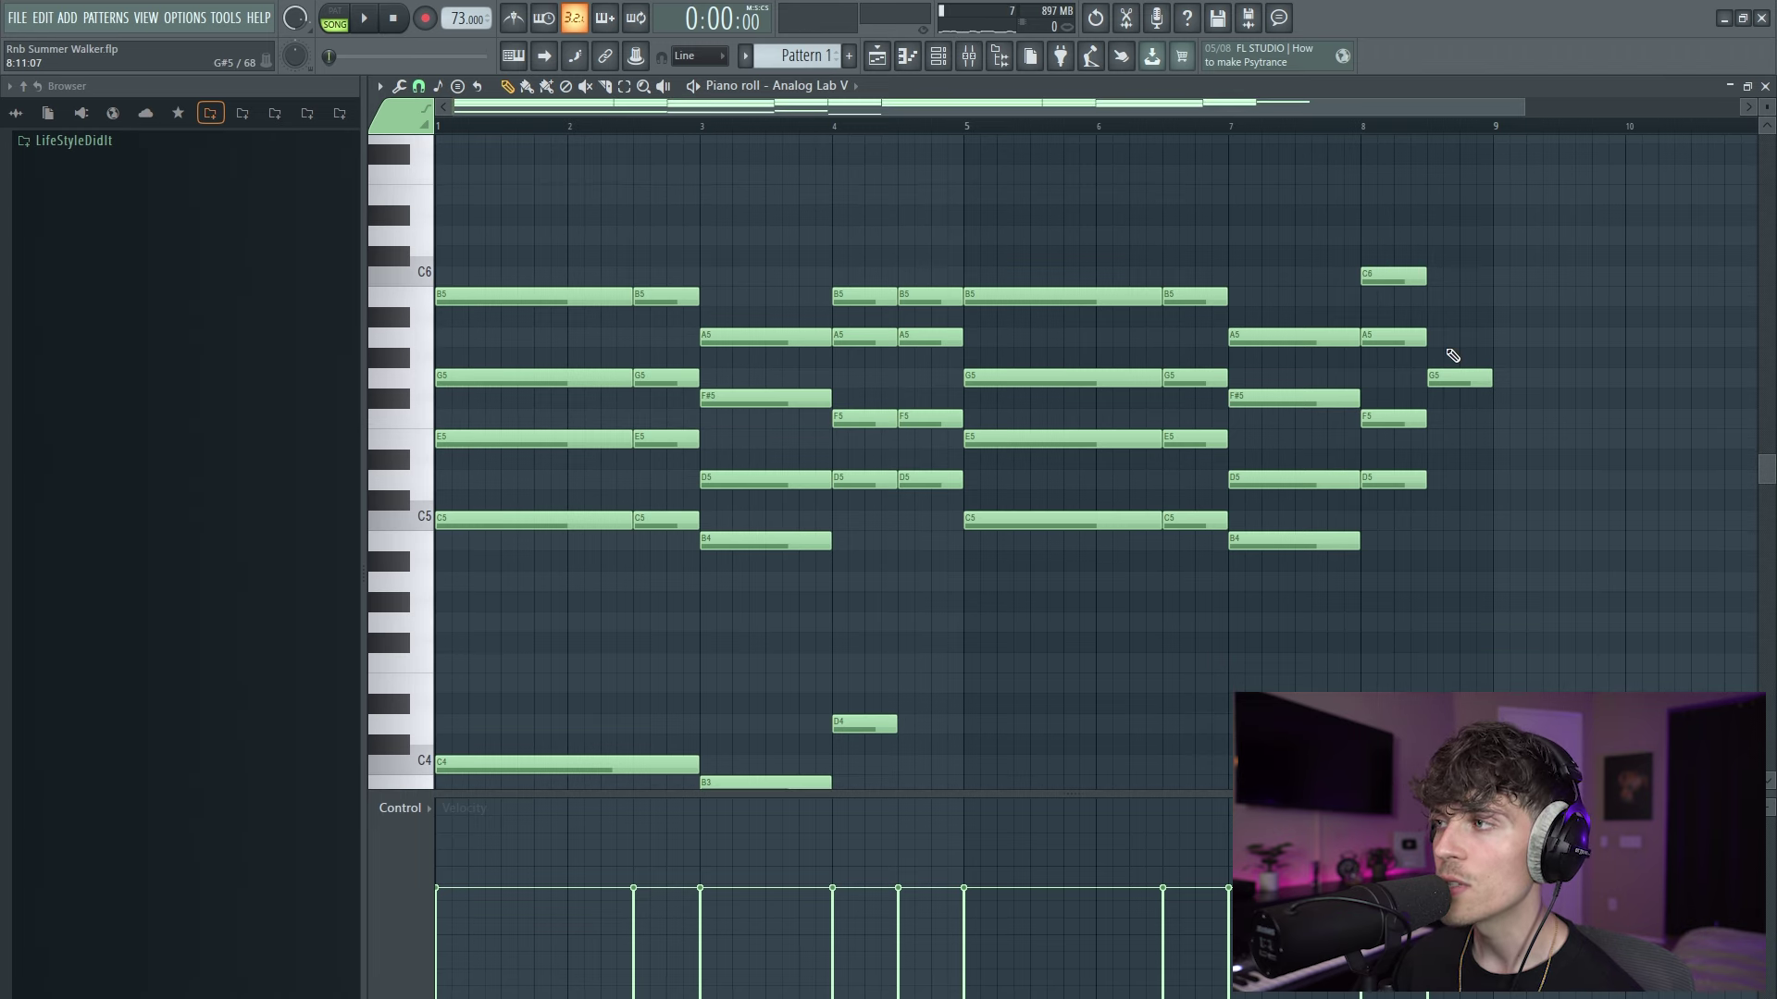
click(1442, 233)
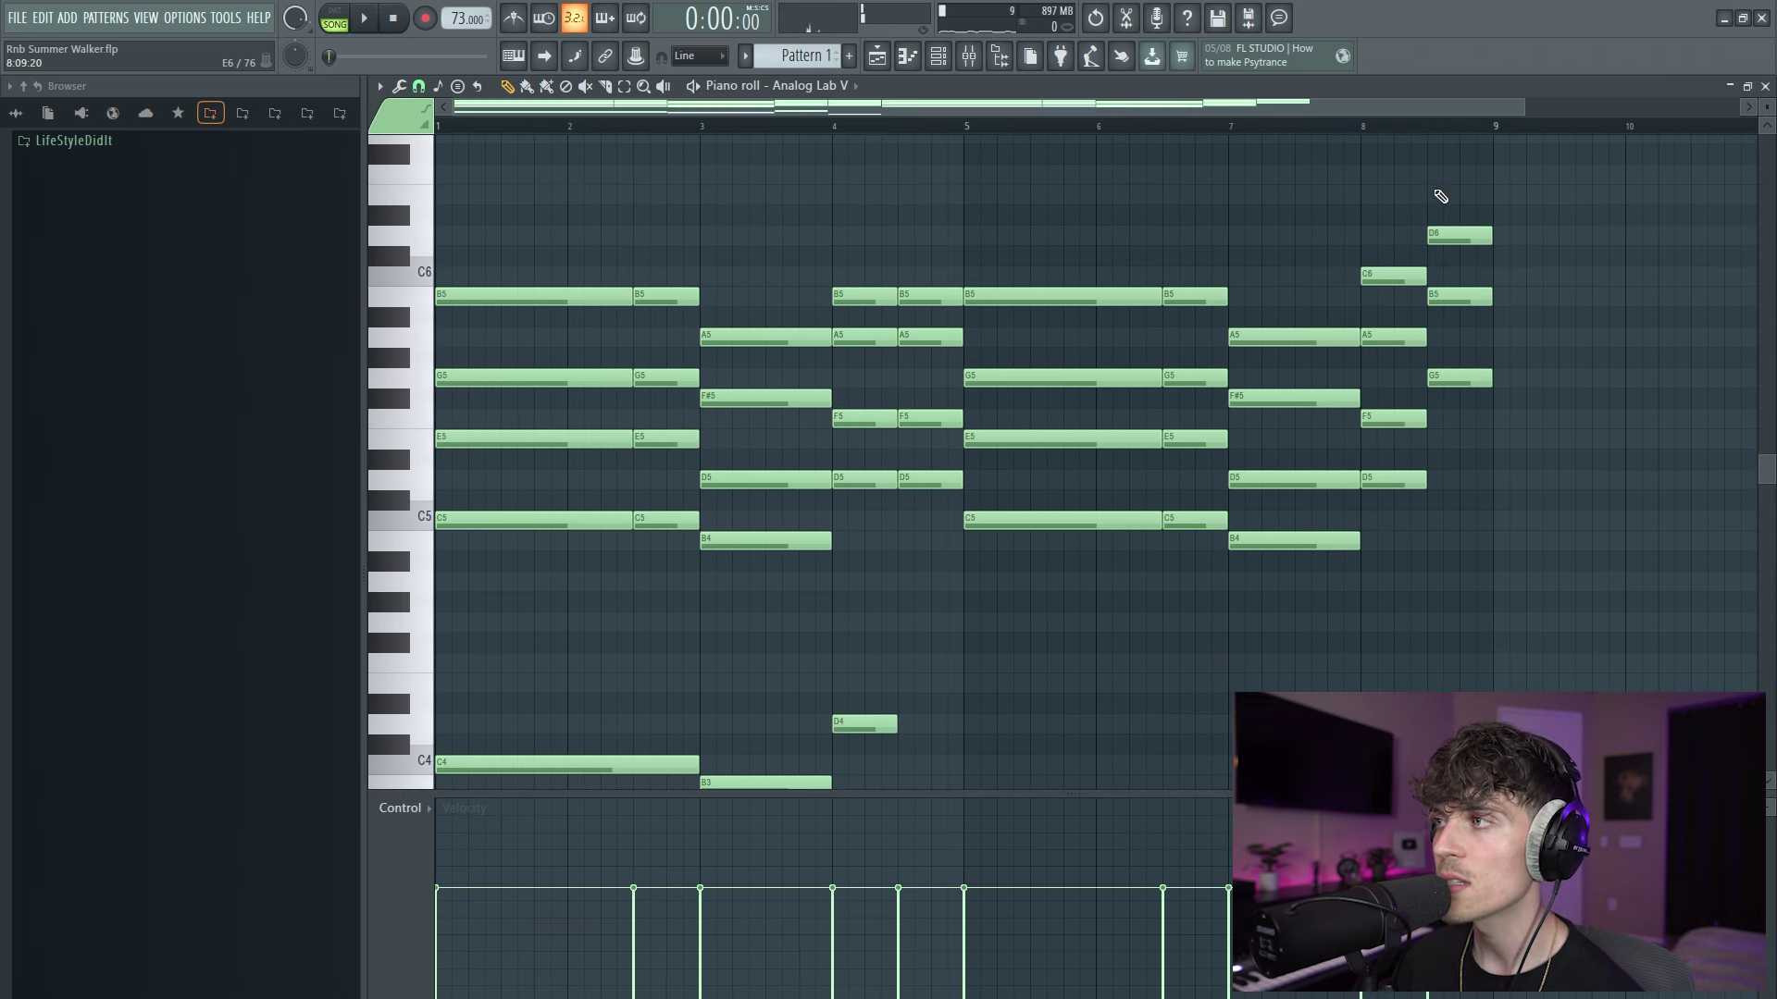
click(1446, 178)
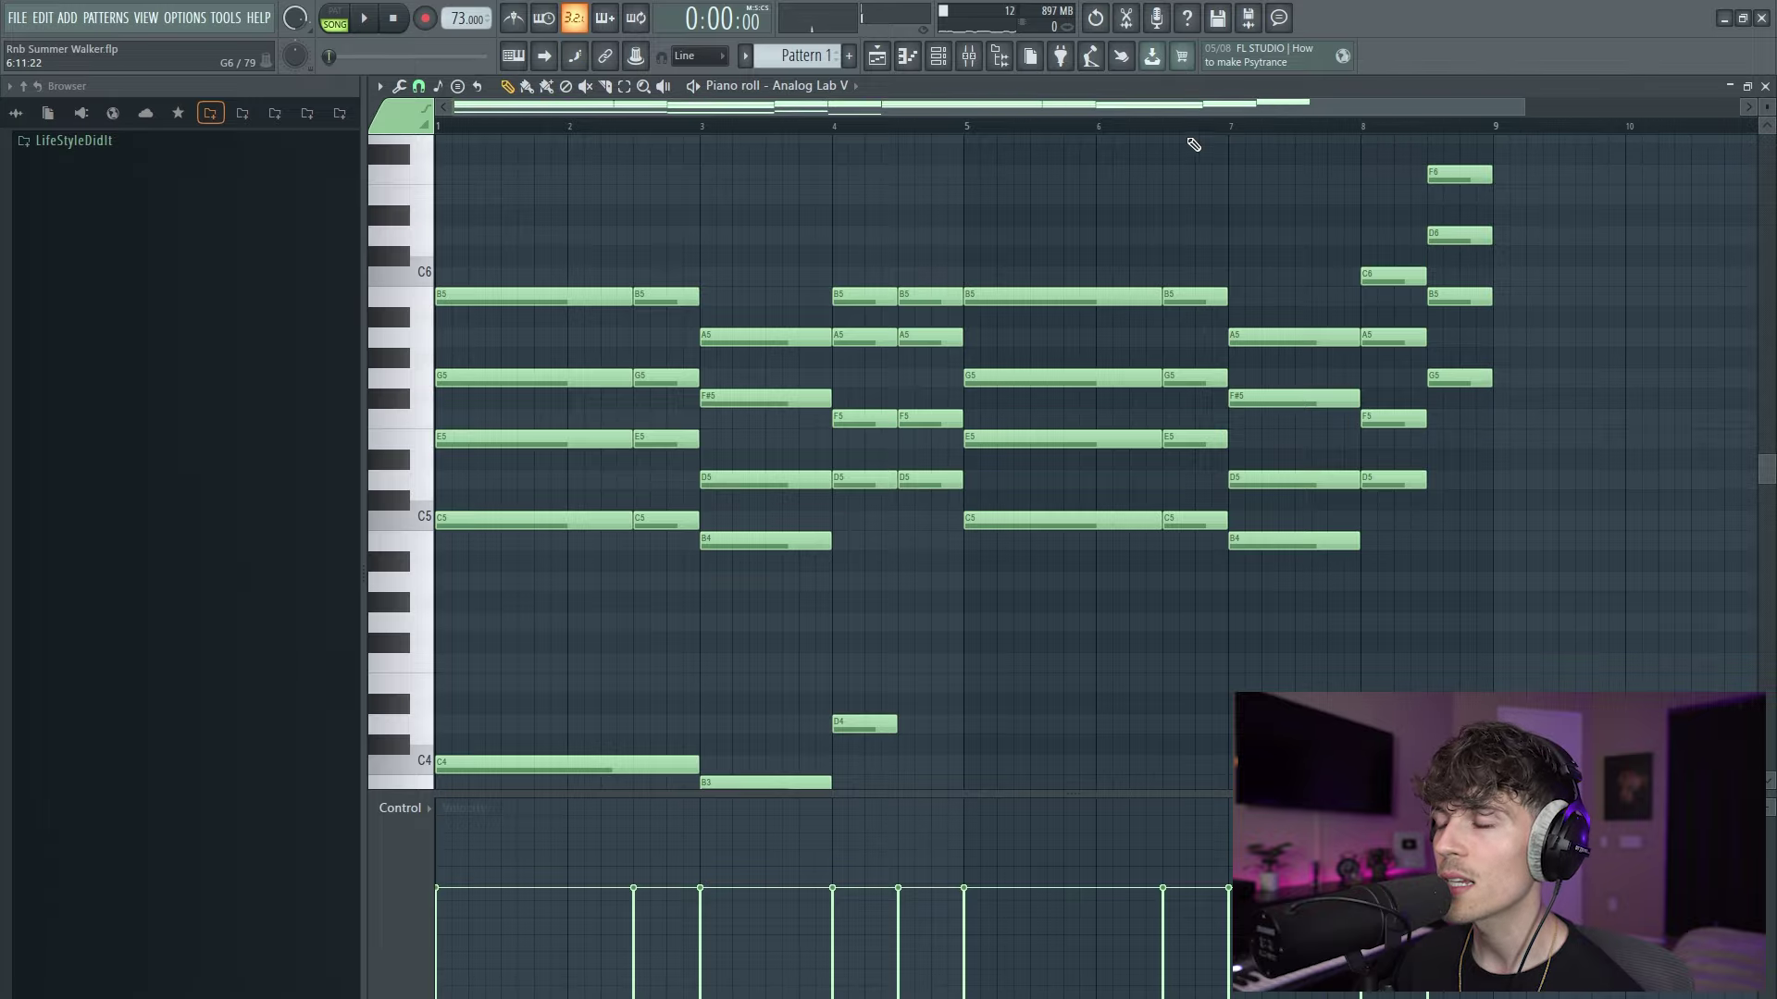
Play back the two half-bar chords in bar 8 and the chord in bar 5.
key(y)
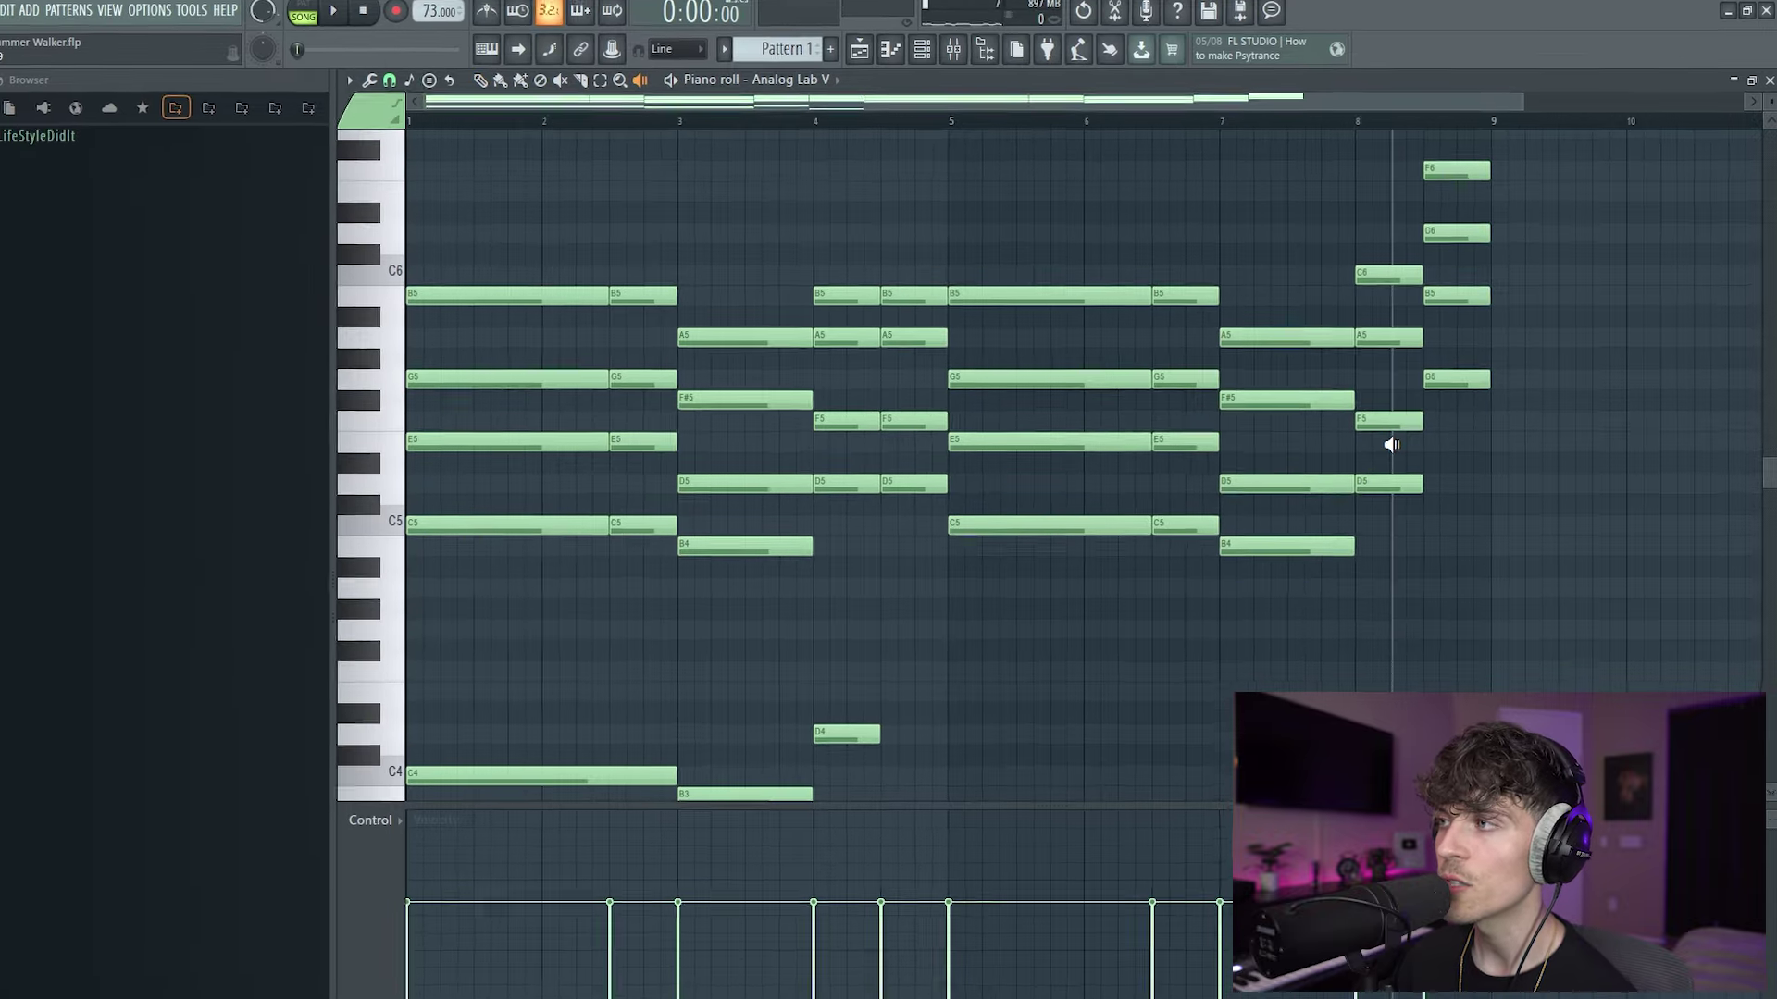
click(1393, 443)
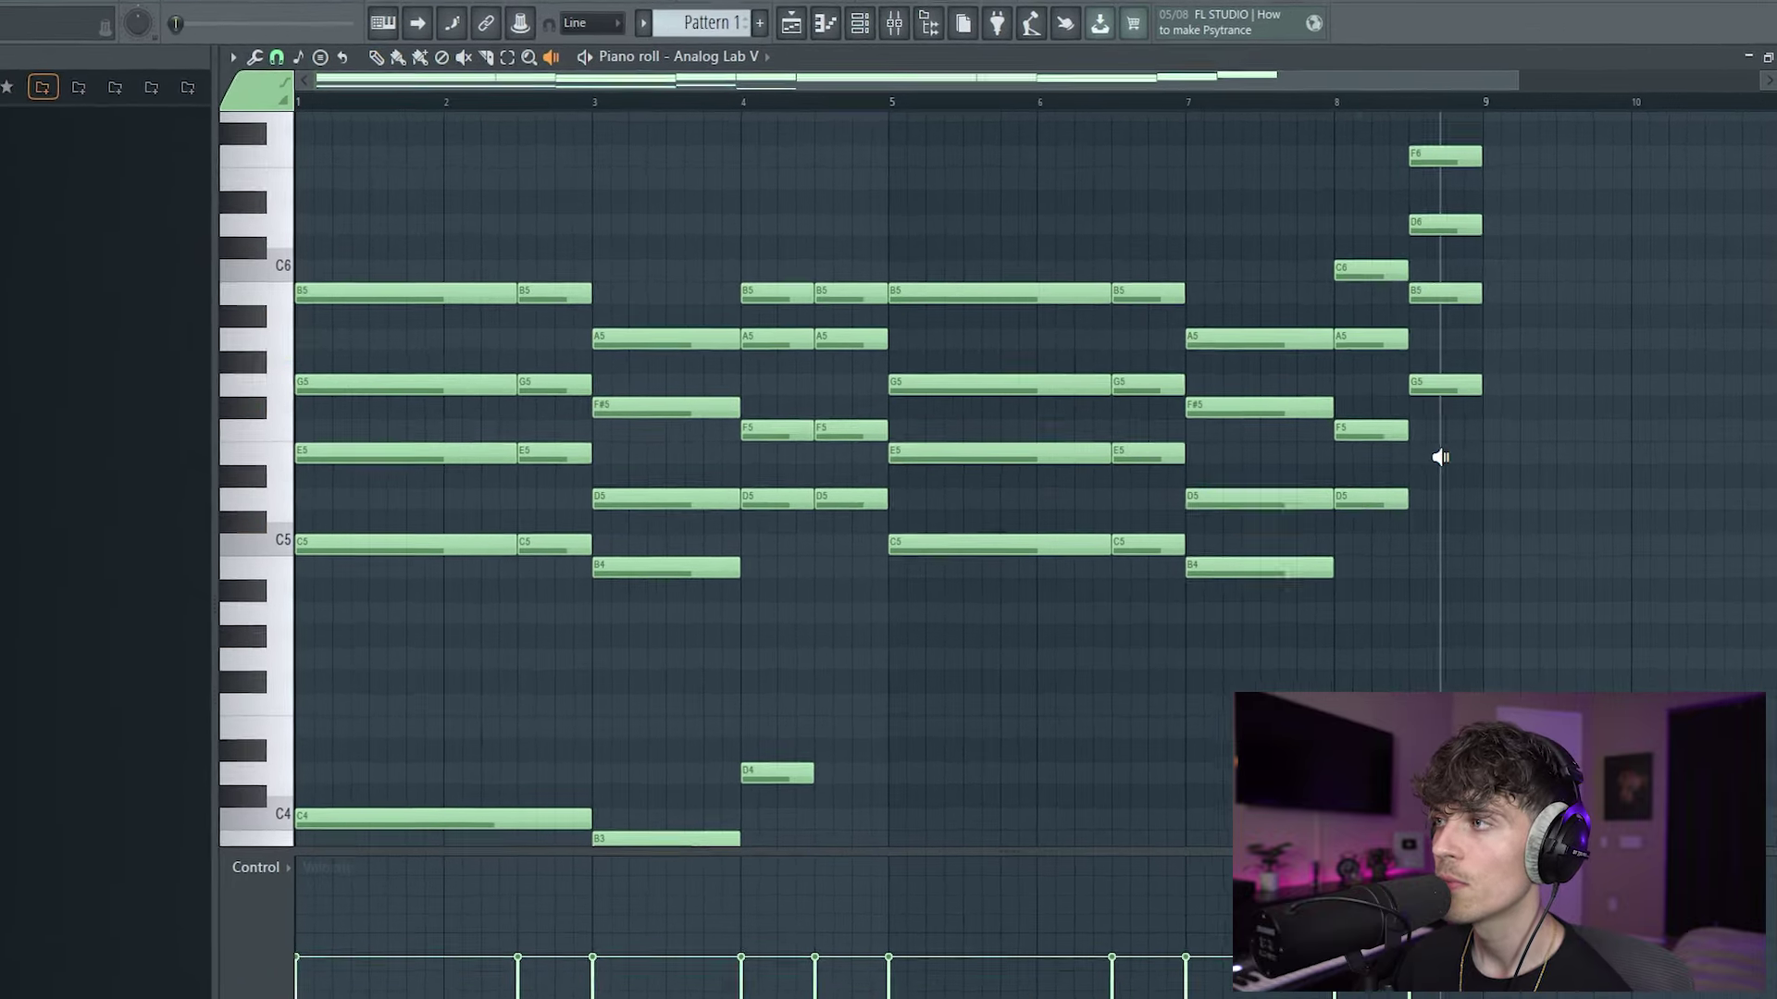
click(1440, 457)
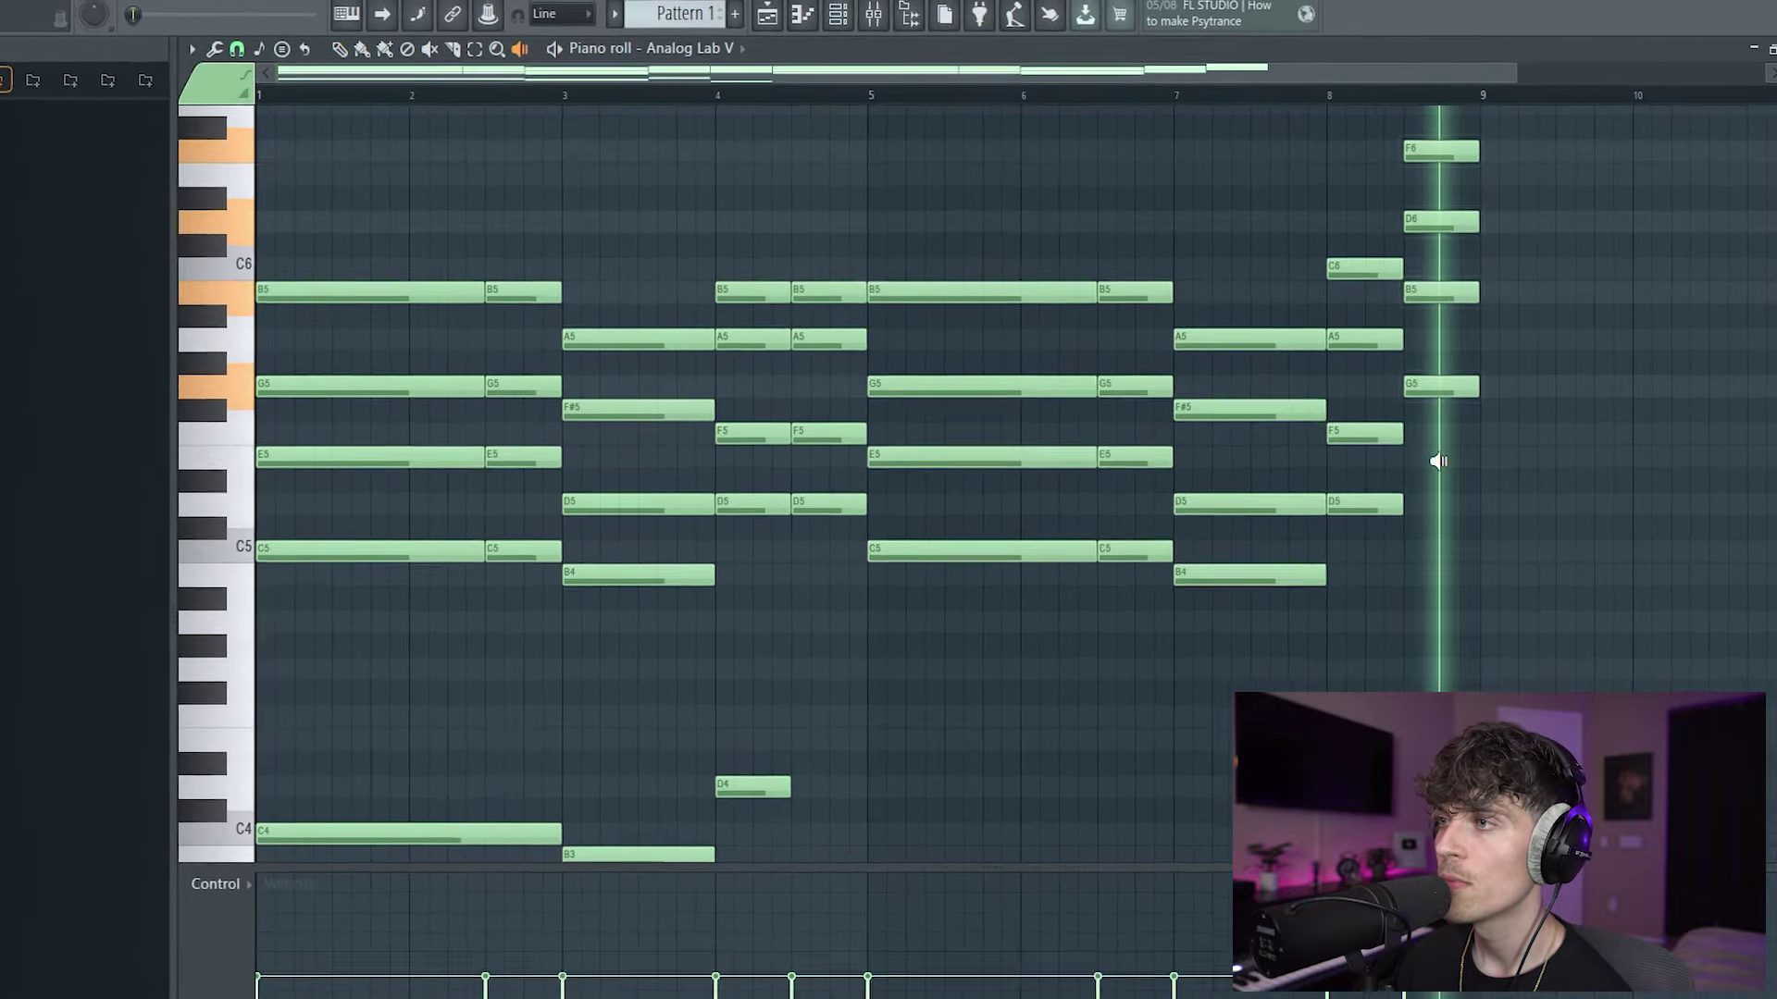
click(948, 550)
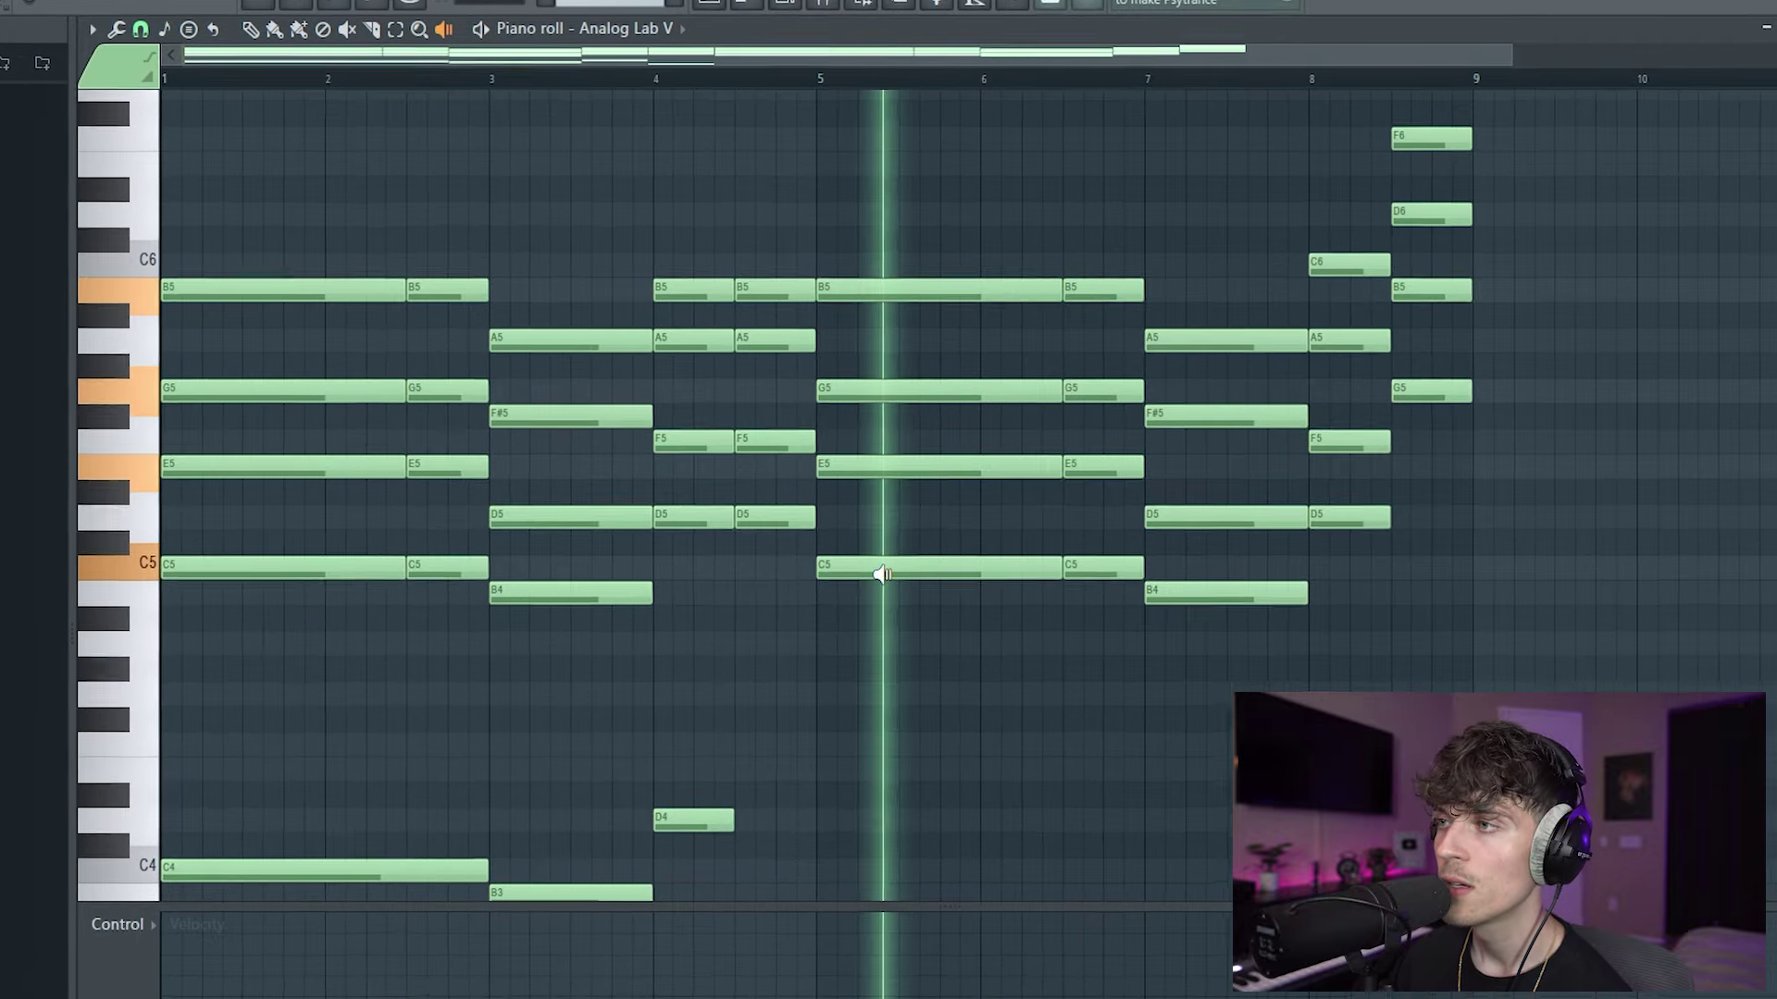
click(250, 29)
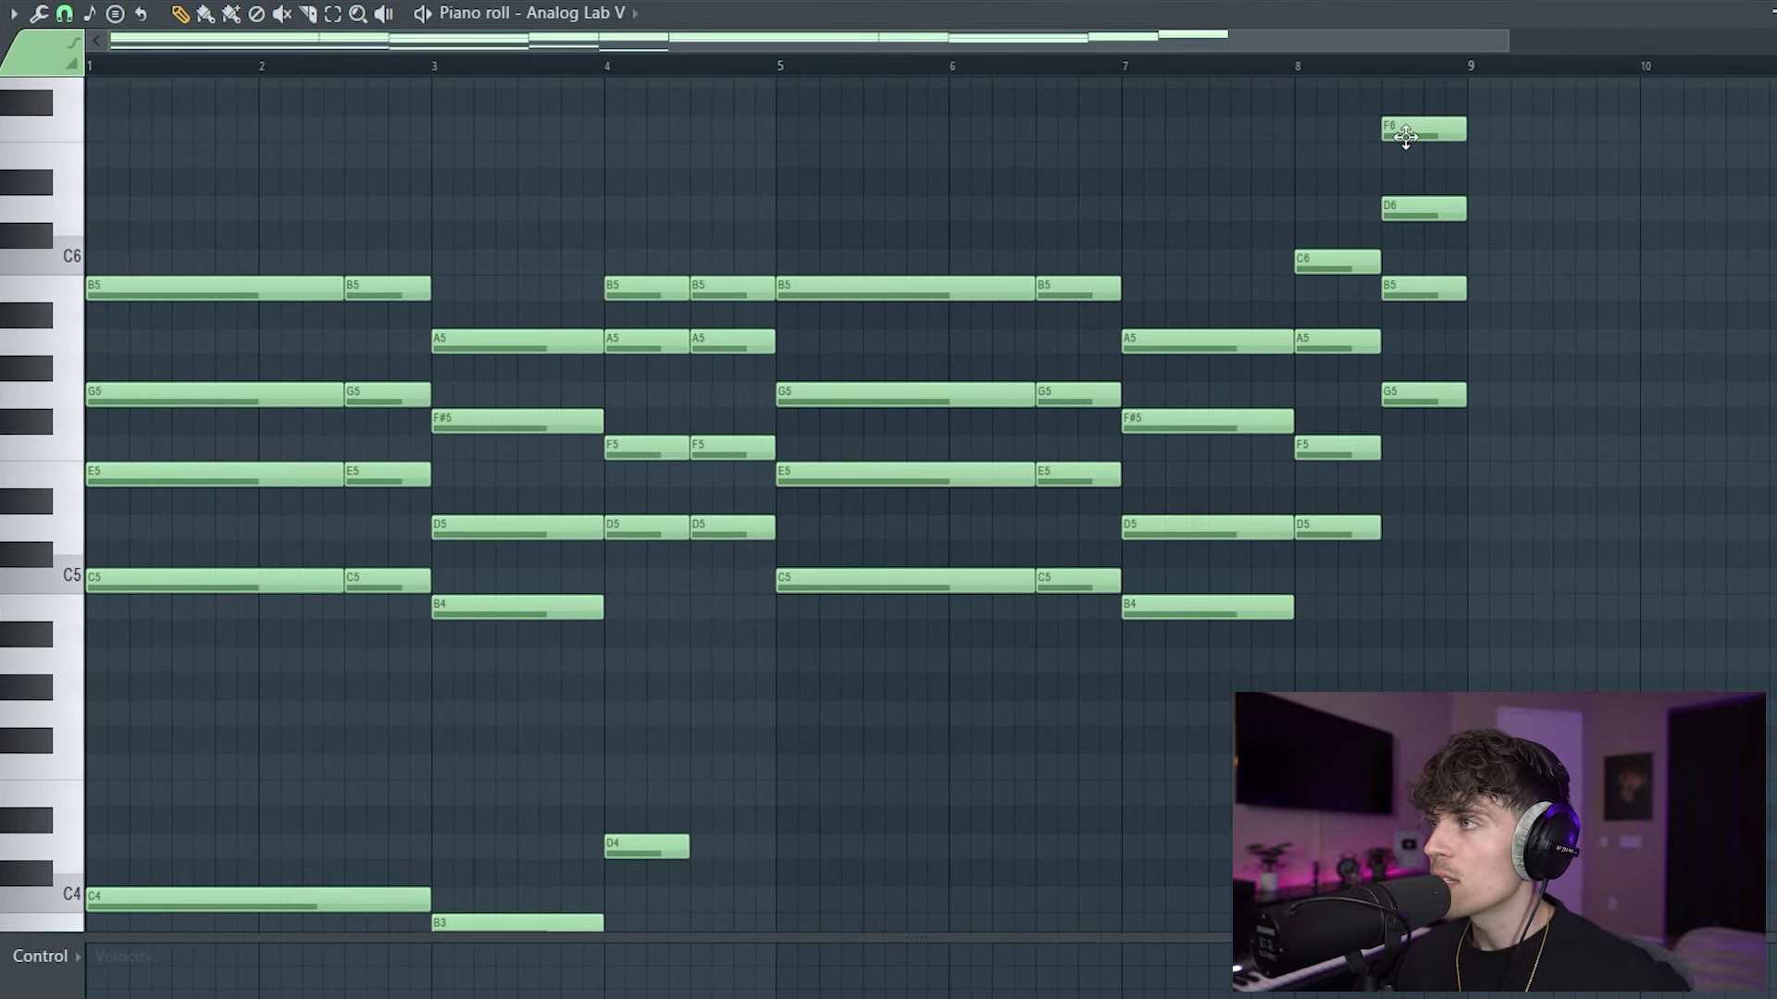
Transpose C6 in bar 8's first chord and B5, D6 and F6 in its second chord down one octave.
drag(1337, 120, 1462, 291)
key(ctrl+Down)
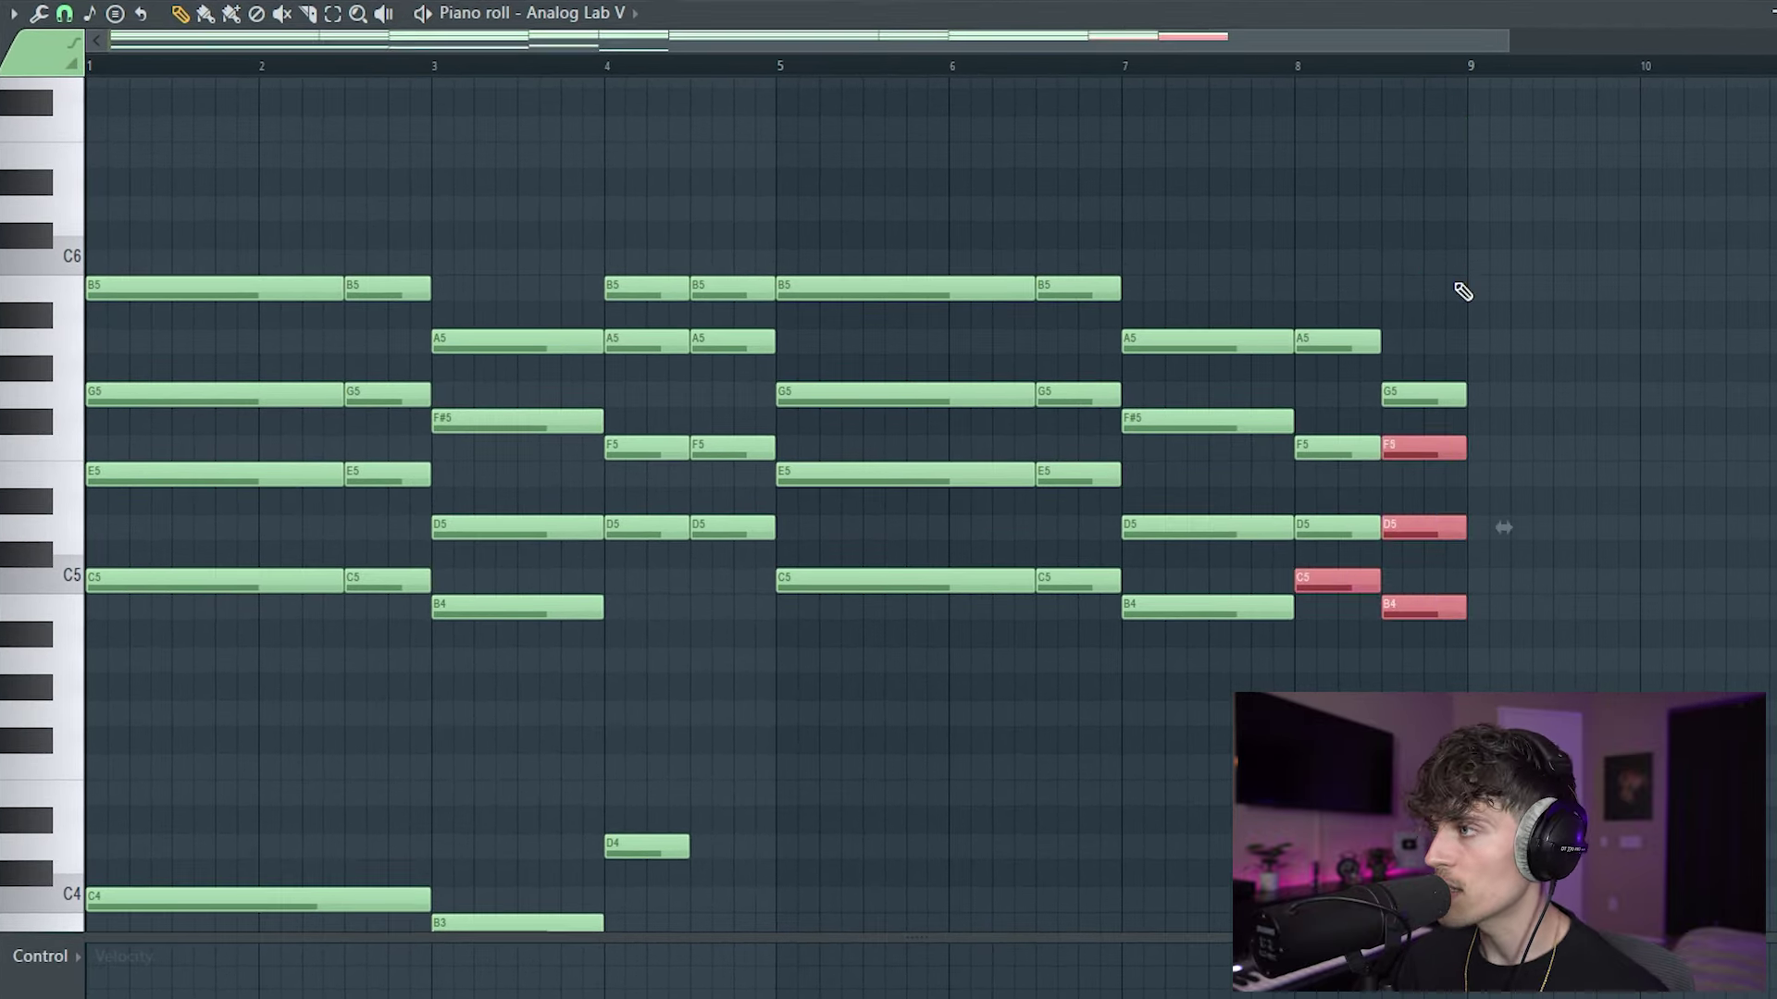
click(1548, 263)
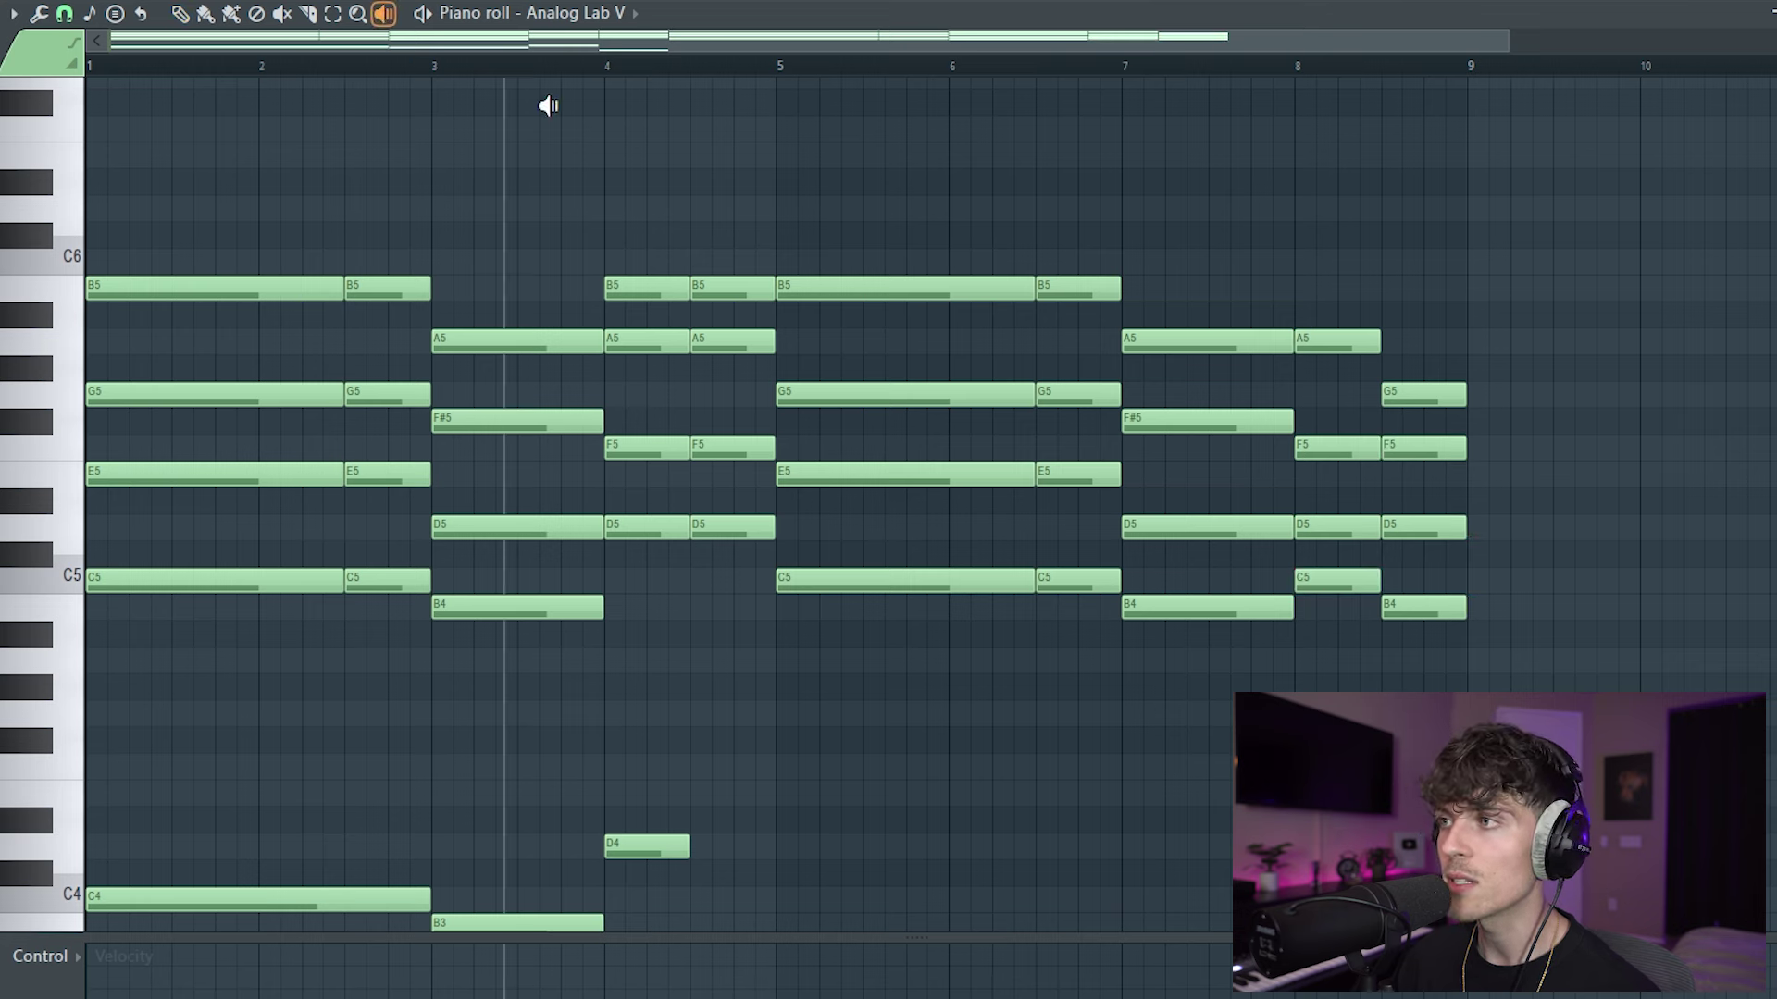
Audition the chords in bars 5 to 8, comparing the two half-bar chords in bar 8 with the earlier ones.
click(1316, 449)
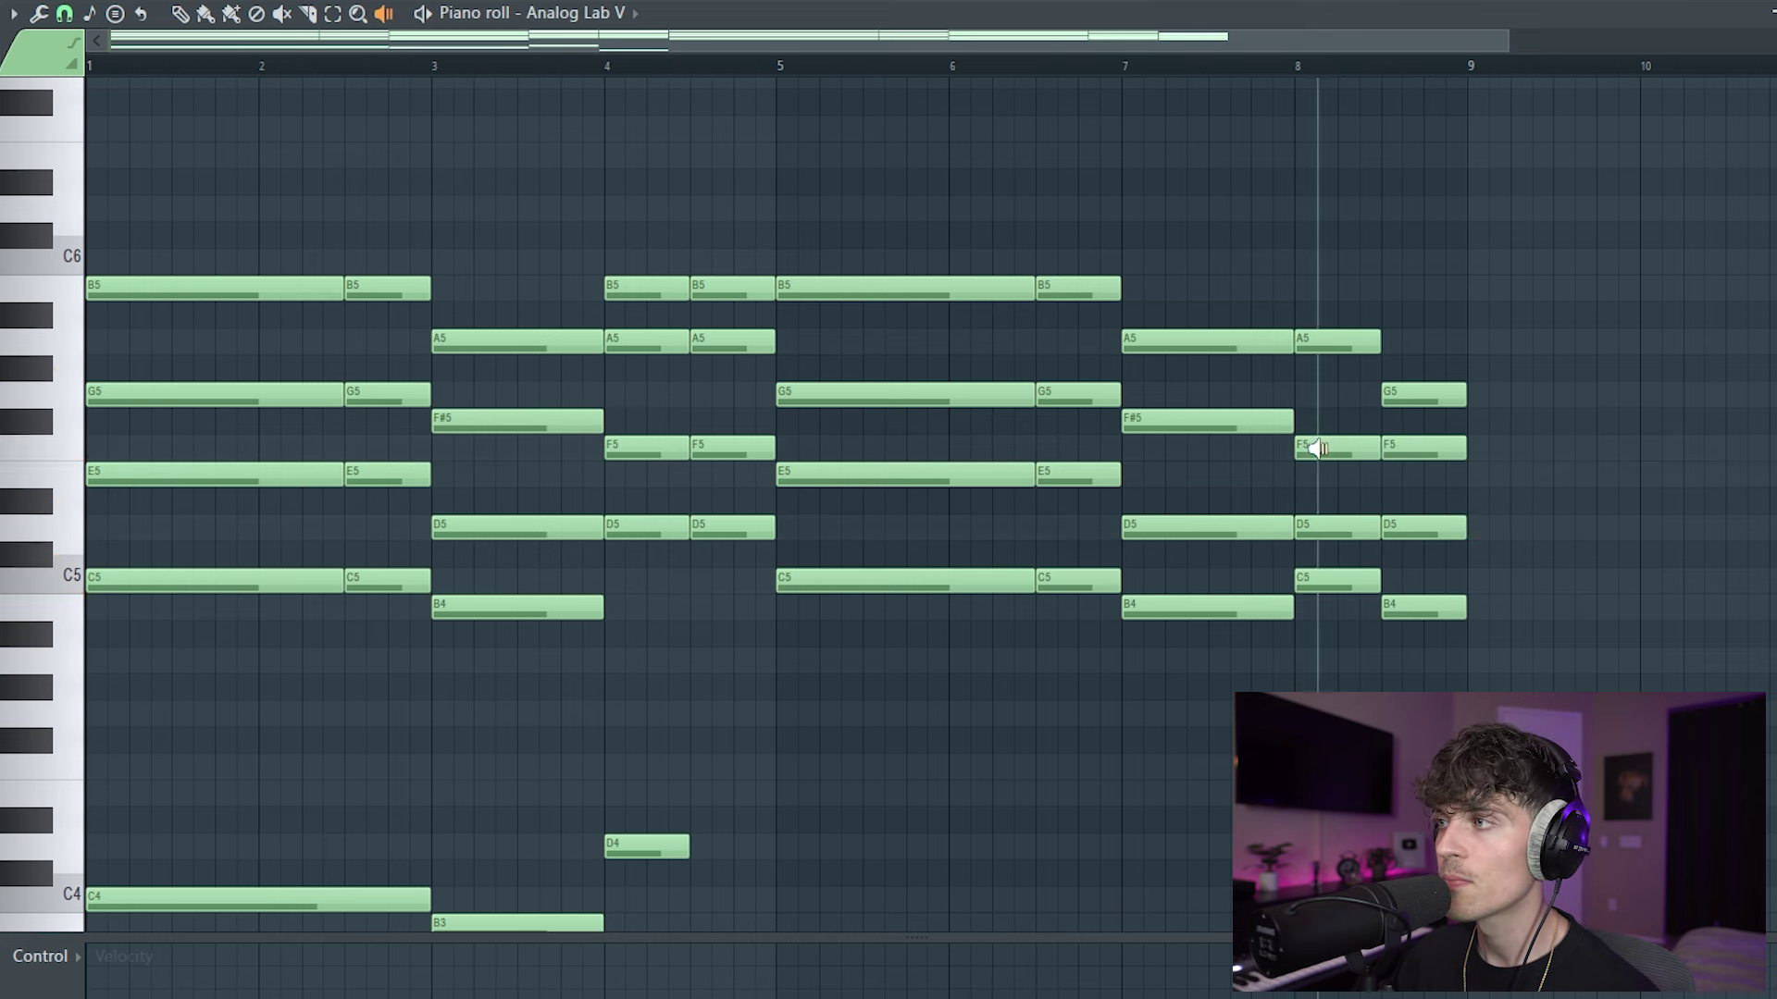
click(1397, 485)
click(944, 496)
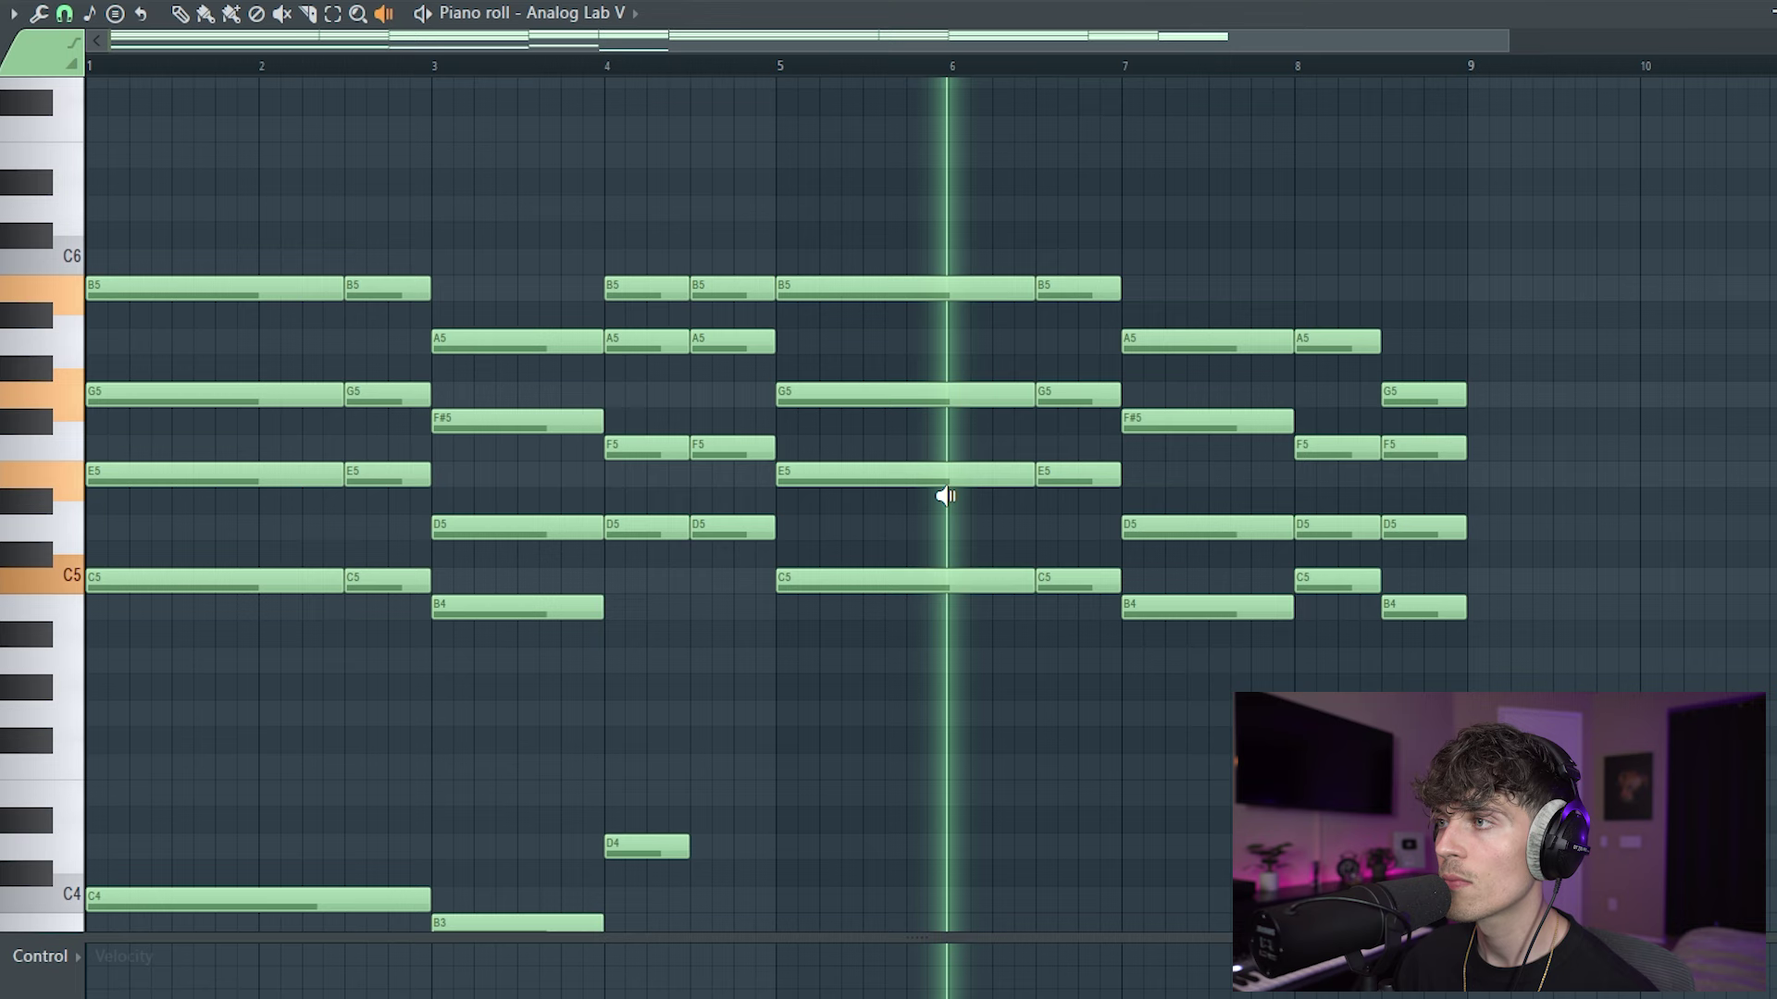
click(1171, 532)
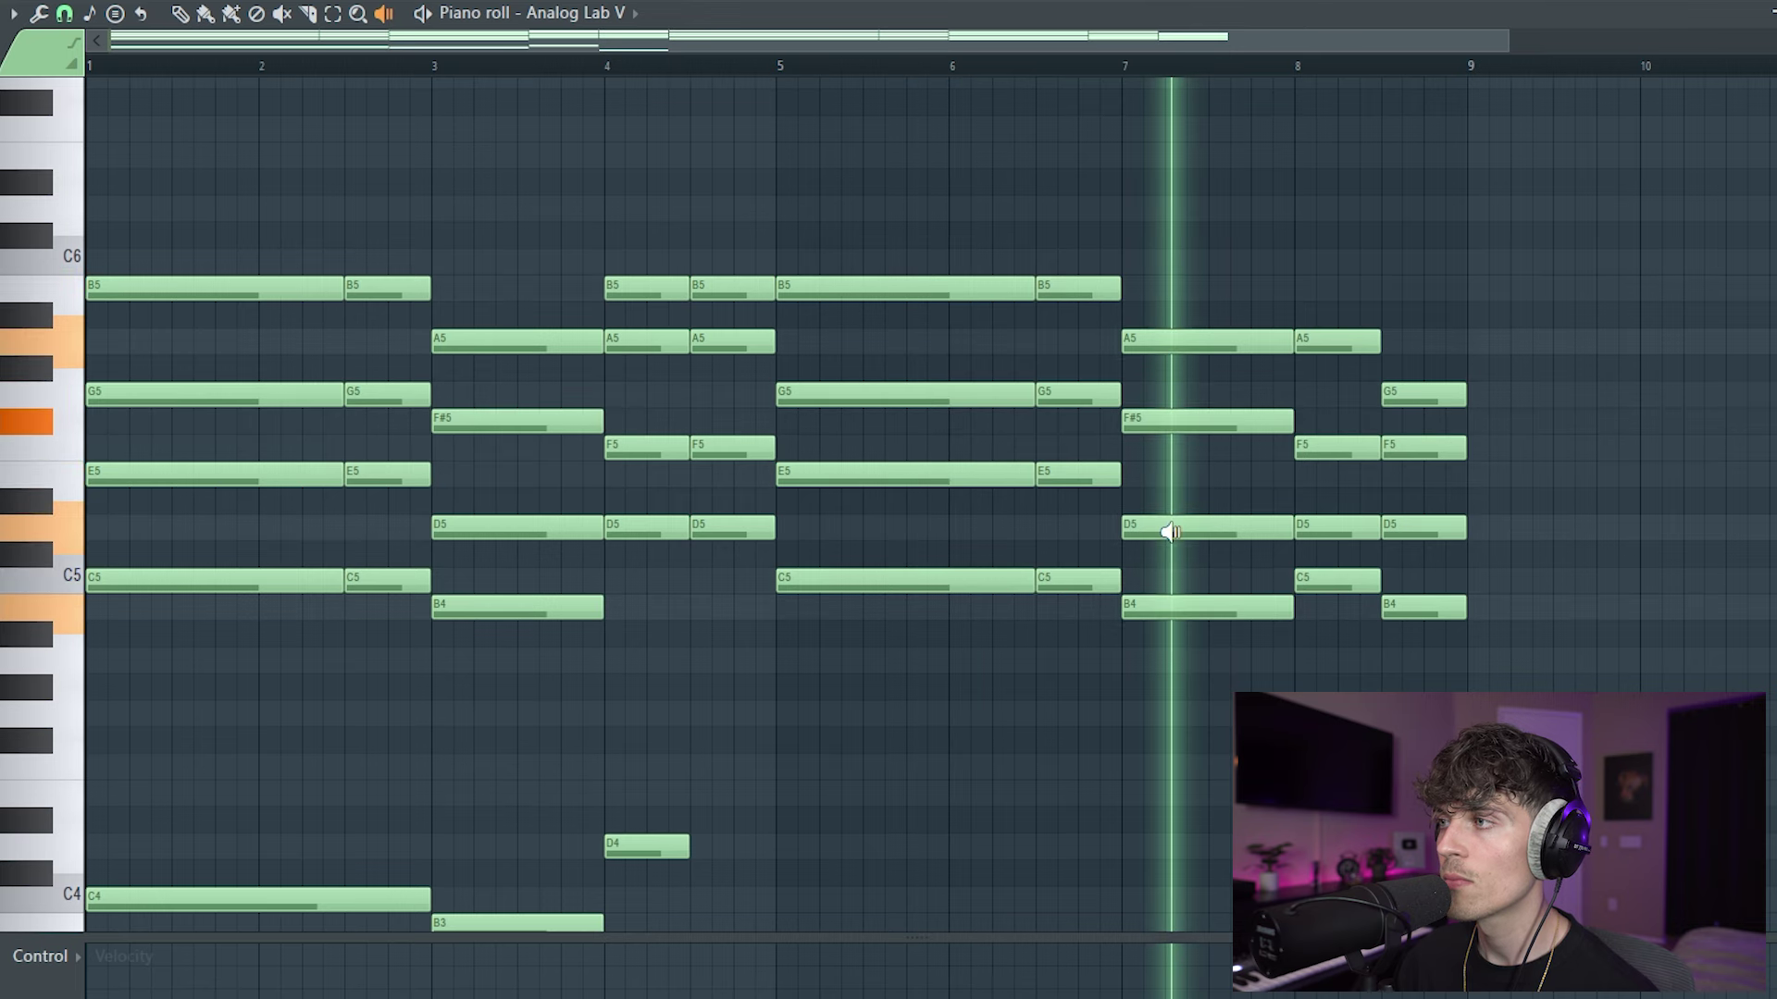
click(1309, 575)
click(1399, 583)
click(951, 567)
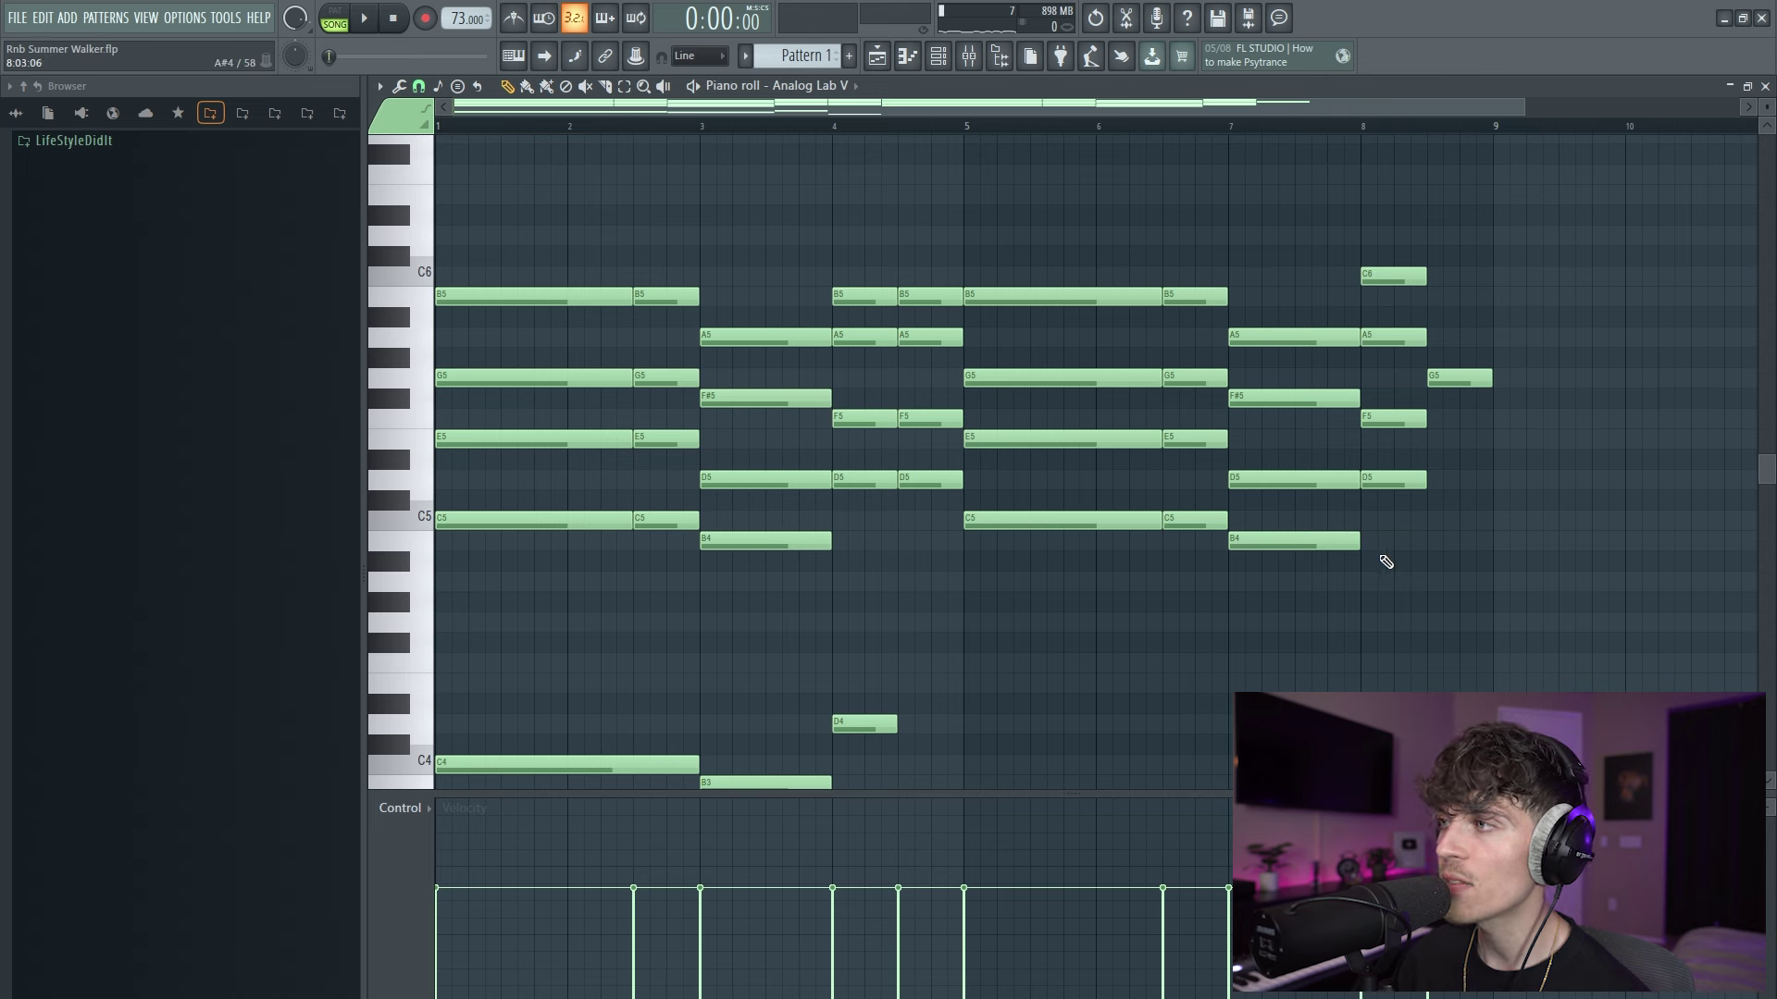
Lower C6 in bar 8's first chord to B5 and drop the bar's D5 and G5 root notes one octave.
drag(1384, 566, 1411, 269)
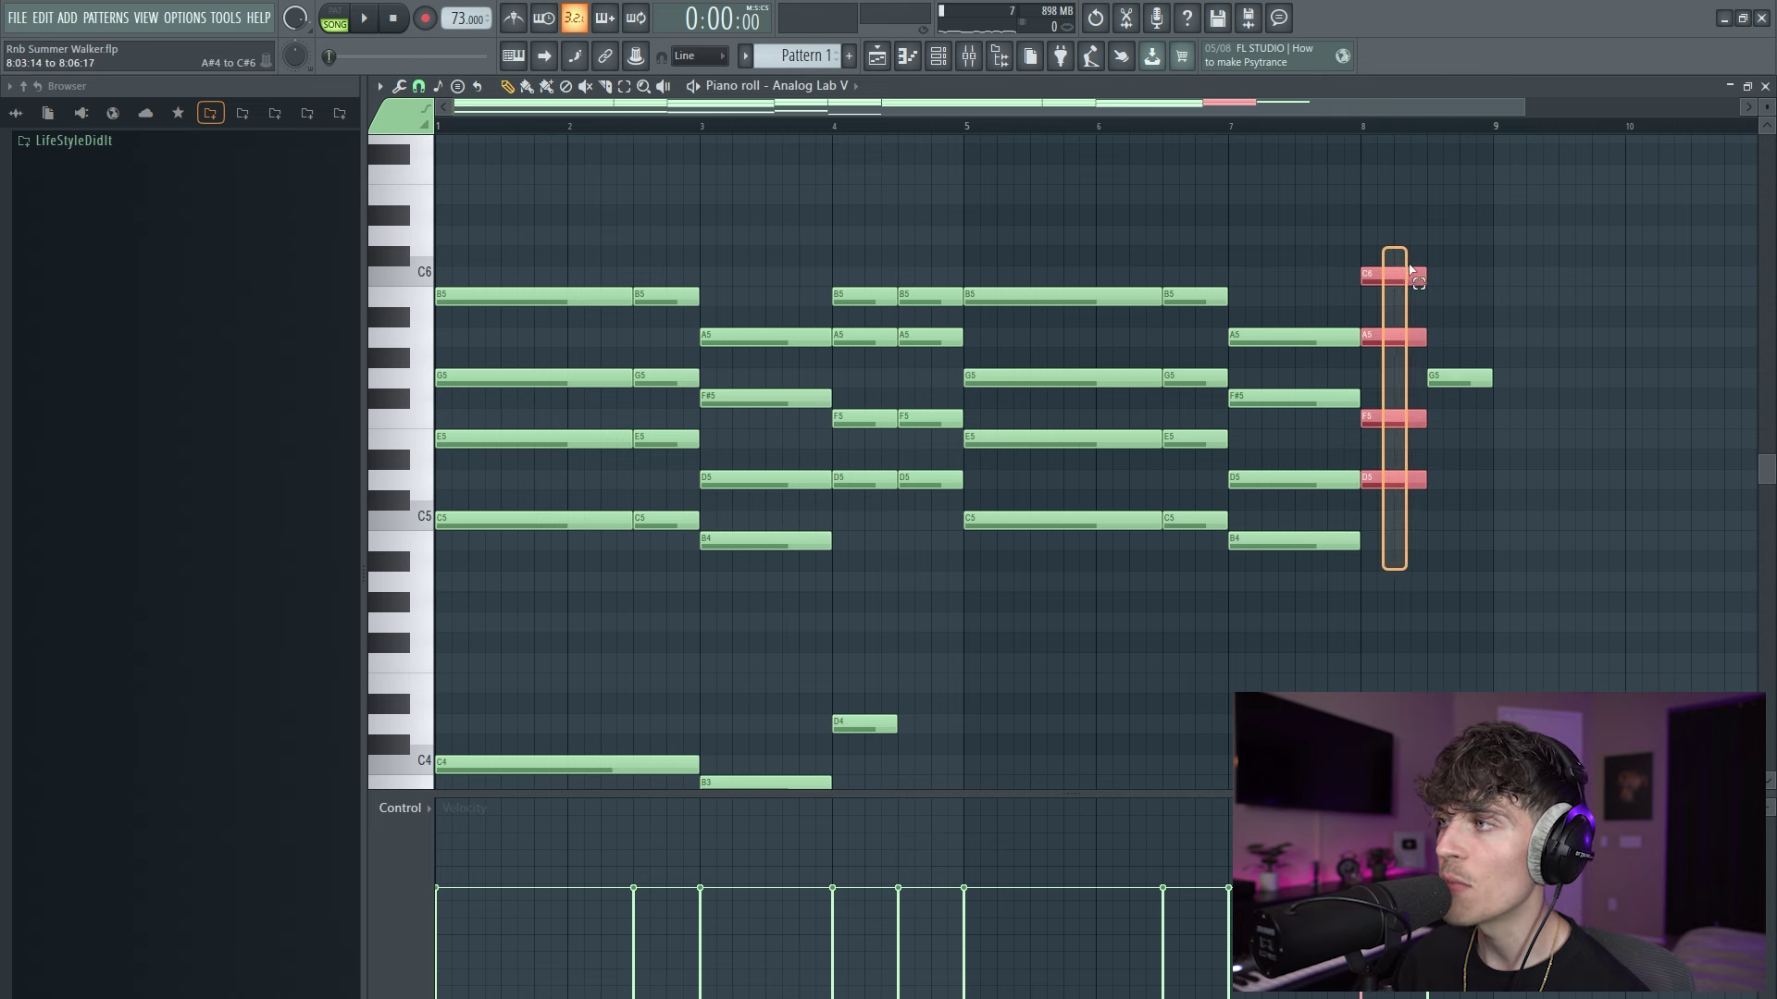
right_click(1469, 245)
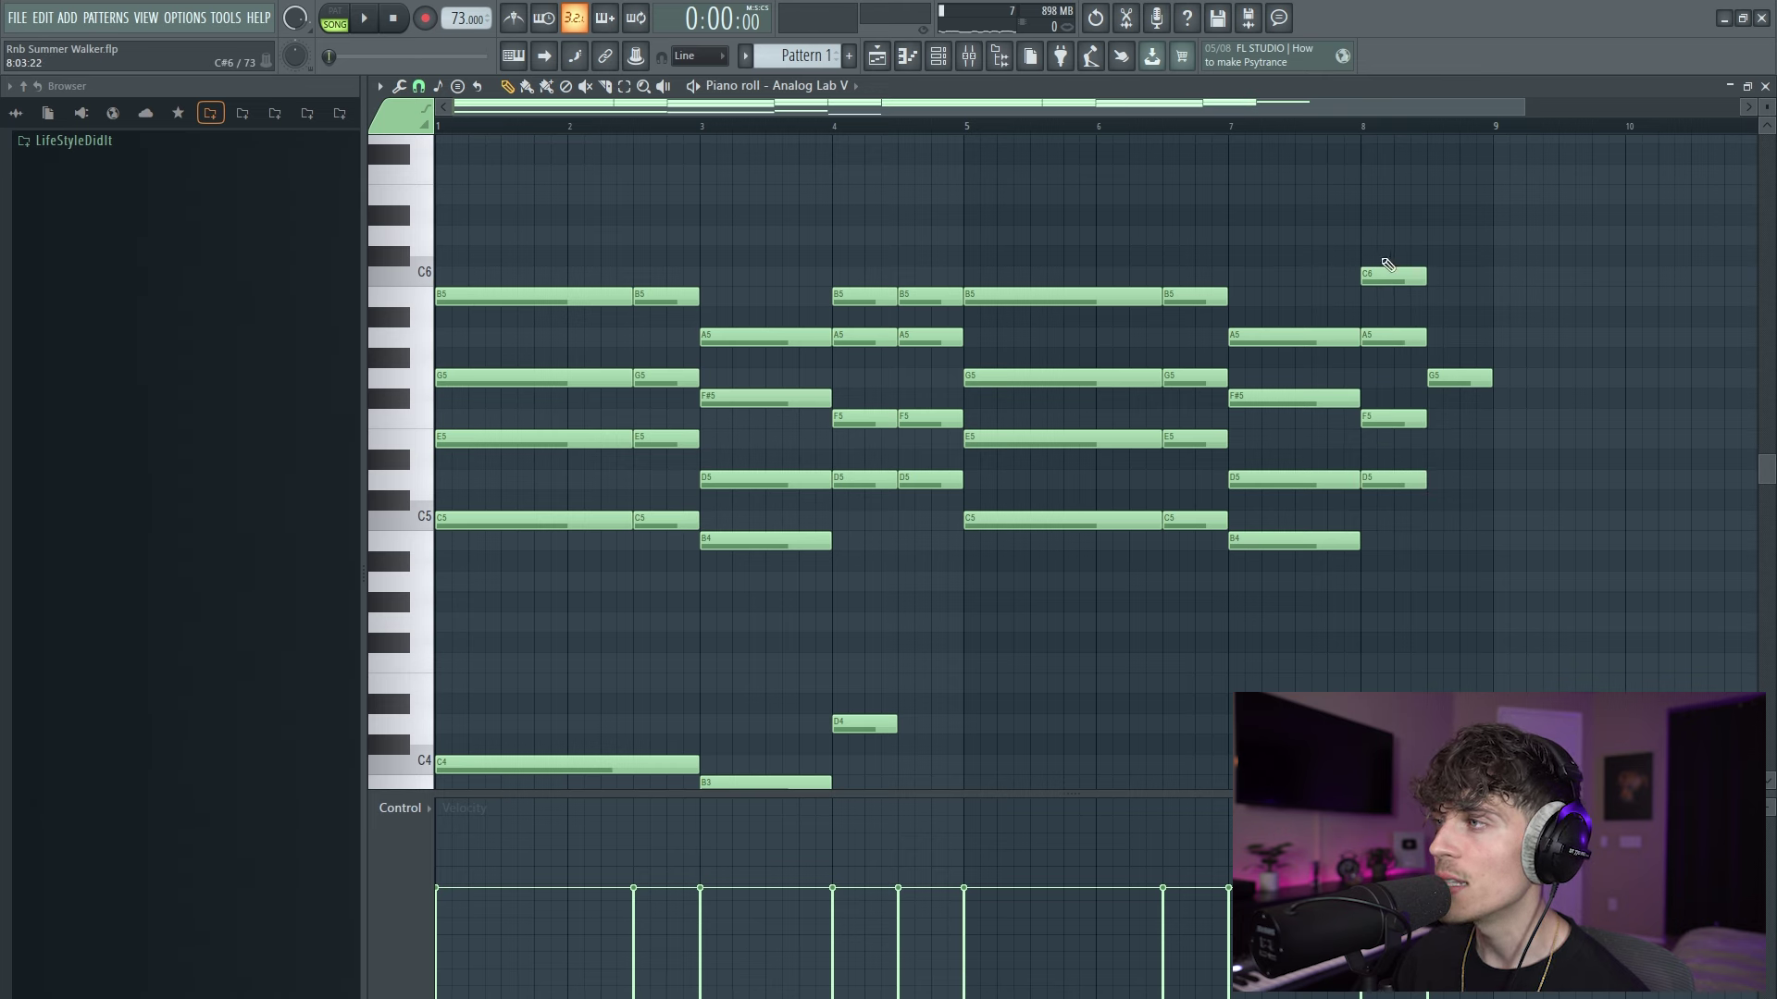
key(Down)
scroll(1421, 411, down, 1)
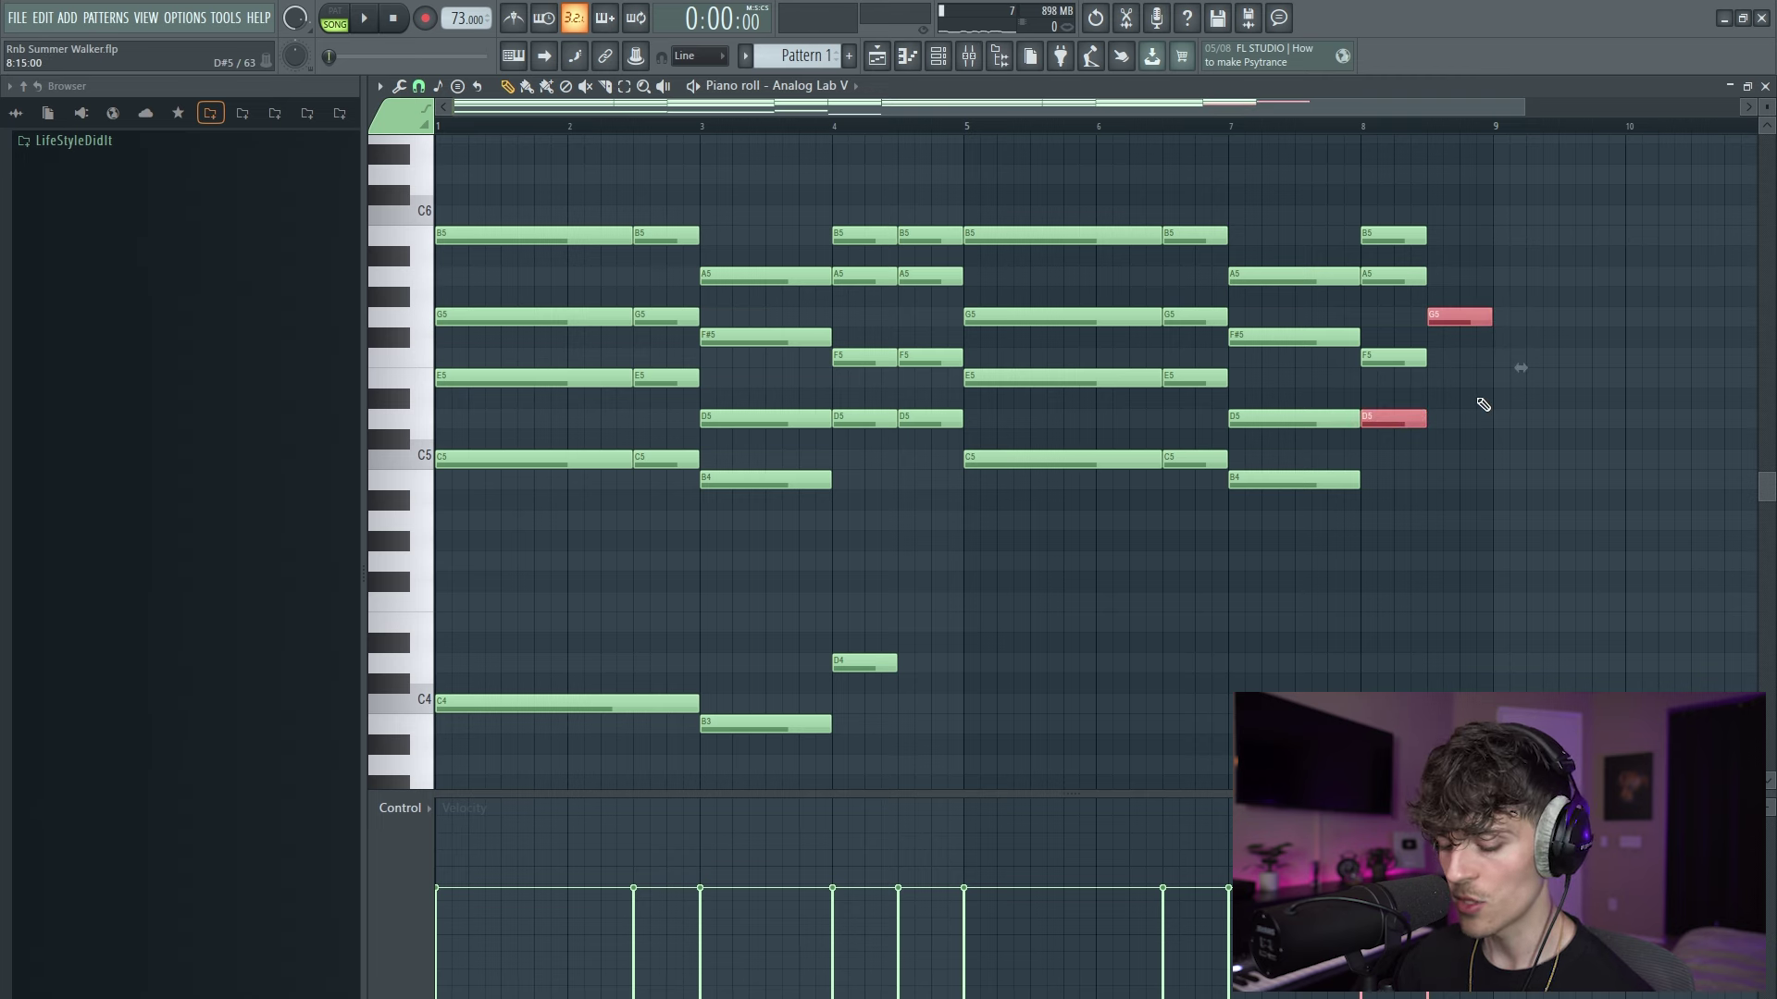
key(ctrl+Down)
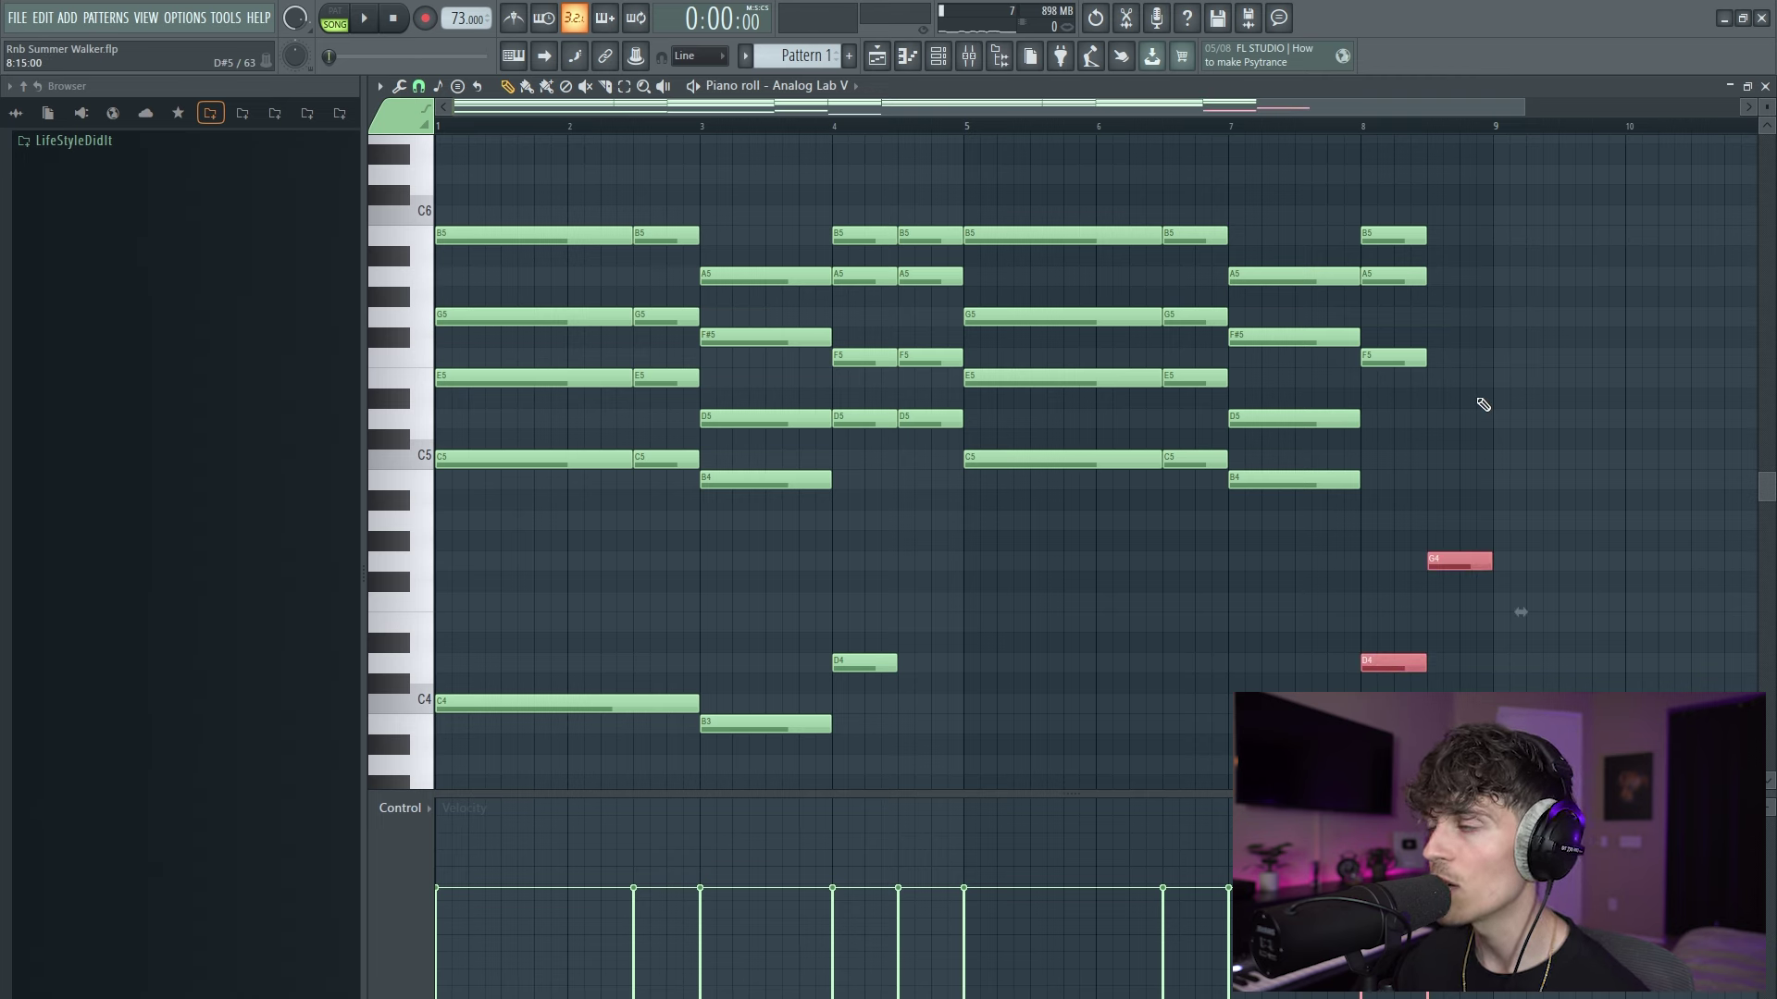
Add D5 to bar 8's first chord and duplicate its B5, A5, F5 and D5 into the second half-bar above G4.
drag(1384, 614, 1416, 701)
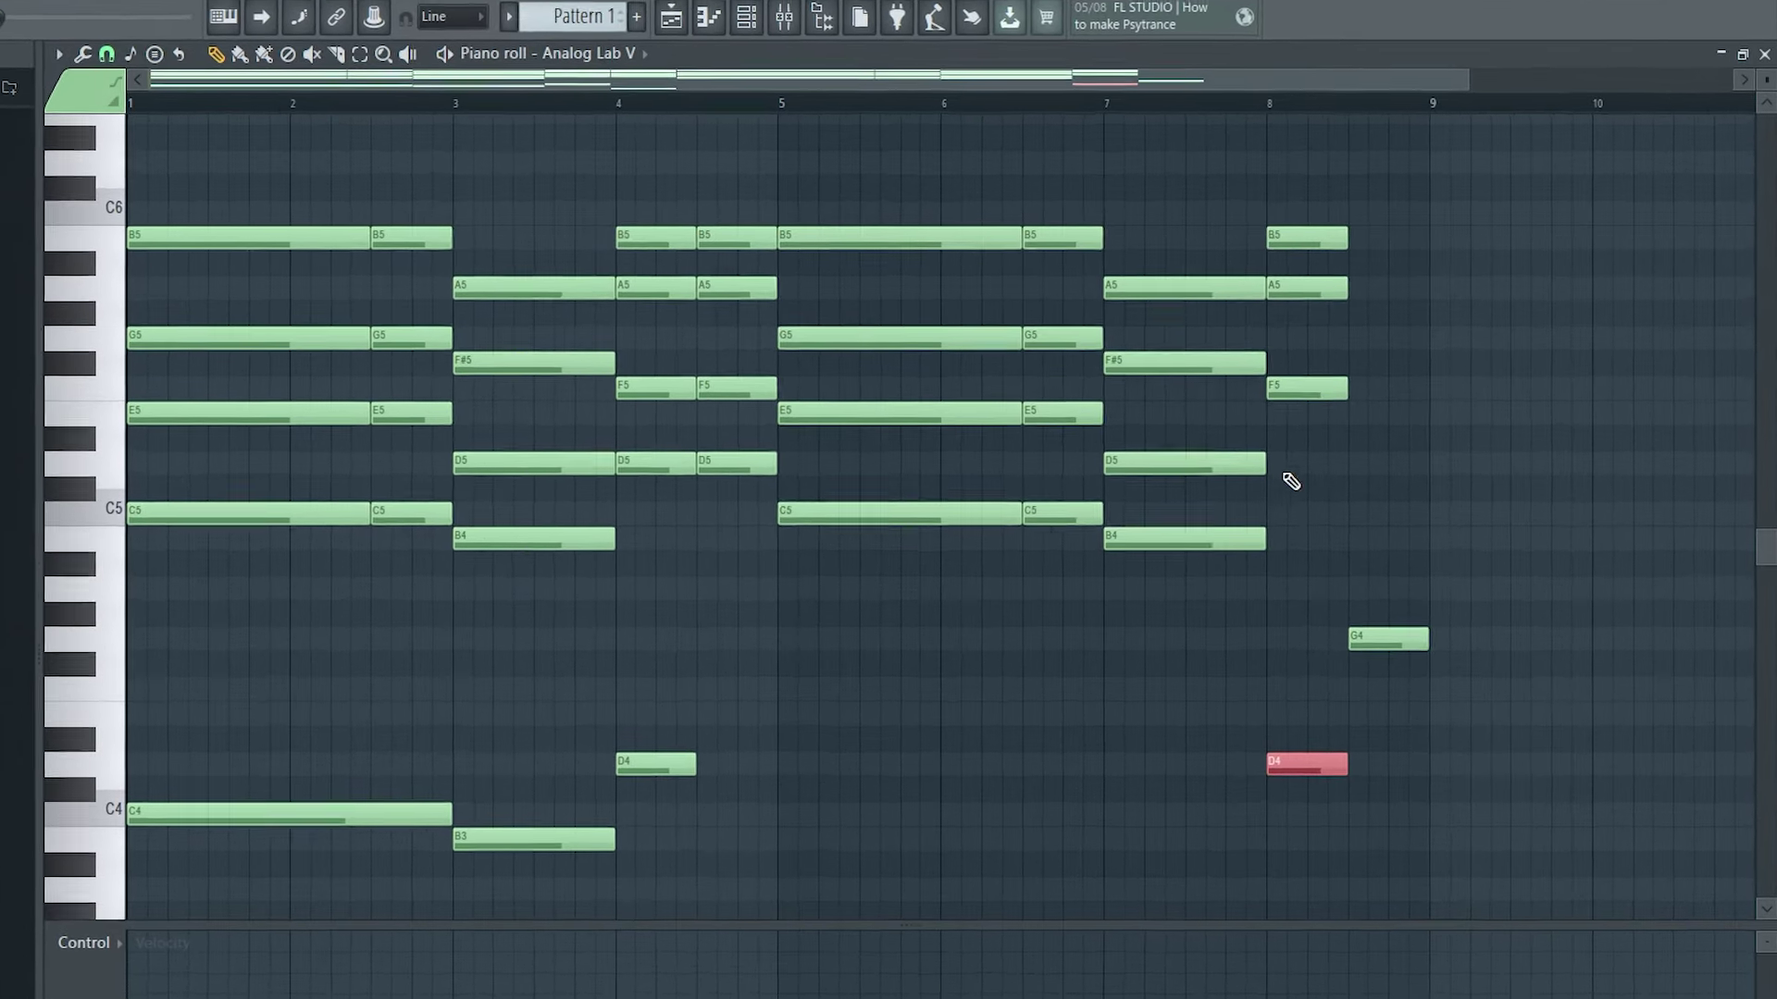
click(1285, 468)
drag(1292, 444, 1299, 492)
drag(1299, 707, 1304, 818)
drag(1229, 170, 1242, 612)
drag(1252, 217, 1436, 615)
drag(1187, 211, 1250, 640)
drag(1214, 547, 1289, 547)
drag(1185, 198, 1212, 555)
drag(1298, 137, 1333, 641)
ctrl+click(1396, 623)
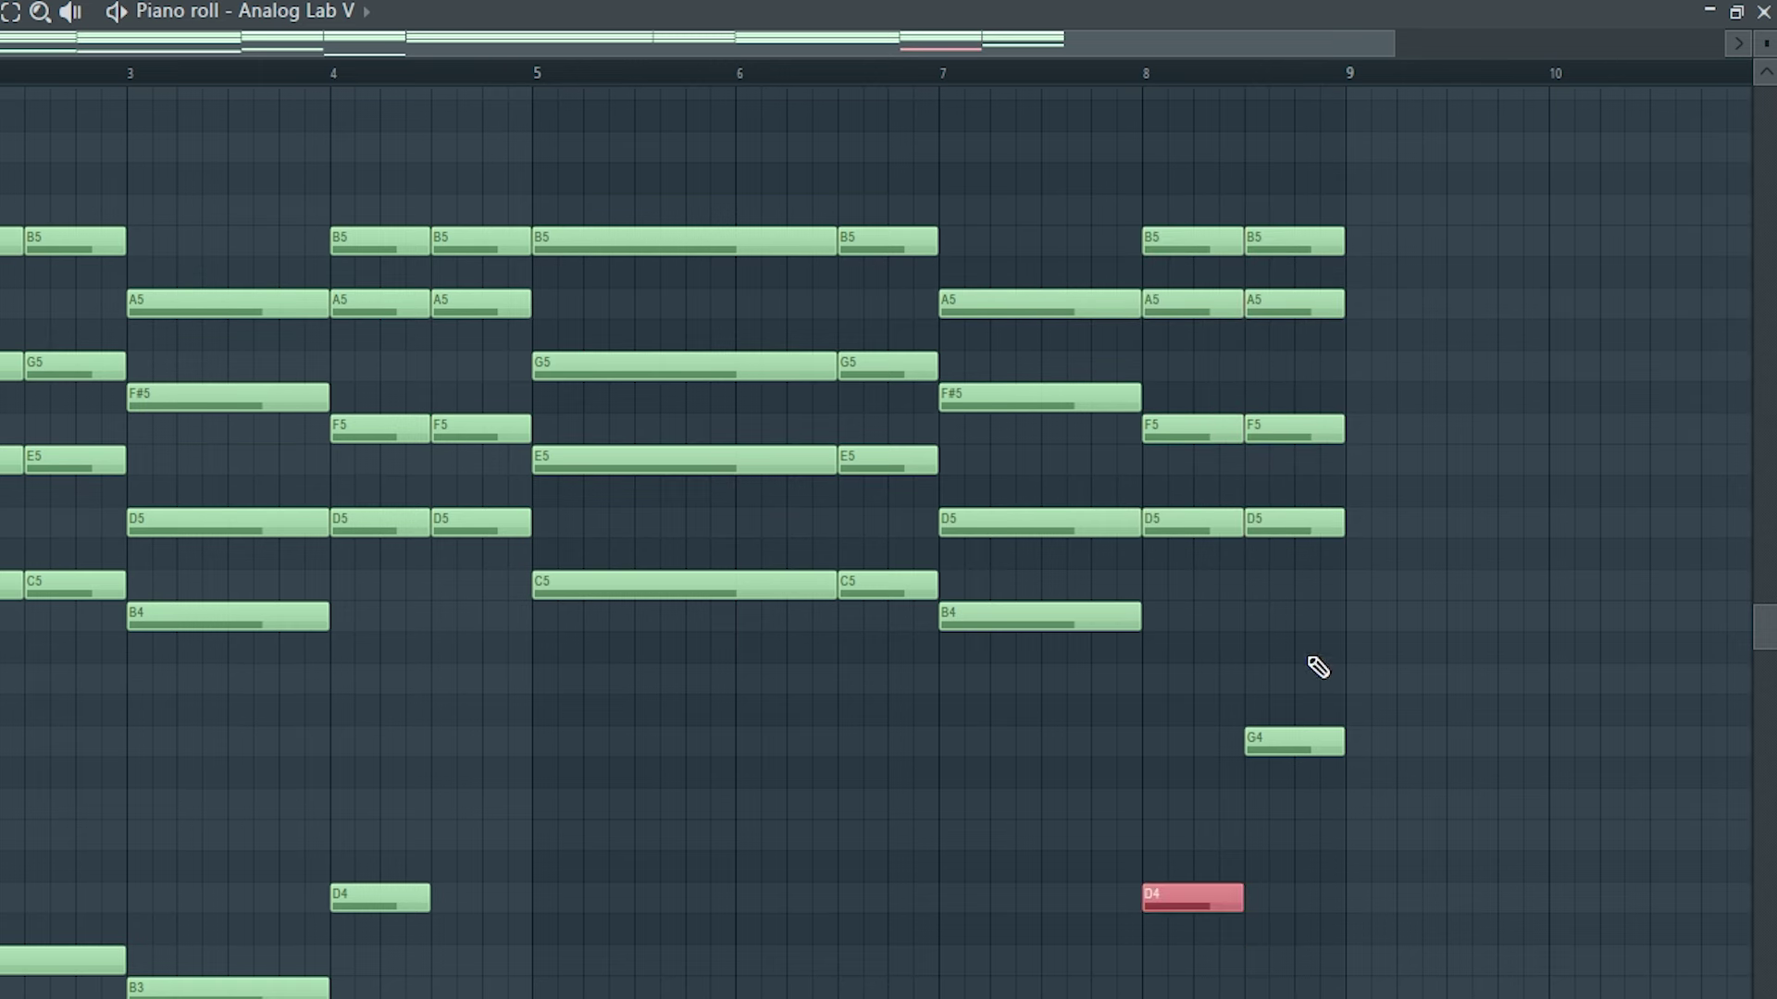
Copy the lowest notes of the chords in bars 5 to 7 one octave down as C4, C4 and B3 bass notes.
drag(757, 585, 1035, 668)
mouse_move(664, 581)
mouse_down()
mouse_move(709, 595)
mouse_move(668, 602)
mouse_up()
key(ctrl+Down)
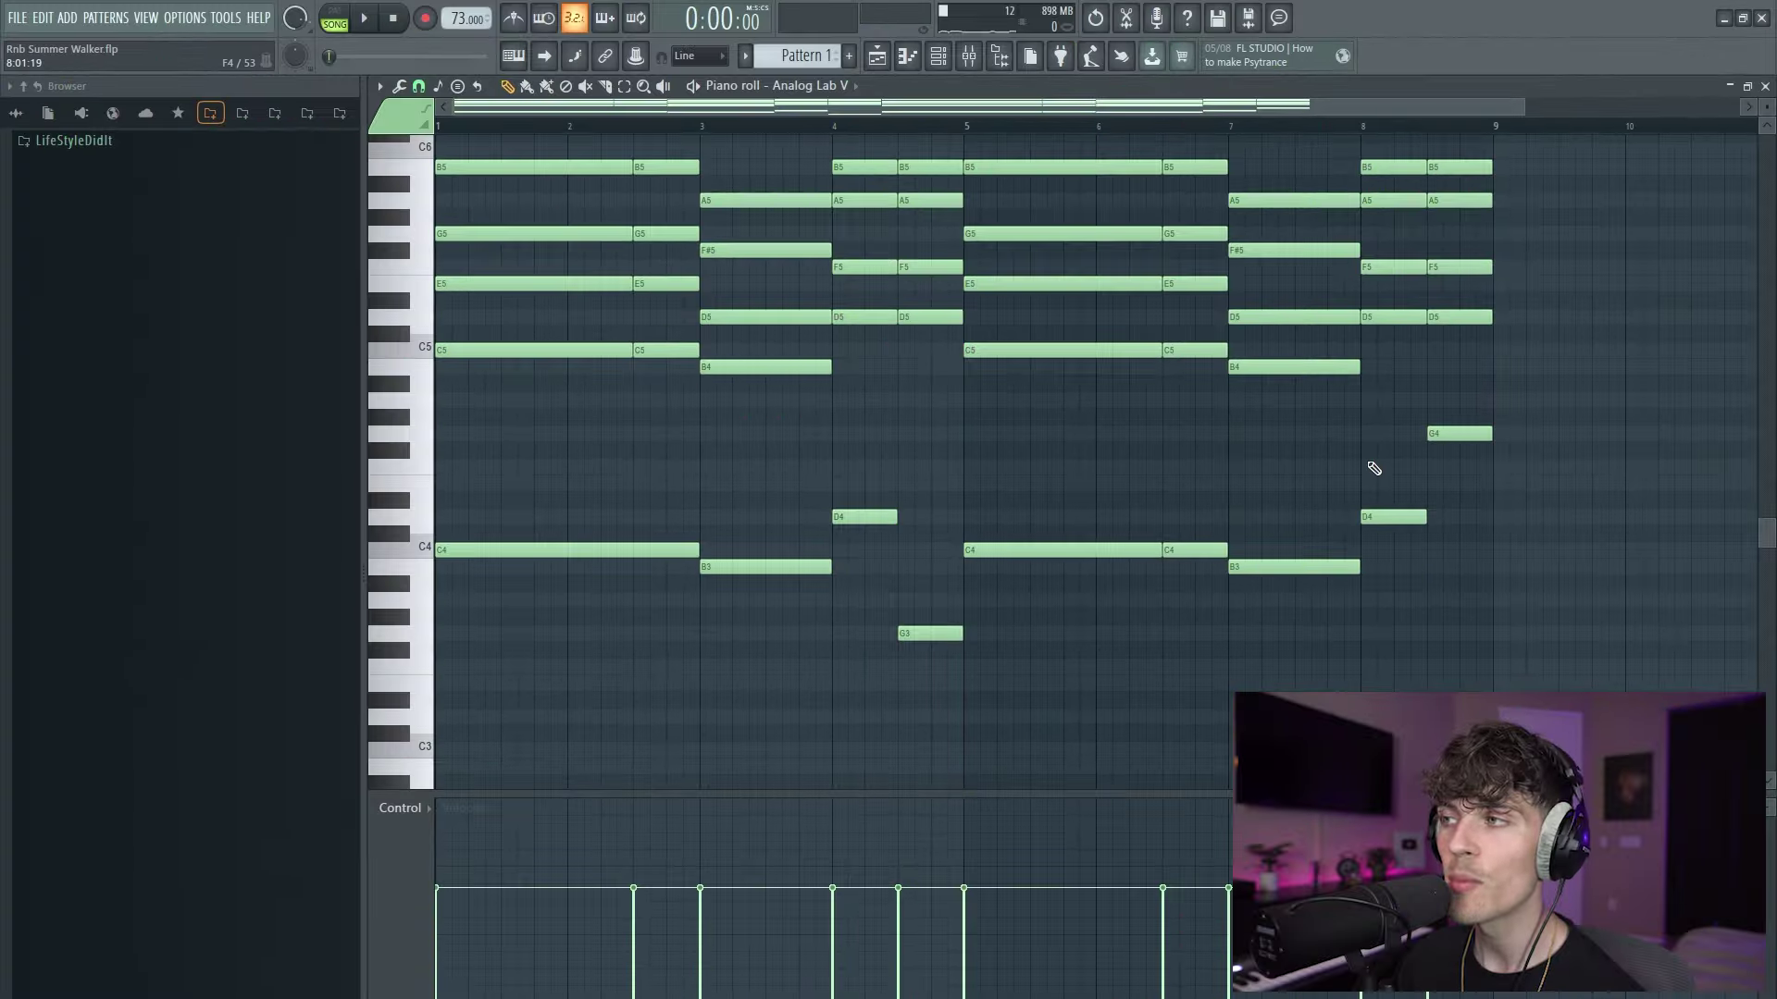
Lower the G4 bass note in bar 8 to G3 and play back the bar's two chords.
drag(1336, 589, 1493, 414)
ctrl+click(1494, 415)
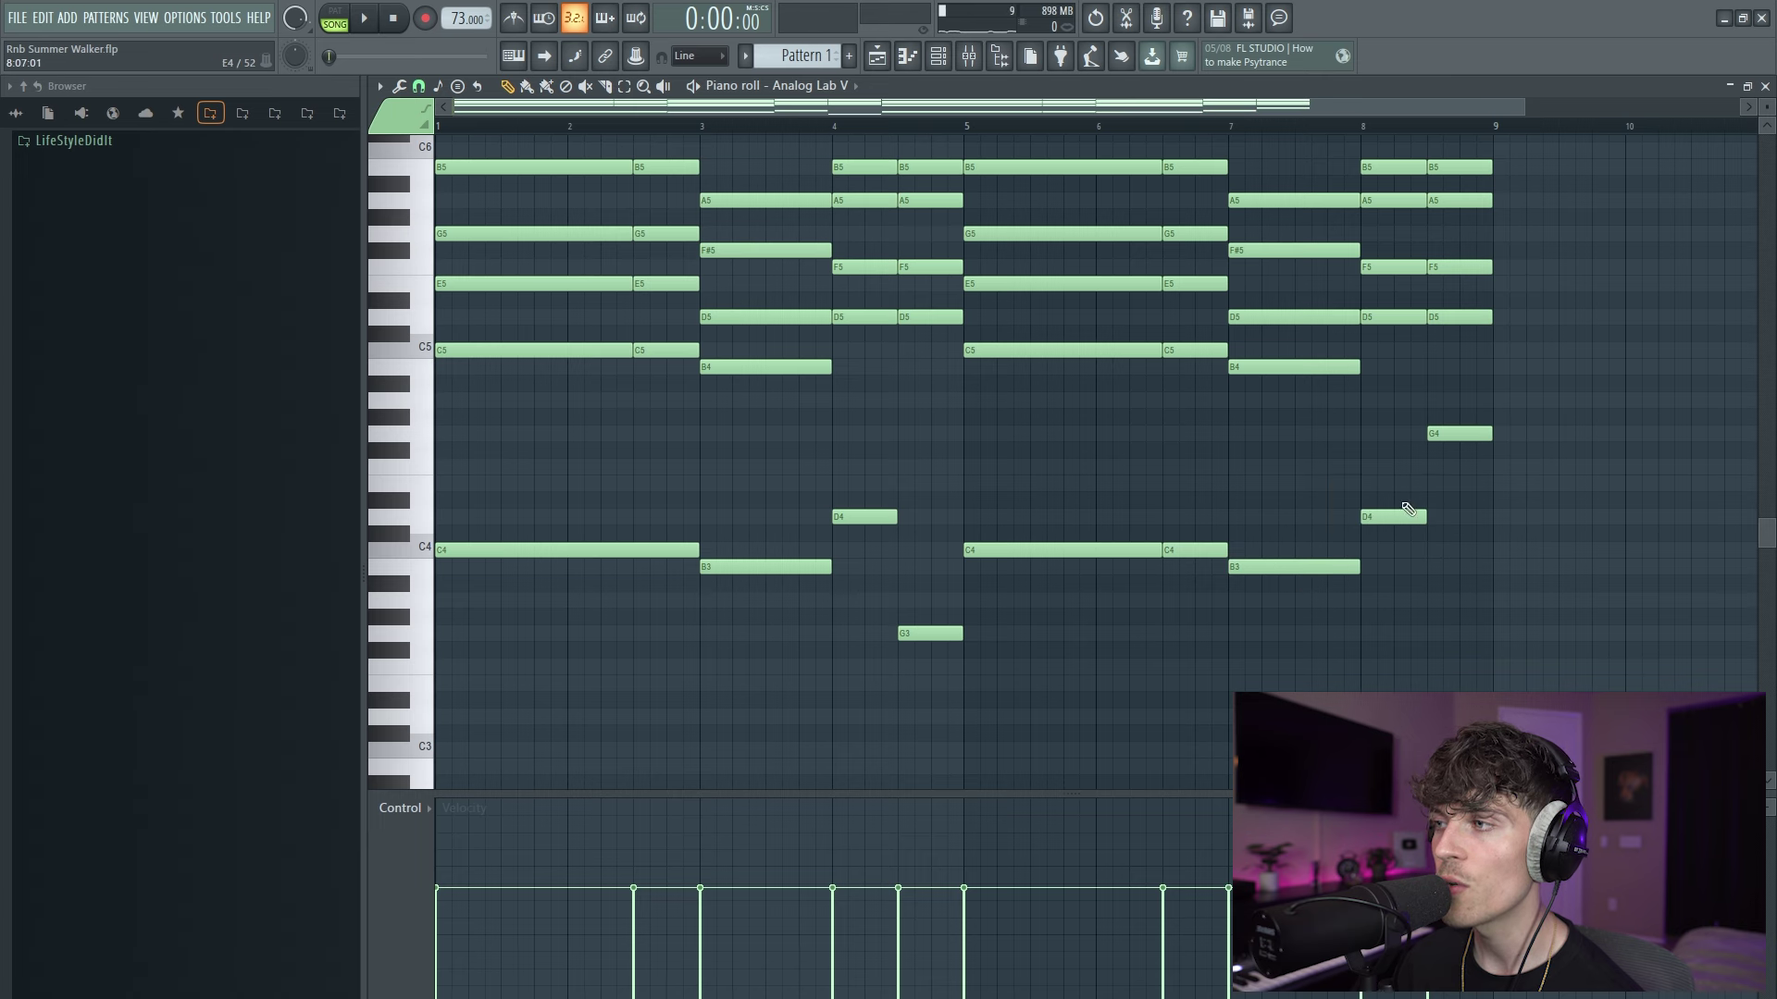
click(1389, 516)
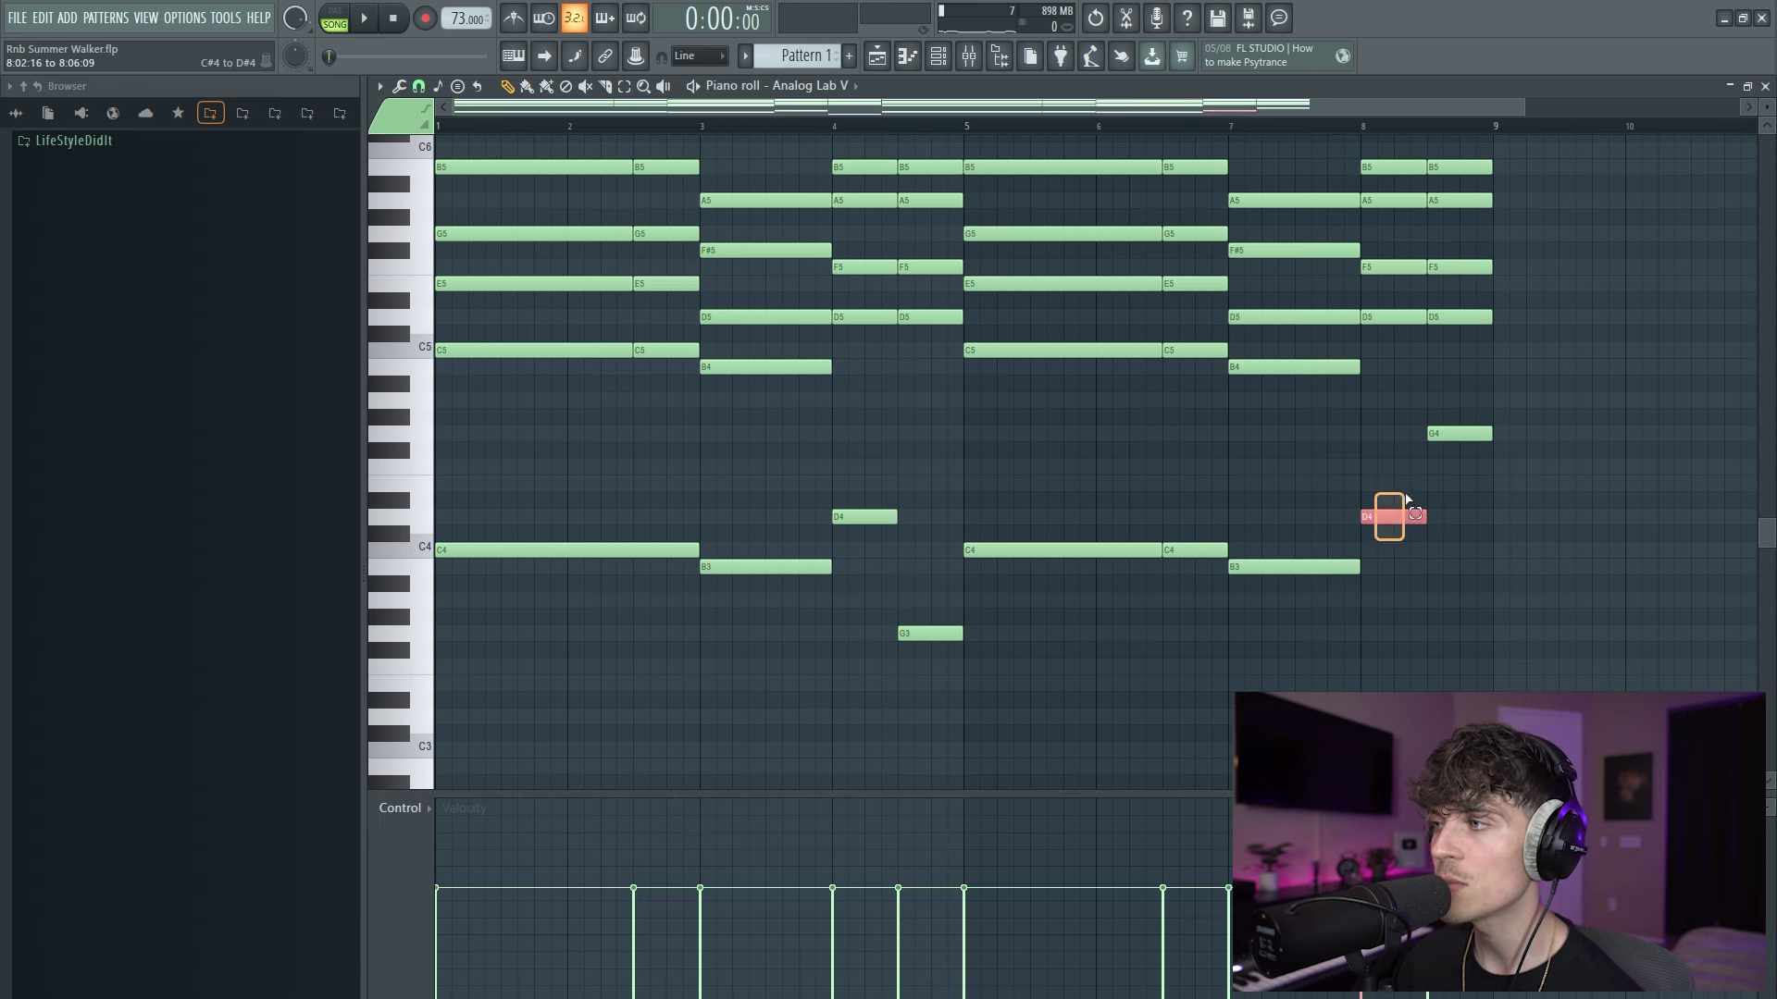
drag(1487, 500, 1486, 498)
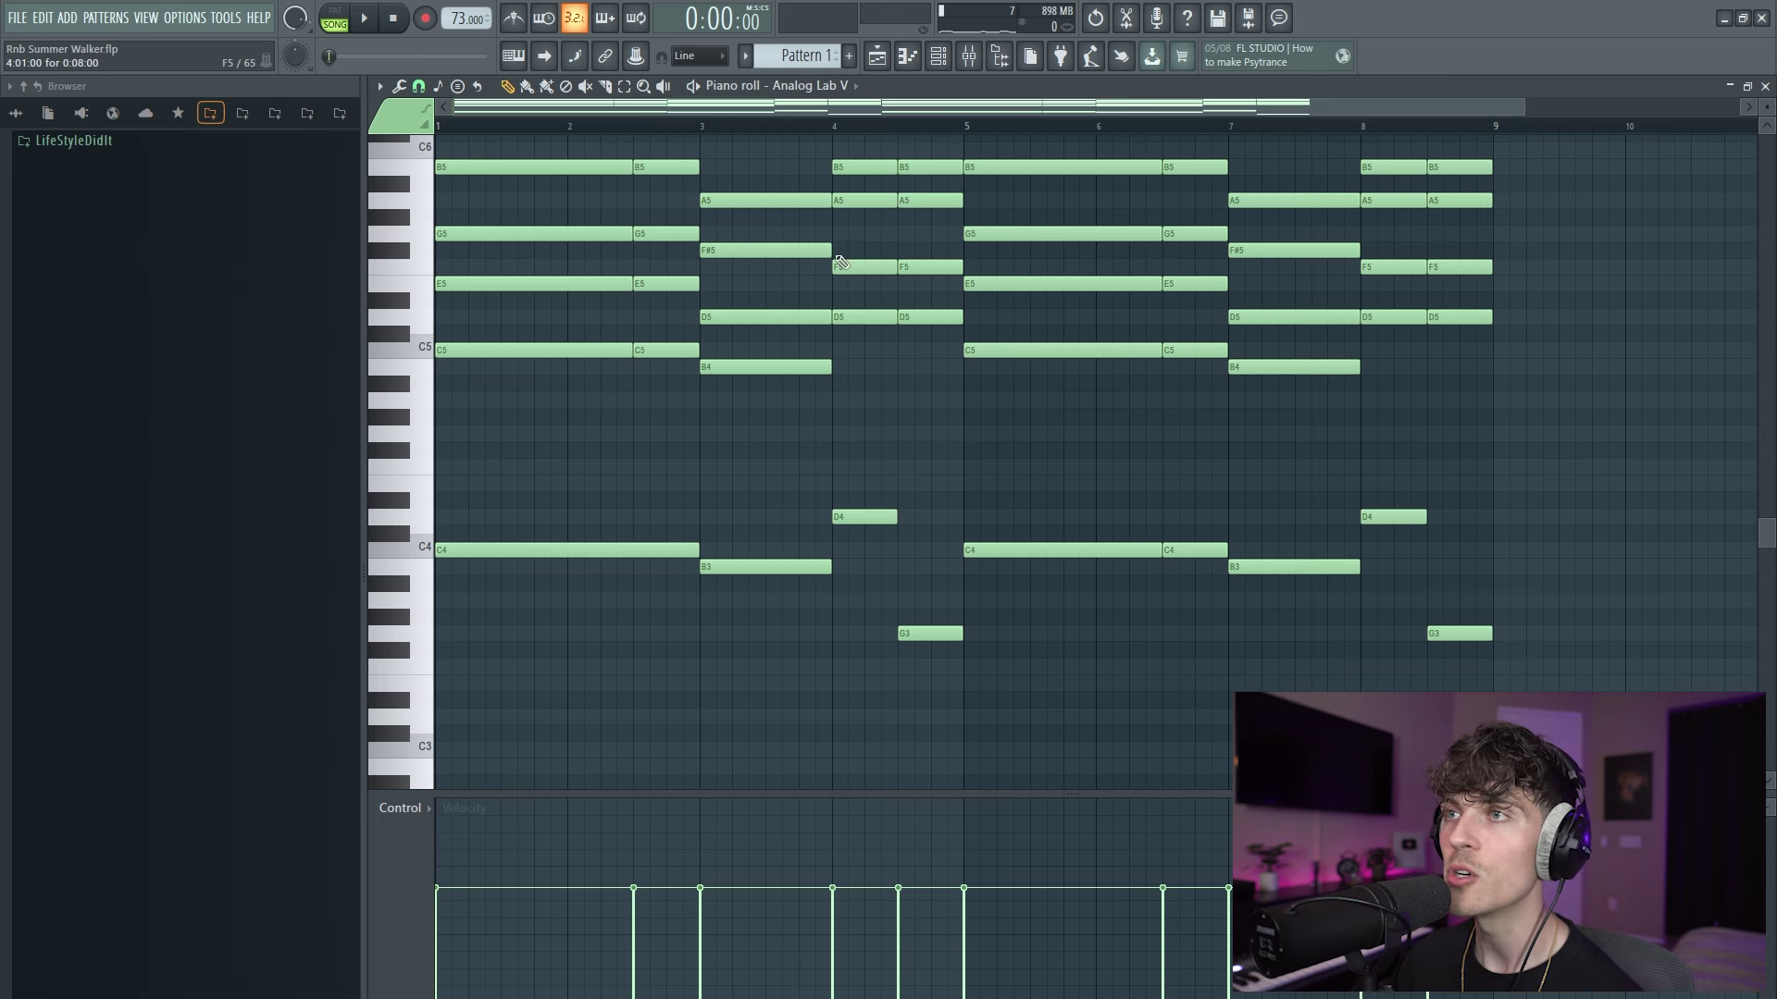
drag(1145, 399, 1394, 468)
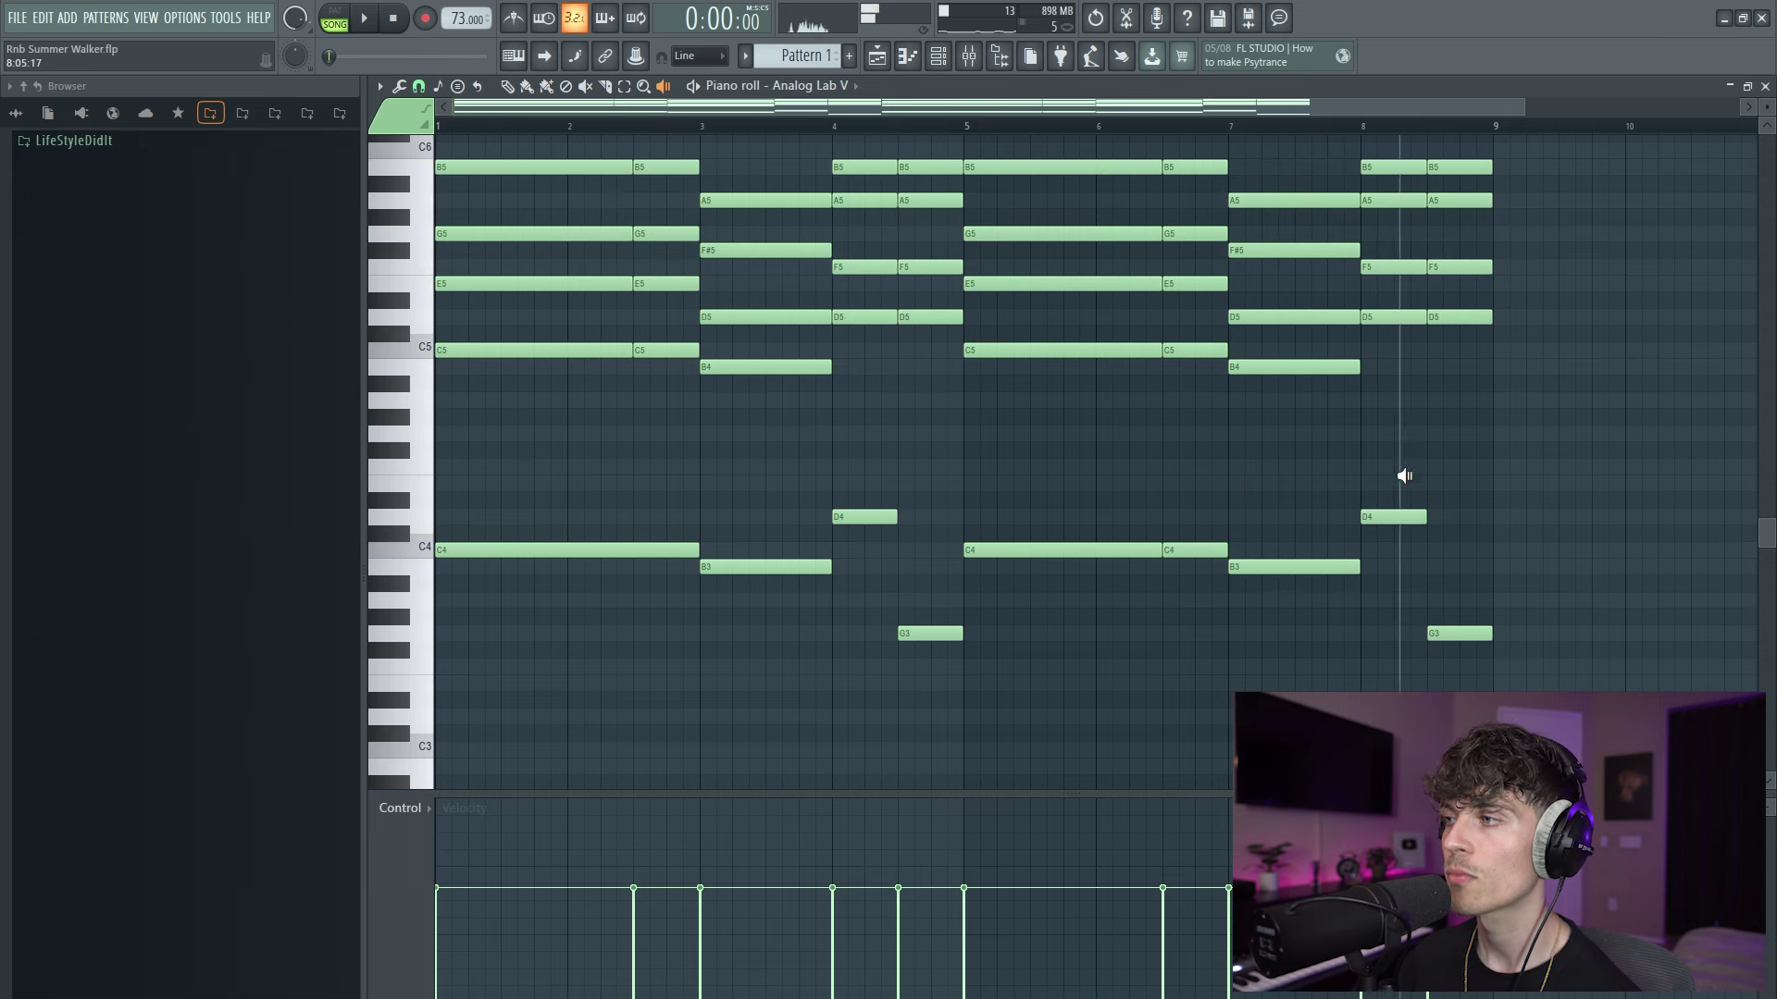
click(1440, 503)
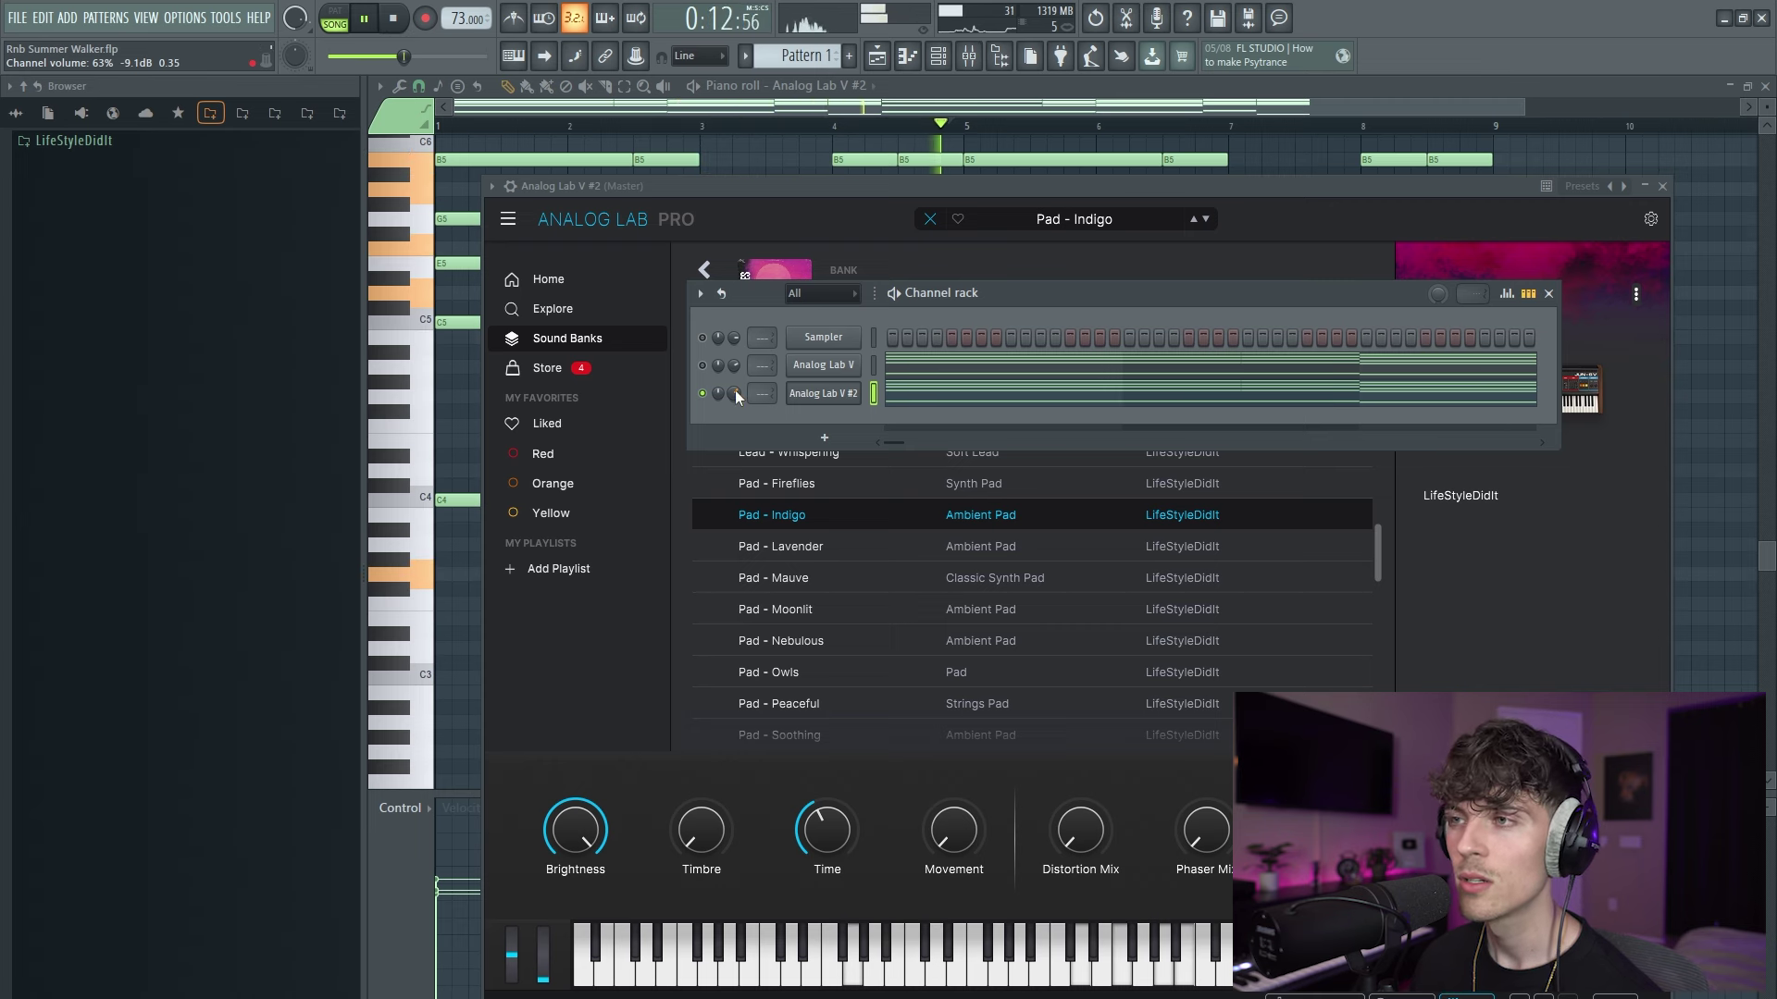
Stop playback and clone the Analog Lab V #2 channel.
key(space)
right_click(819, 393)
click(921, 569)
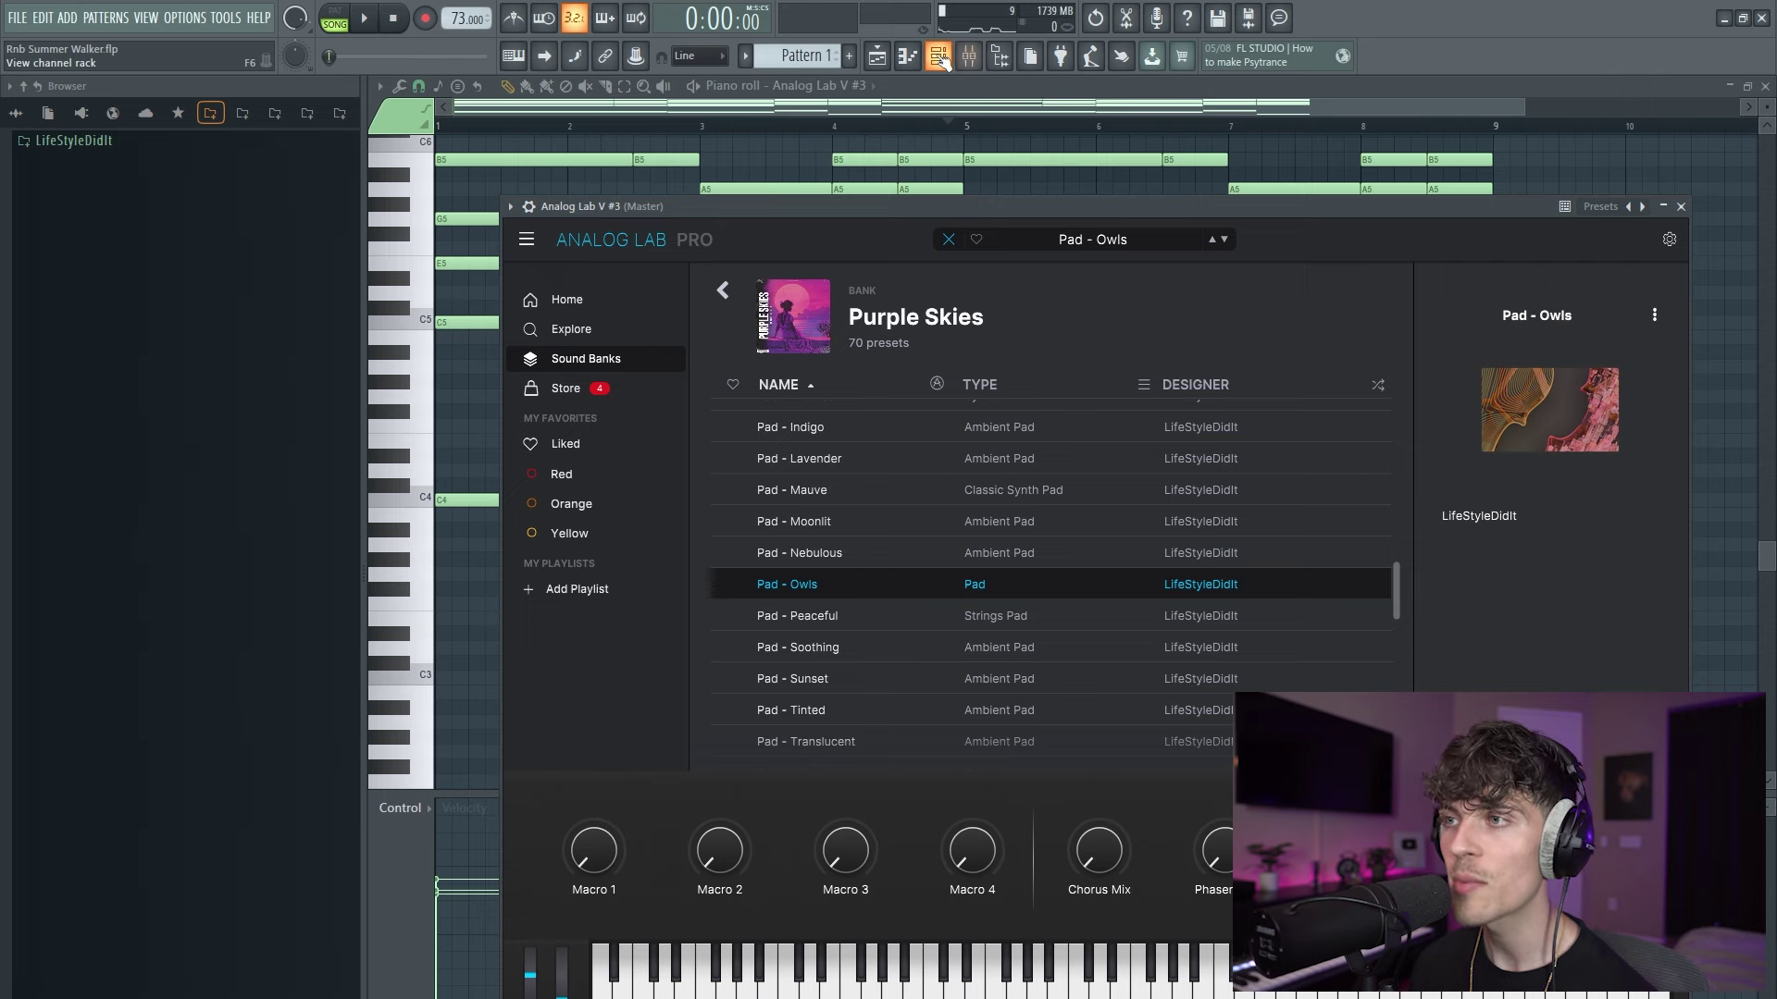
Set the Analog Lab V #3 channel volume to around 40% while the progression plays.
click(940, 57)
key(space)
drag(733, 424, 733, 450)
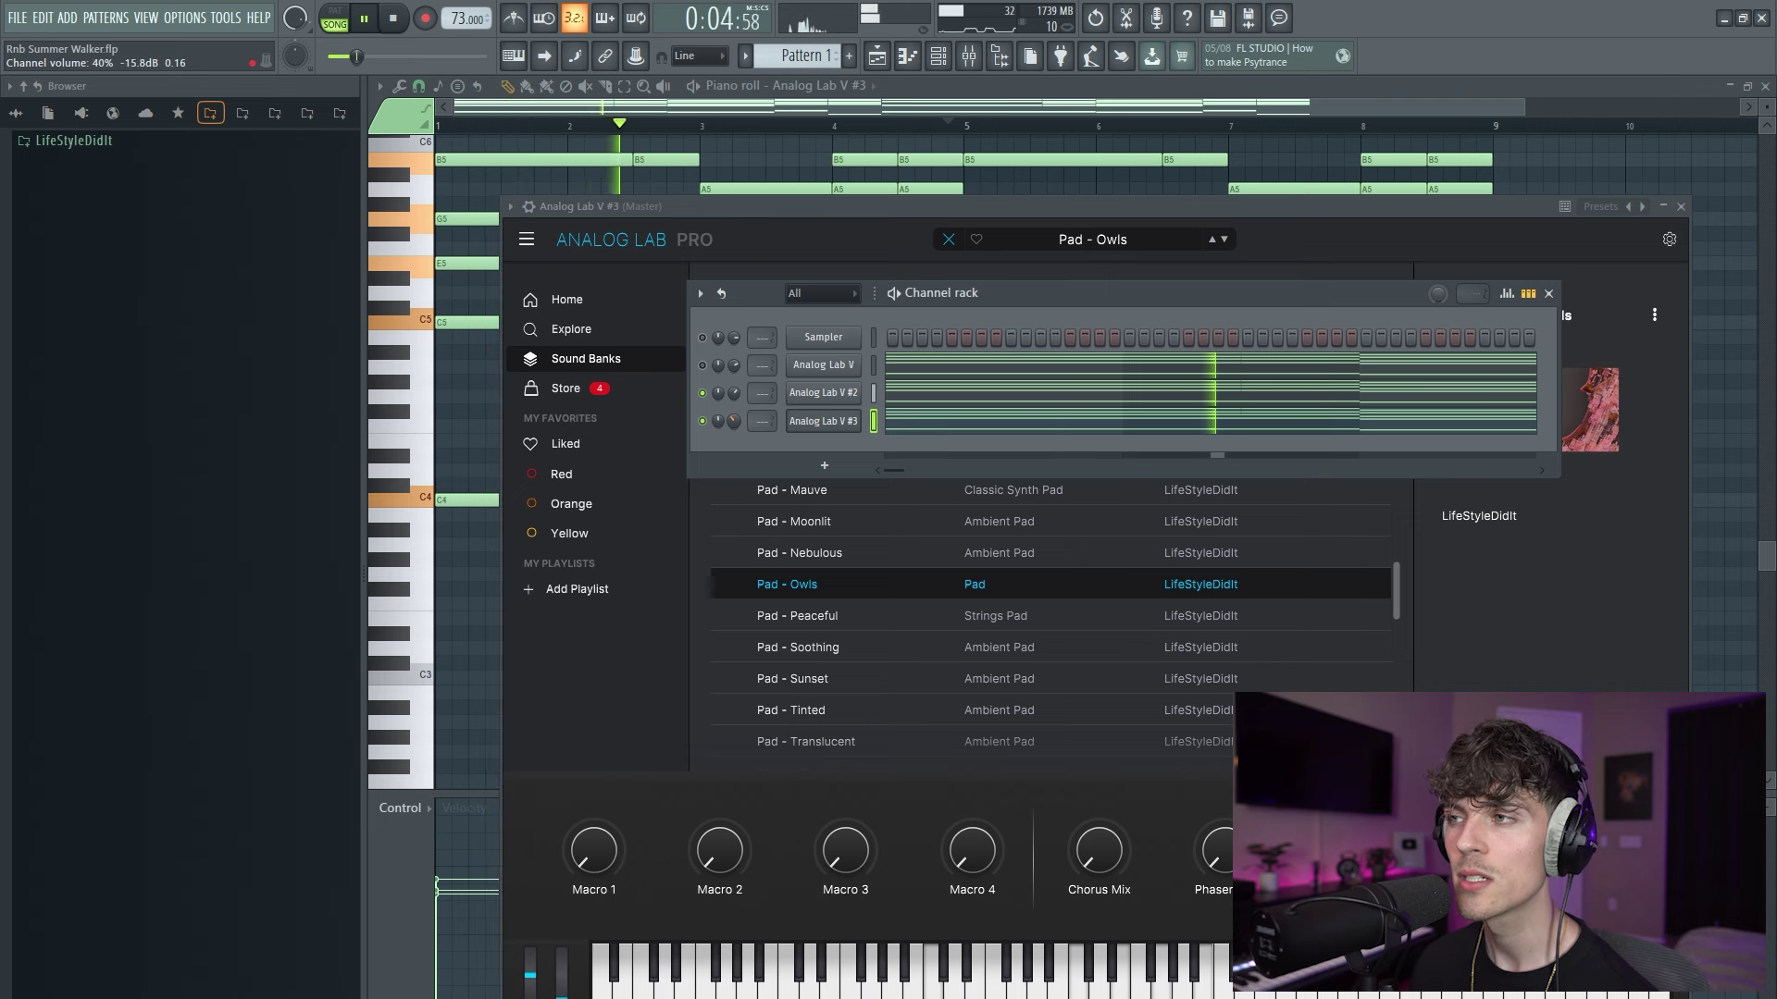
drag(733, 422, 733, 418)
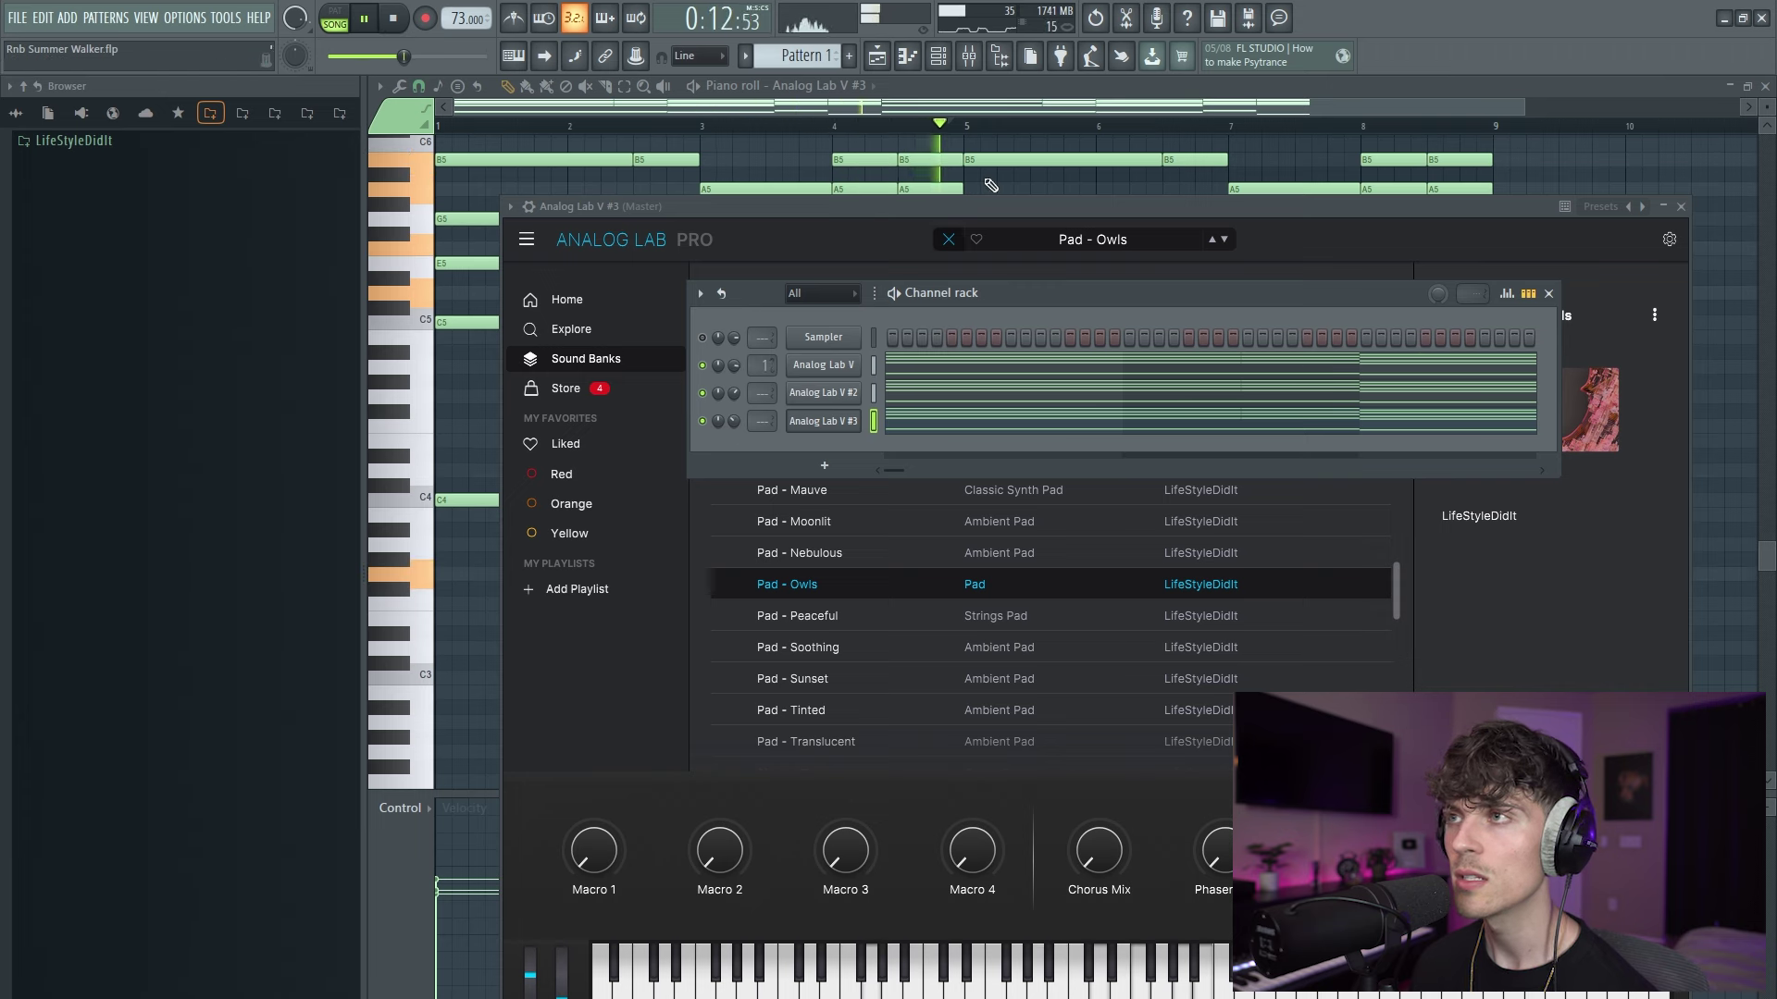
Load Fruity parametric EQ 2 in the first effect slot of Insert 1 and cut the low frequencies with band 1.
click(970, 59)
click(568, 390)
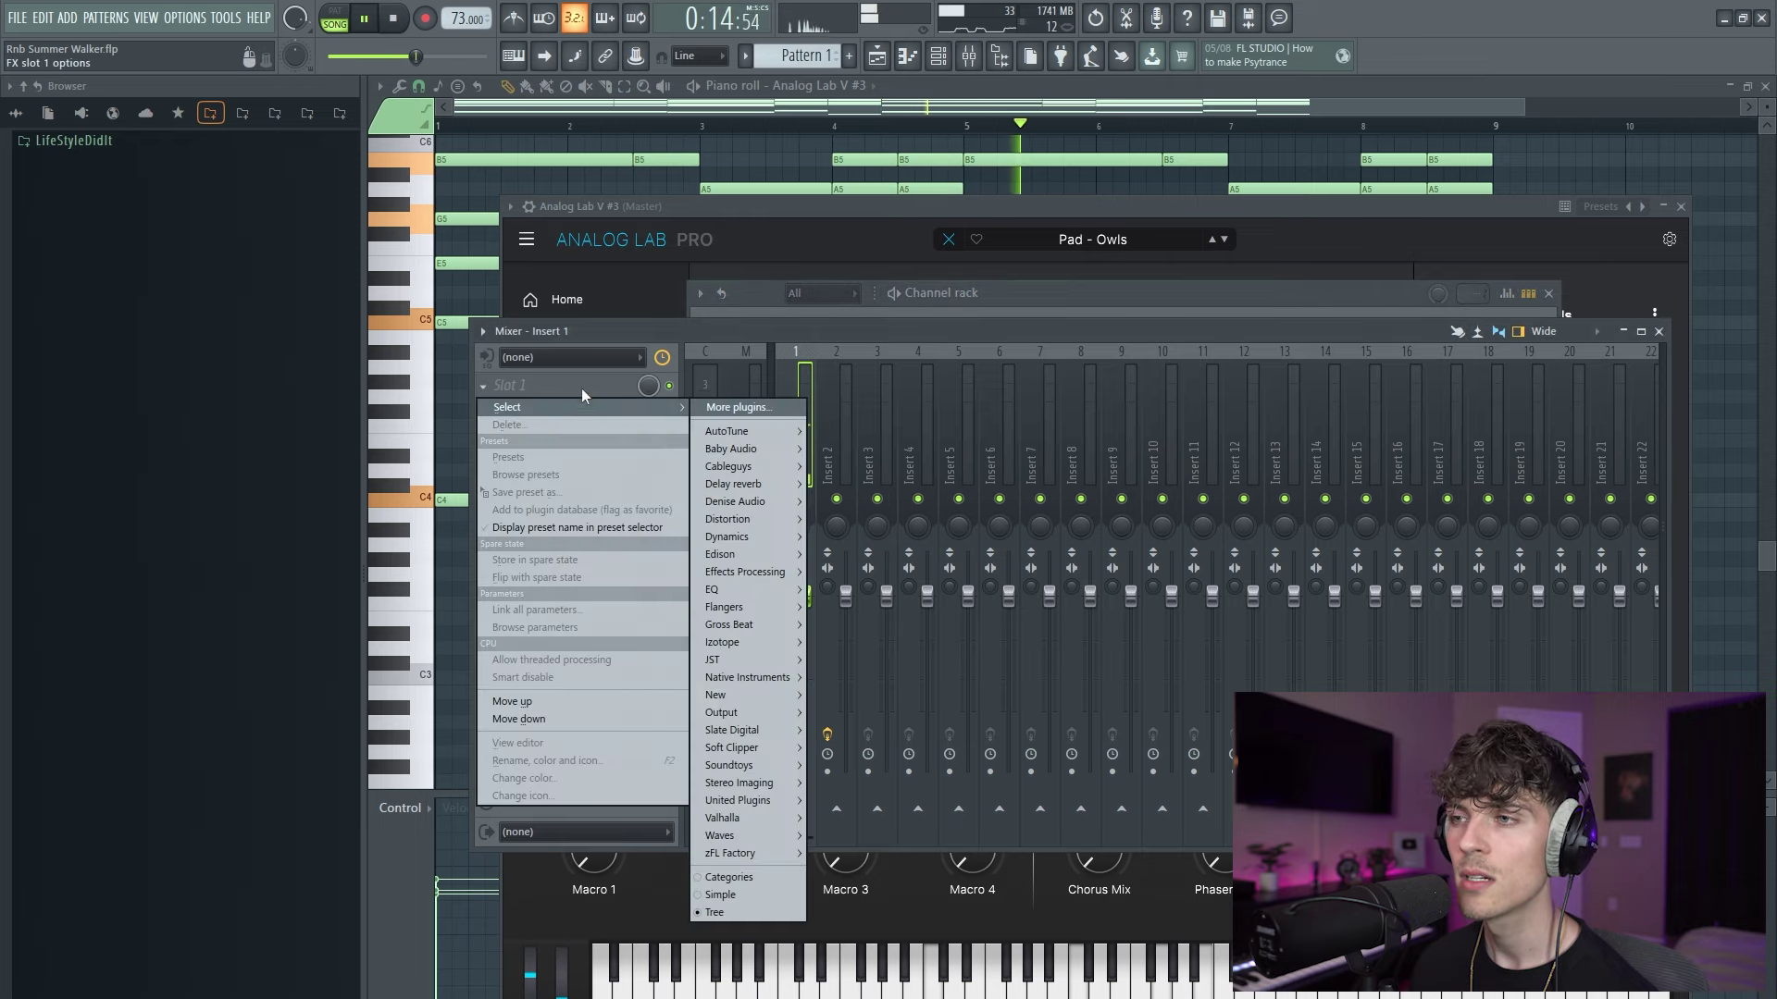
click(812, 589)
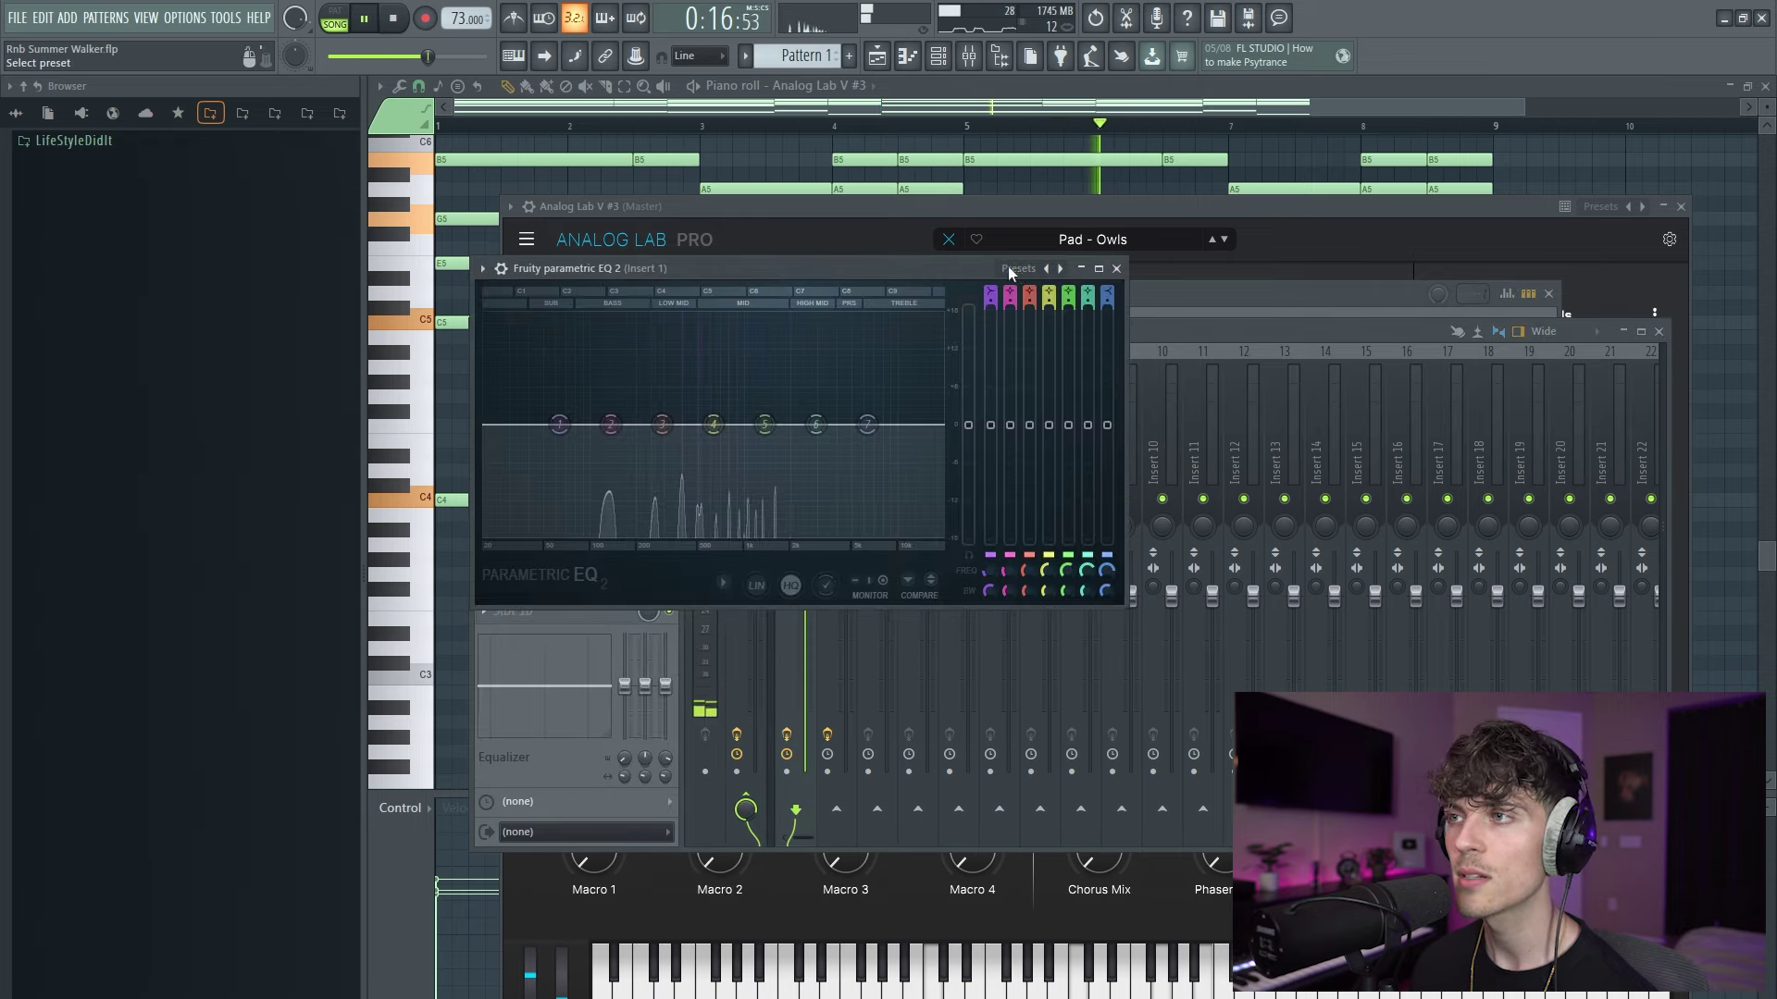
click(1066, 331)
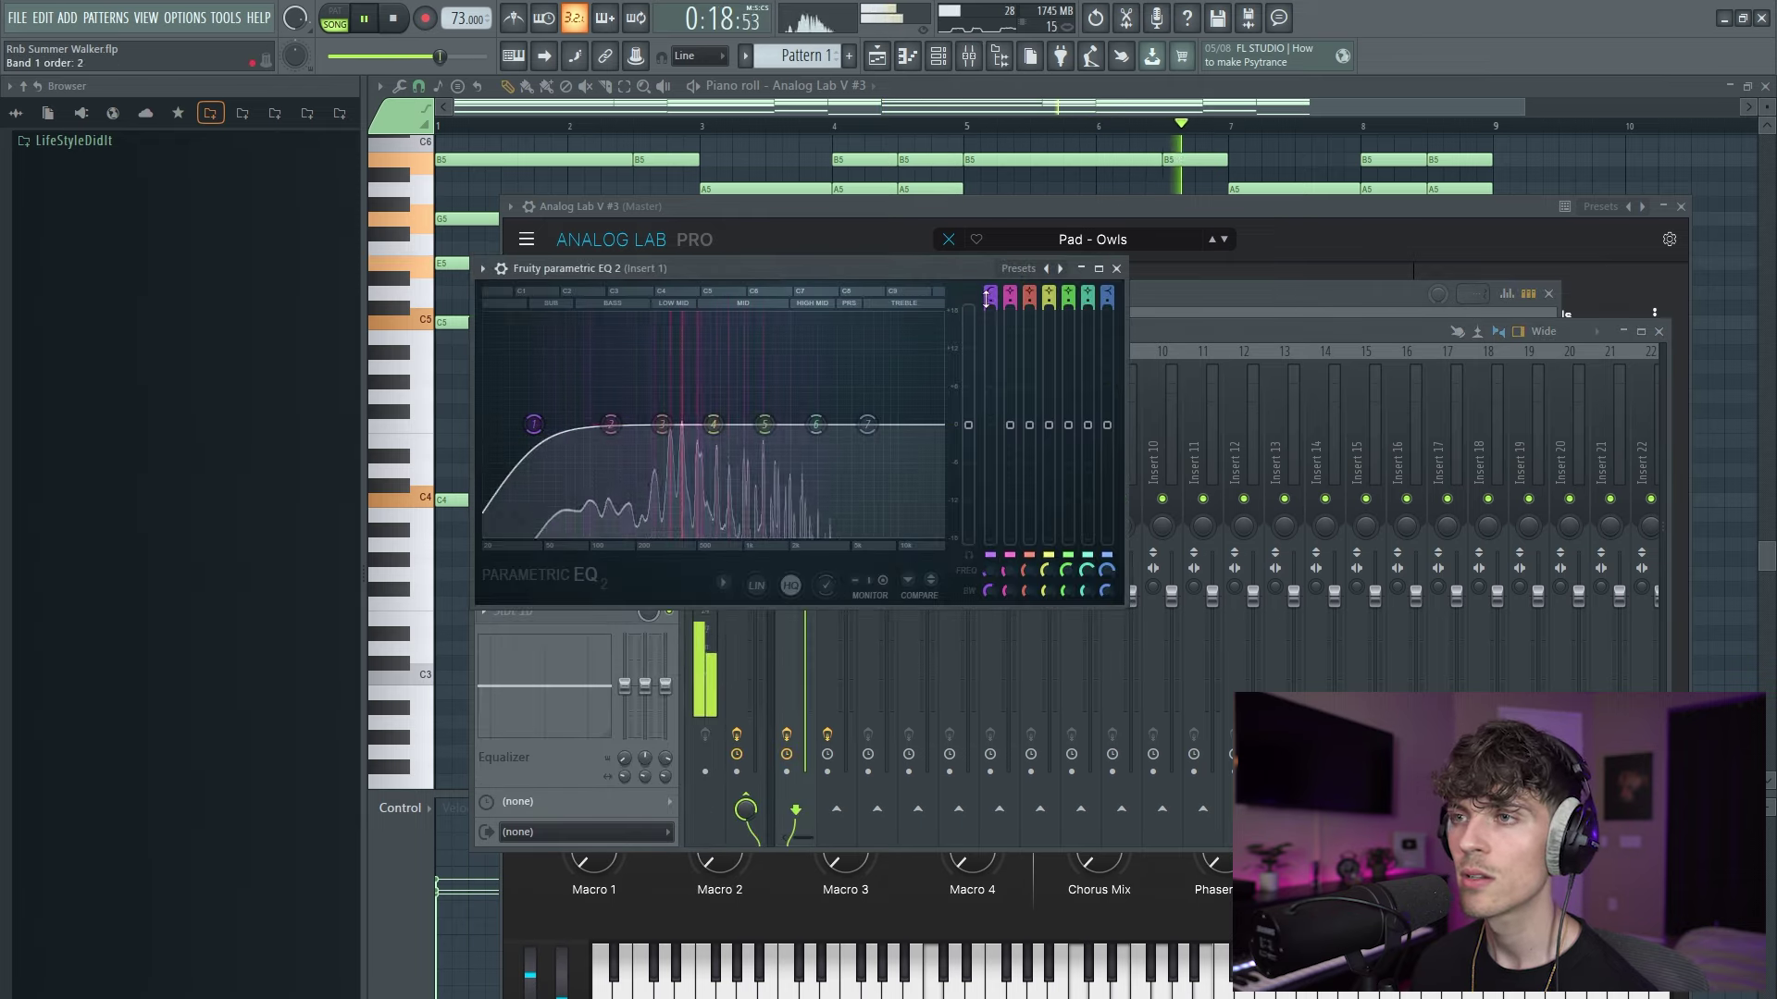
drag(534, 425, 572, 424)
click(1161, 339)
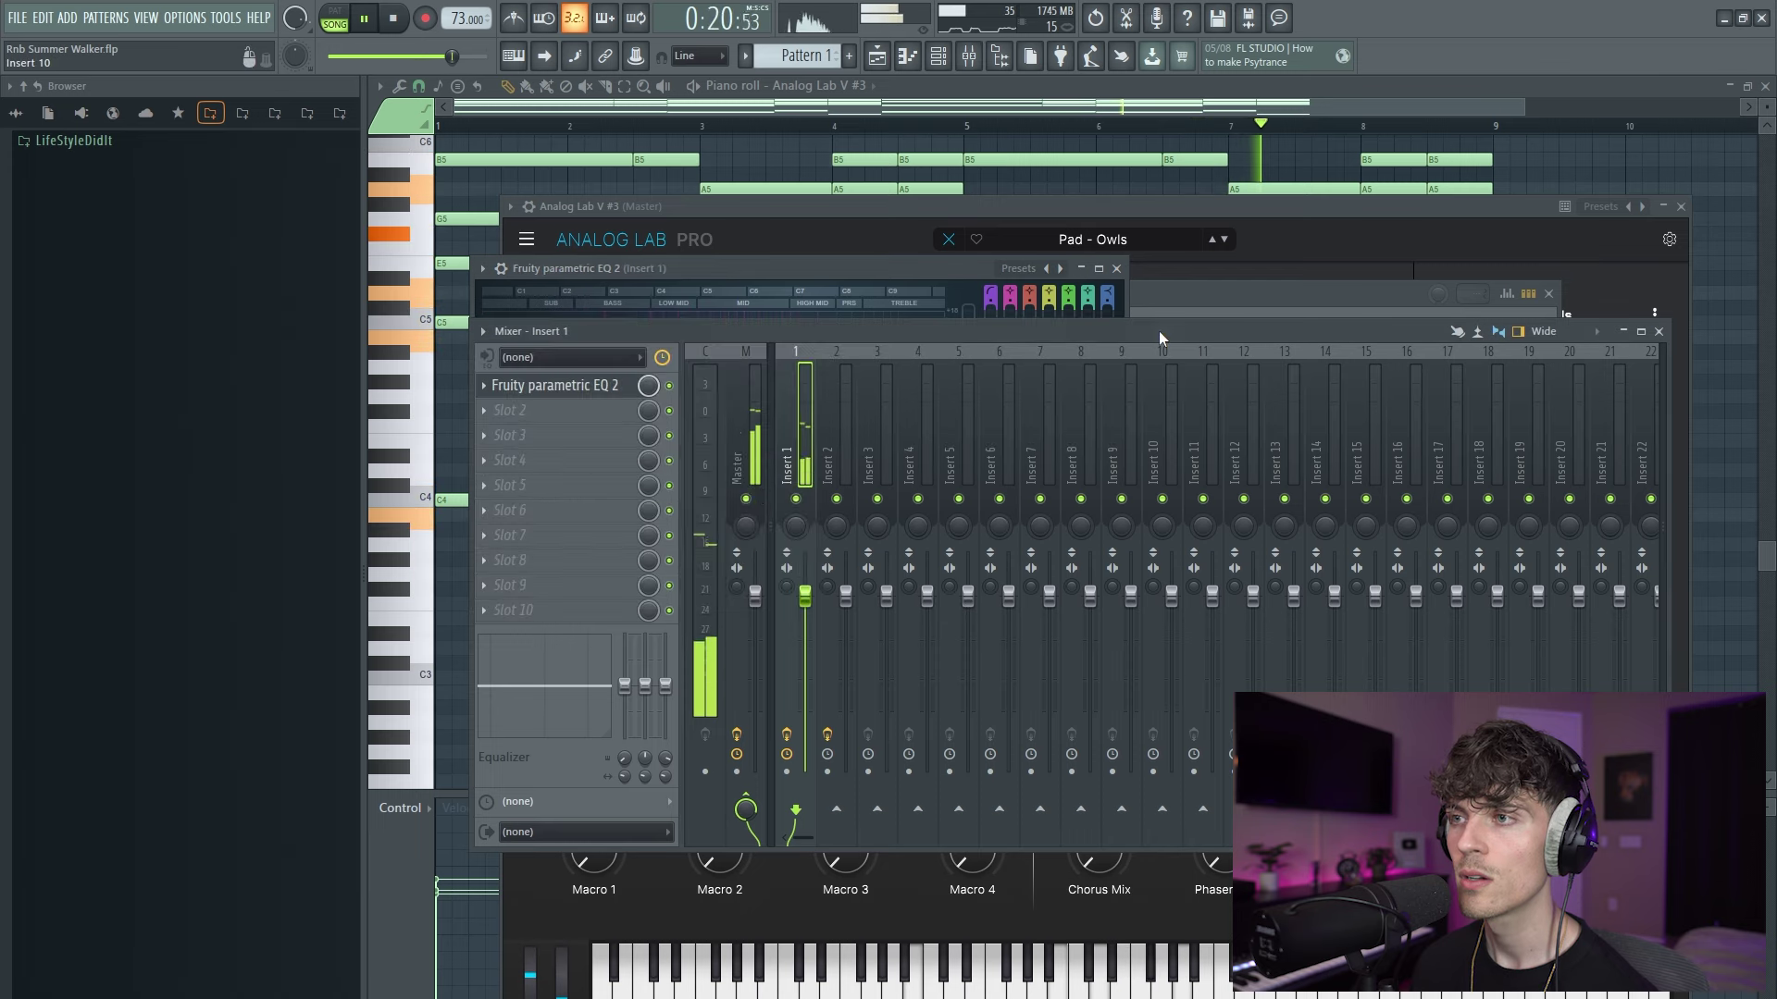
Load ValhallaVintageVerb in the second effect slot of Insert 1, reducing its Mix and raising its LowCut.
click(518, 410)
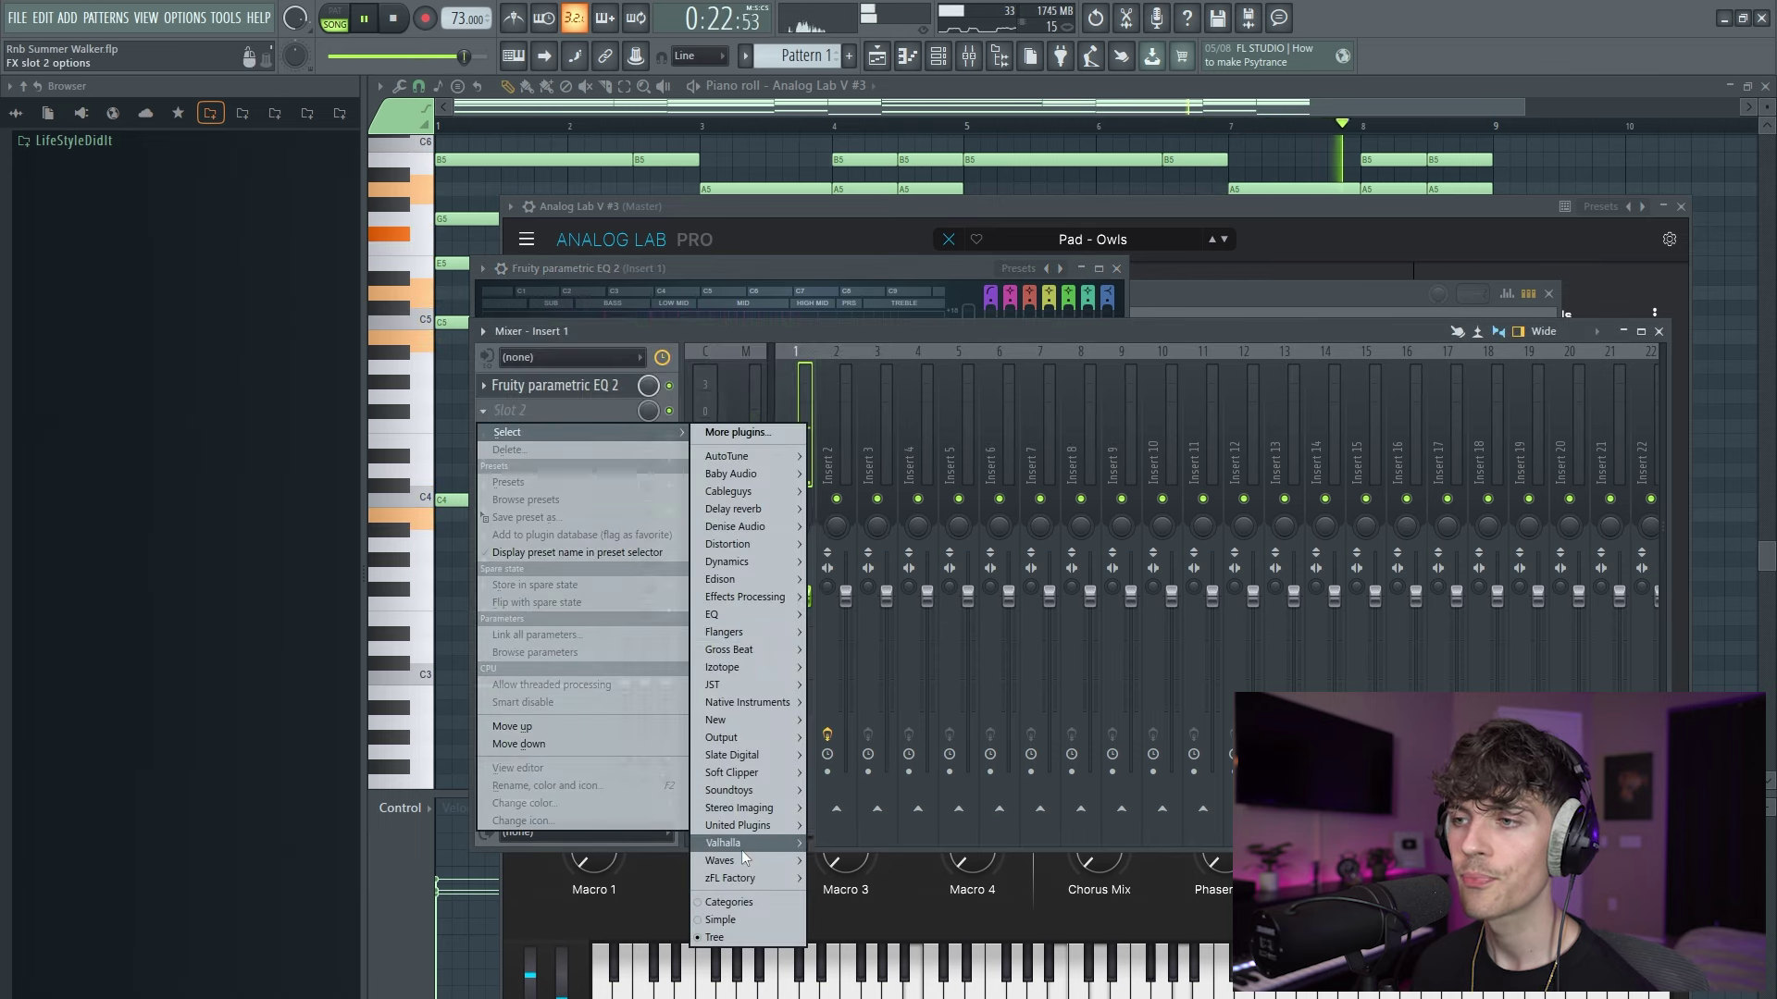
mouse_move(754, 843)
click(833, 844)
drag(560, 445, 560, 490)
drag(1300, 554, 1308, 512)
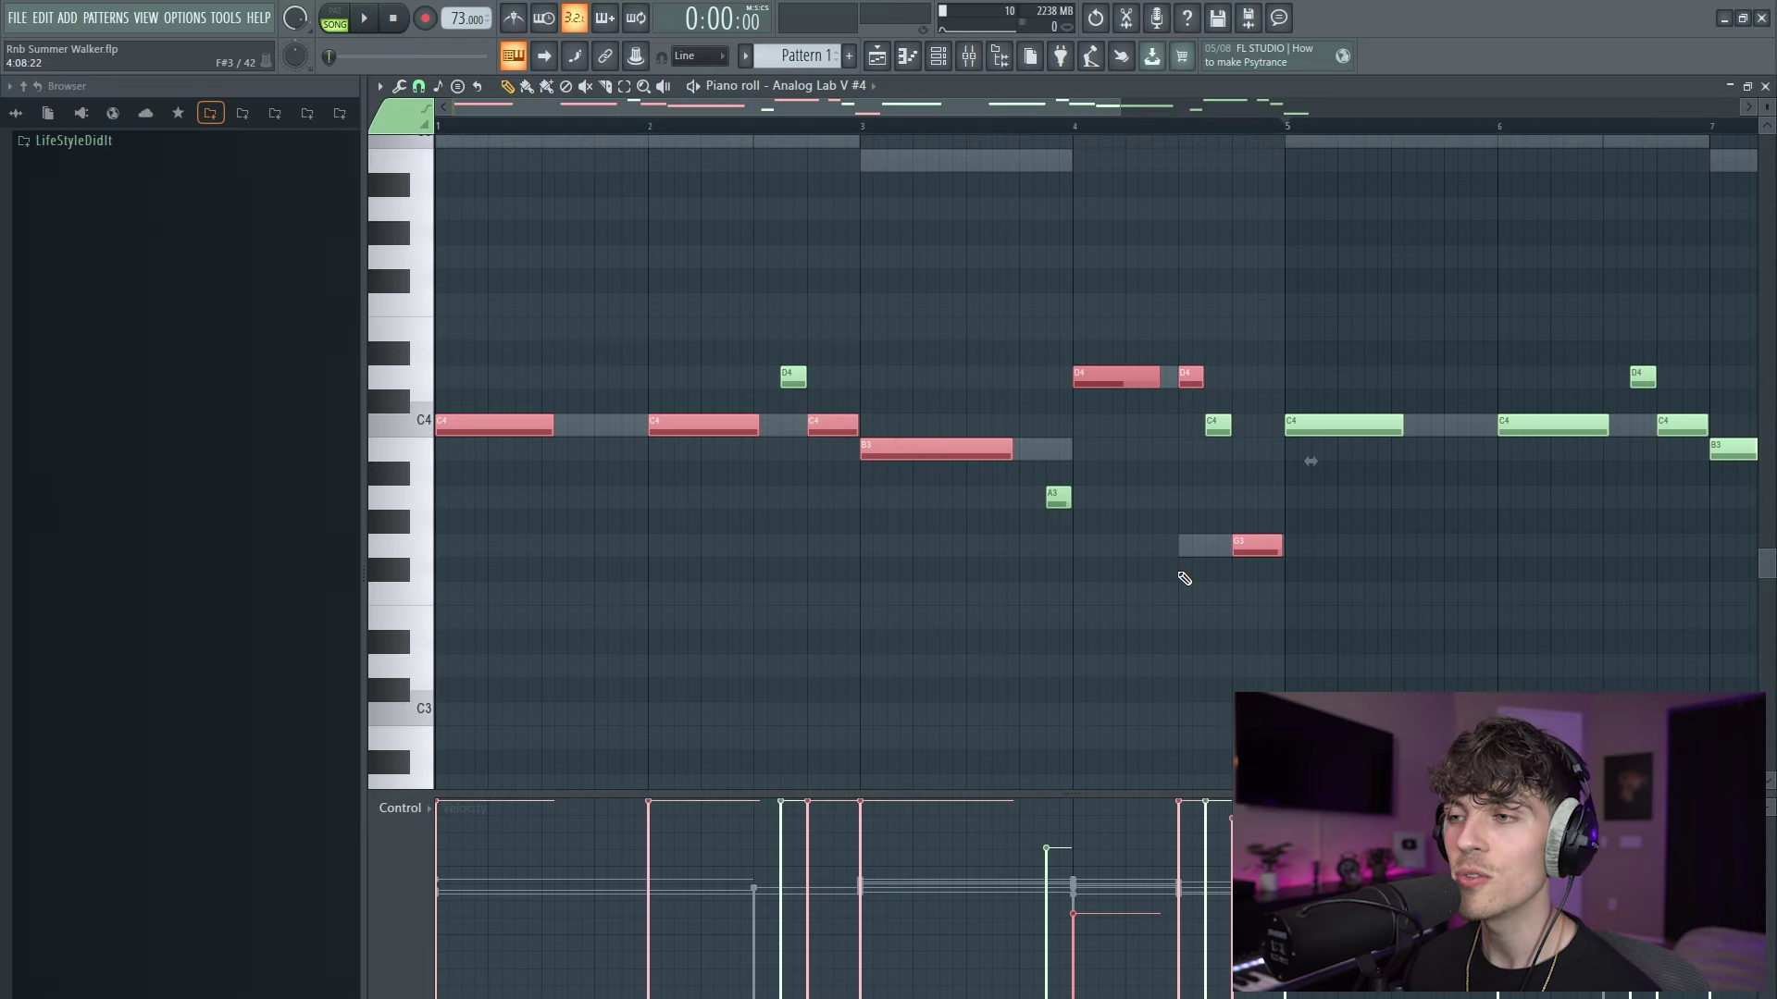
Transpose all four Analog Lab V channels by -6 semitones and slightly lower the Analog Lab V #4 volume during playback.
key(ctrl+d)
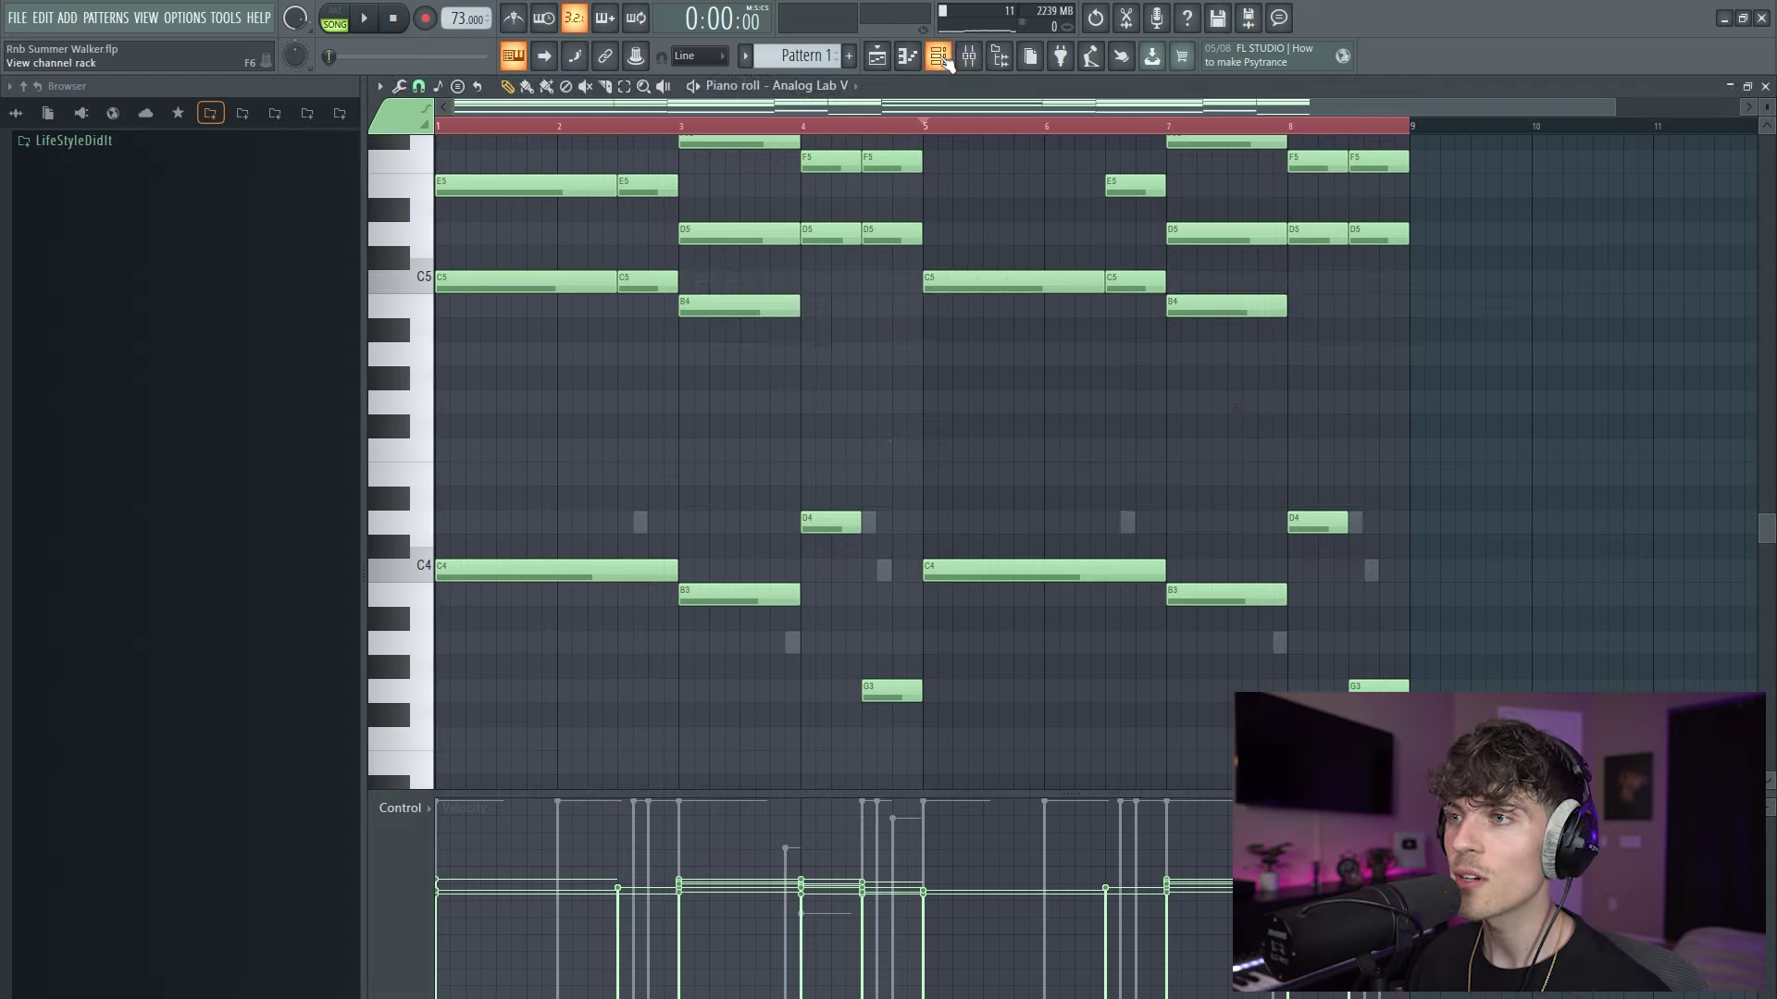
key(F6)
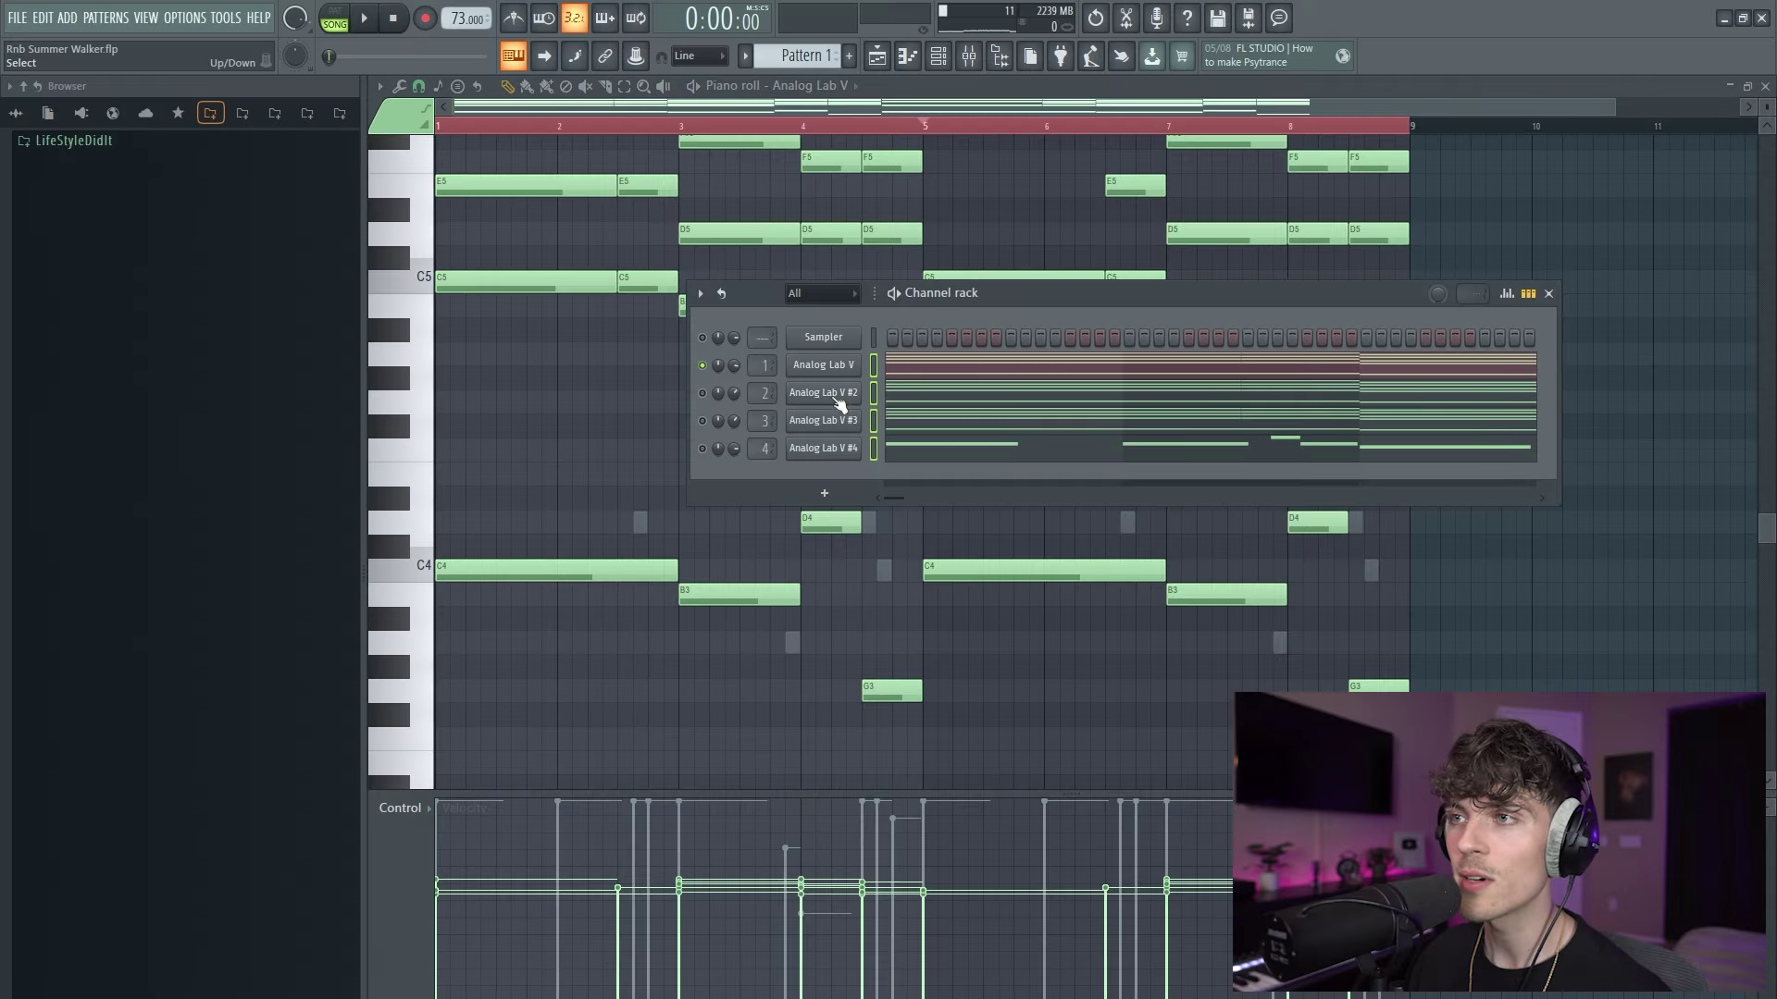
click(701, 294)
click(757, 519)
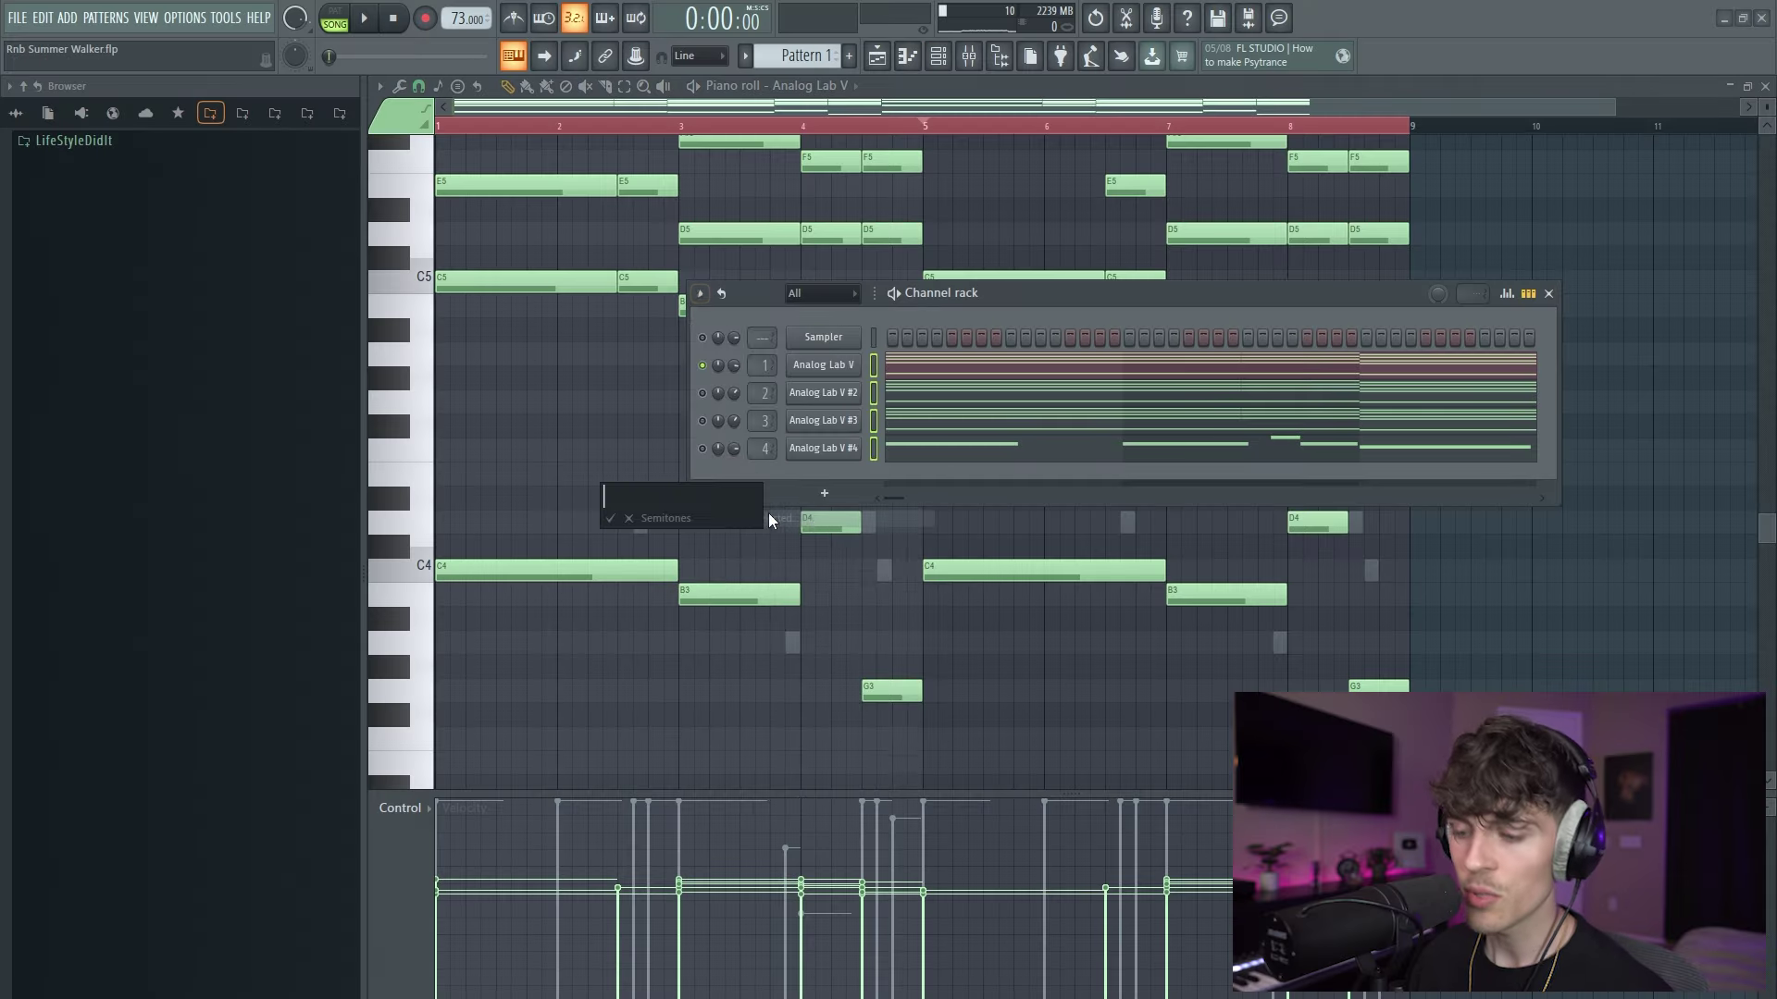
text(-6)
key(Return)
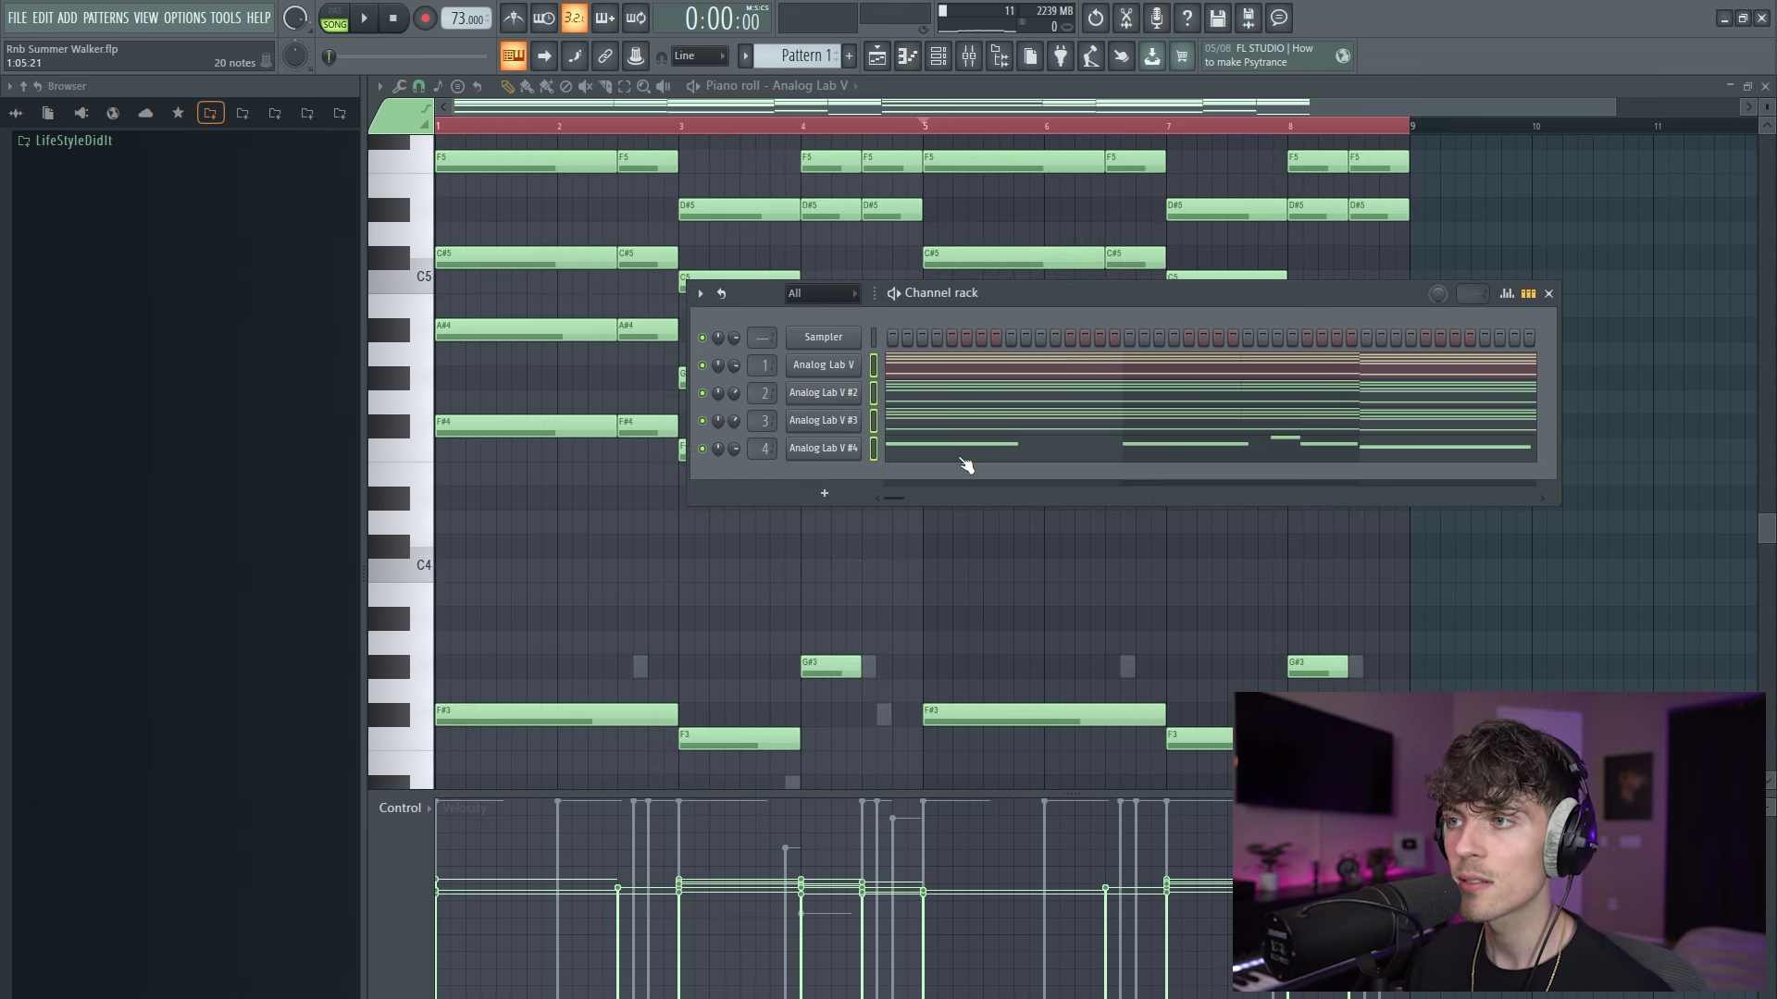
key(space)
drag(733, 448, 734, 456)
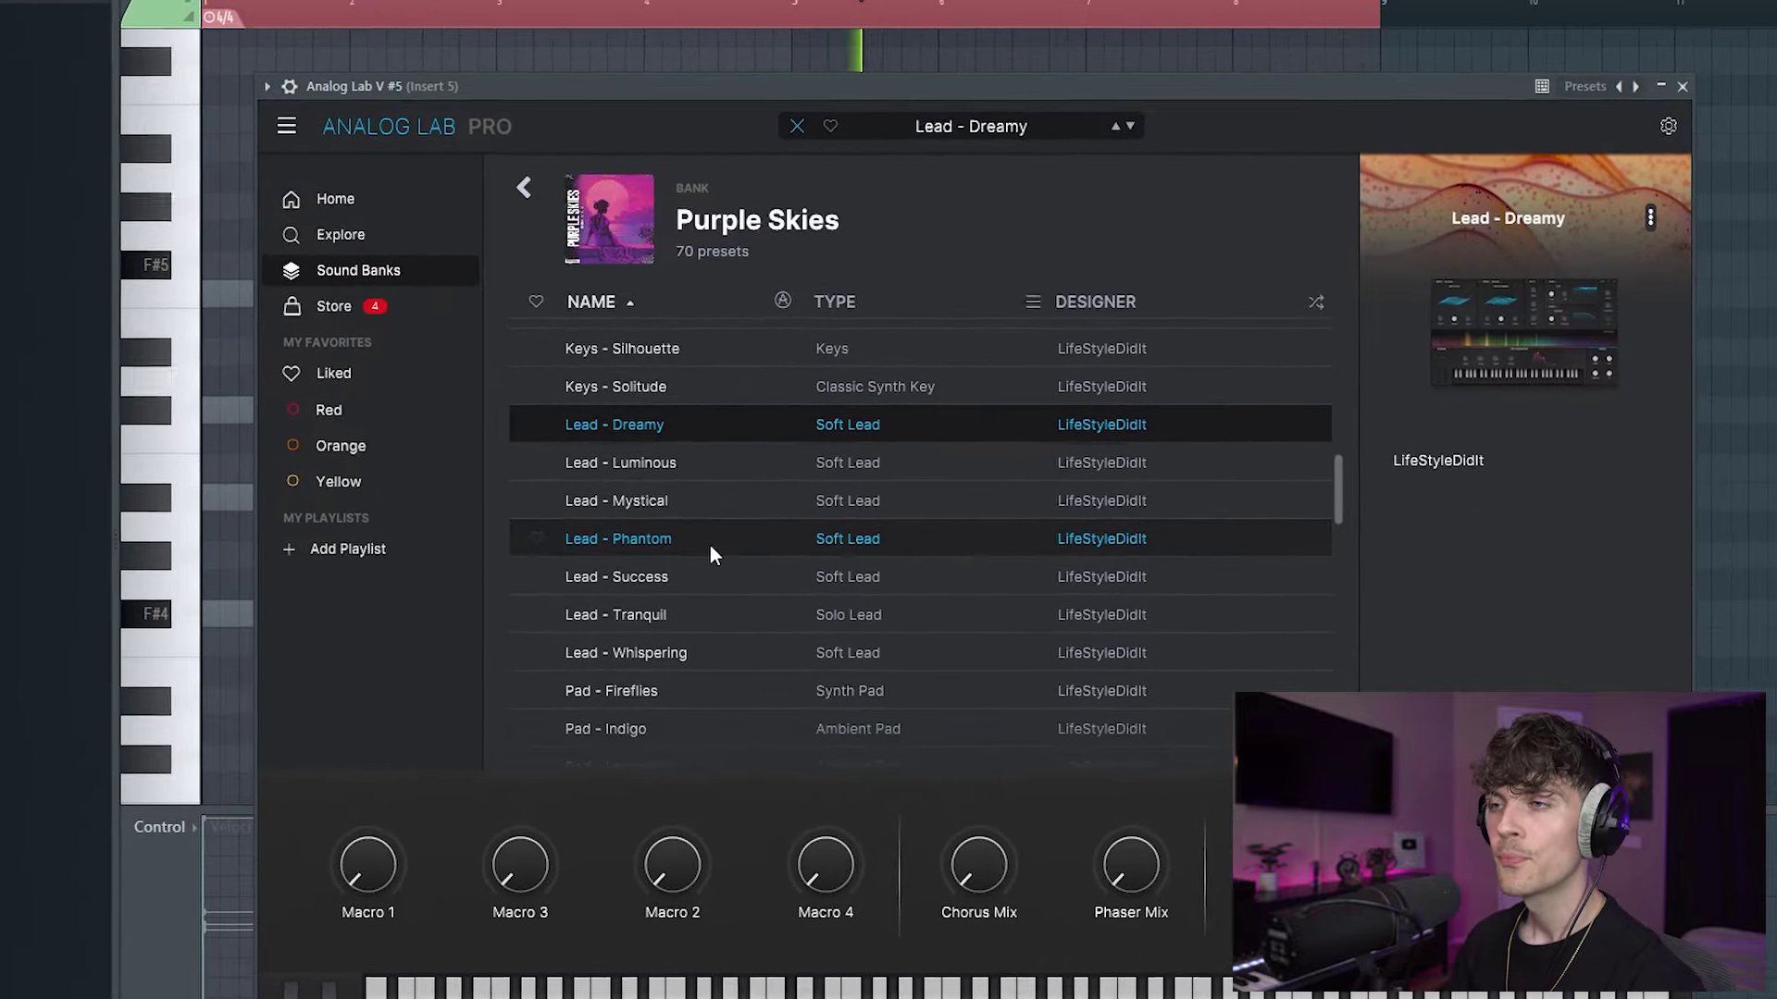
Load the Lead - Phantom preset in Analog Lab V #5 and record a melody over the eight-bar progression.
click(711, 551)
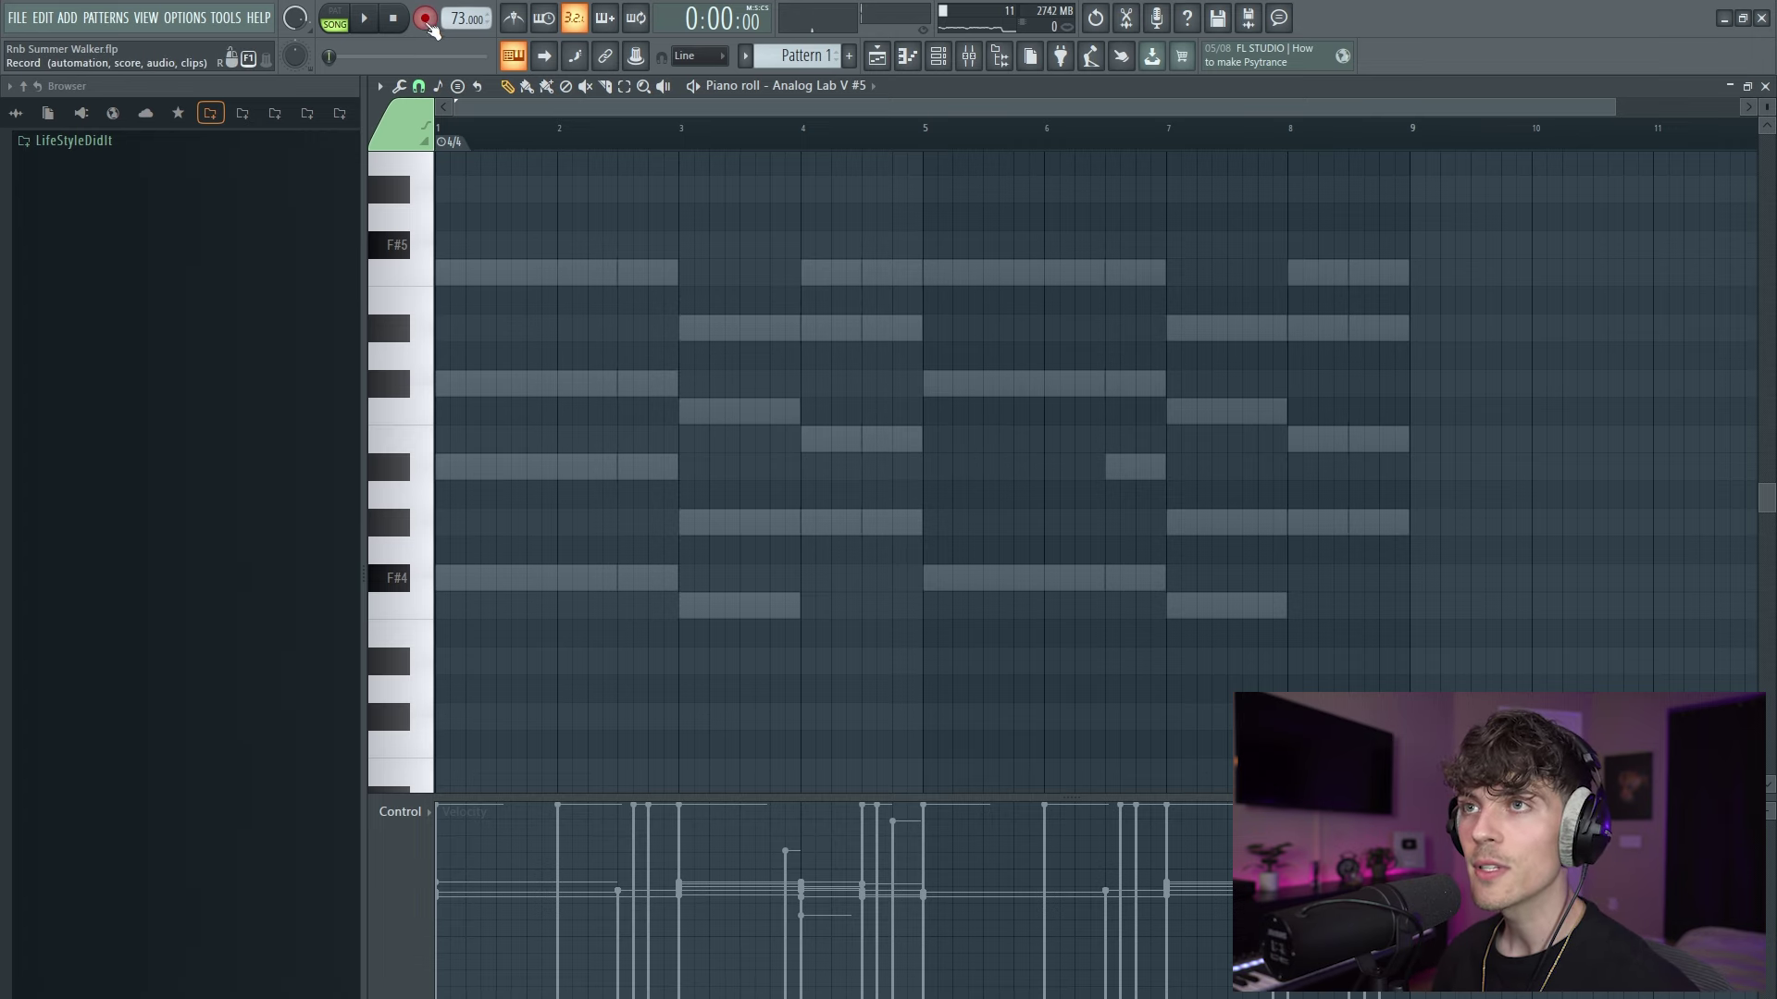
scroll(1031, 364, up, 5)
key(space)
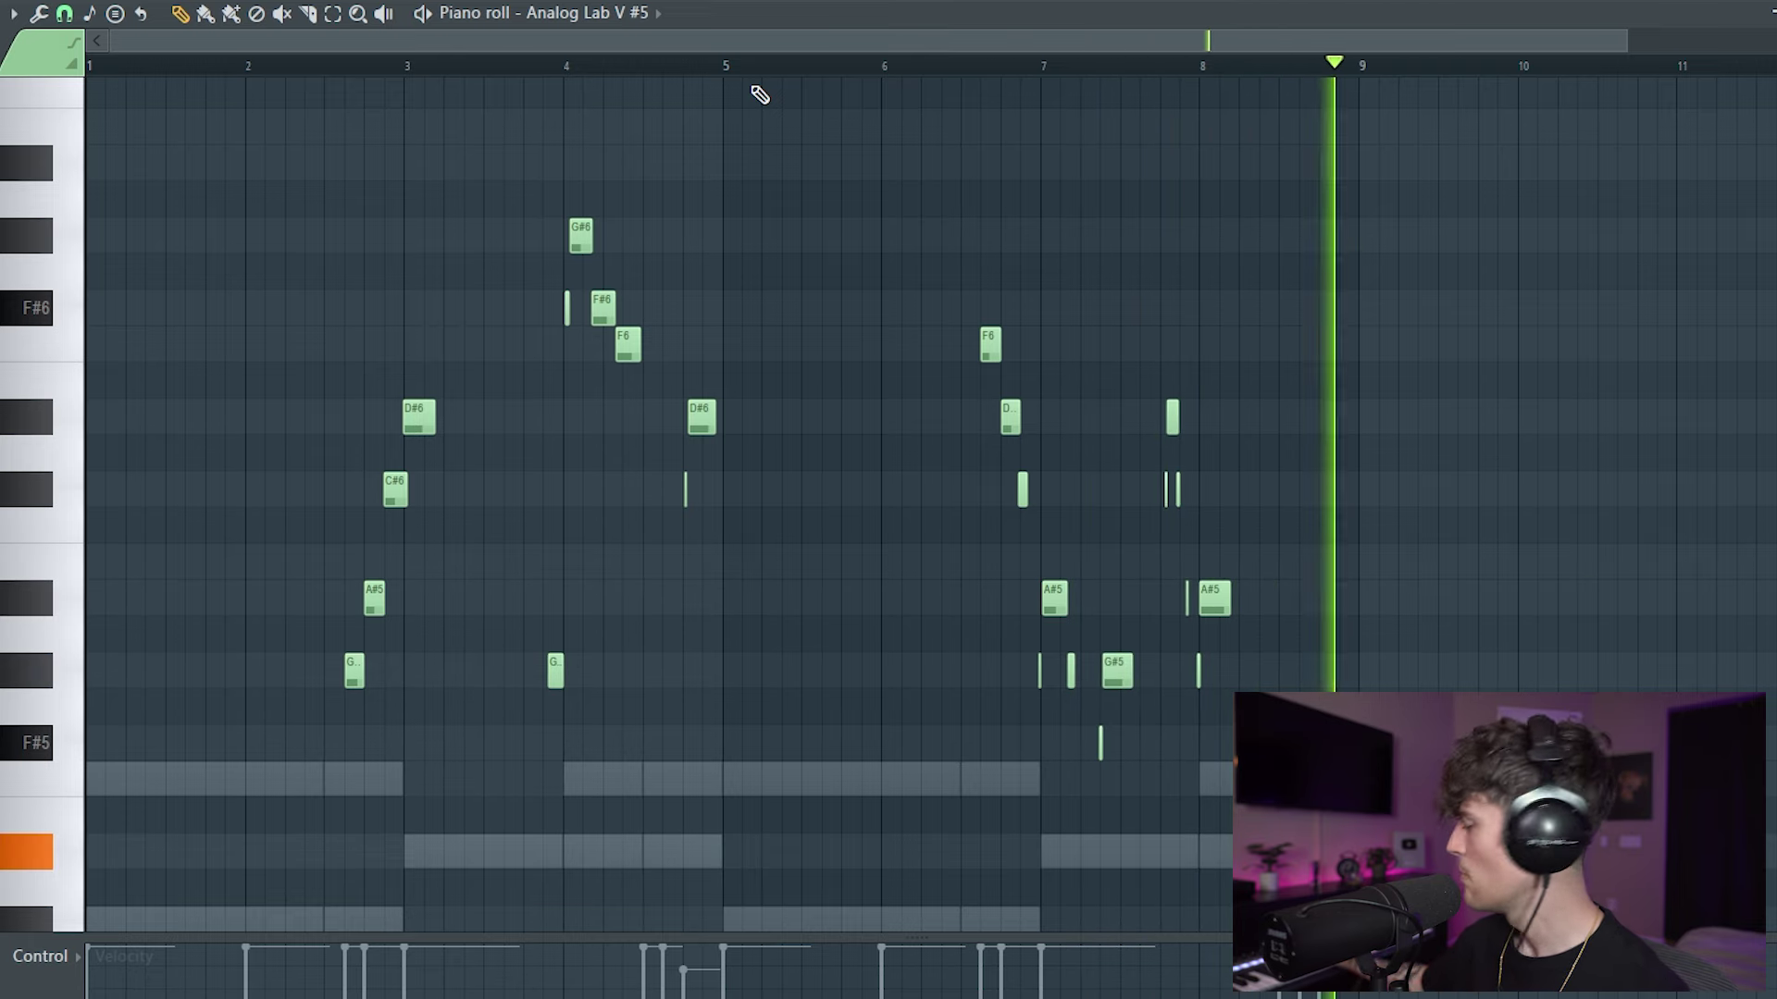
key(space)
Delete the recorded melody notes from bar 6 to the start of bar 8.
drag(930, 255, 1212, 826)
key(Delete)
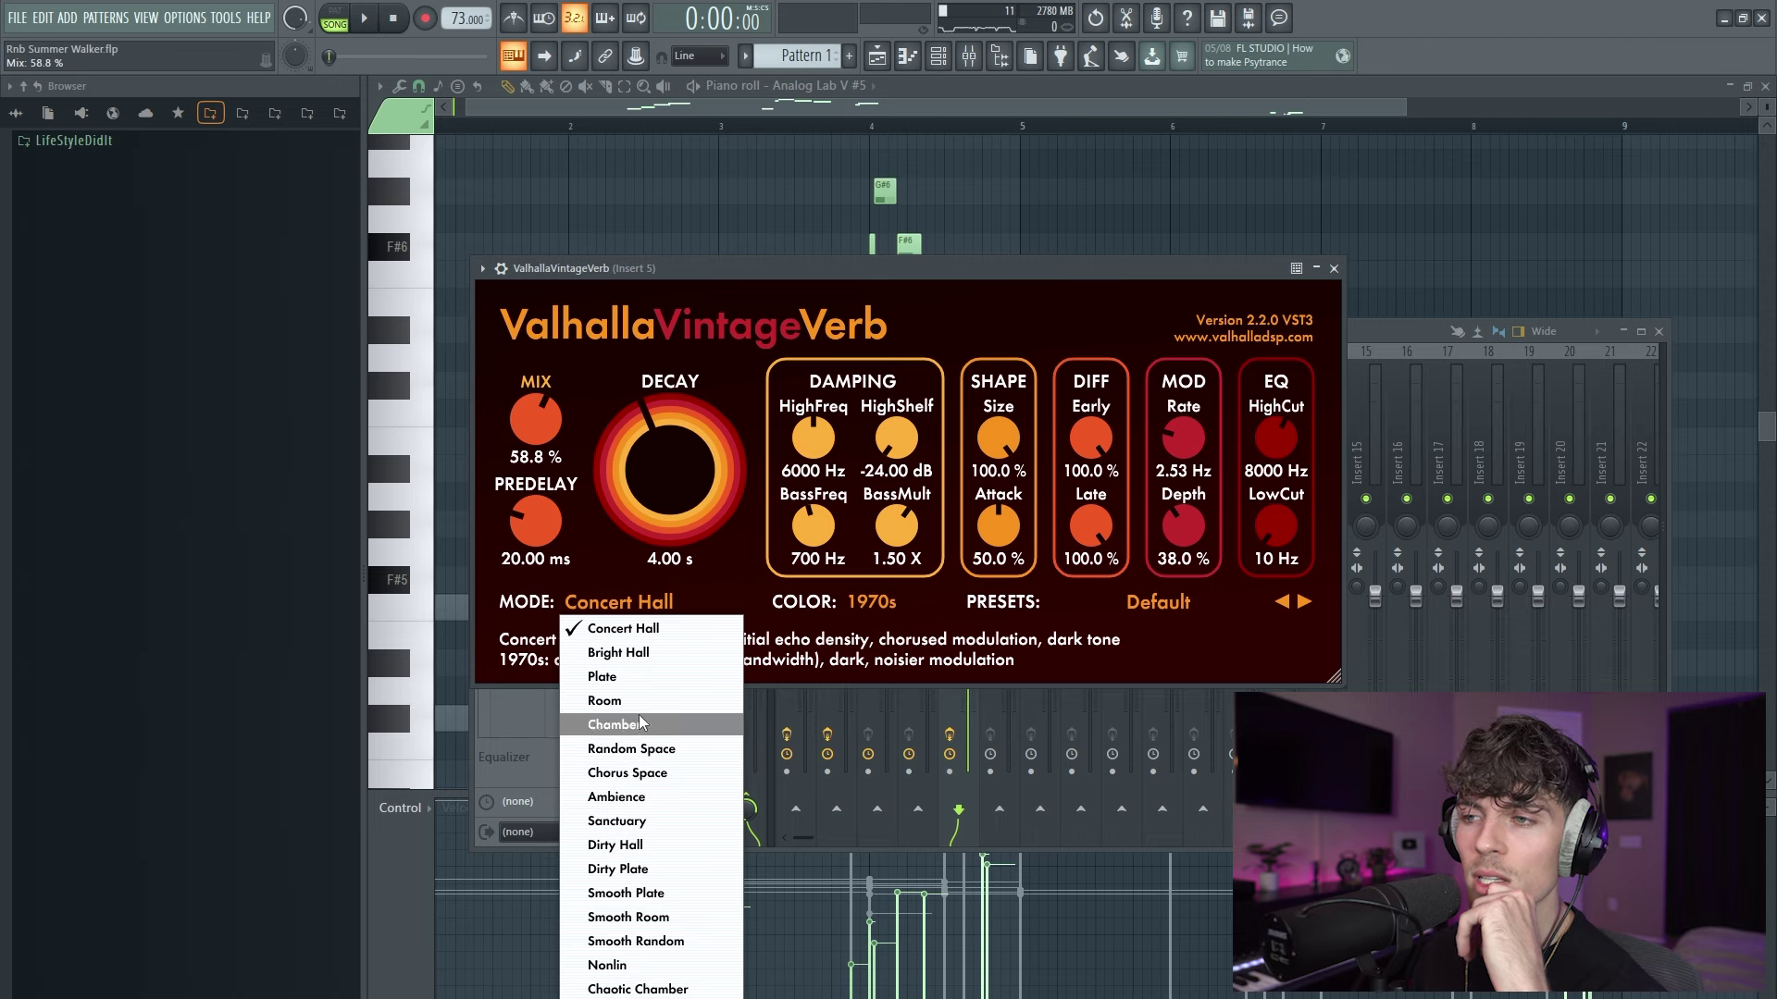
Try the Dirty Plate mode in ValhallaVintageVerb on Insert 5, and settle on Smooth Plate.
click(633, 868)
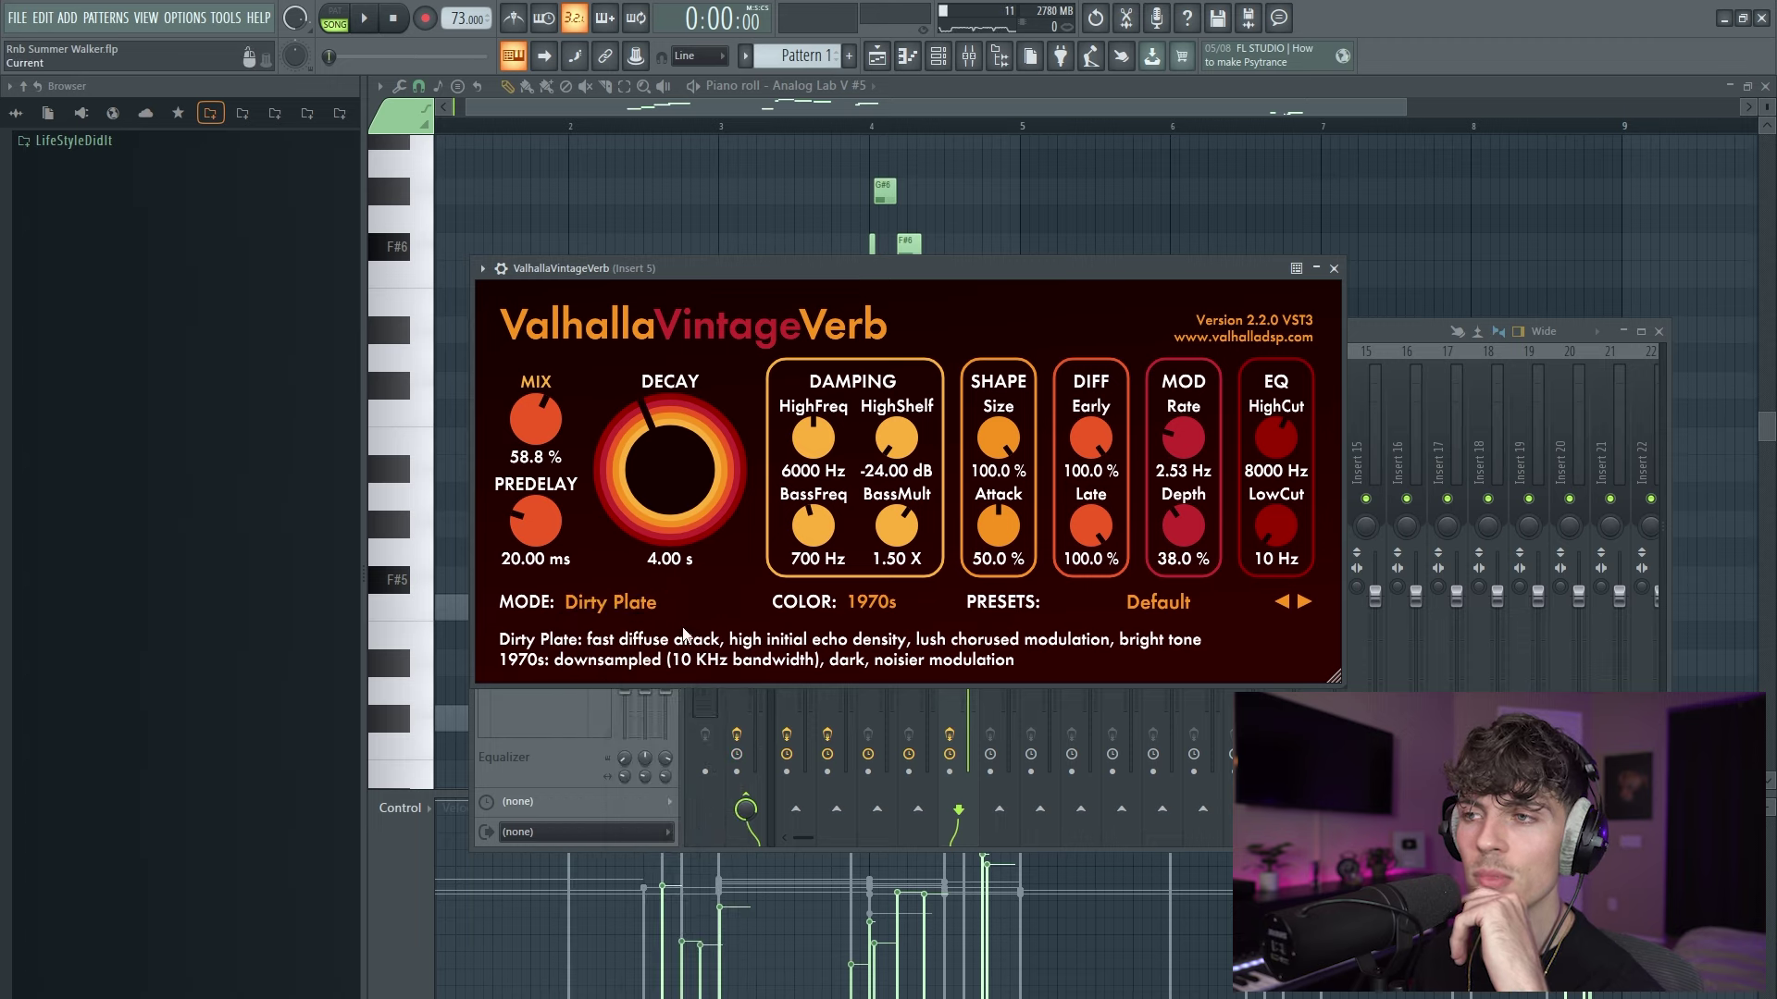
click(567, 604)
click(653, 892)
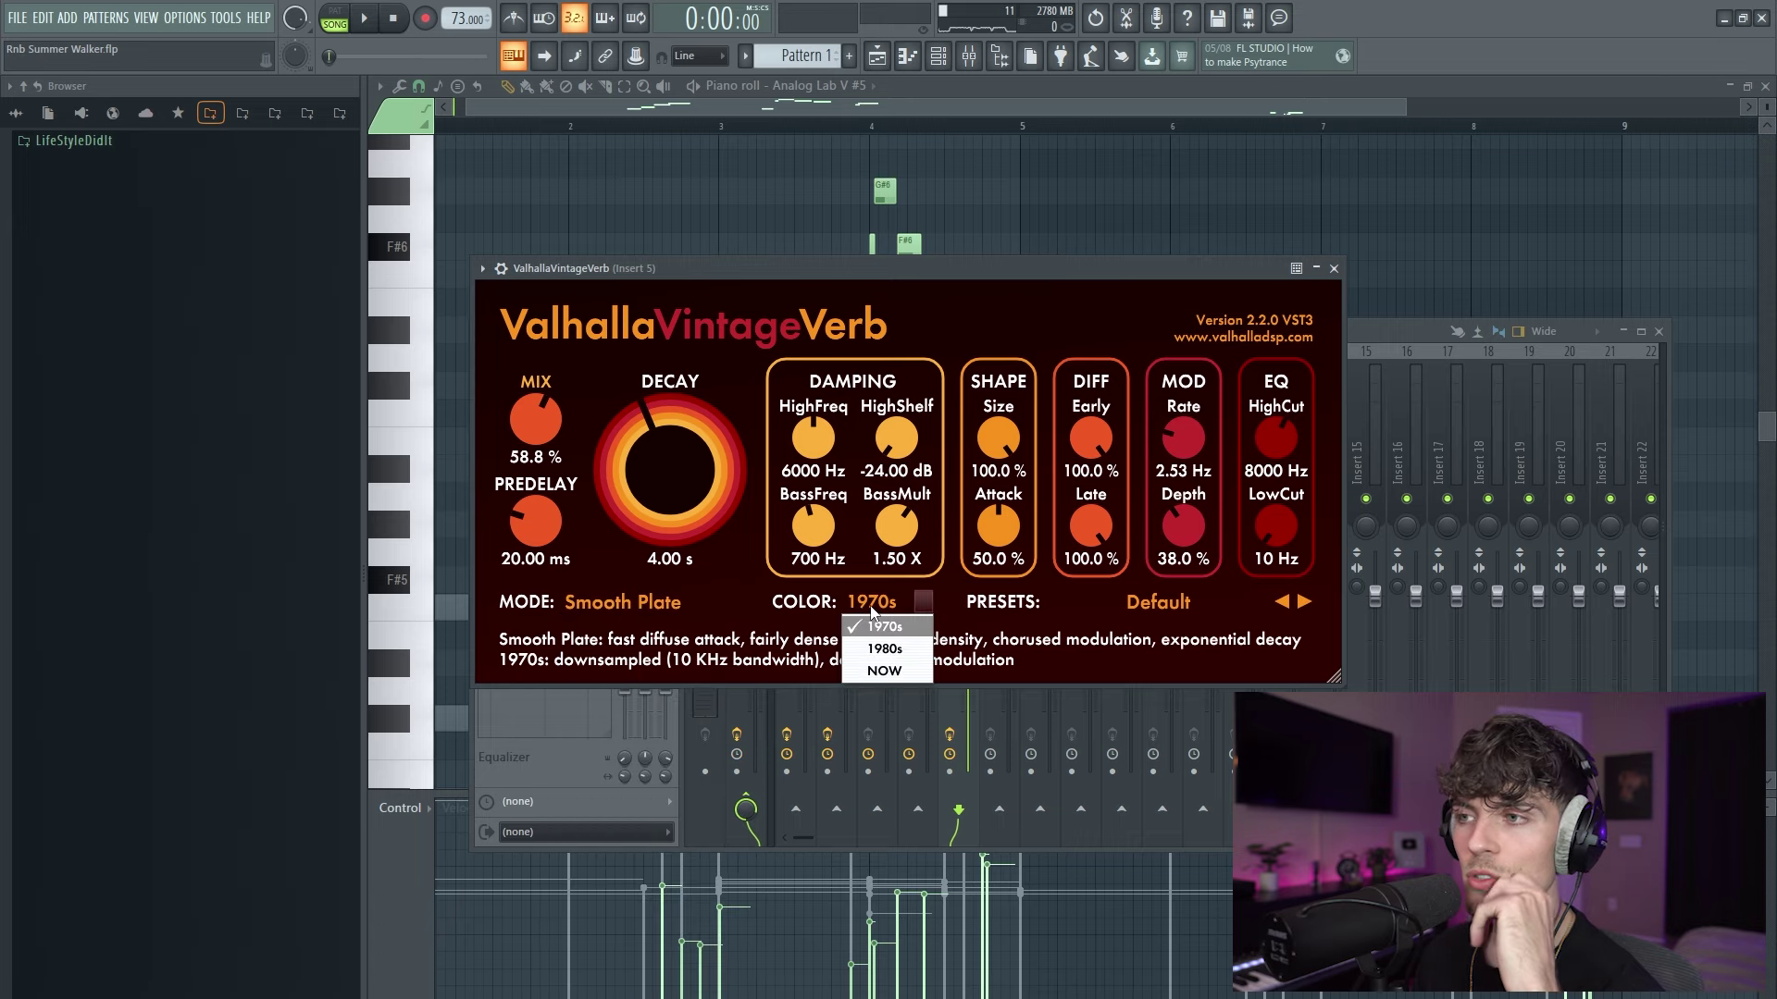
Set the ValhallaVintageVerb Color to 1980s on Insert 5, reduce its Mix slightly and raise its LowCut.
click(881, 650)
drag(557, 472, 557, 480)
drag(1275, 535, 1274, 520)
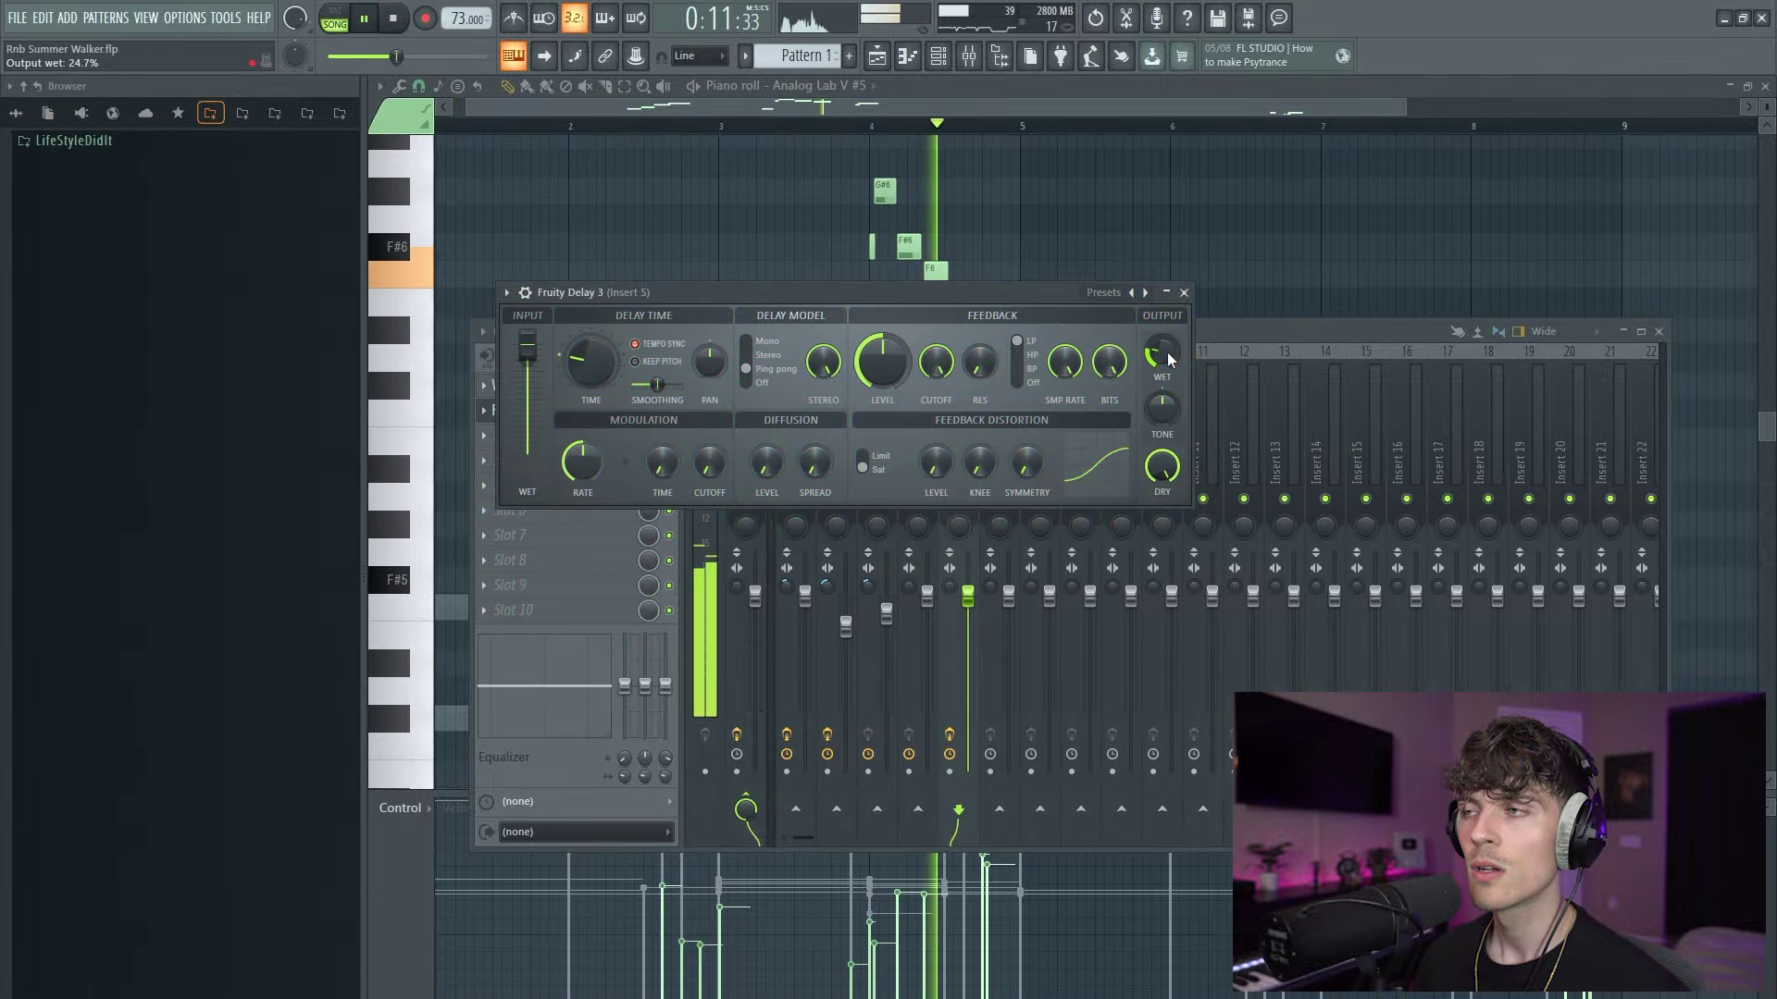
Lower the output wet level of Fruity Delay 3 on Insert 5 to 10% during playback.
drag(1168, 352, 1168, 368)
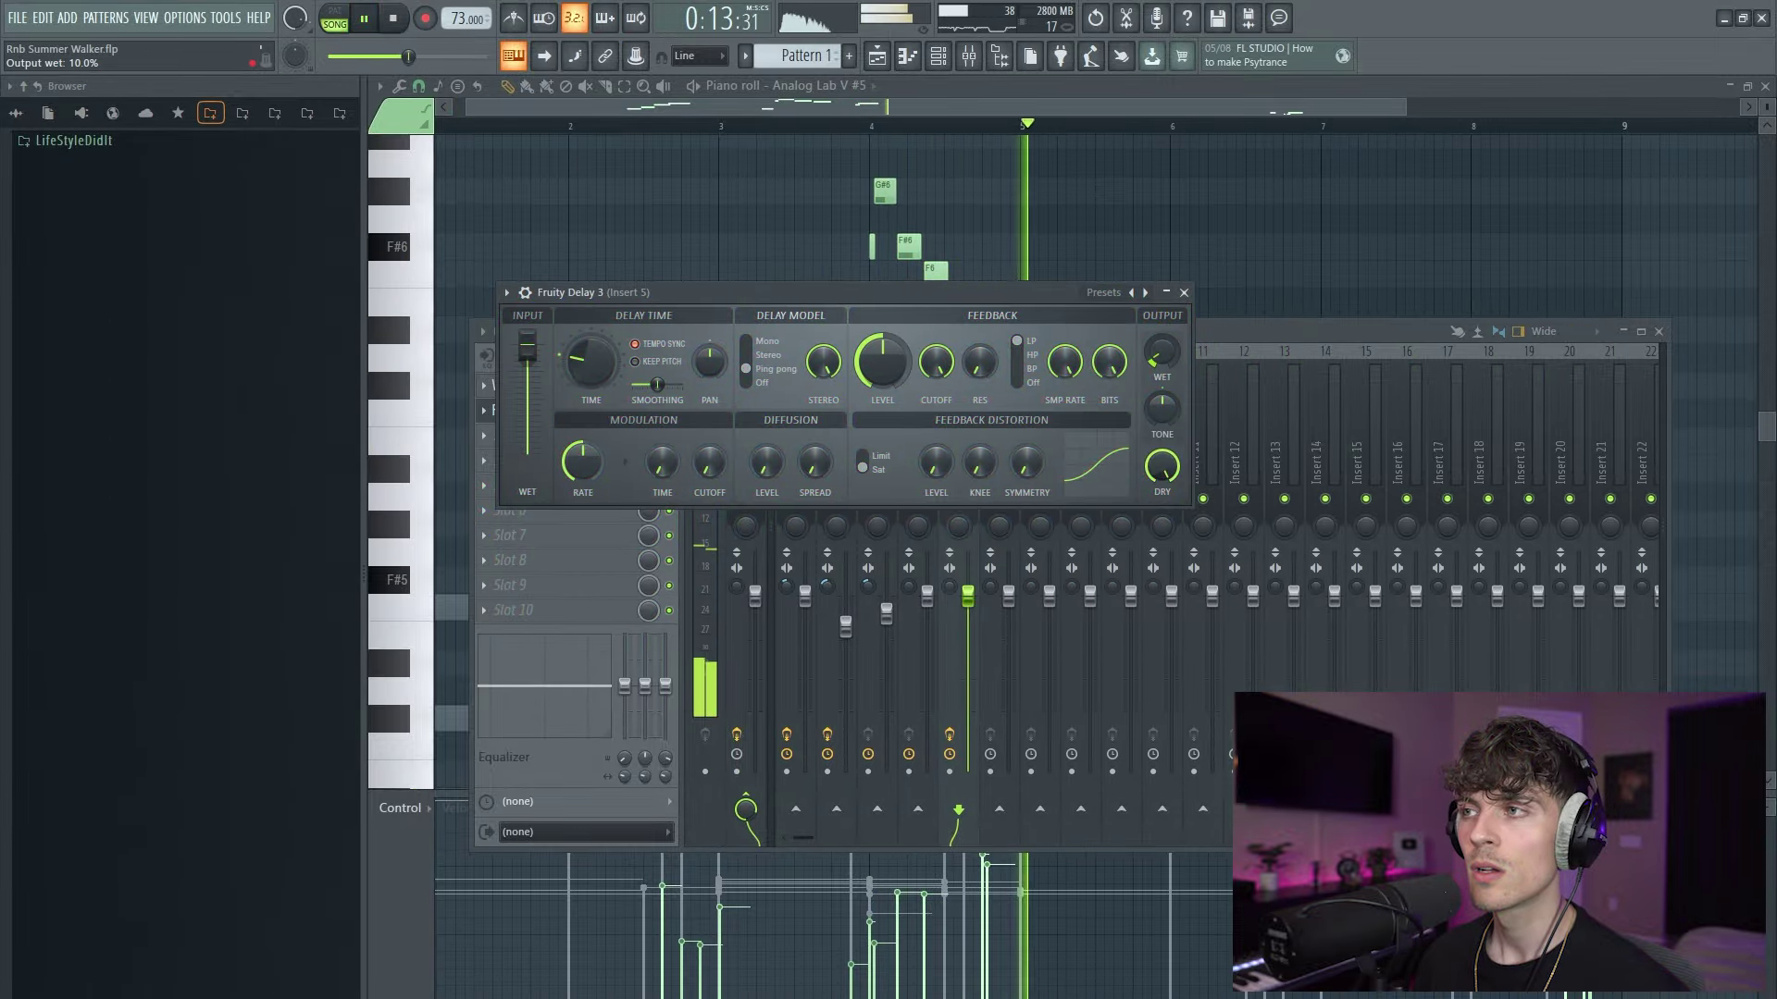
click(1184, 293)
key(space)
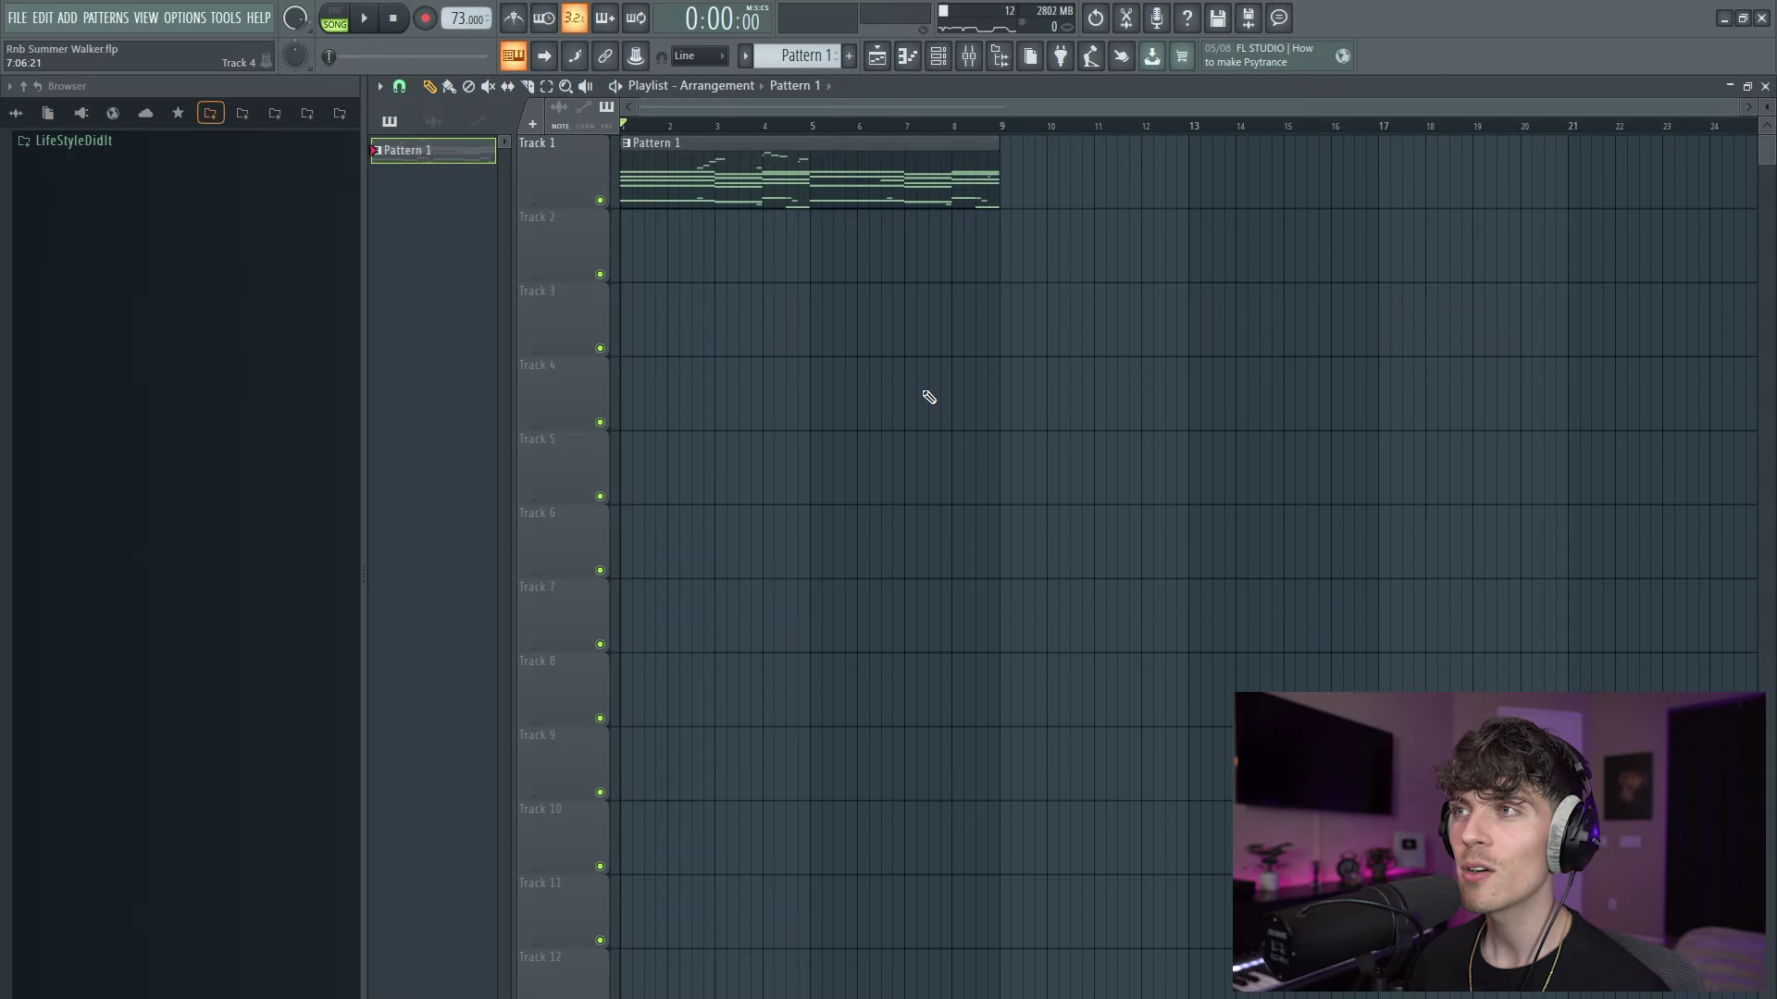
Consolidate the Pattern 1 clip in the playlist into an audio clip and set its pitch shift to +900 cents.
key(ctrl+a)
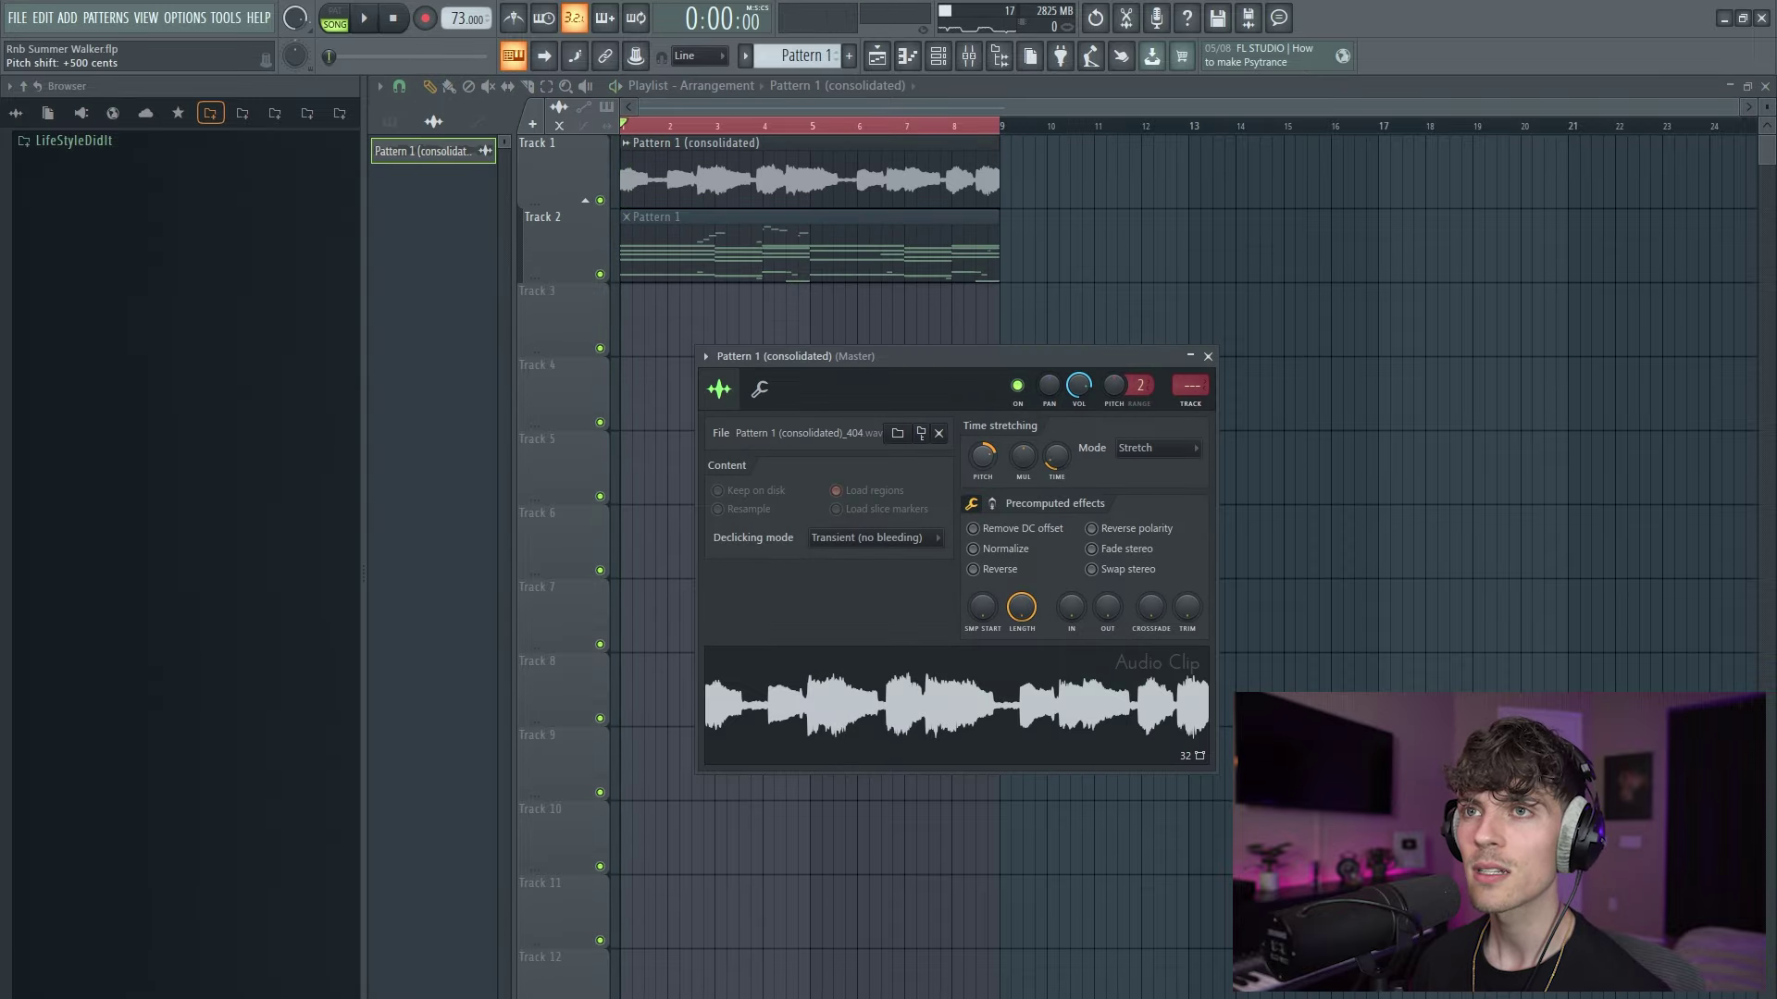
key(space)
drag(983, 463, 983, 451)
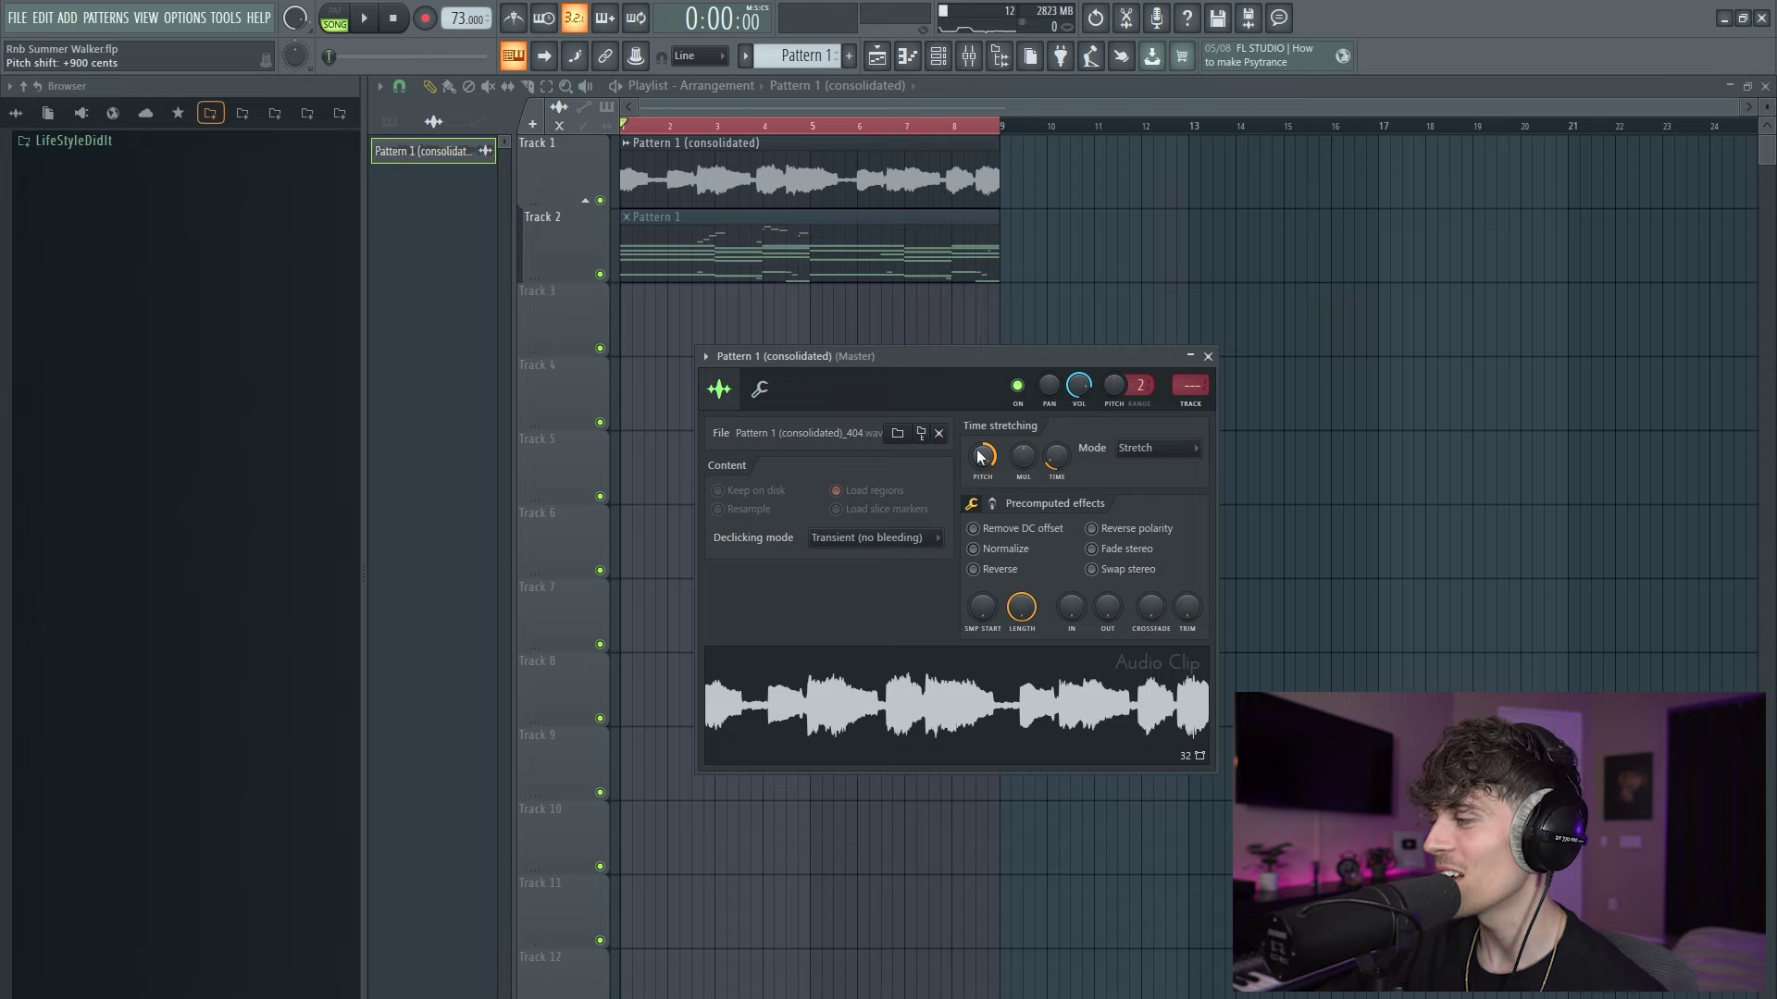
key(space)
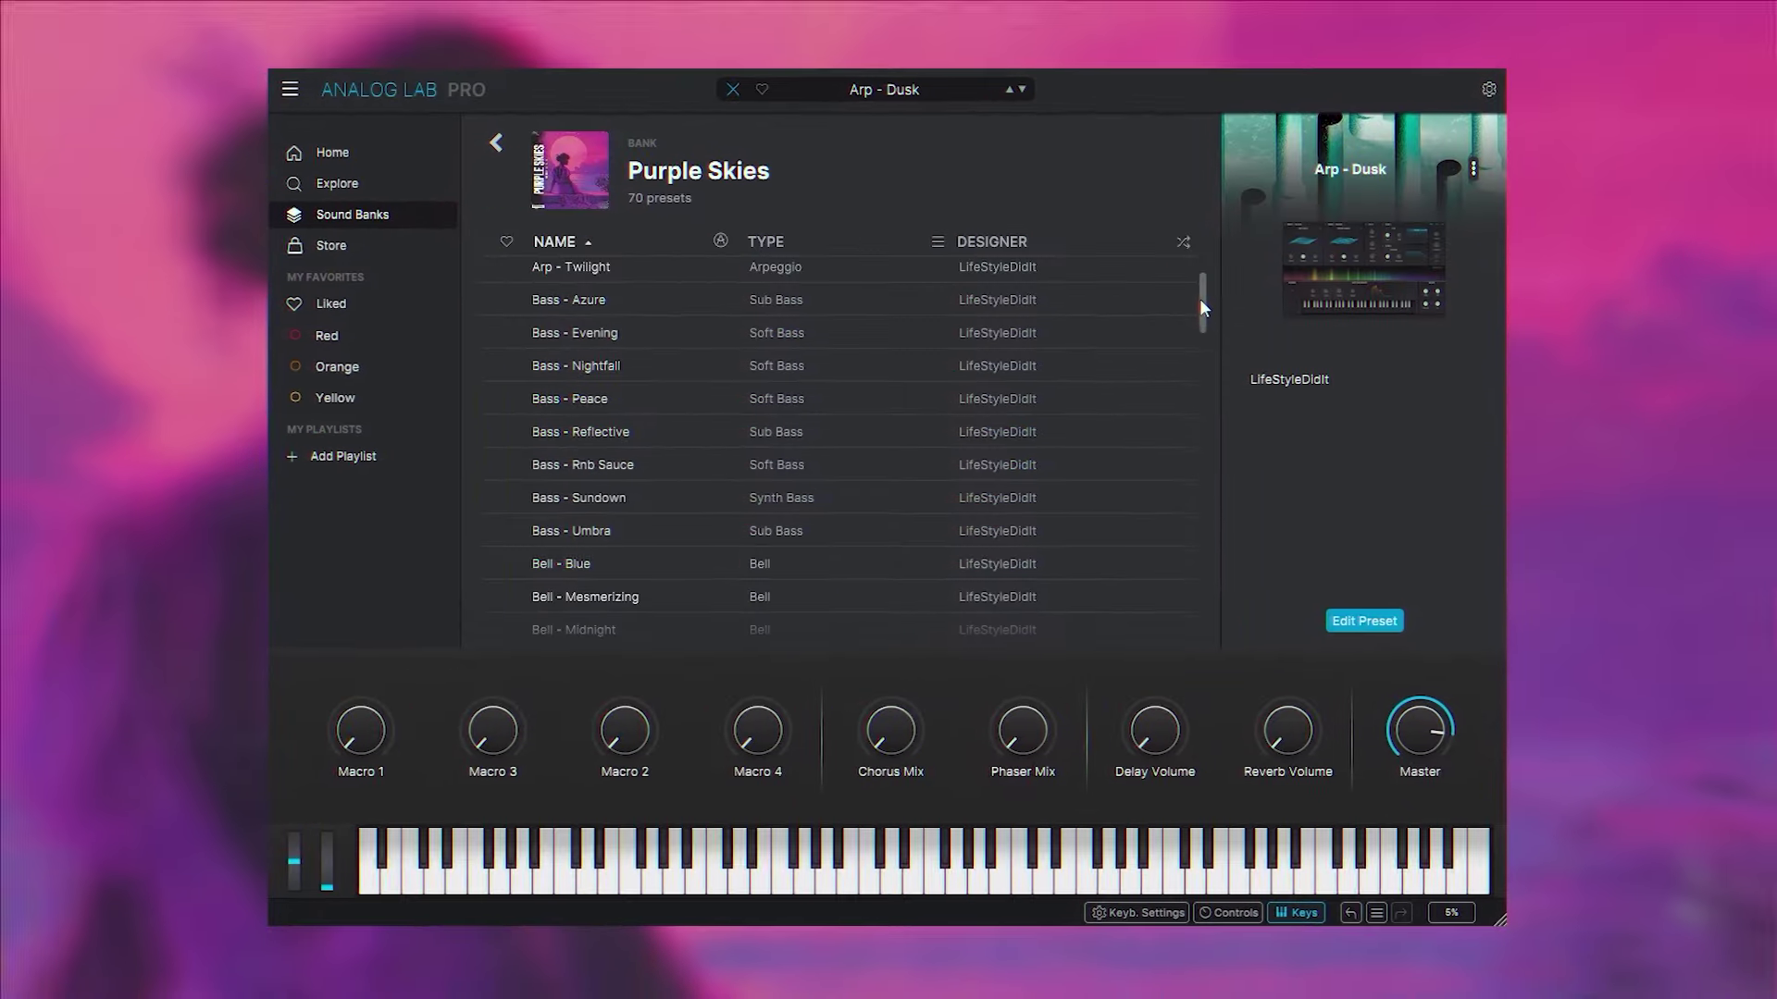
Look through the Purple Skies preset list in Analog Lab Pro, from the Bass presets down to the Rhodes presets.
scroll(1200, 298, down, 1)
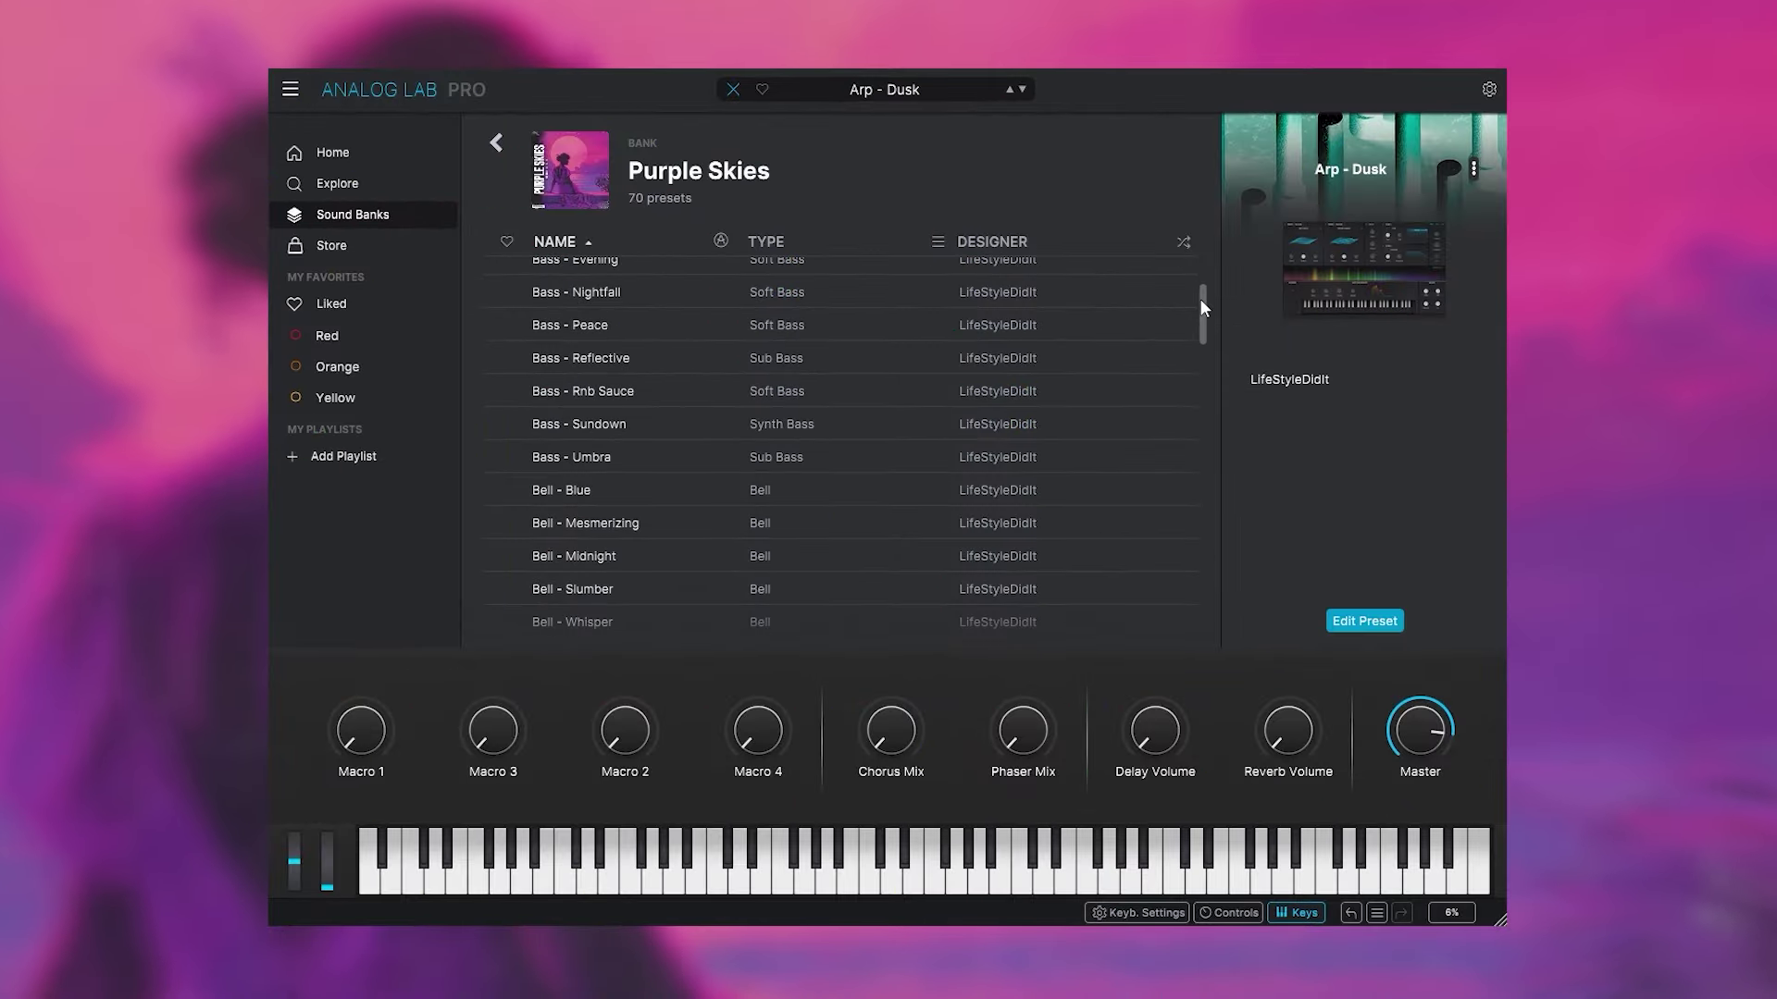
scroll(1201, 306, down, 2)
scroll(1201, 301, down, 4)
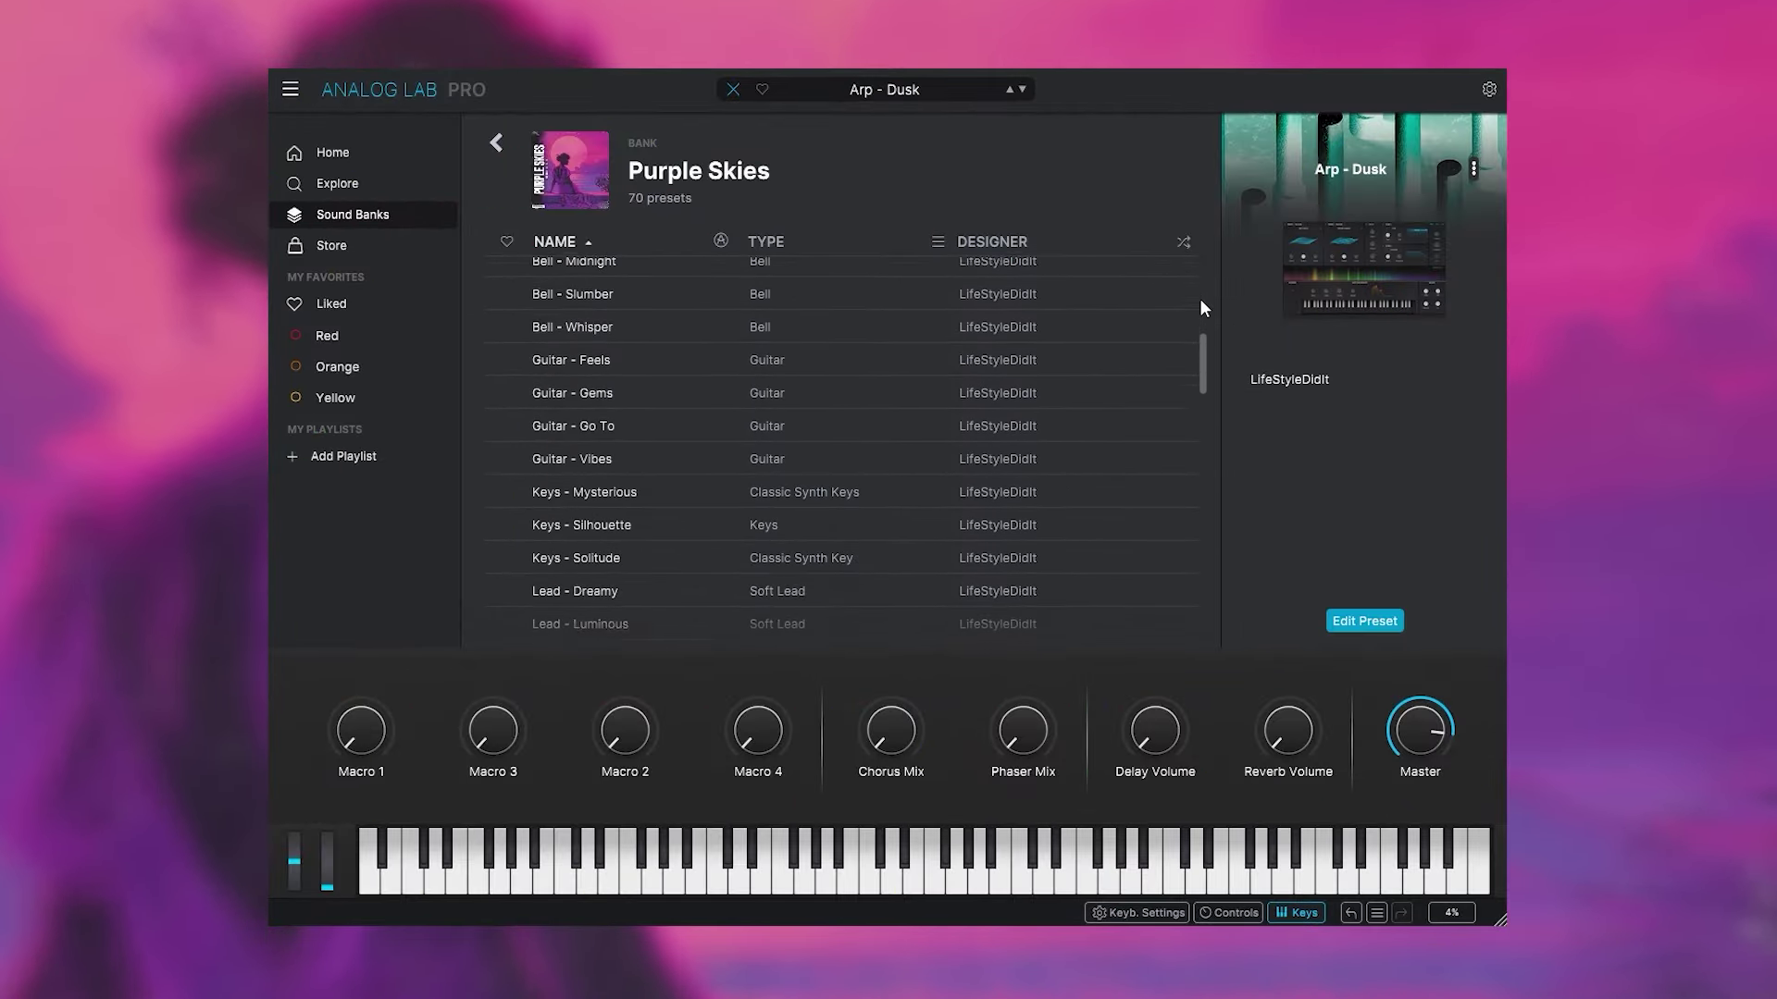
scroll(1201, 303, down, 7)
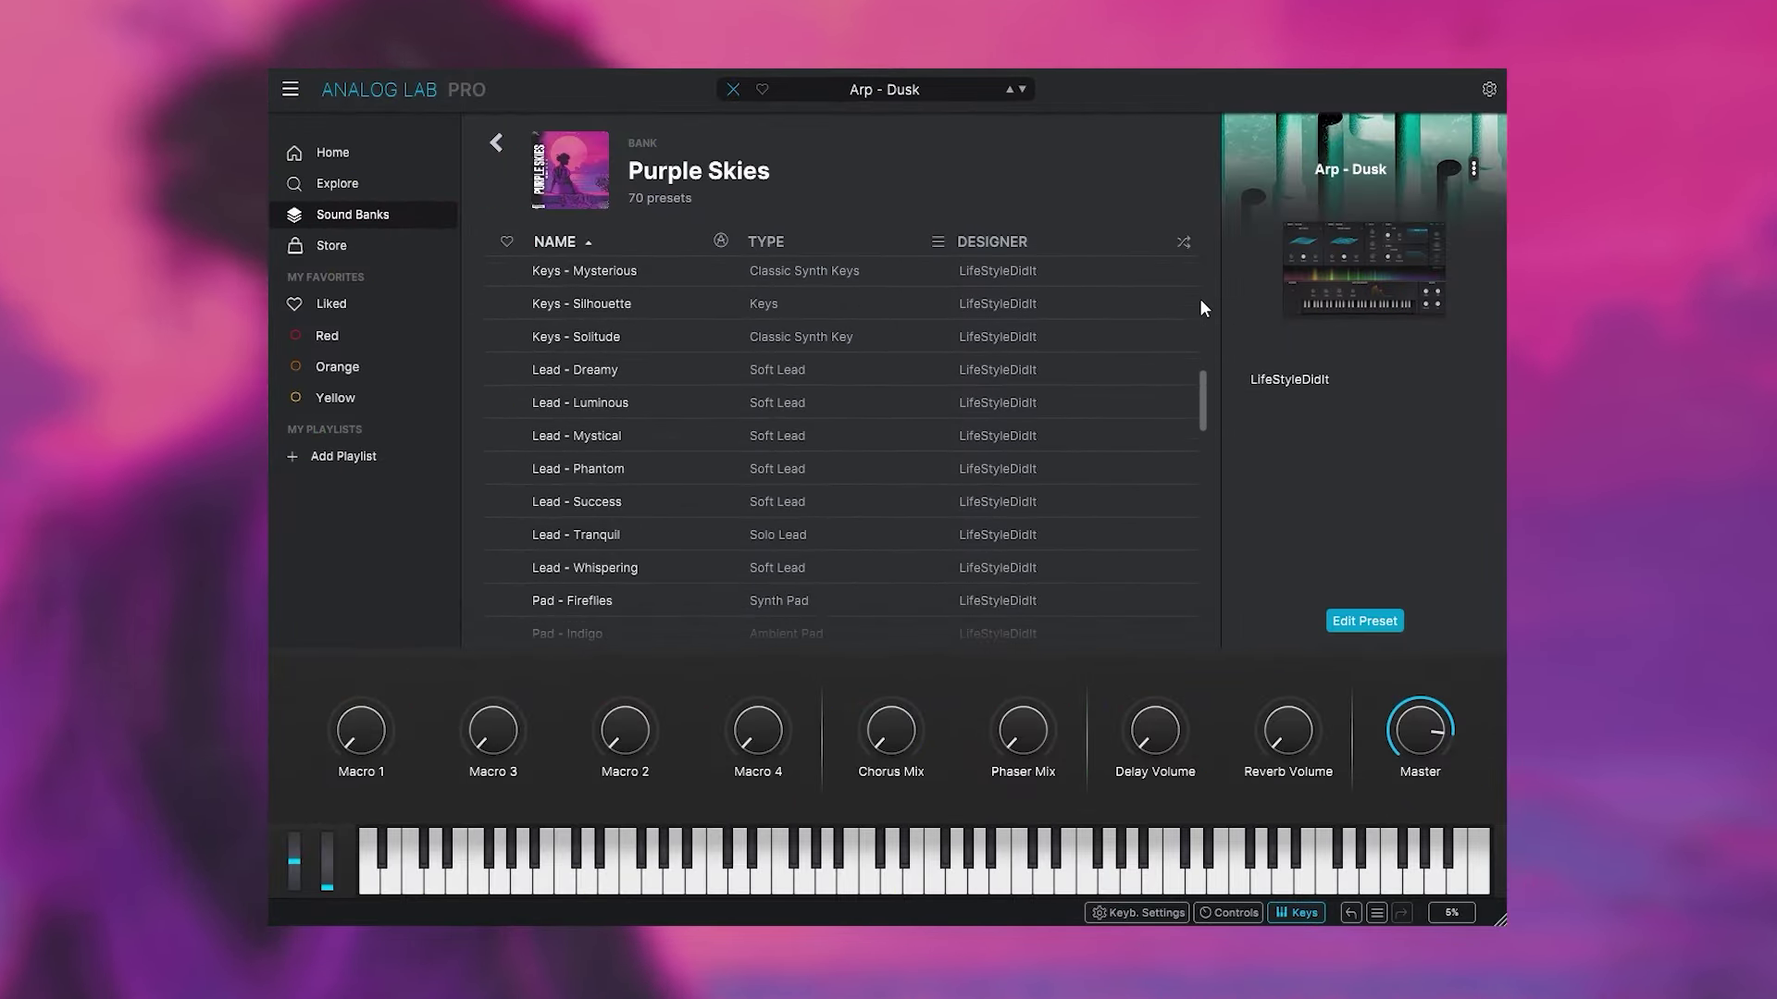
scroll(1201, 306, down, 9)
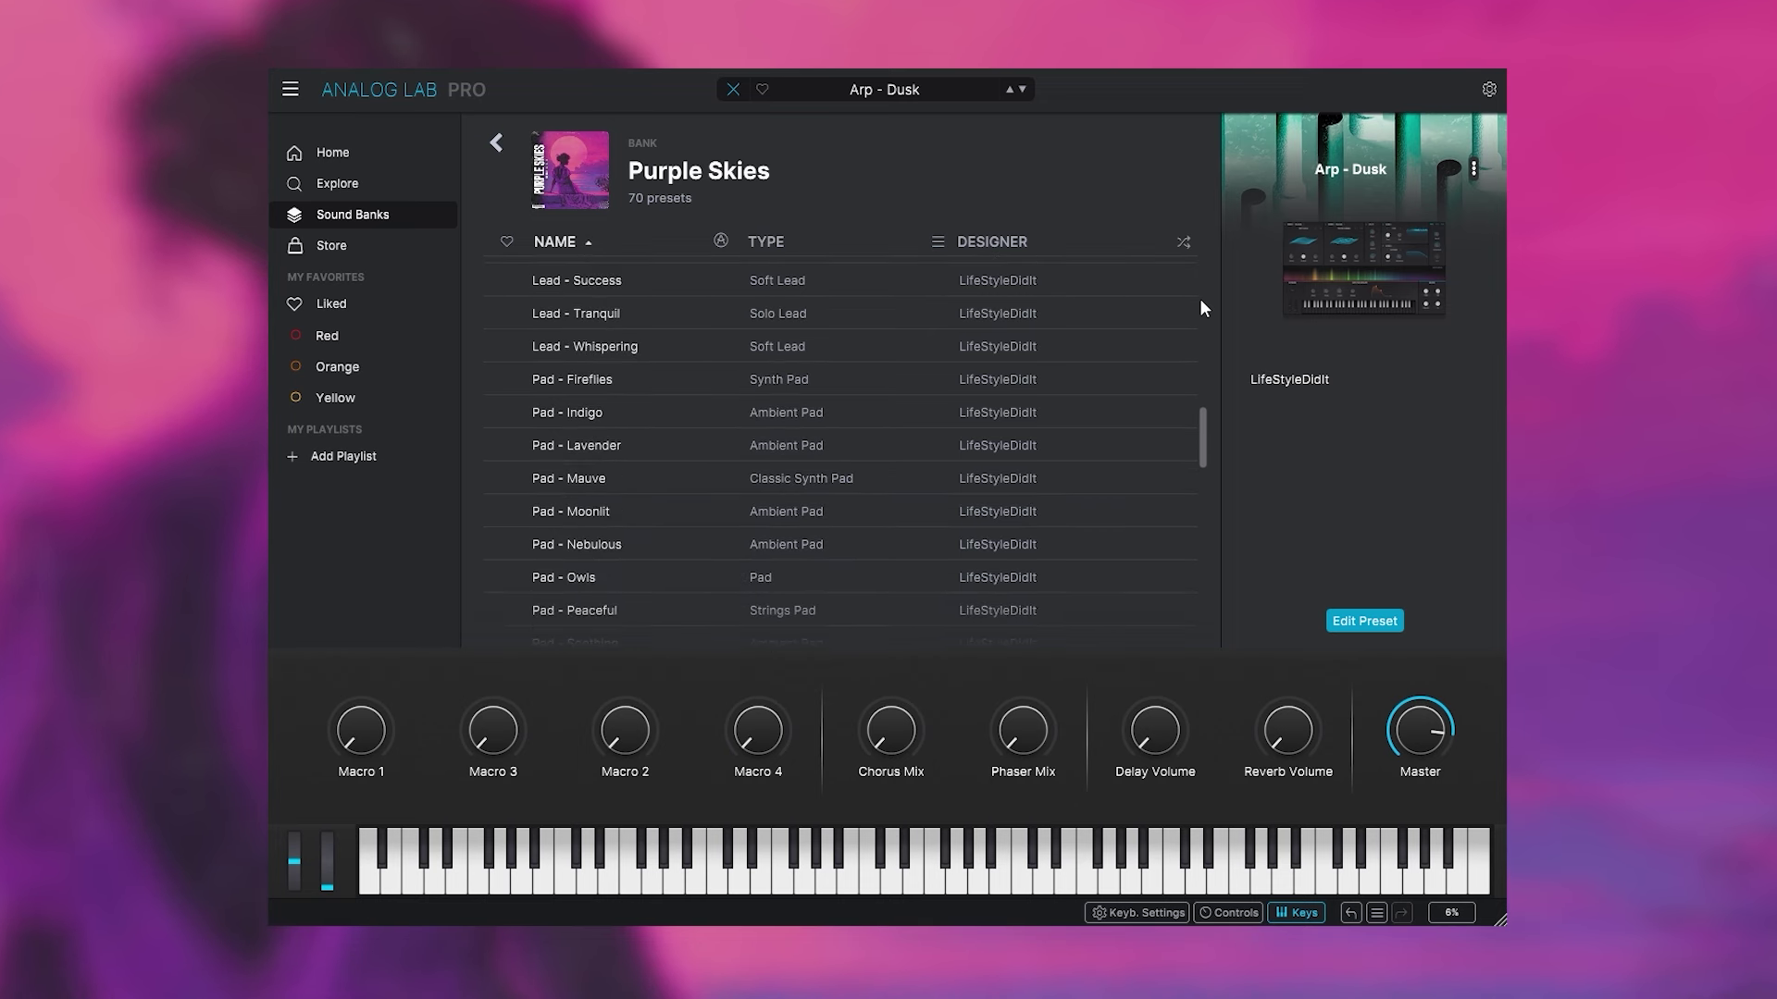
scroll(1200, 300, down, 8)
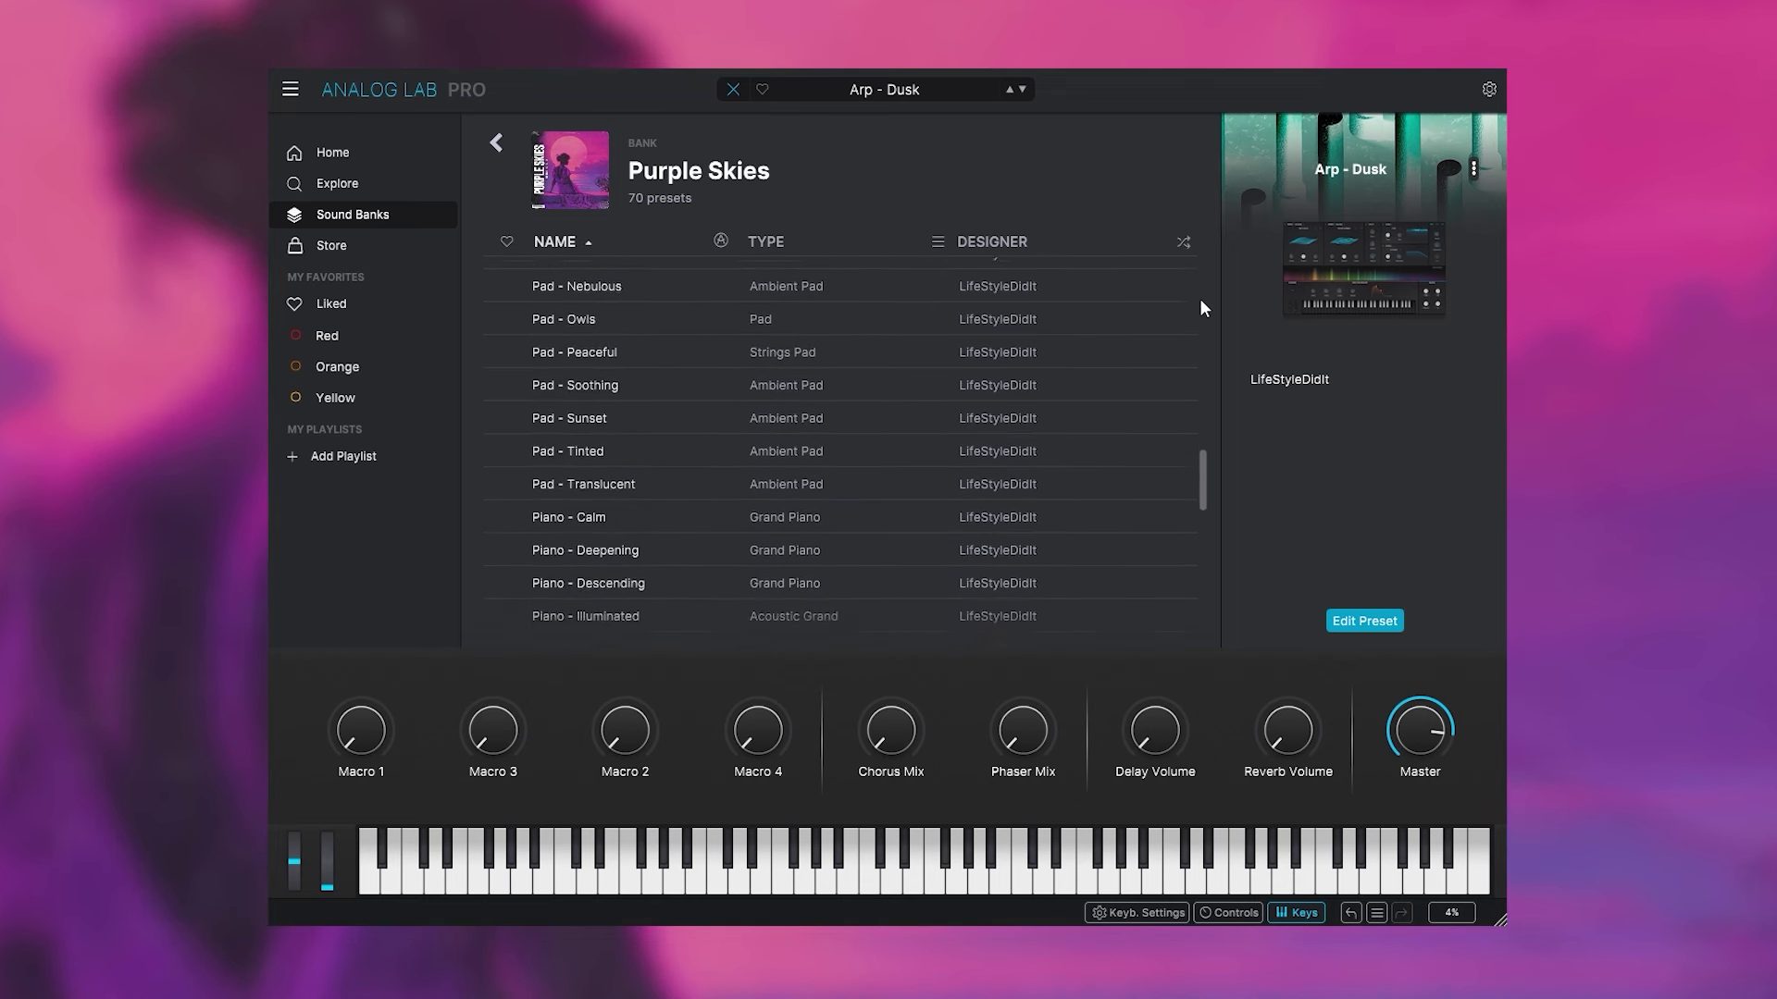
scroll(1201, 309, down, 8)
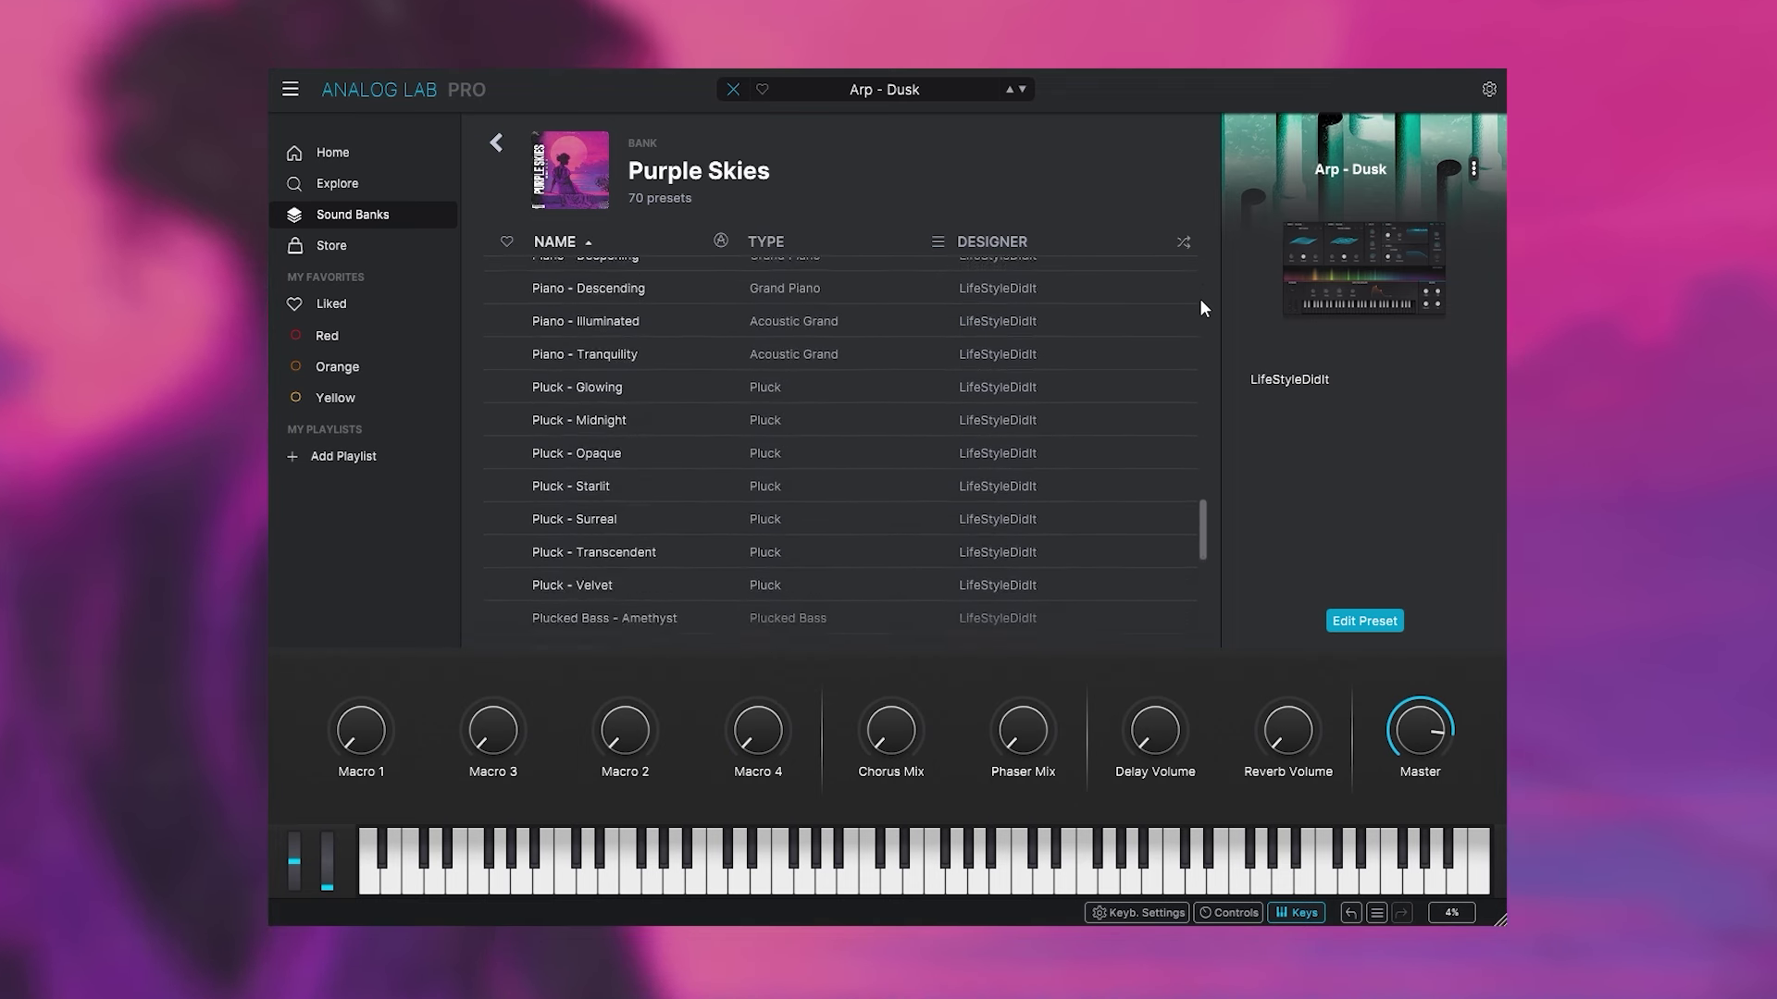
scroll(1202, 308, down, 7)
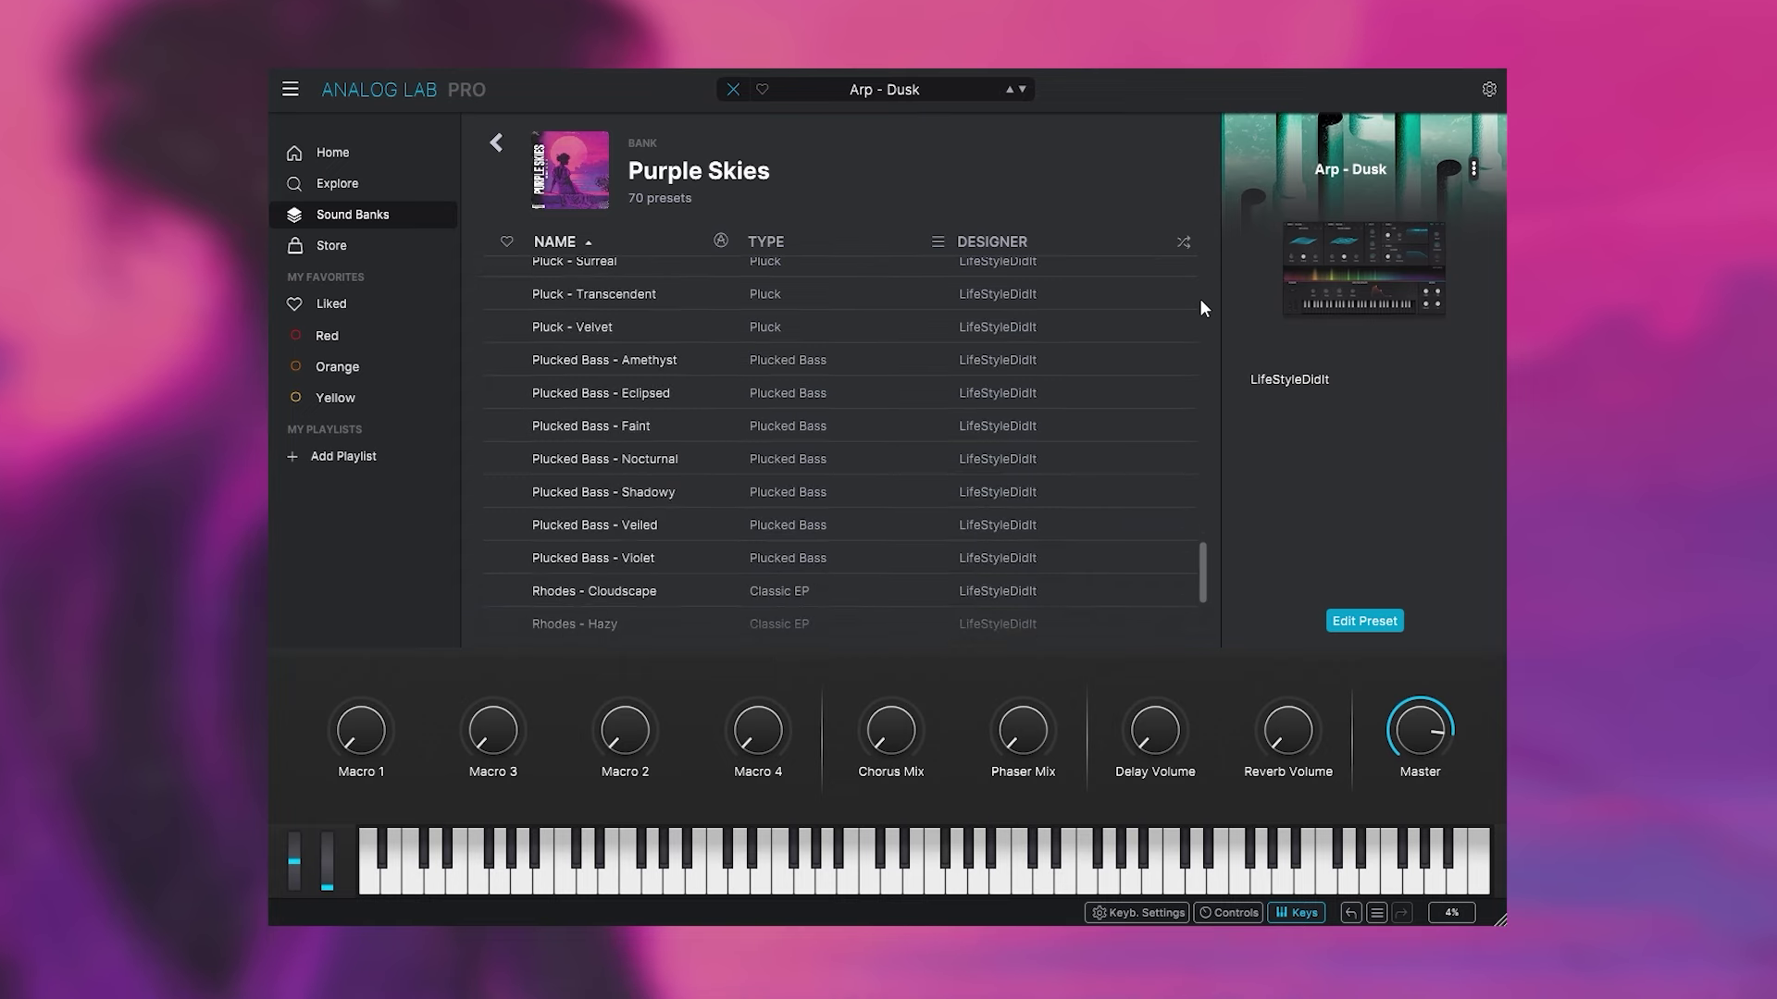
scroll(1203, 308, down, 7)
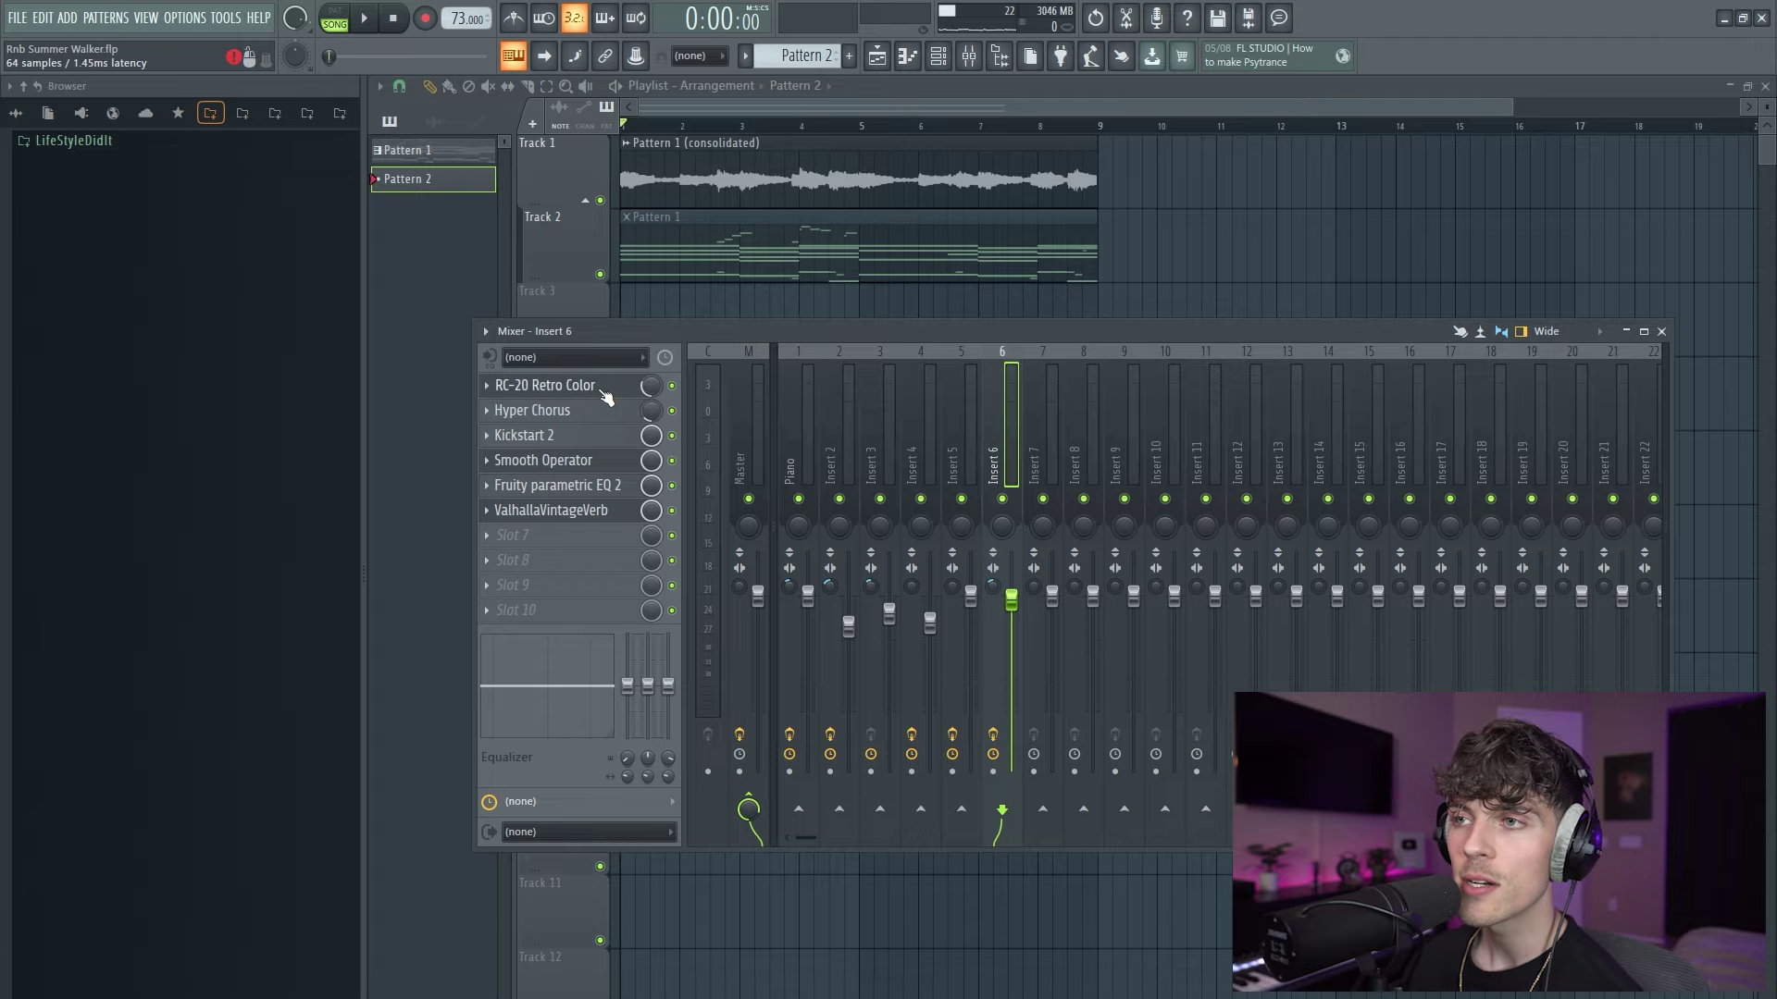
Review the RC-20 Retro Color and Hyper Chorus settings on mixer Insert 6.
click(602, 388)
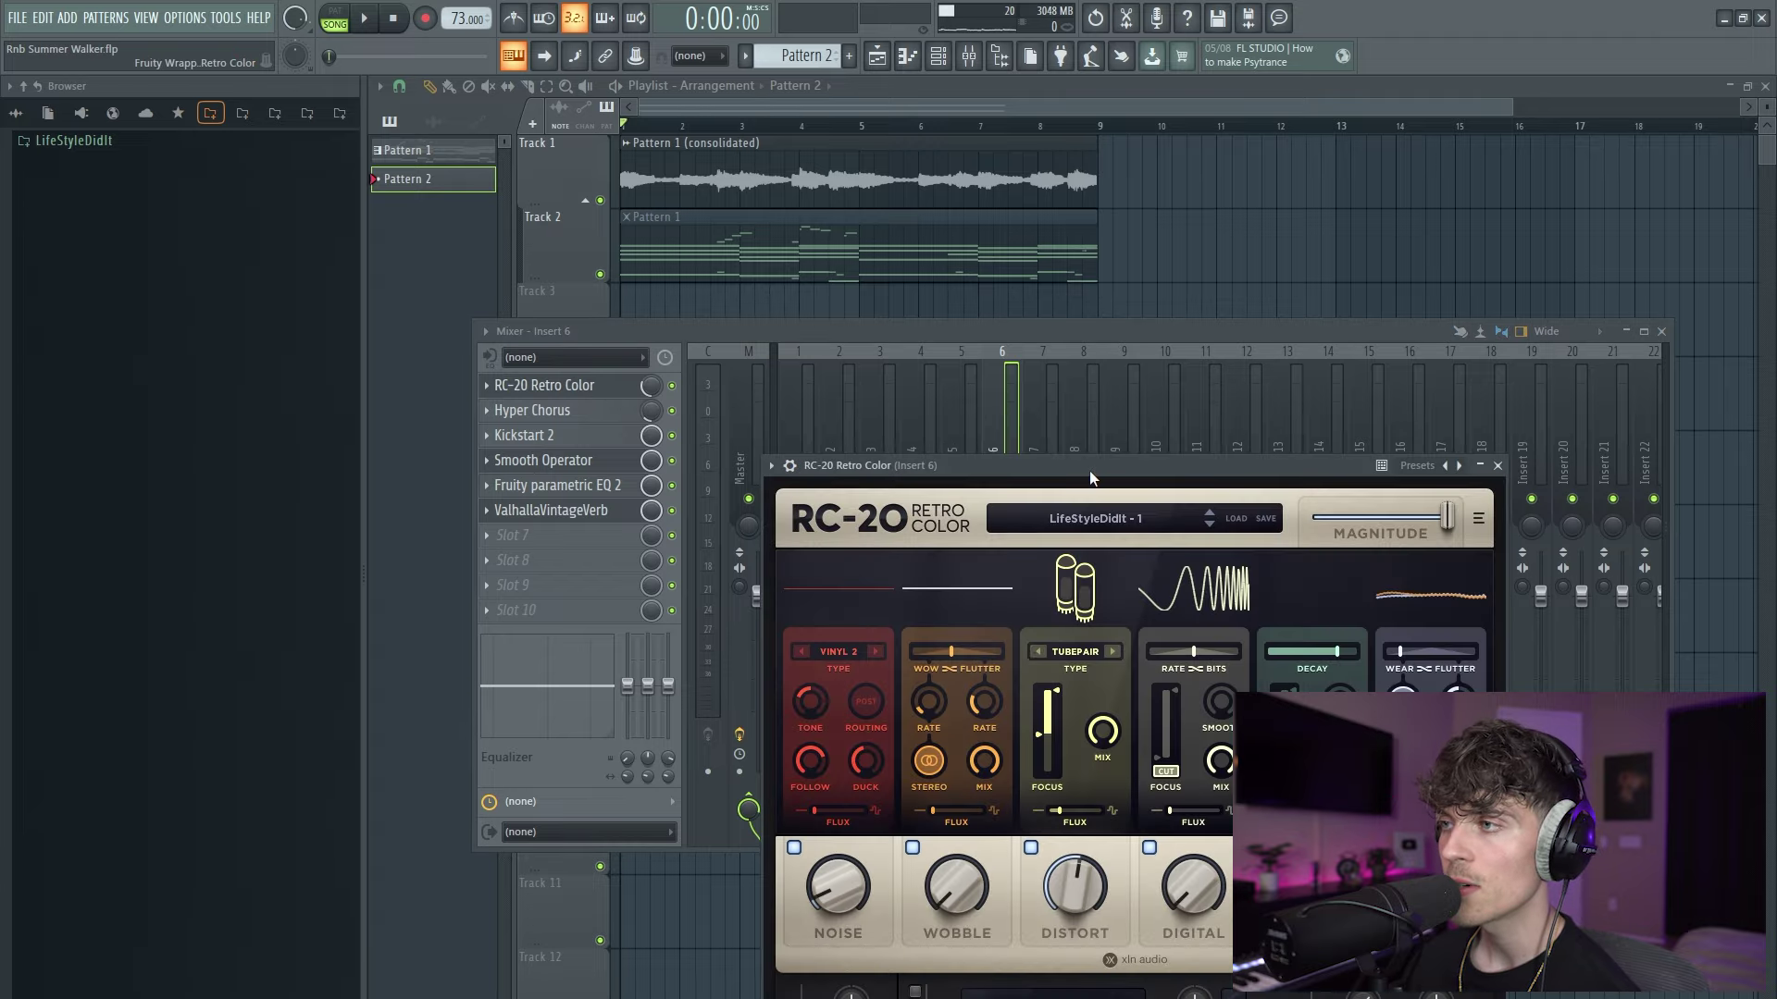
drag(1091, 470, 1024, 346)
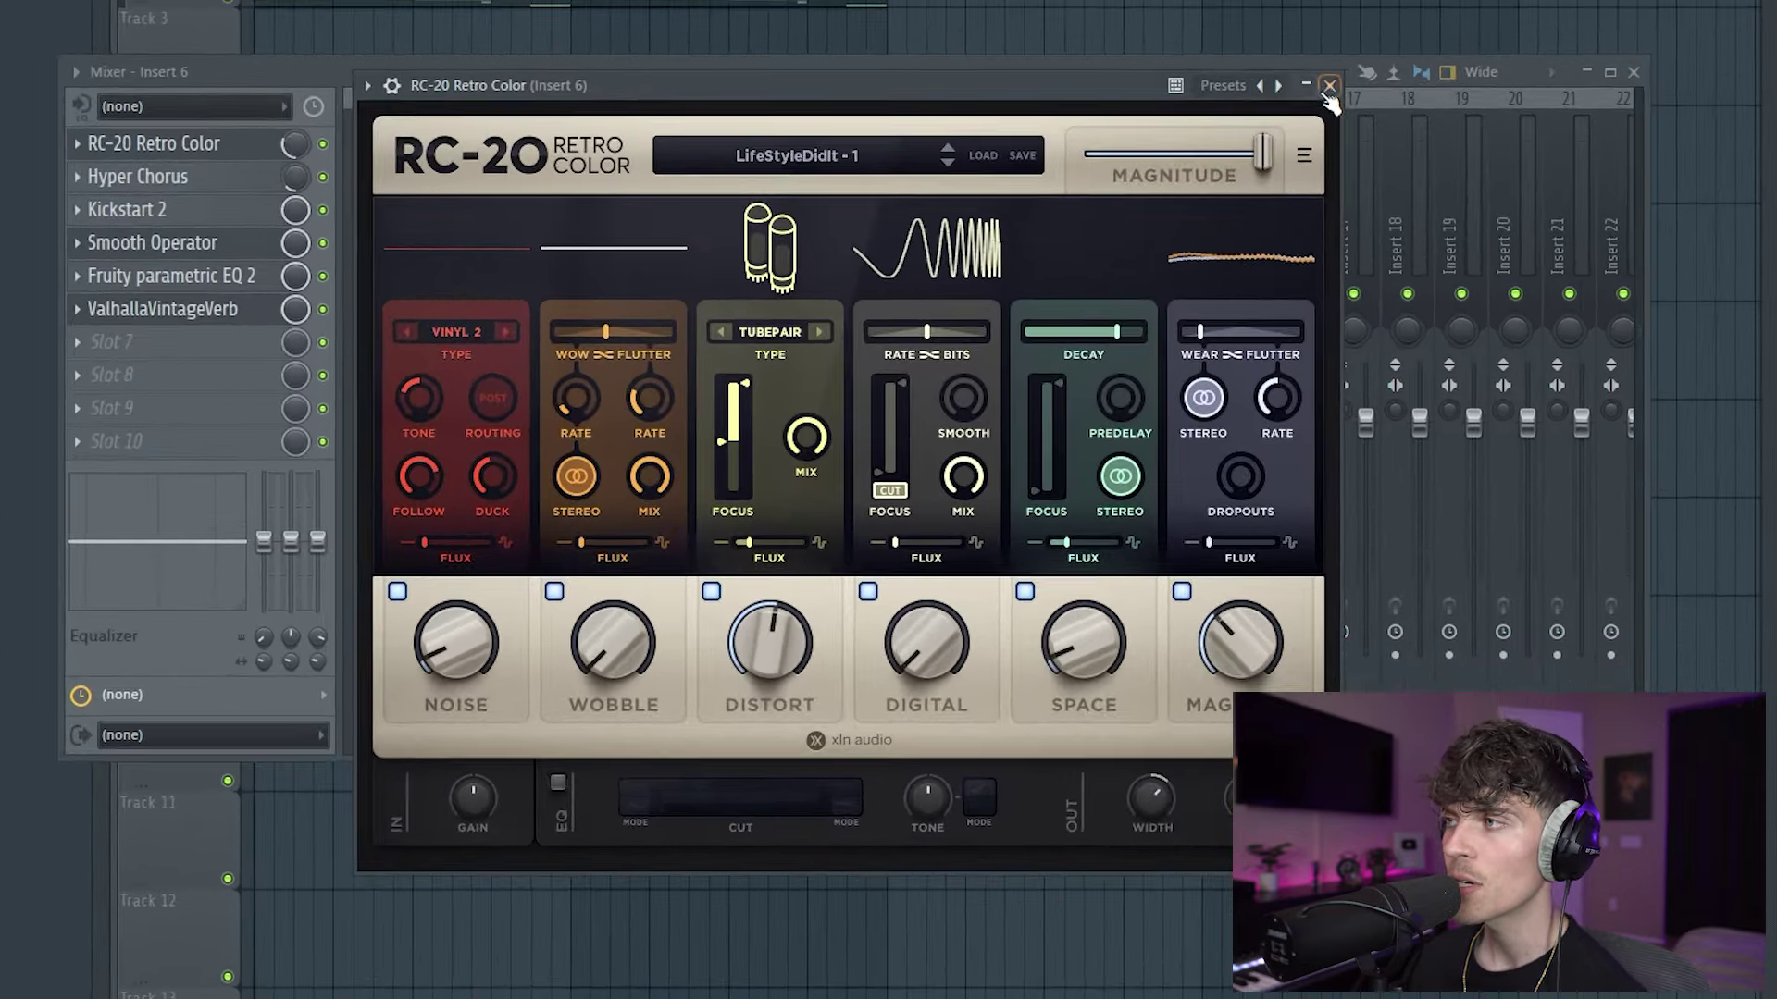
click(1432, 341)
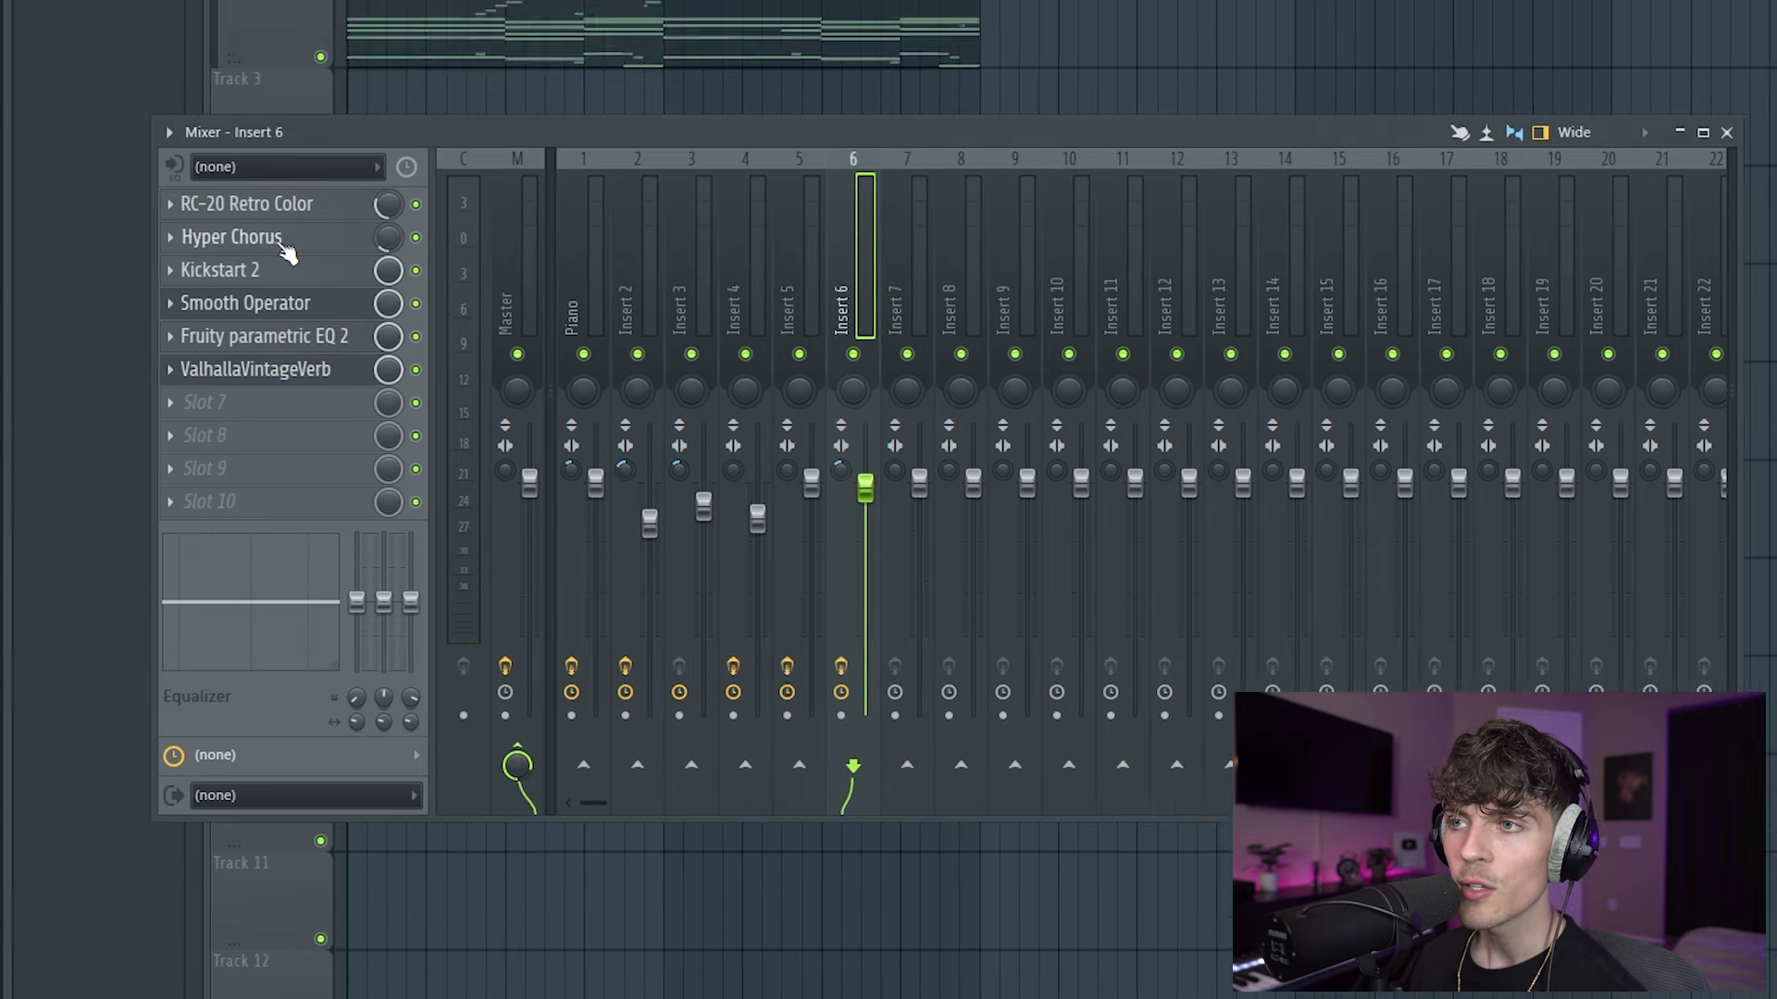
click(185, 174)
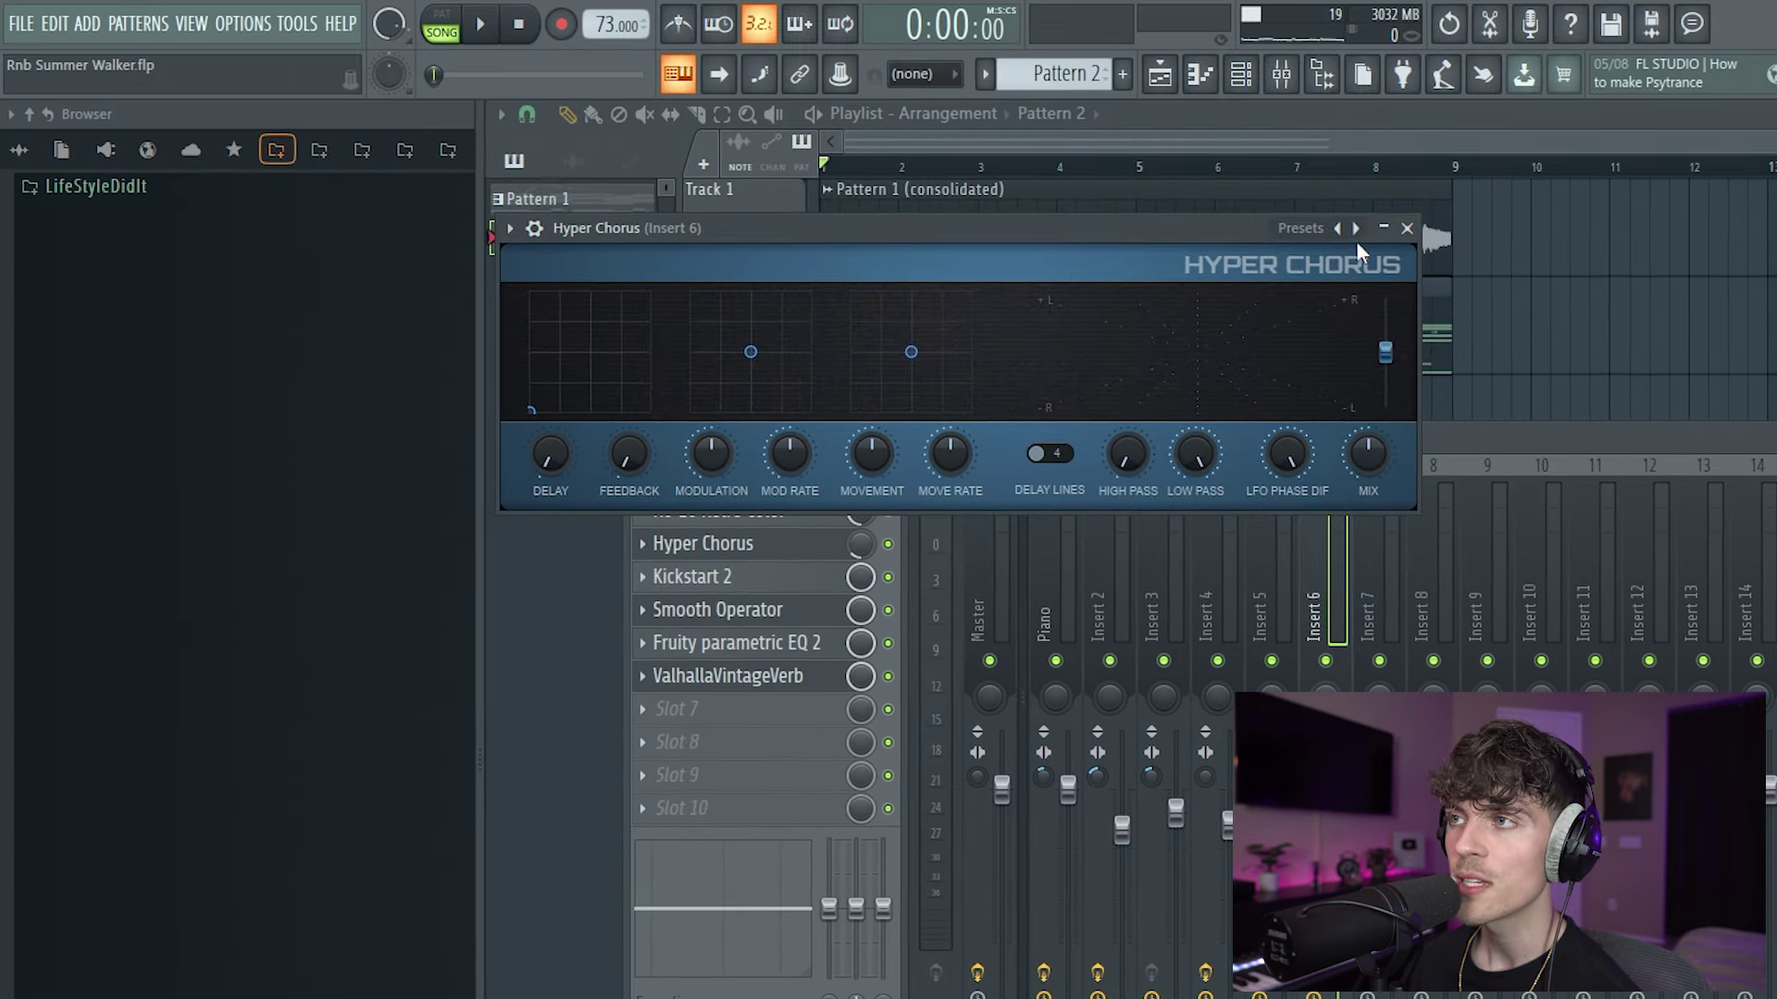
click(1408, 230)
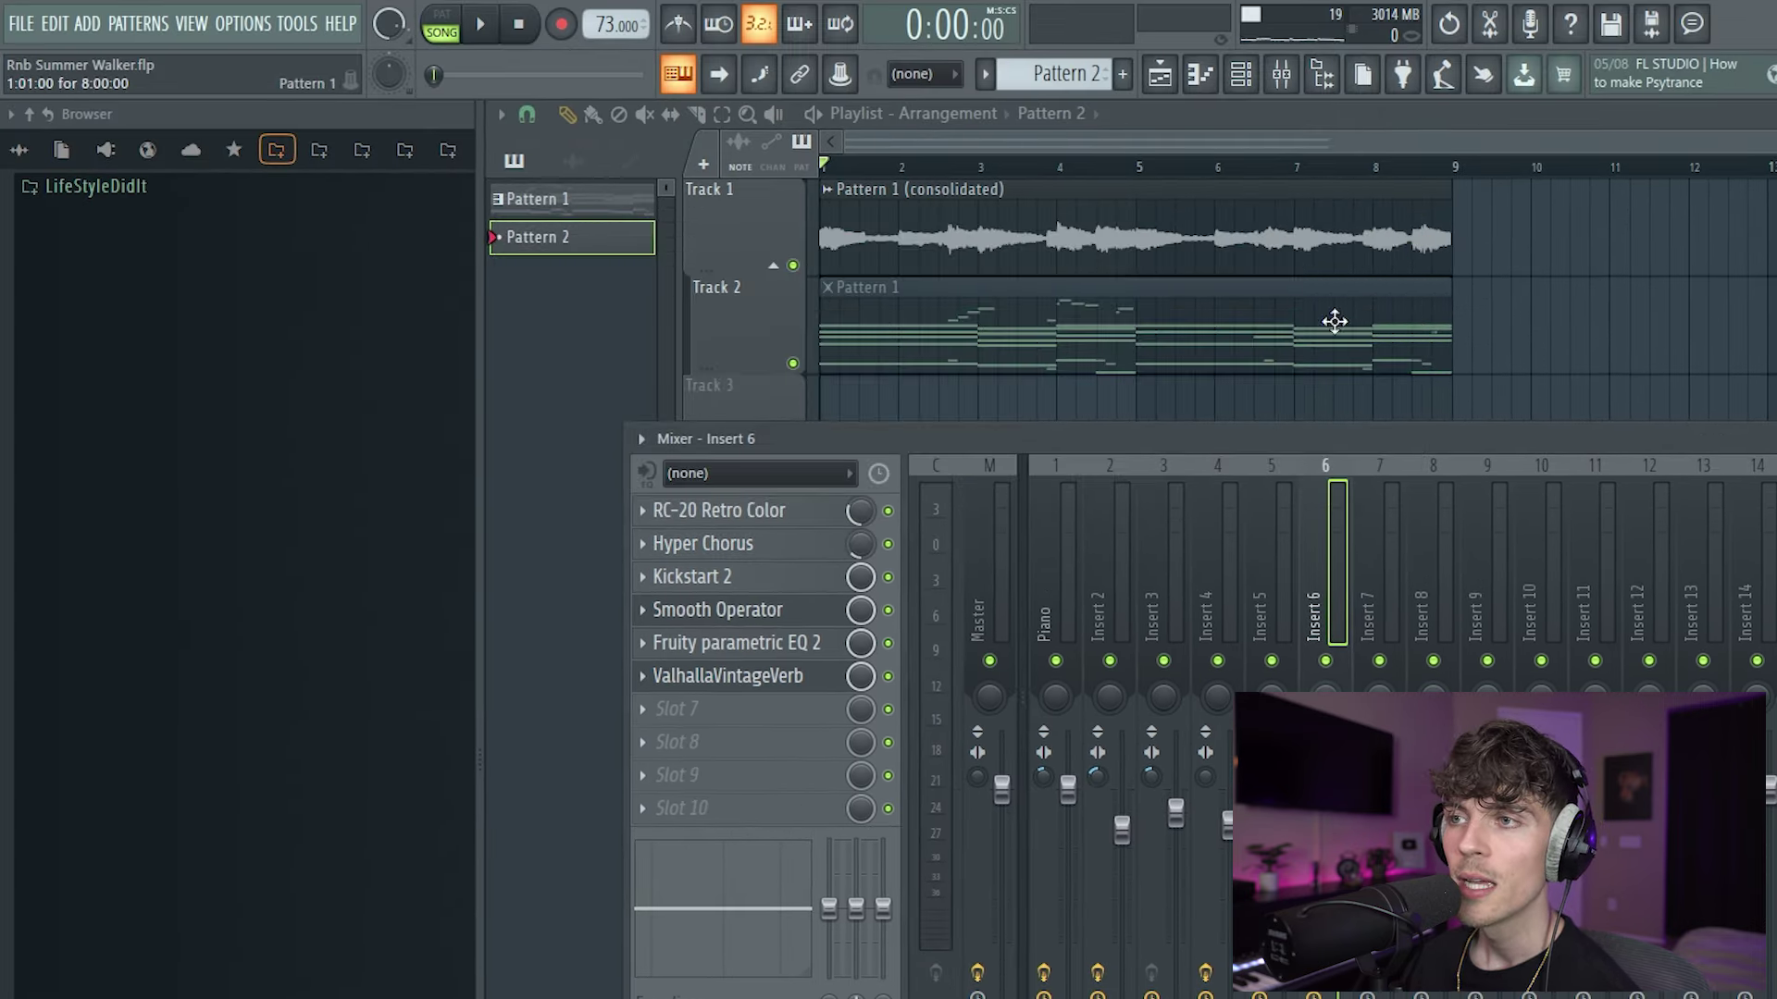
Review the Kickstart 2, Smooth Operator, Fruity parametric EQ 2 and ValhallaVintageVerb settings on mixer Insert 6.
click(738, 580)
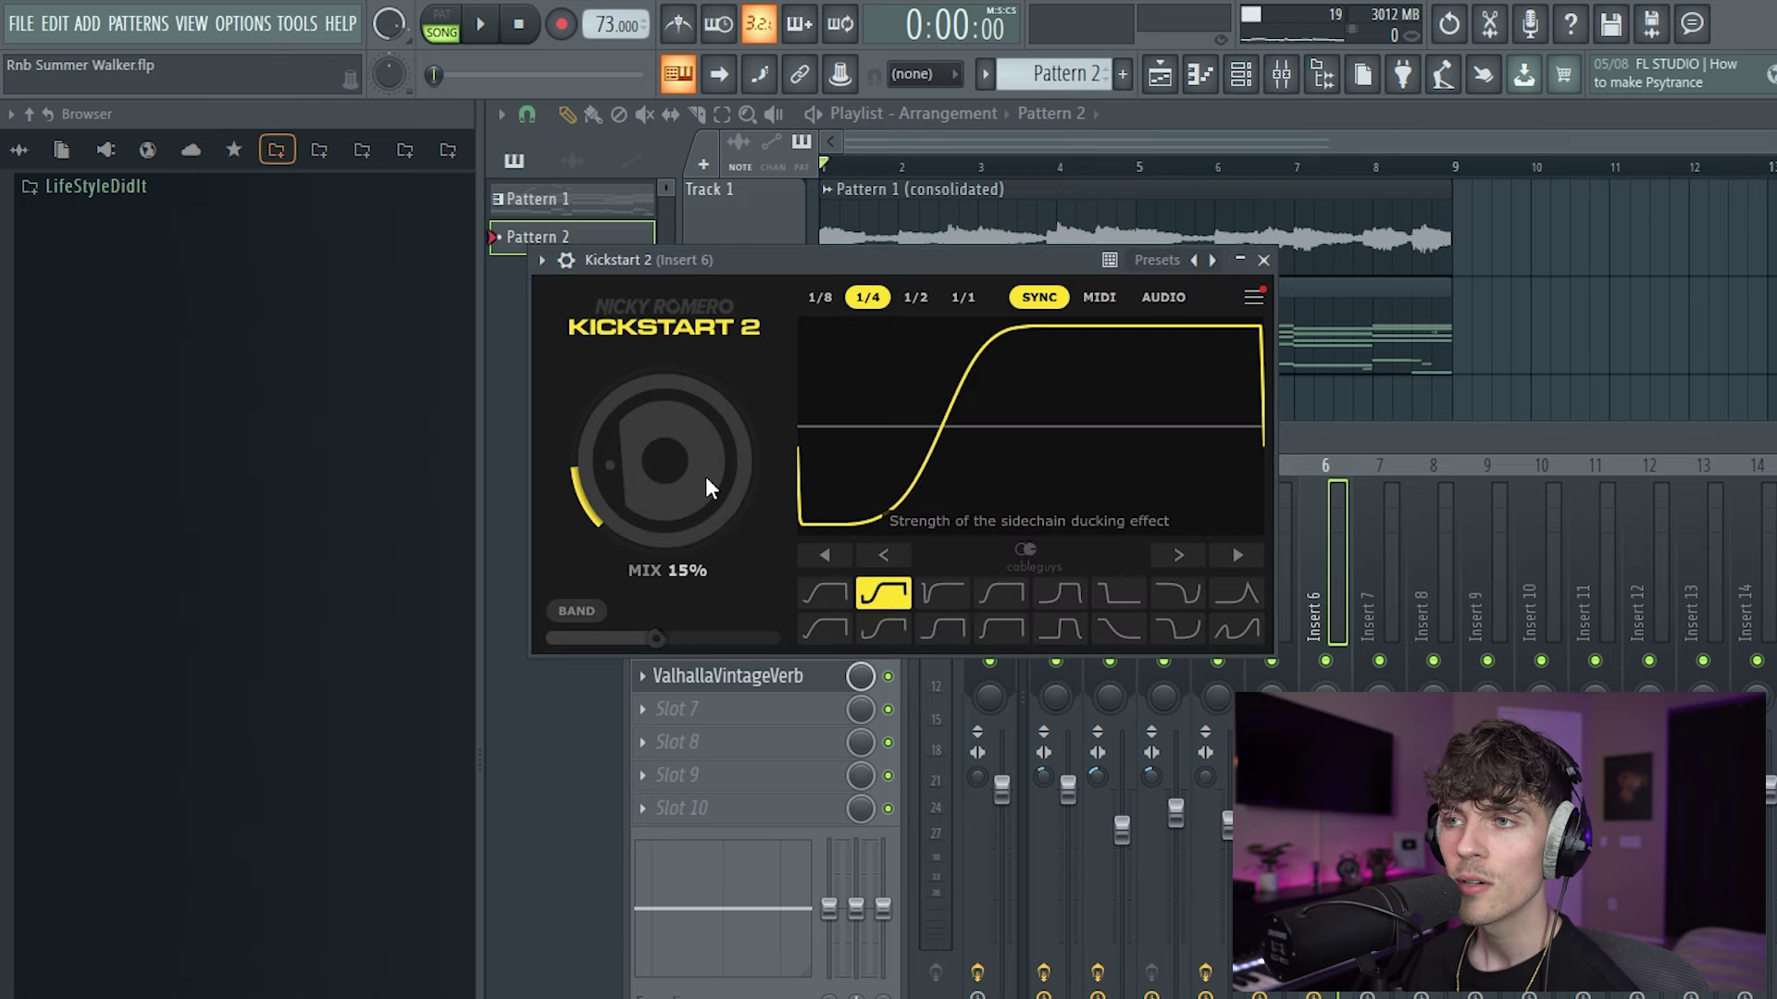
click(1263, 260)
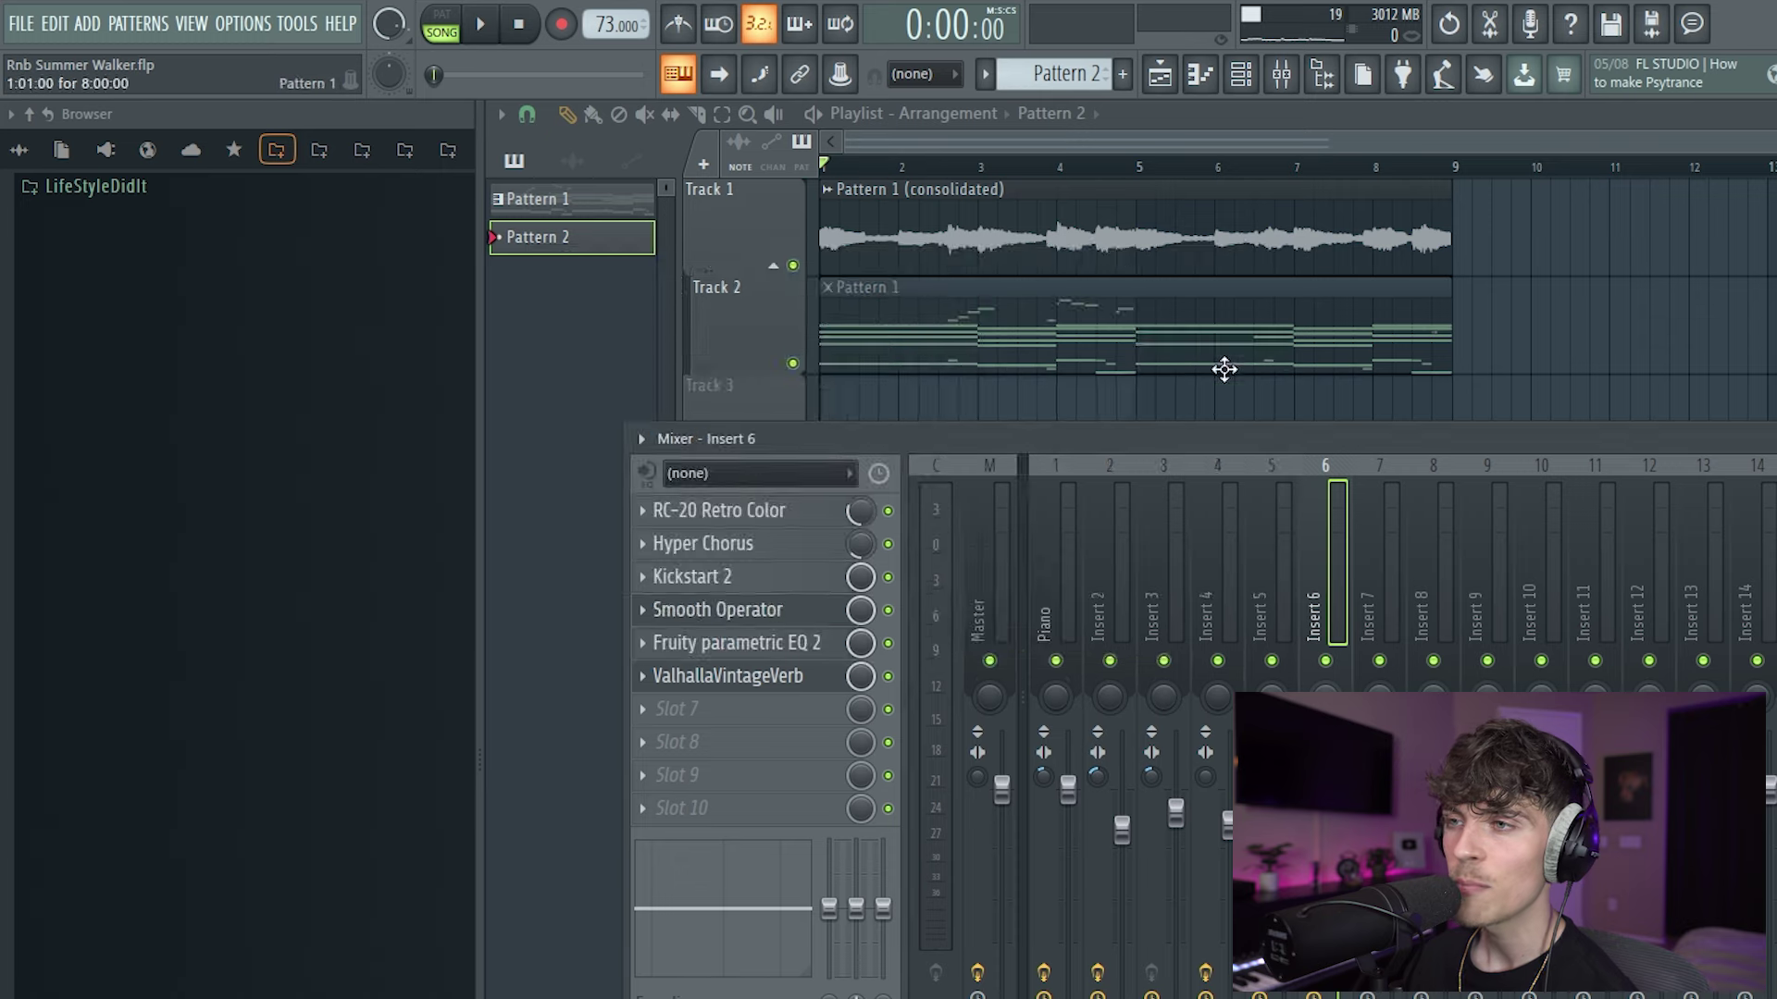
click(724, 619)
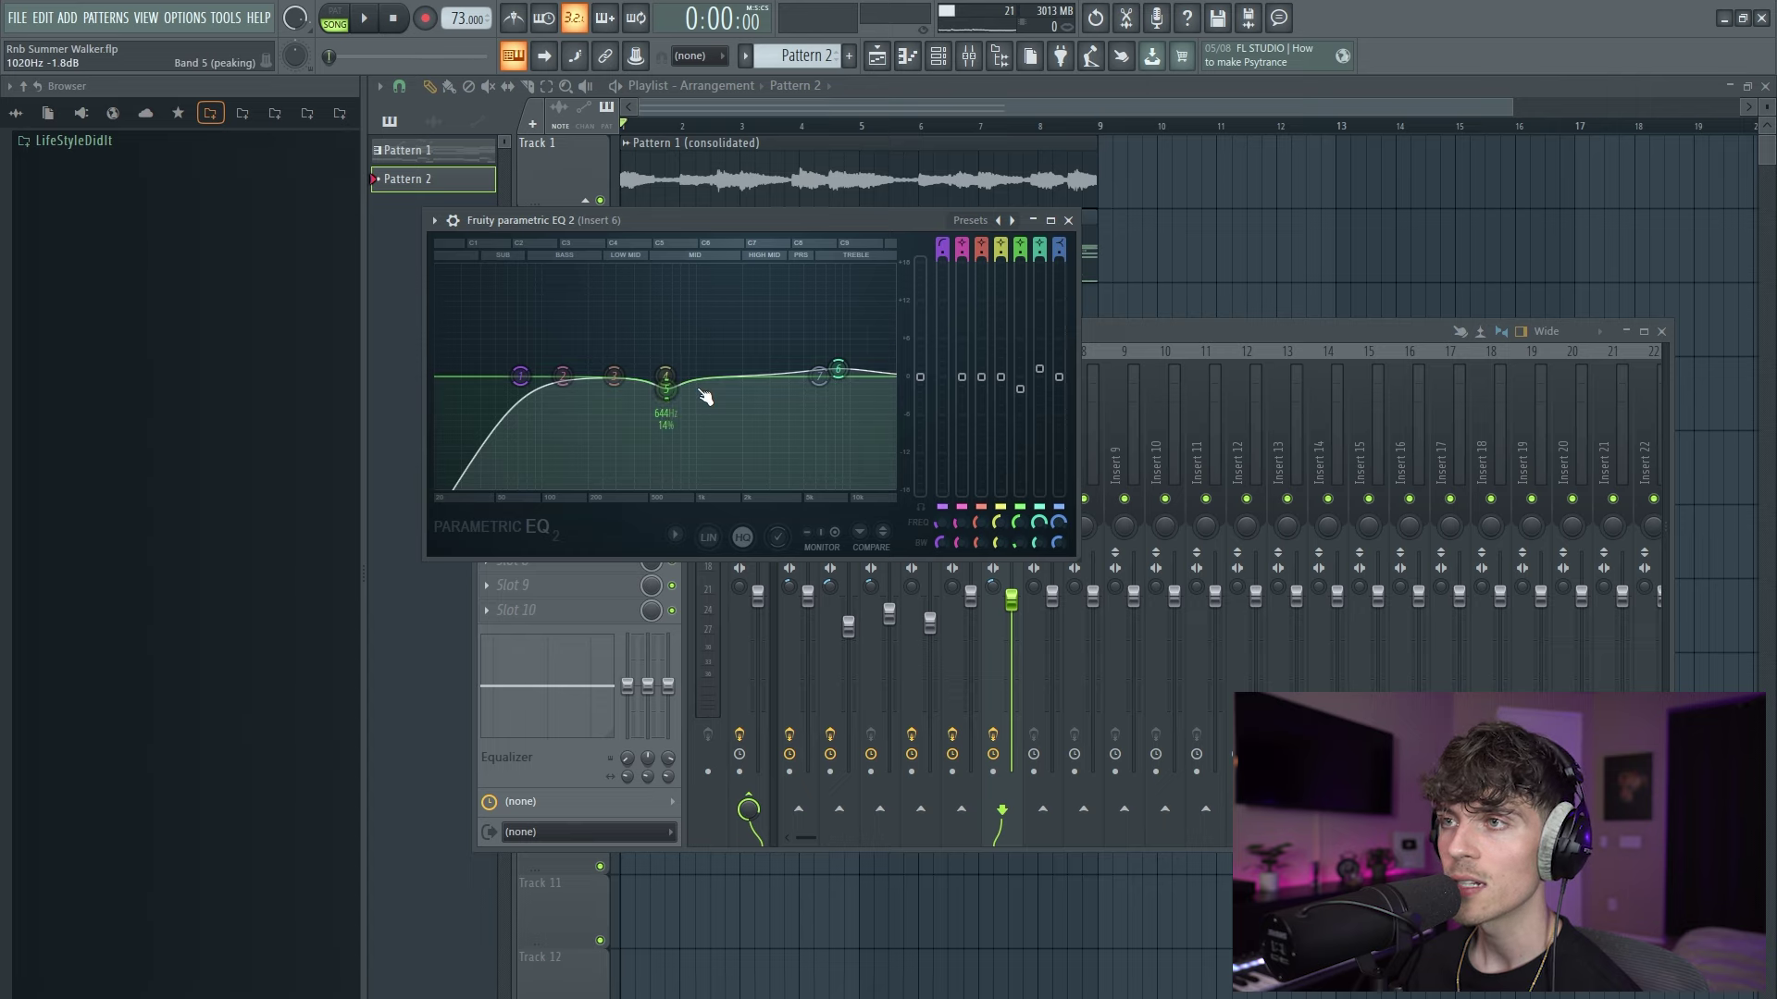
click(1068, 221)
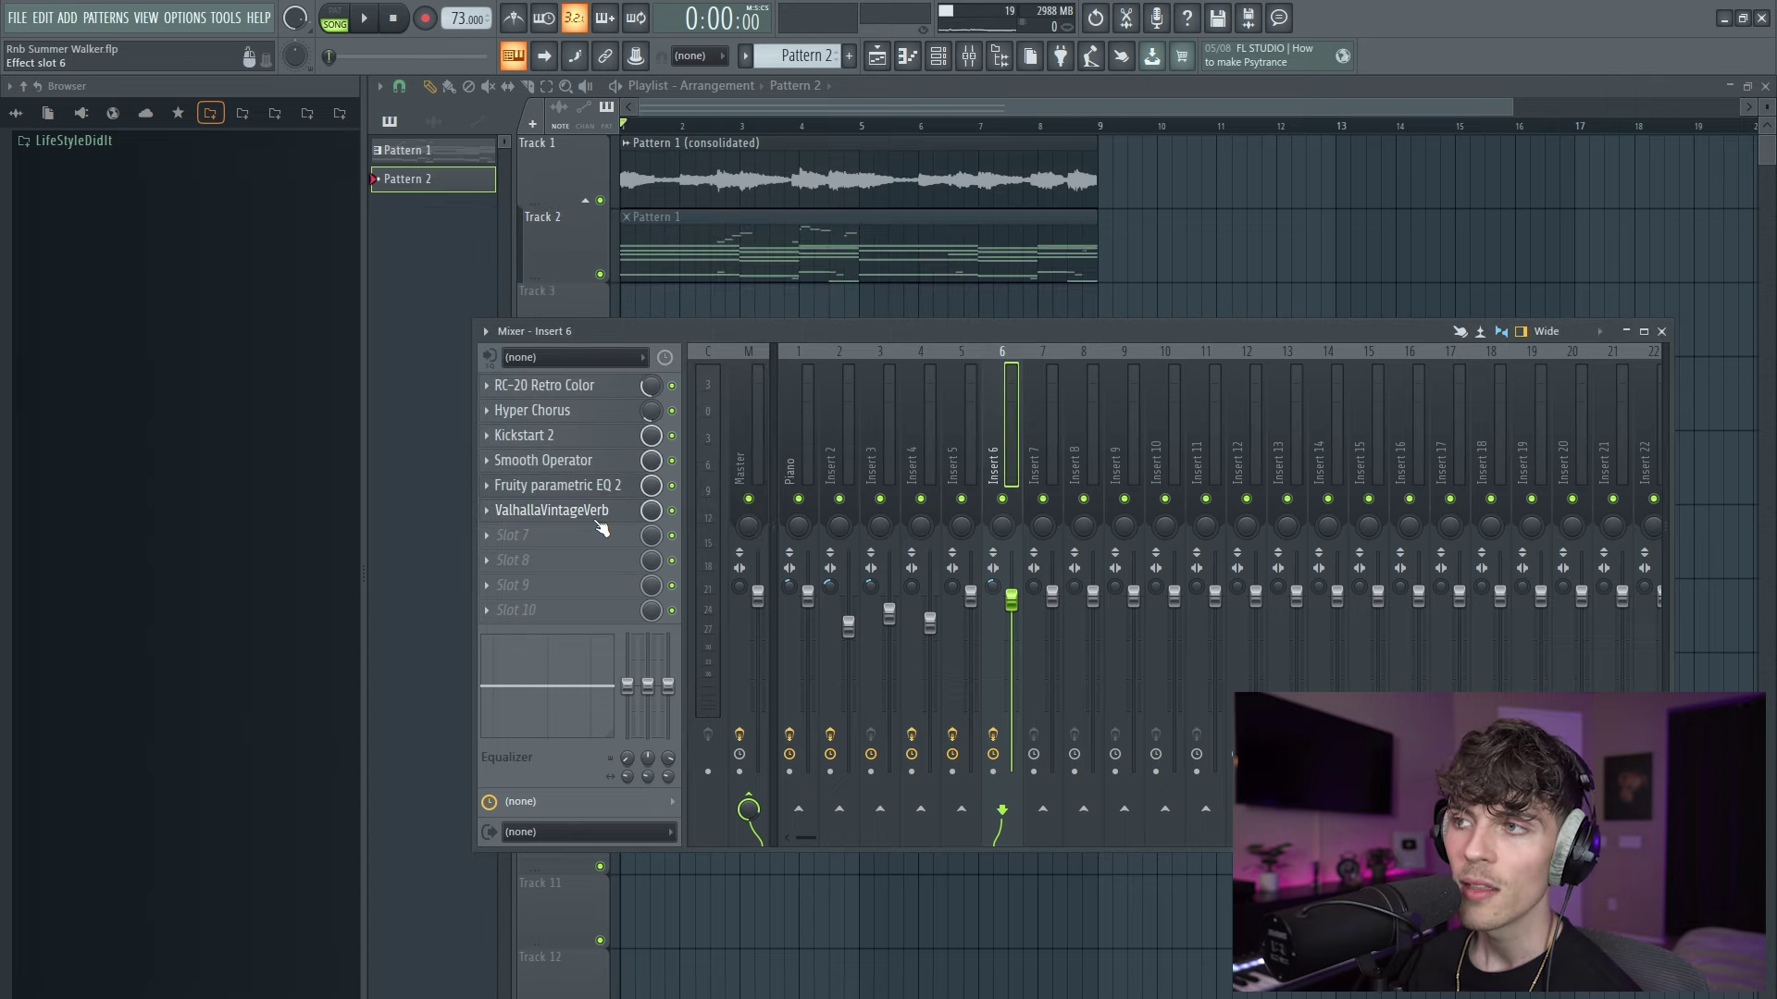
click(593, 515)
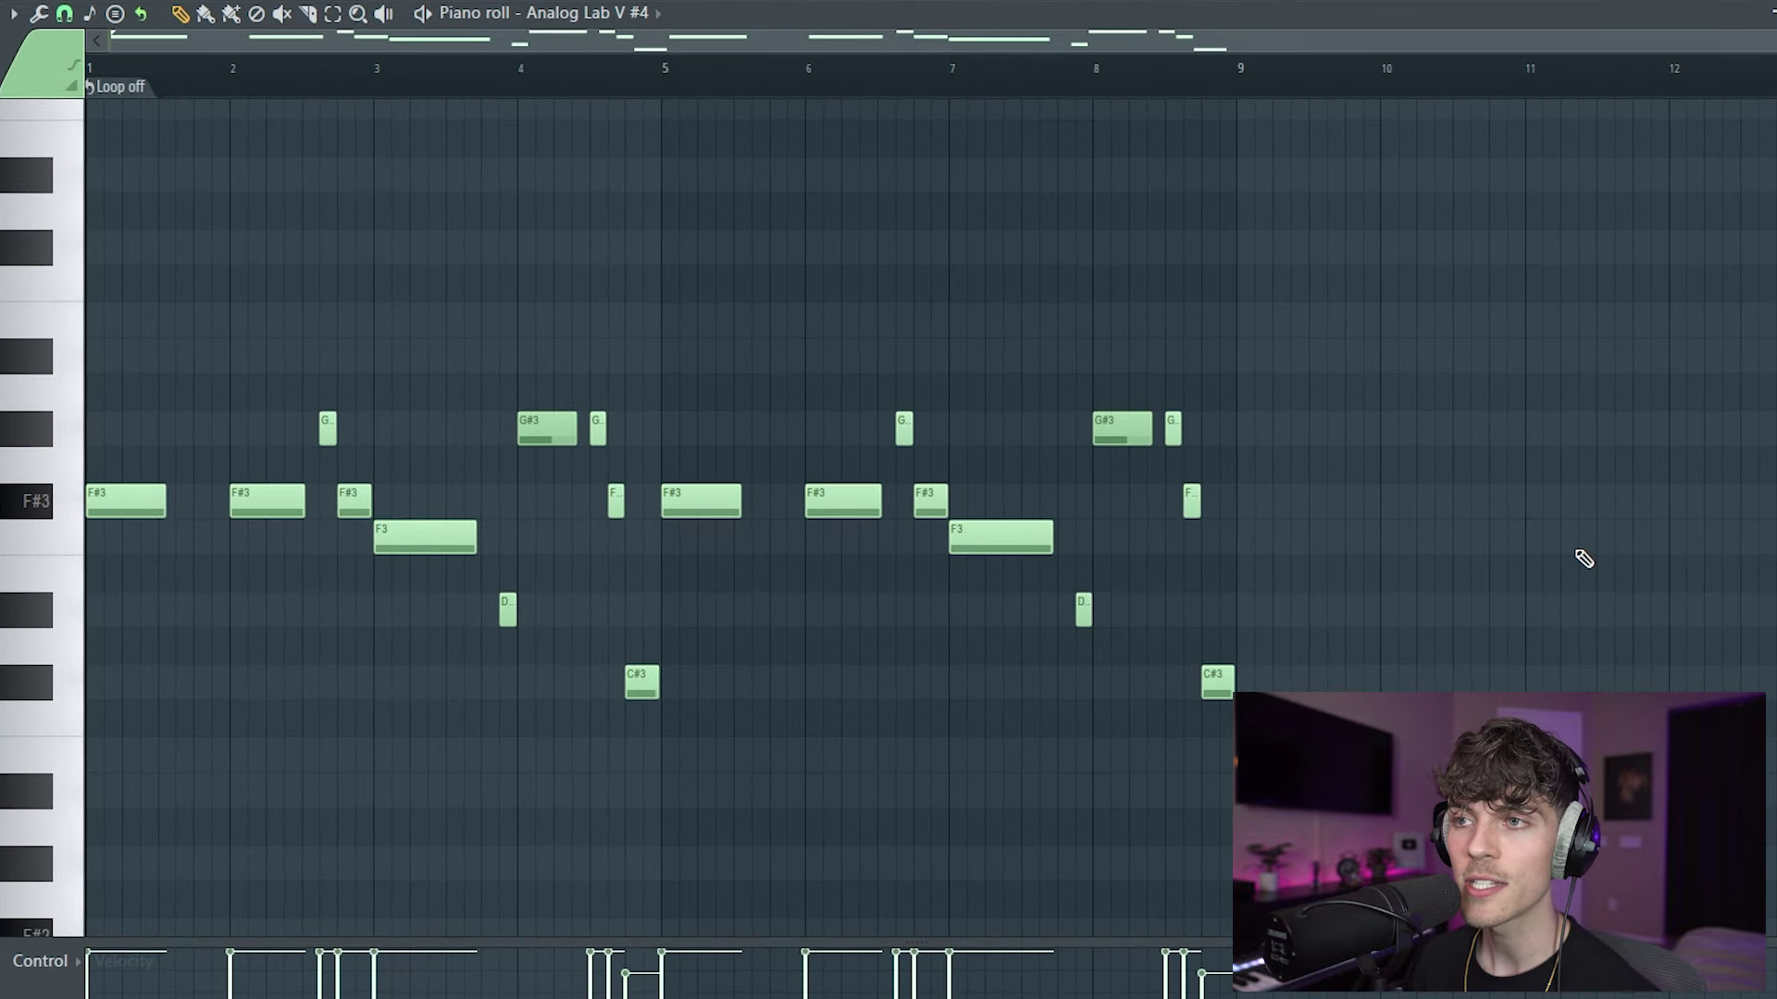
Transpose all Analog Lab V #4 notes up nine semitones so that the first note is D#4.
key(shift+Up)
key(shift+Up)
key(shift+Up)
key(shift+Up)
key(shift+Up)
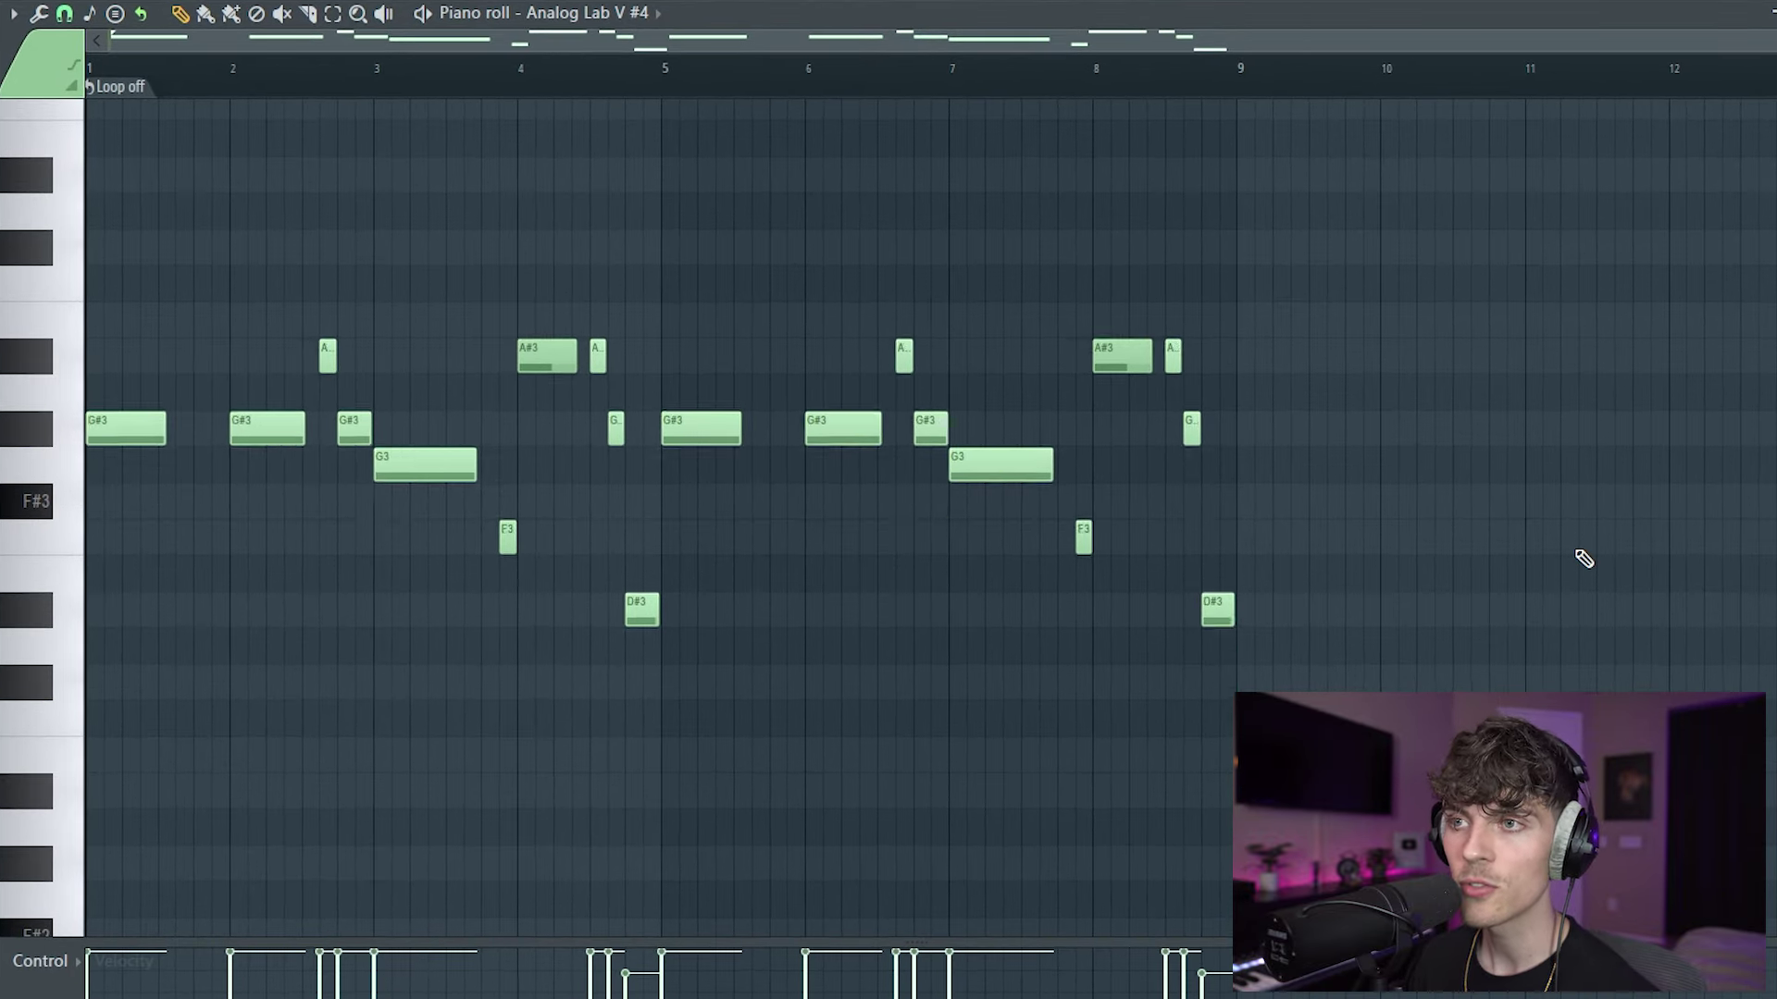
key(shift+Up)
key(shift+Up)
key(shift+Up)
key(shift+Up)
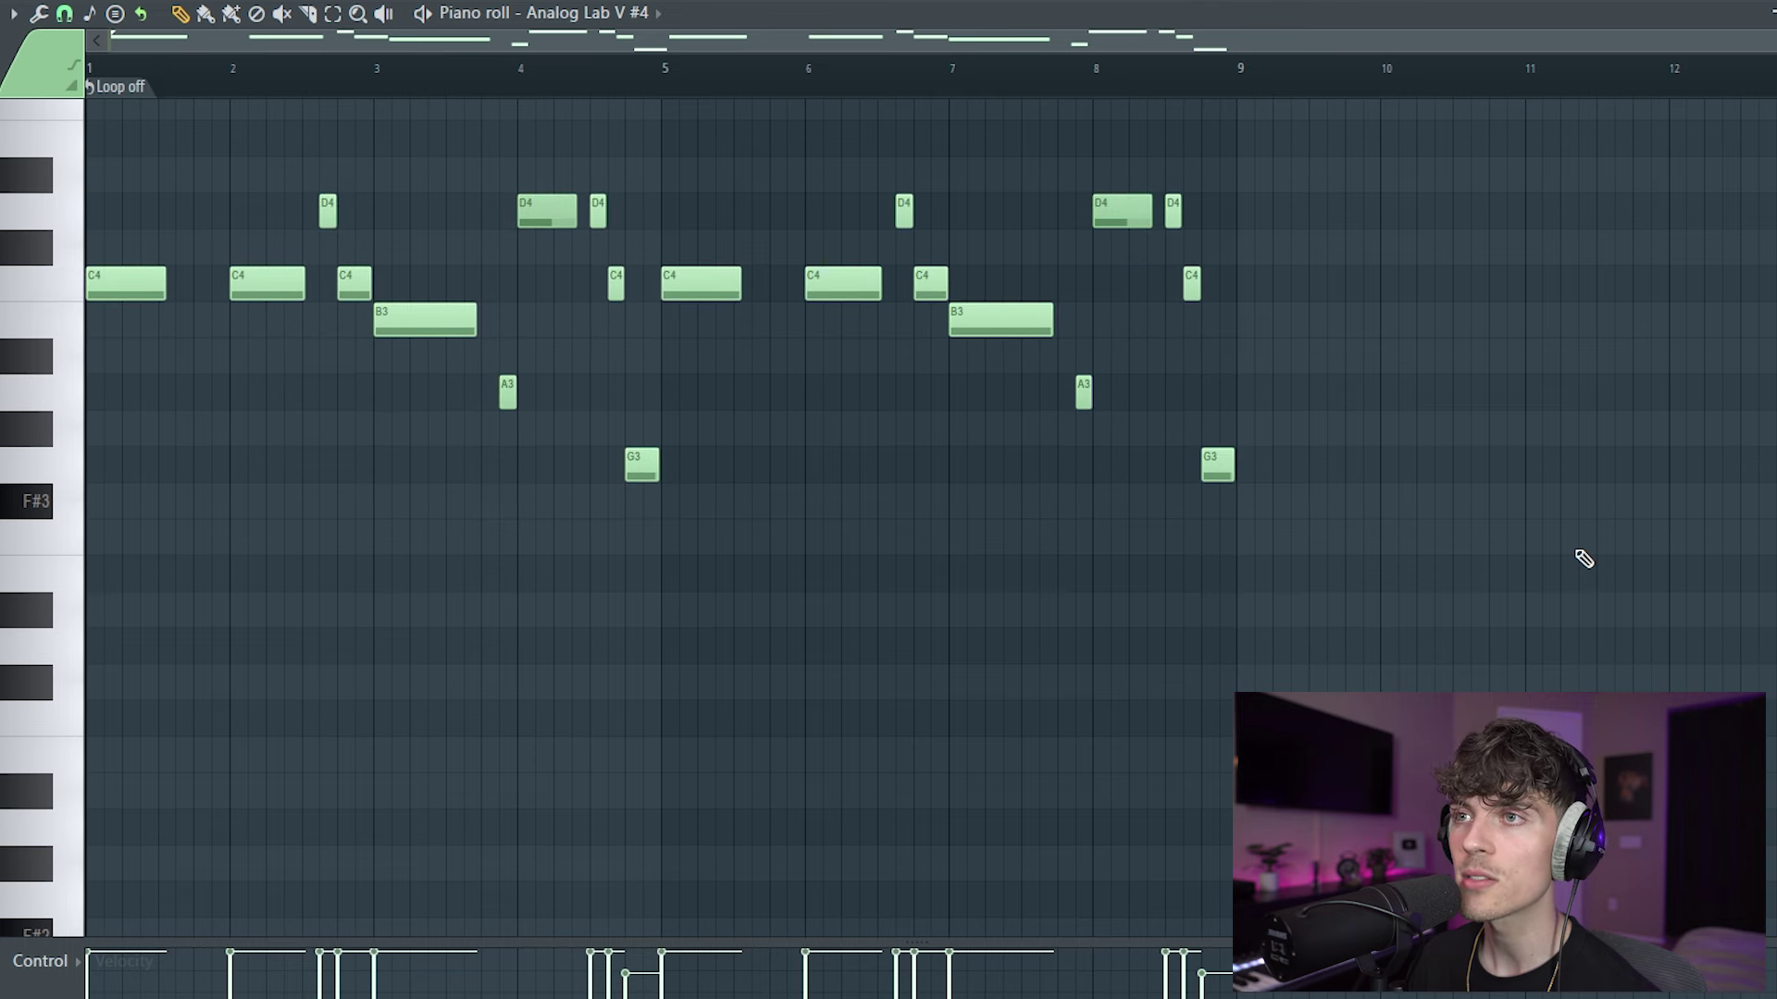
Drop all Analog Lab V #4 notes by one octave and play the result.
scroll(1467, 575, up, 3)
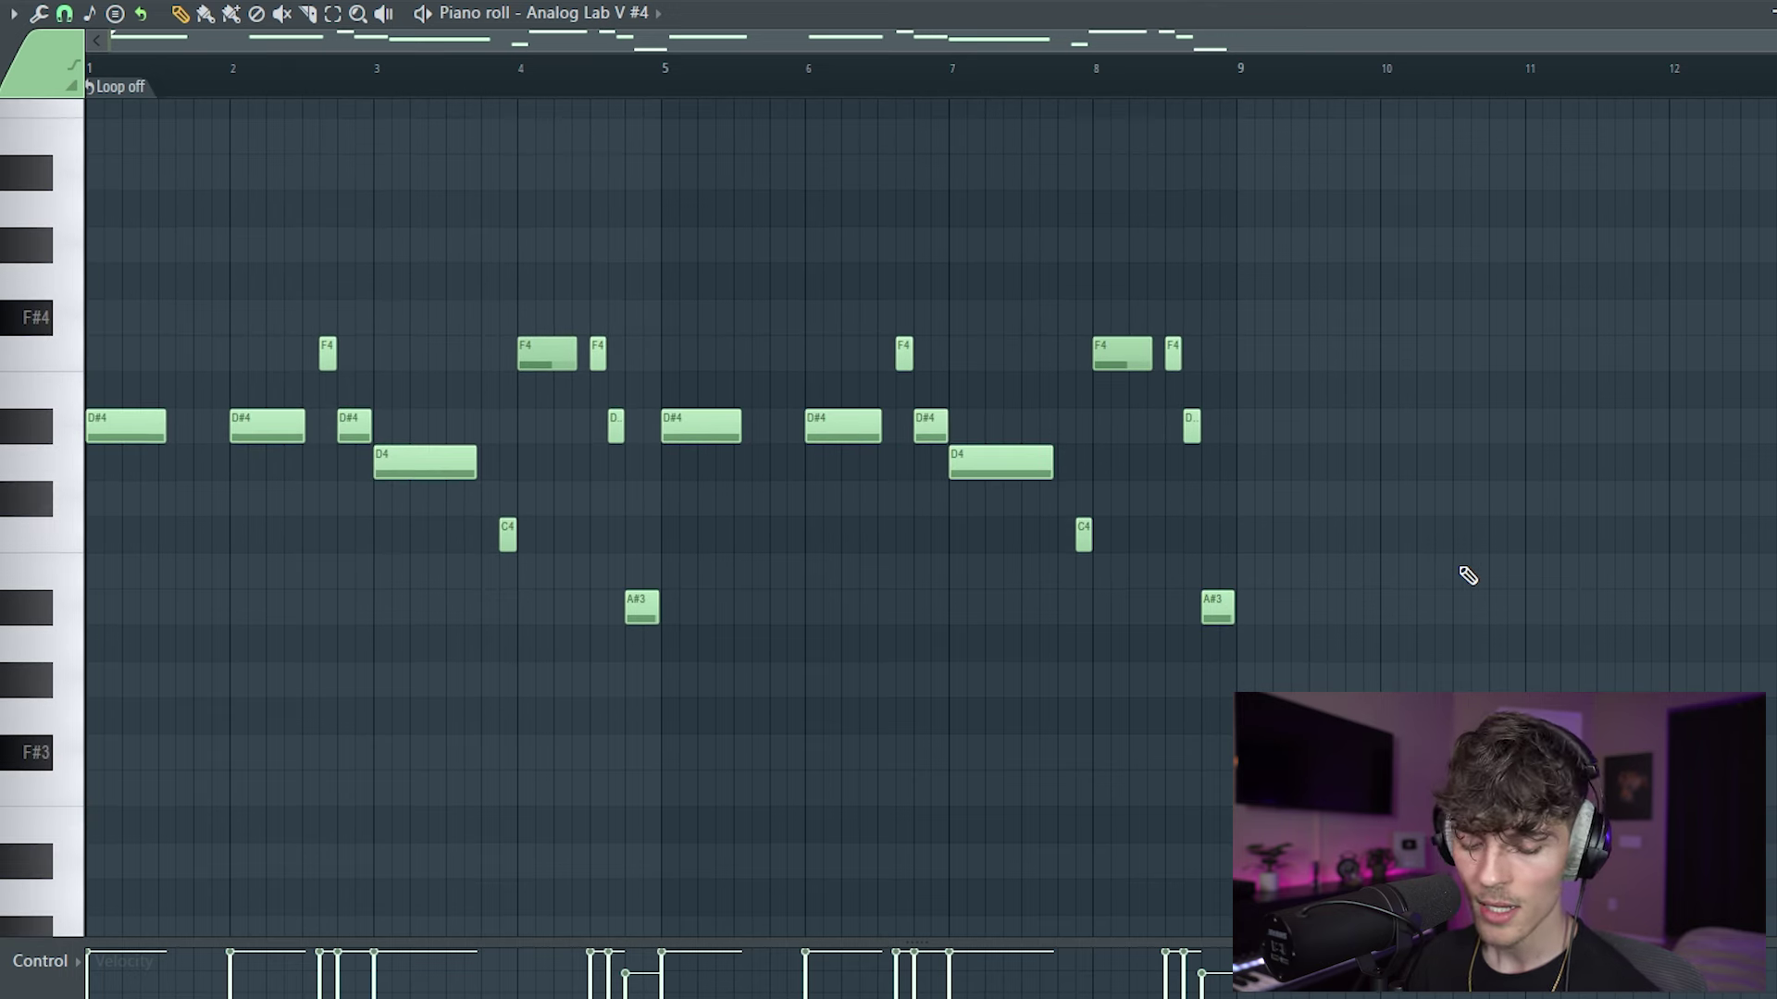
key(ctrl+Down)
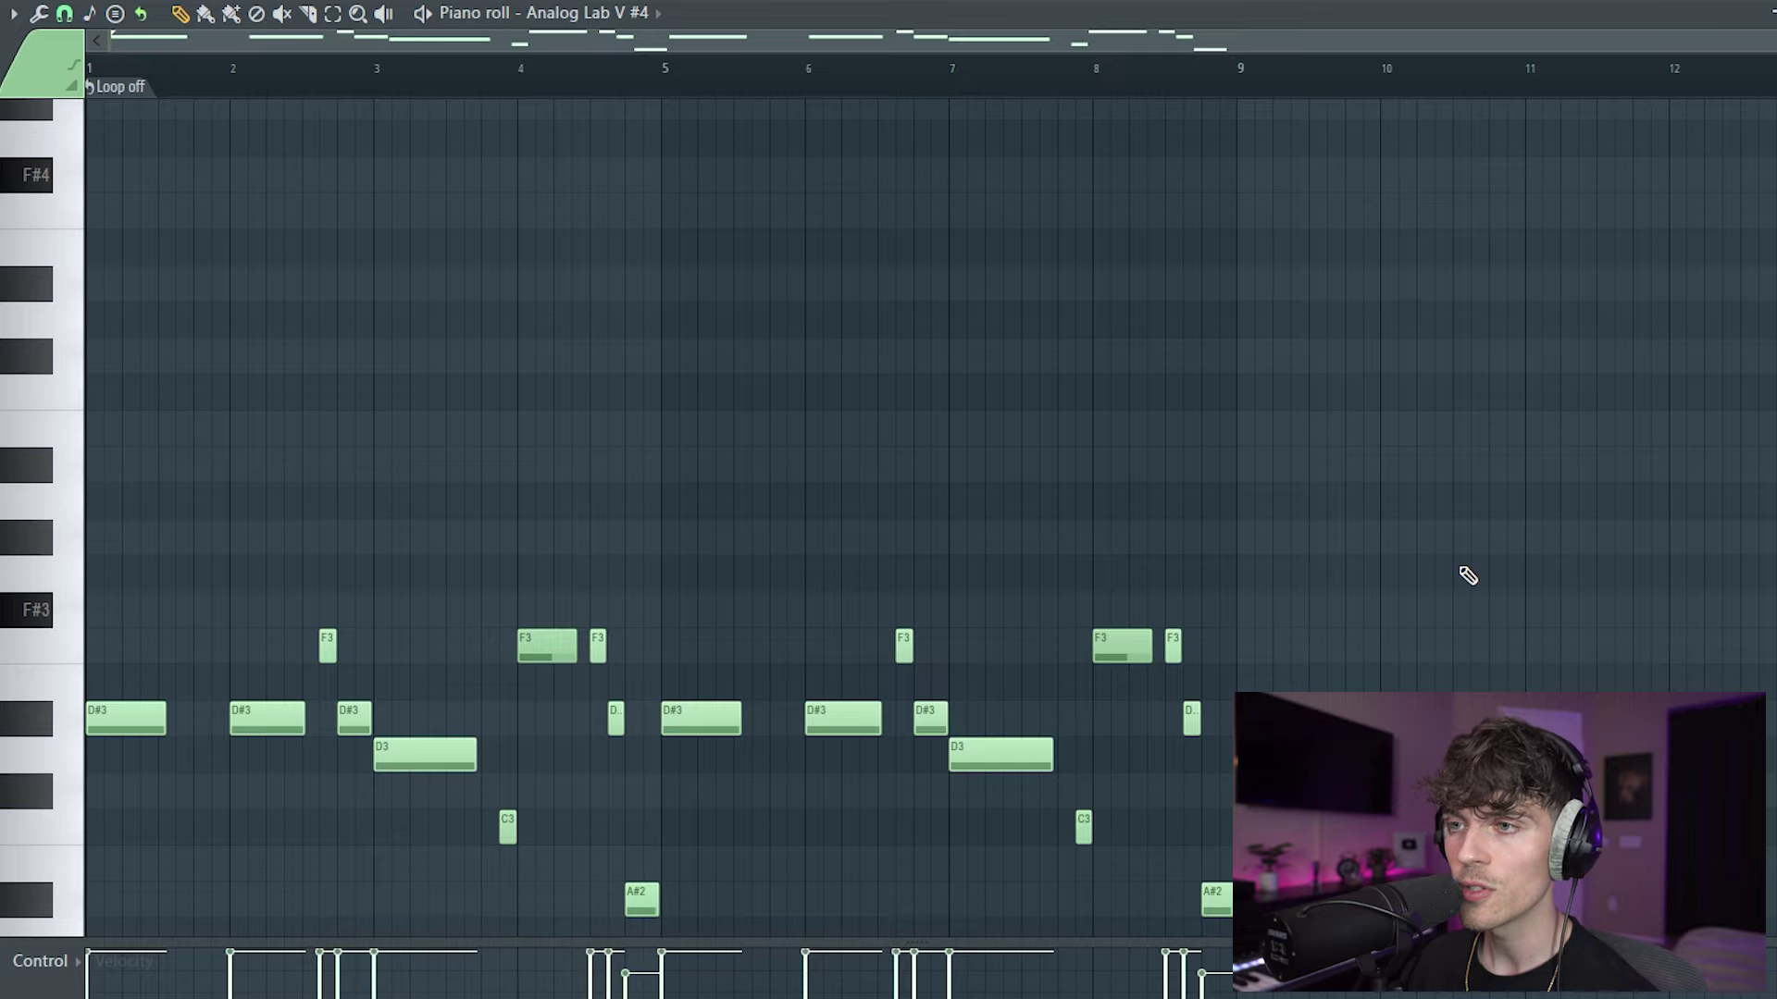
scroll(1489, 530, down, 4)
scroll(1489, 542, up, 2)
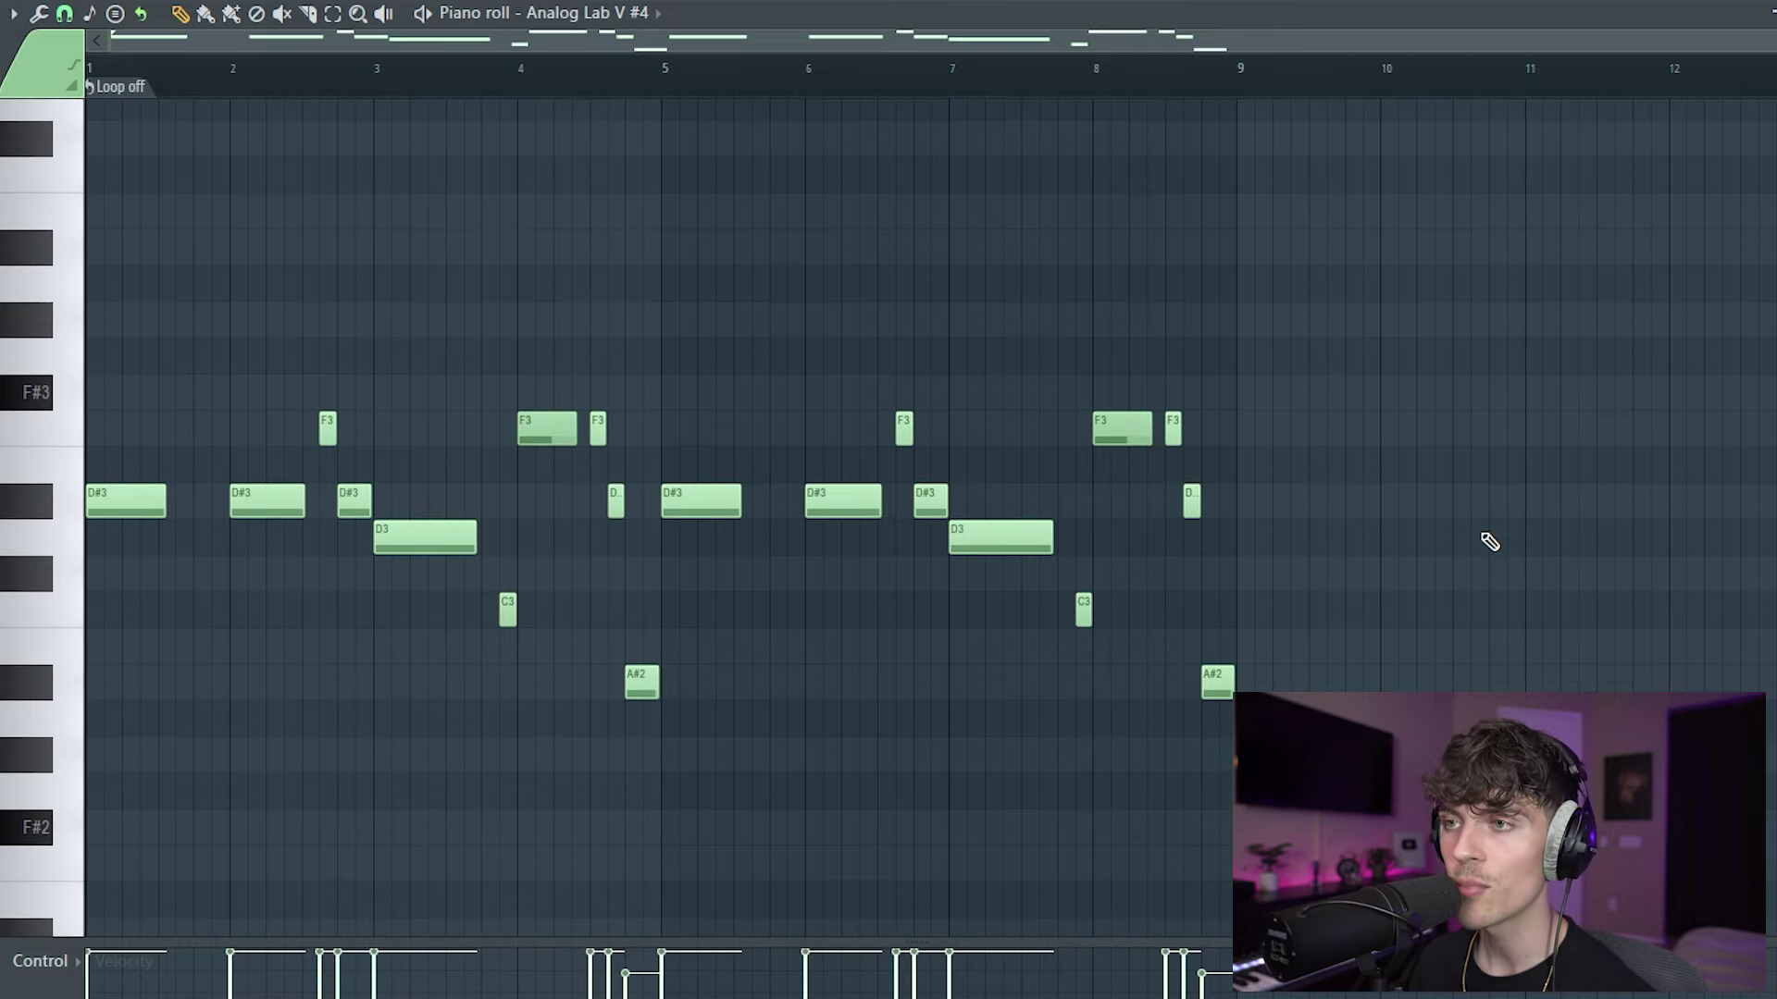
key(space)
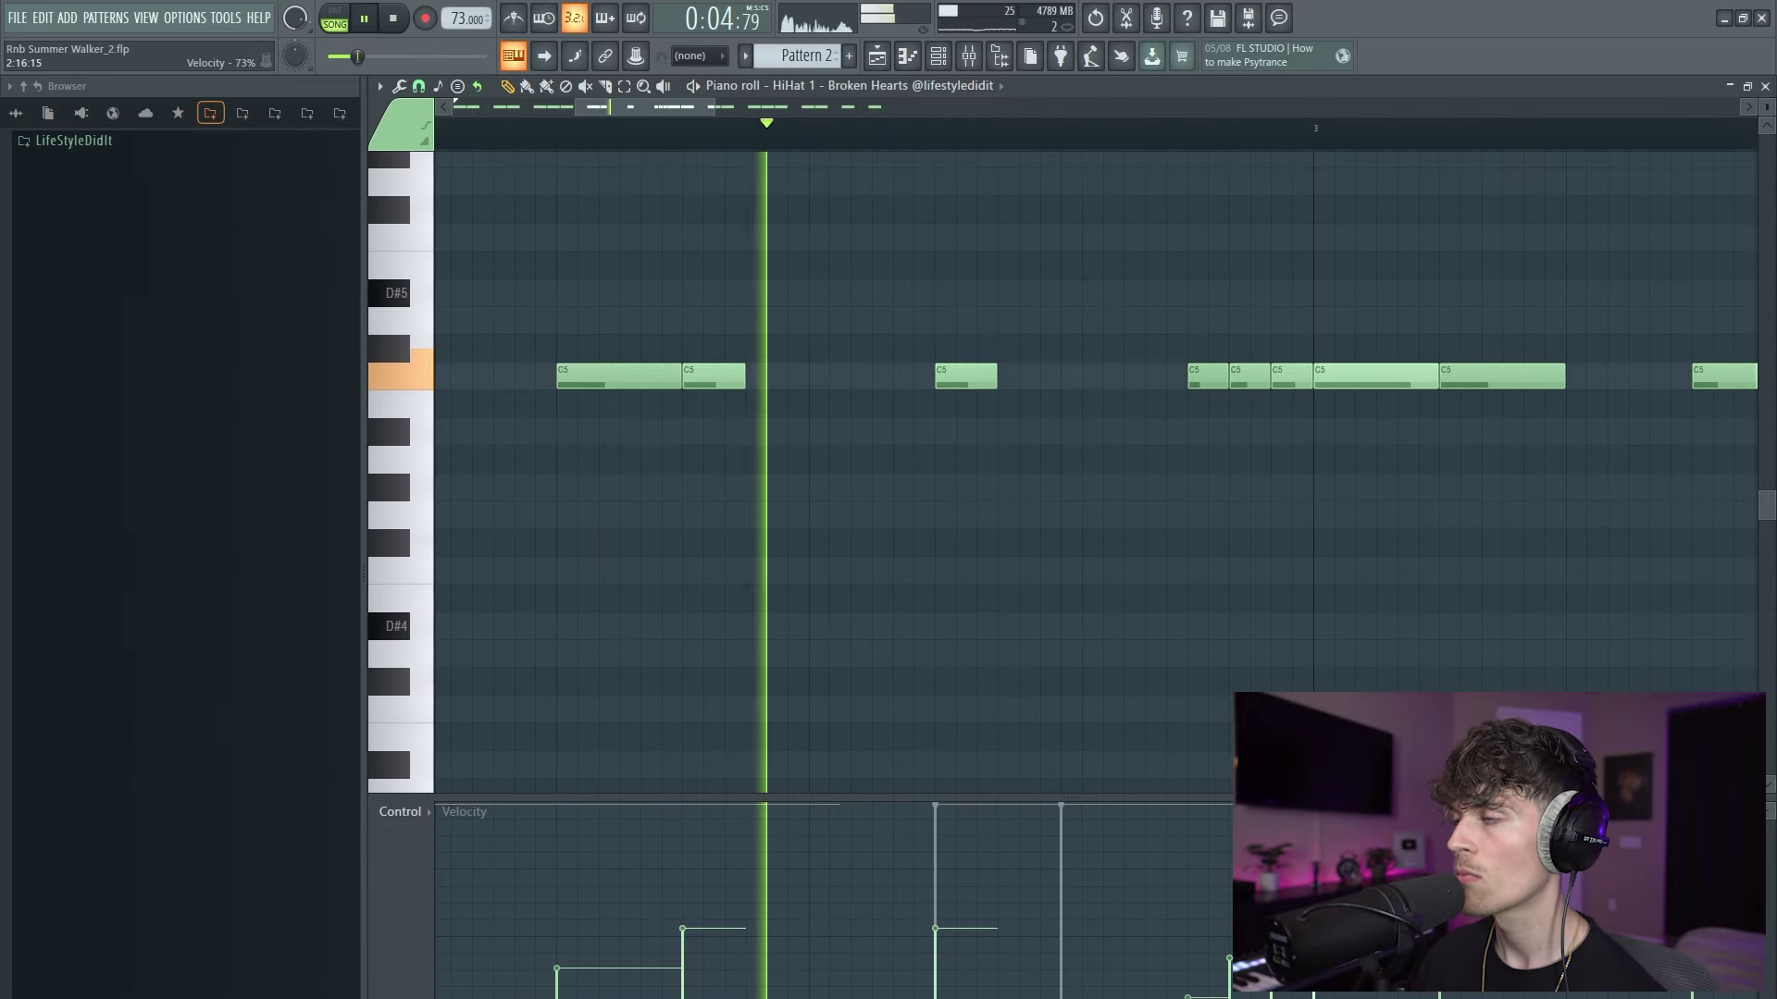
Shorten the HiHat 1 note at the start of bar 4, add two short C5 notes after it and play the pattern.
scroll(939, 138, down, 6)
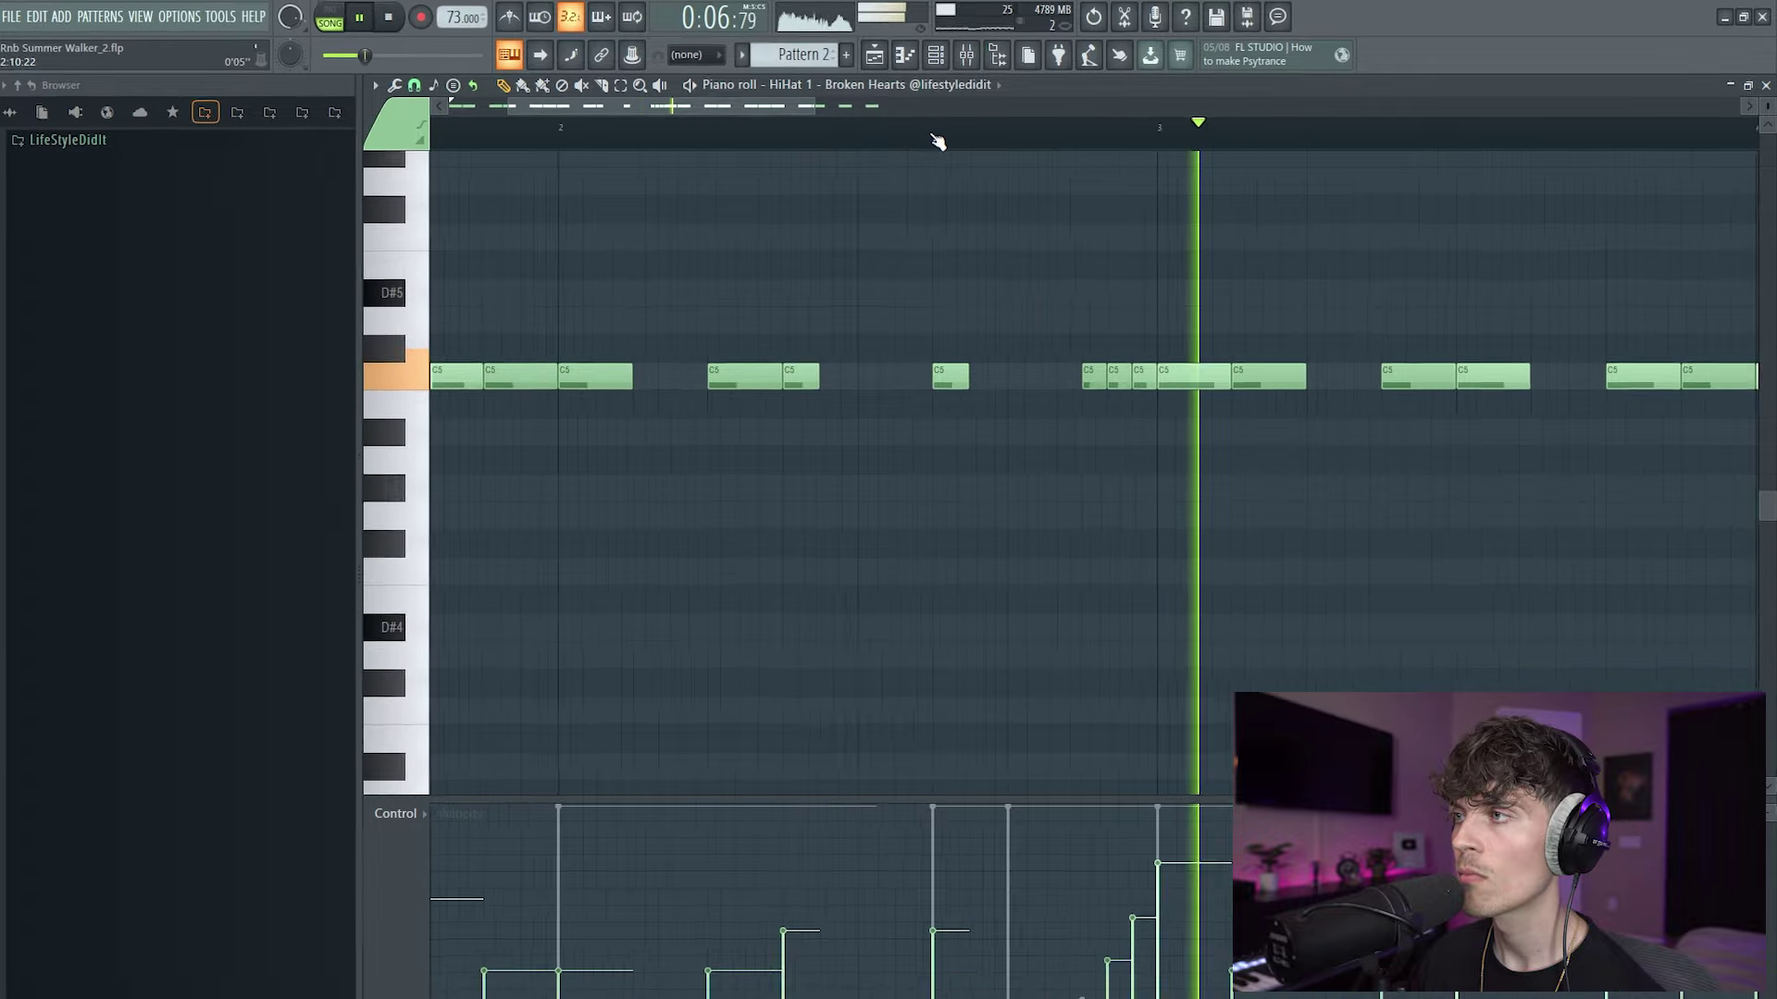
scroll(1163, 118, up, 3)
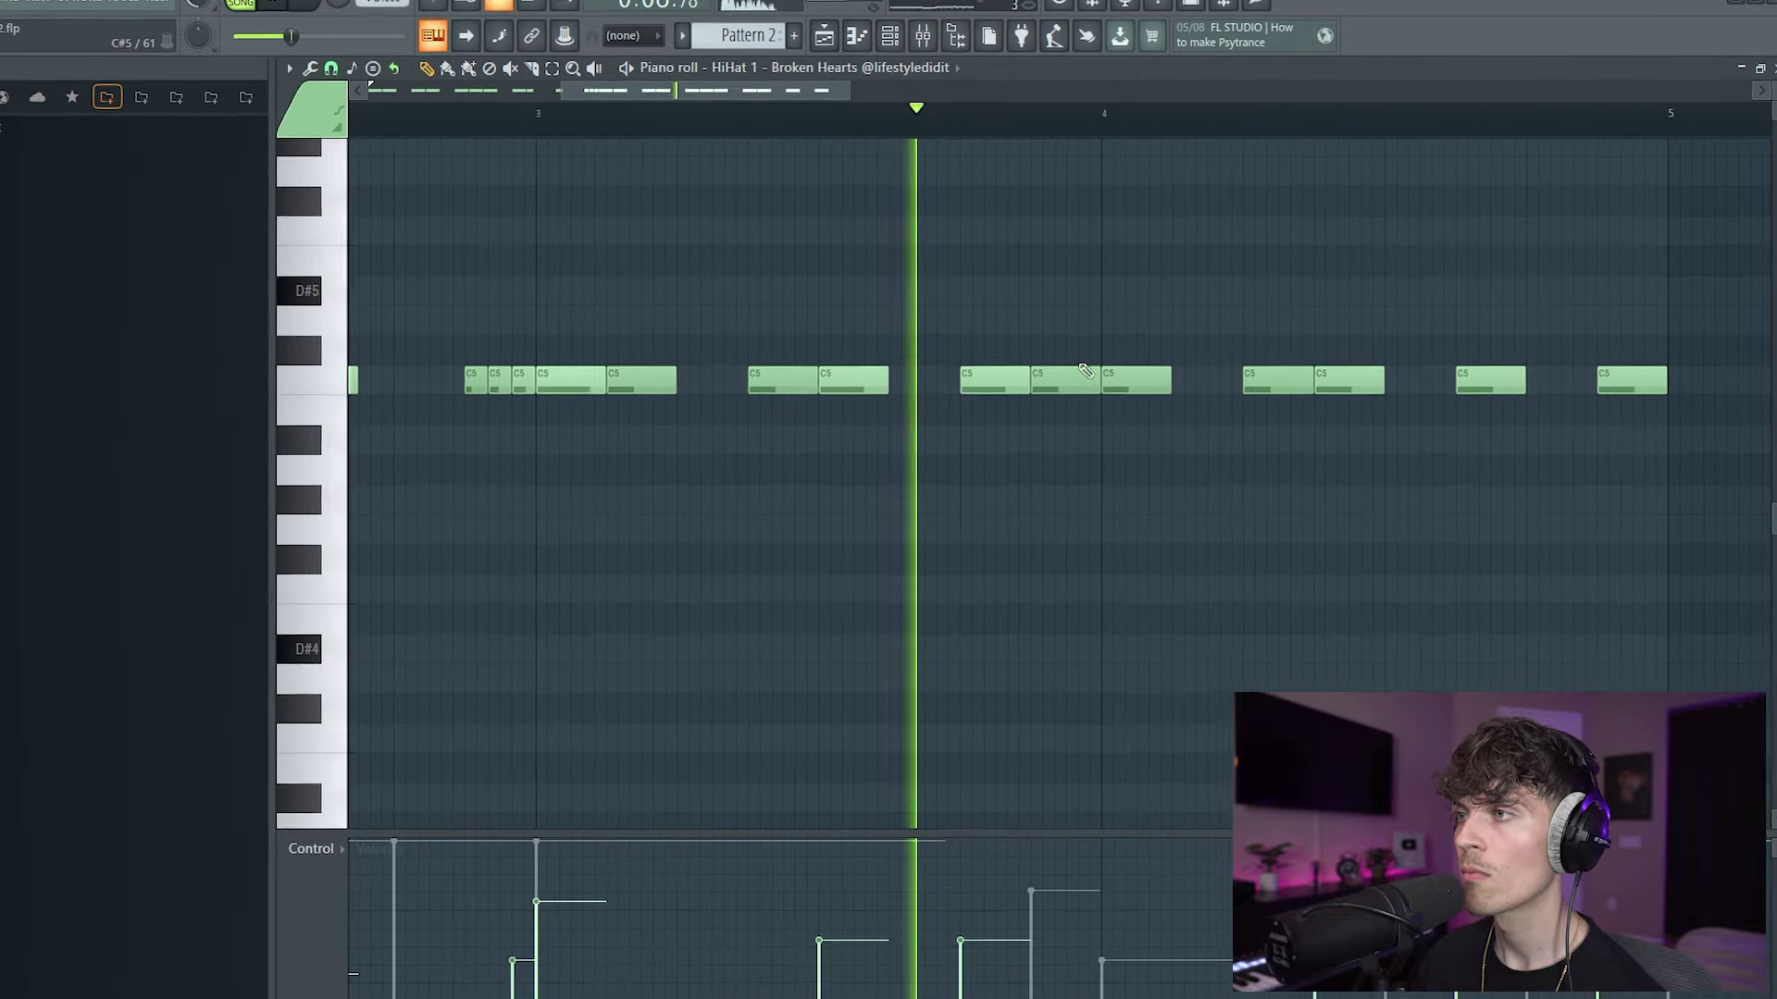
key(space)
drag(1177, 381, 1115, 407)
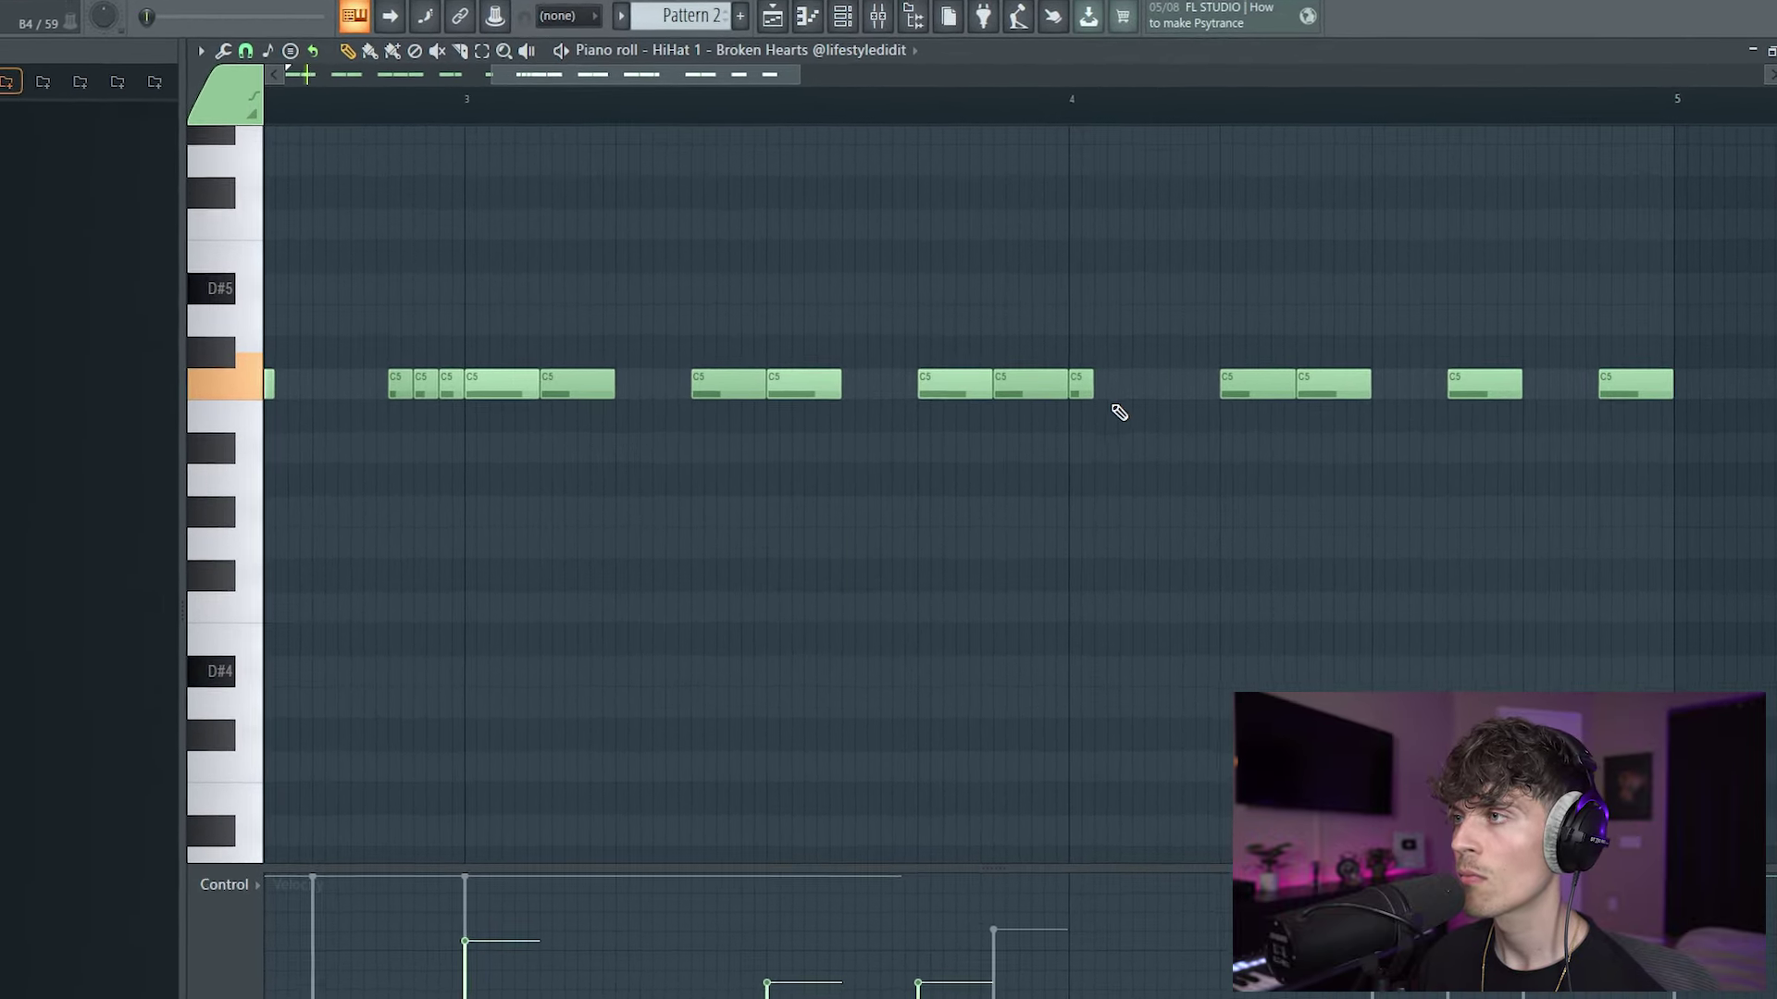
click(1128, 393)
click(1170, 391)
key(space)
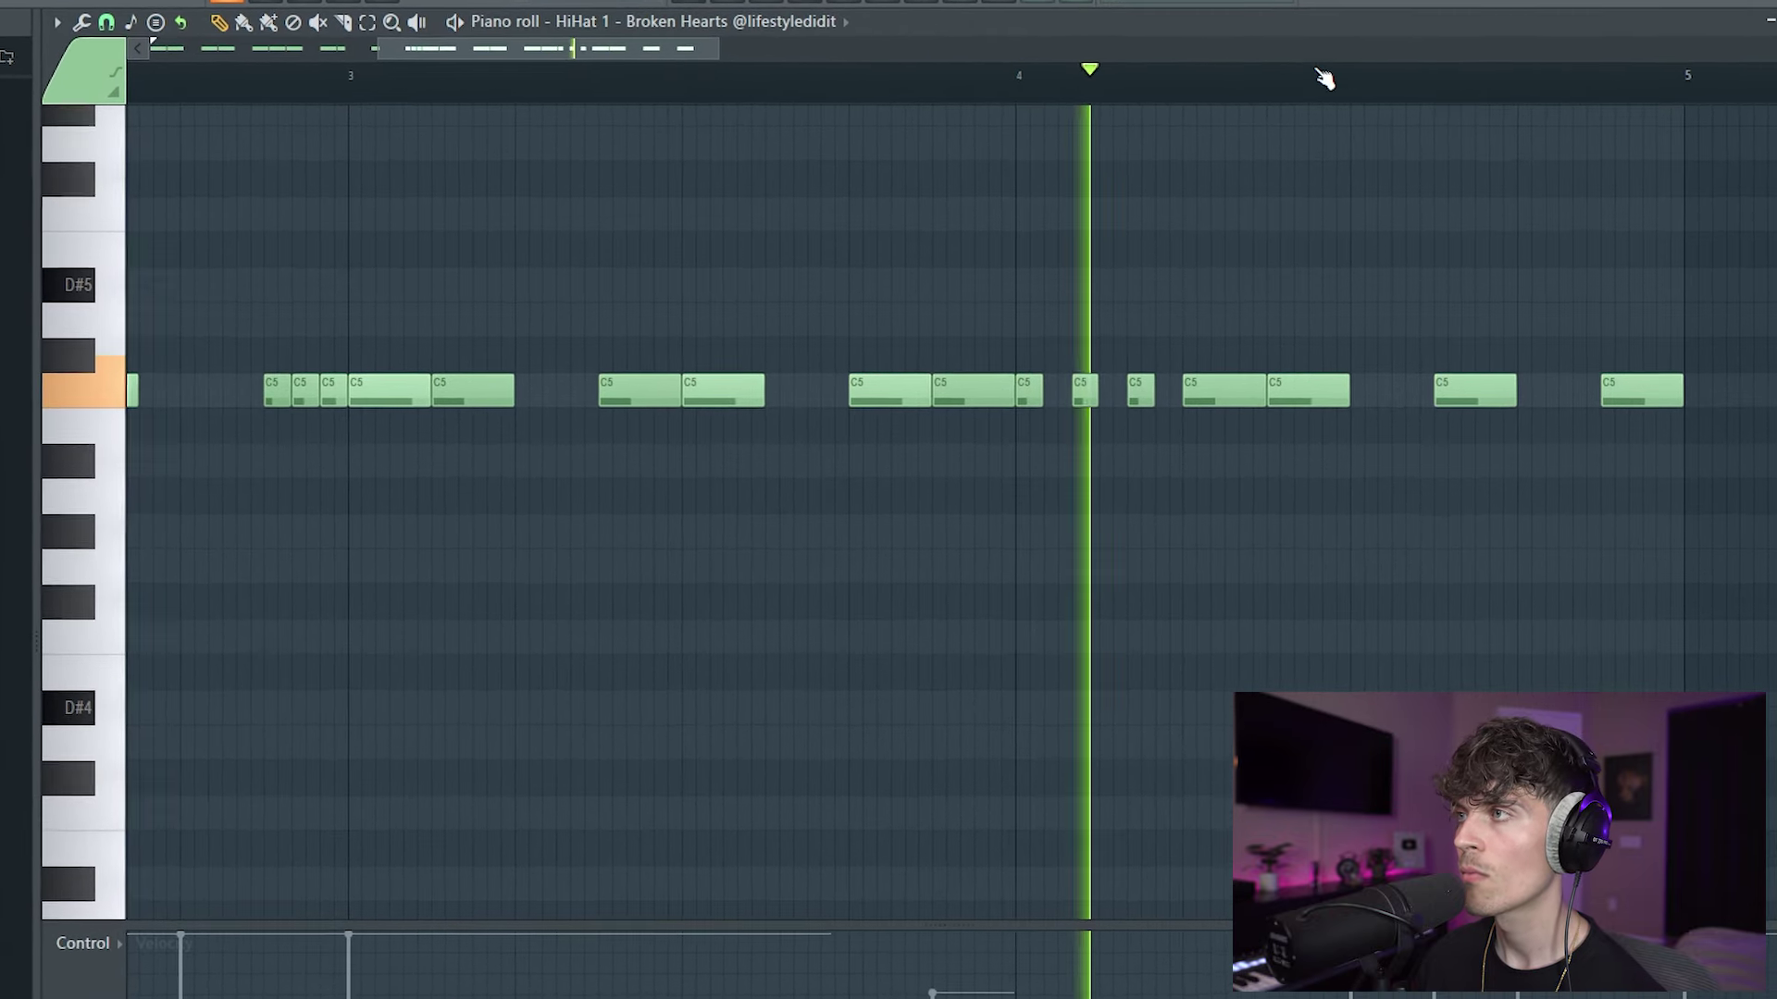
Move the second short HiHat 1 note in bar 4 slightly earlier and replay the passage.
scroll(1245, 88, up, 3)
key(space)
drag(913, 399, 883, 402)
key(space)
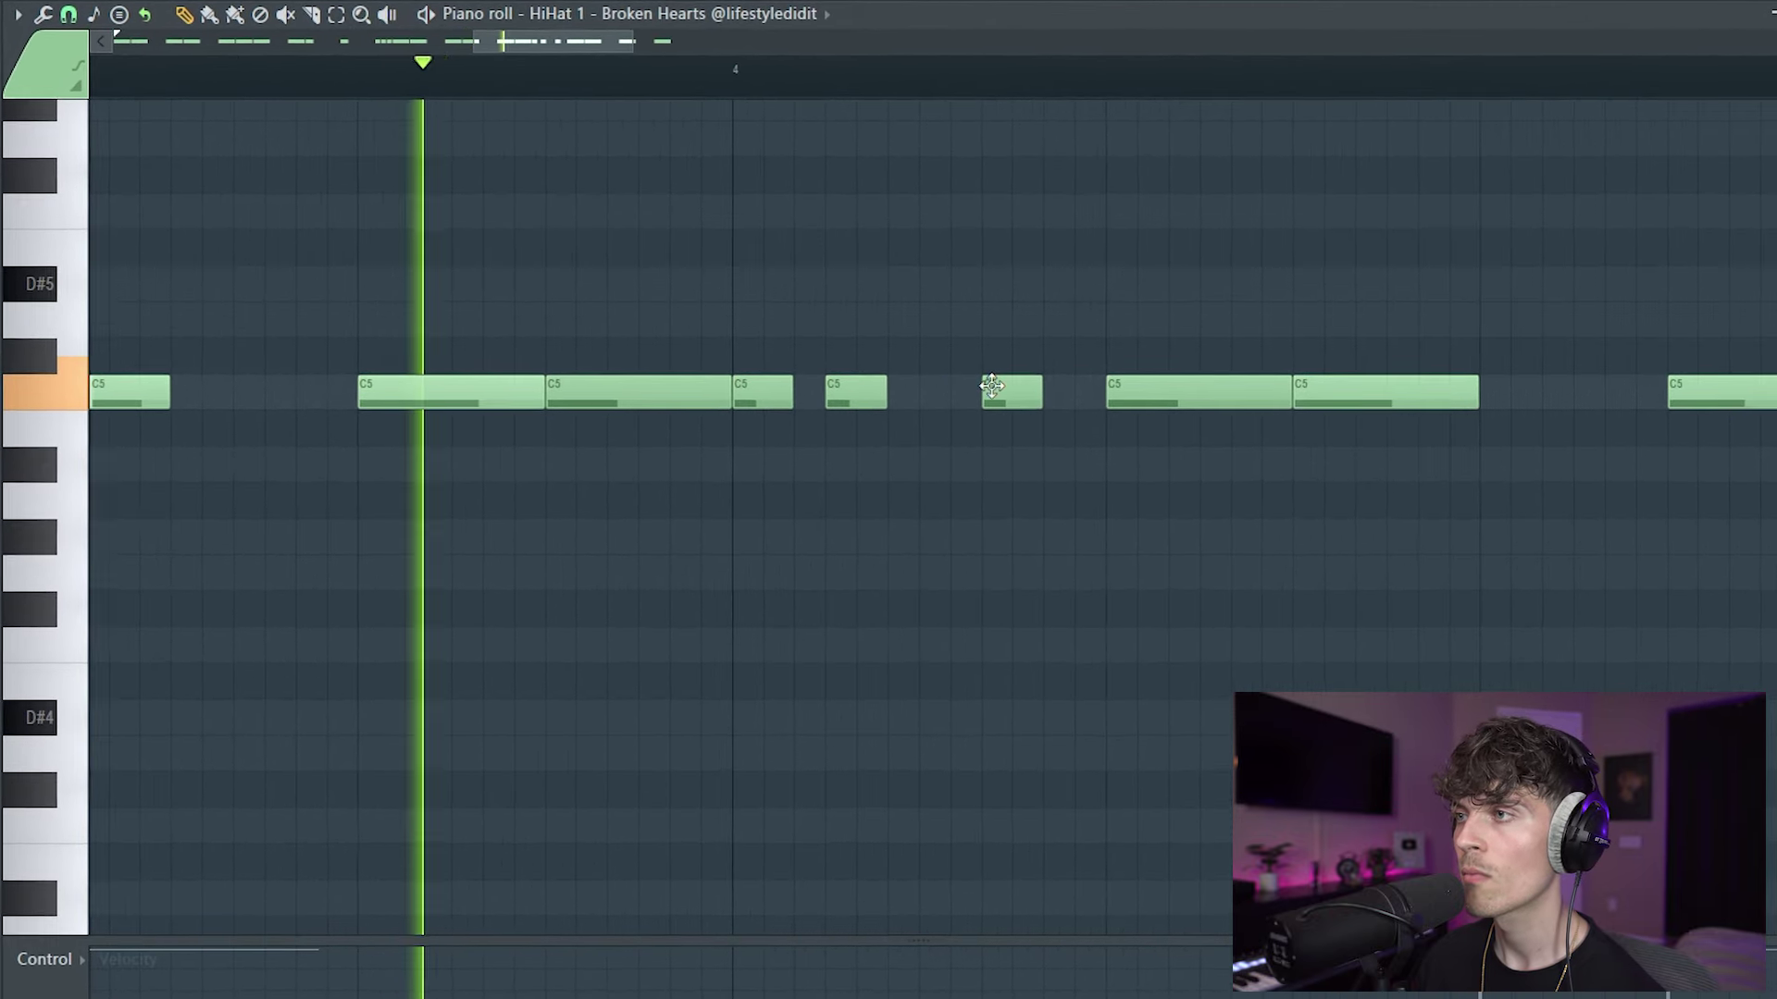
Move the short HiHat 1 notes closer together and add more, filling the first beat of bar 4 with six evenly spaced C5 notes.
drag(1004, 396, 939, 398)
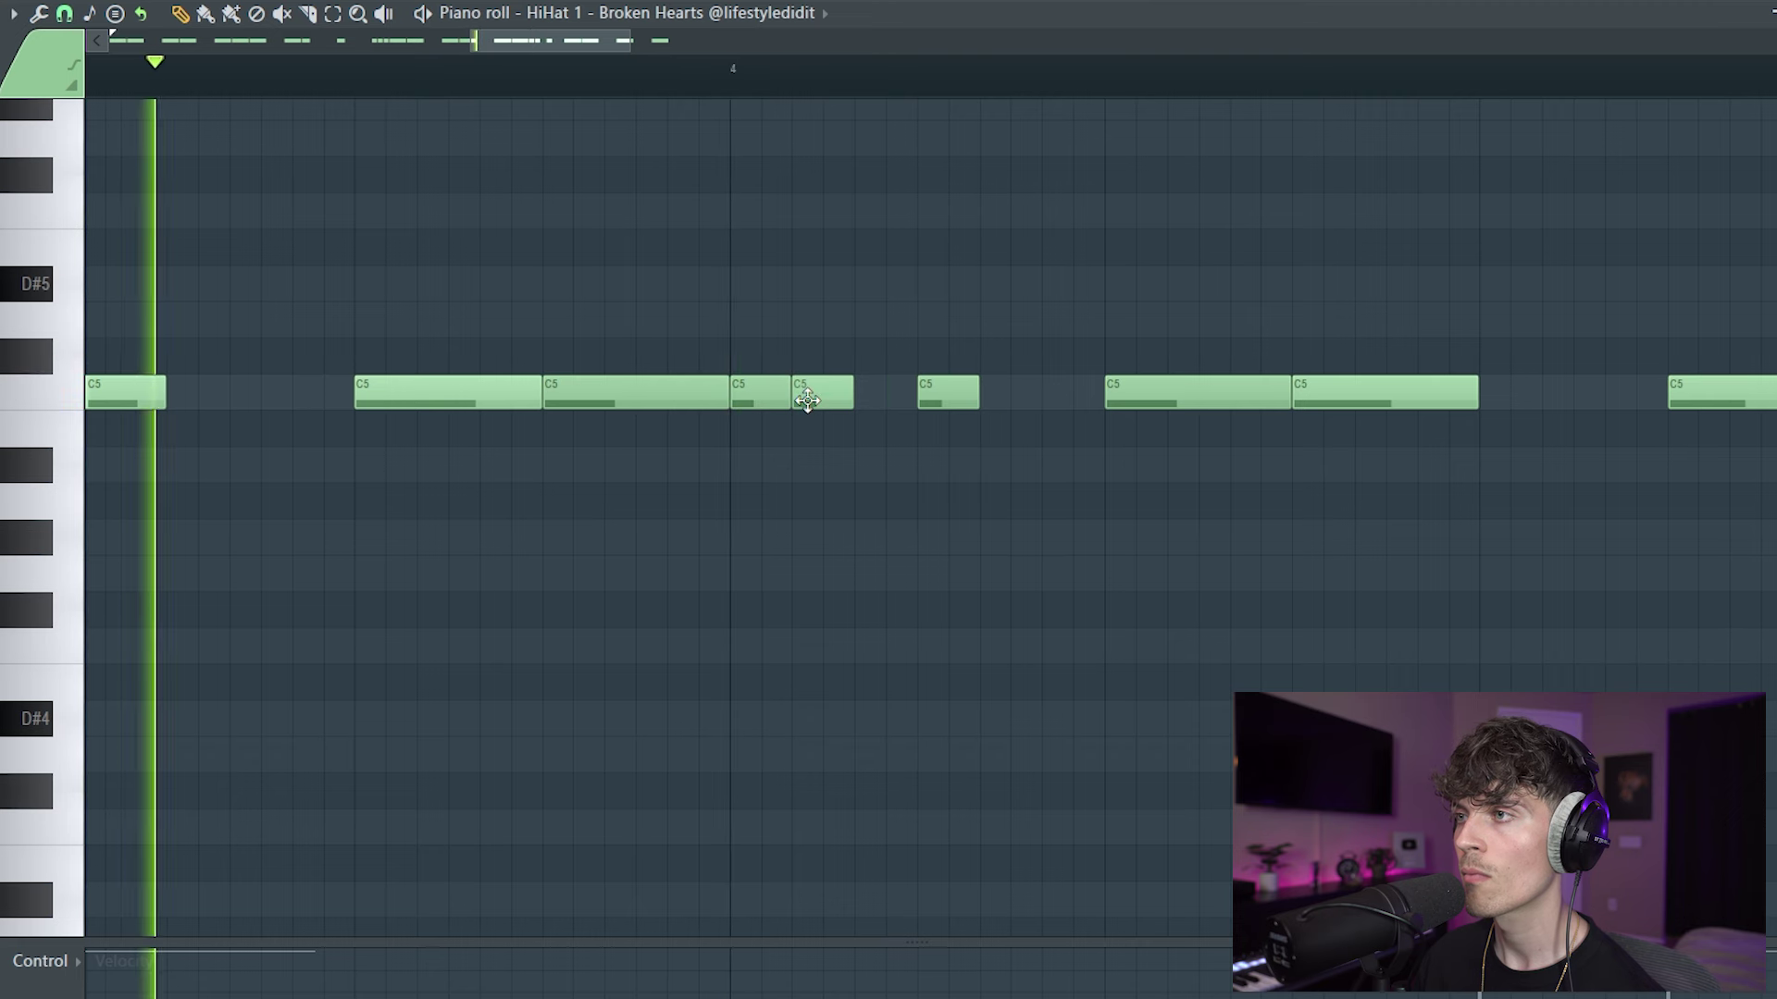
click(865, 398)
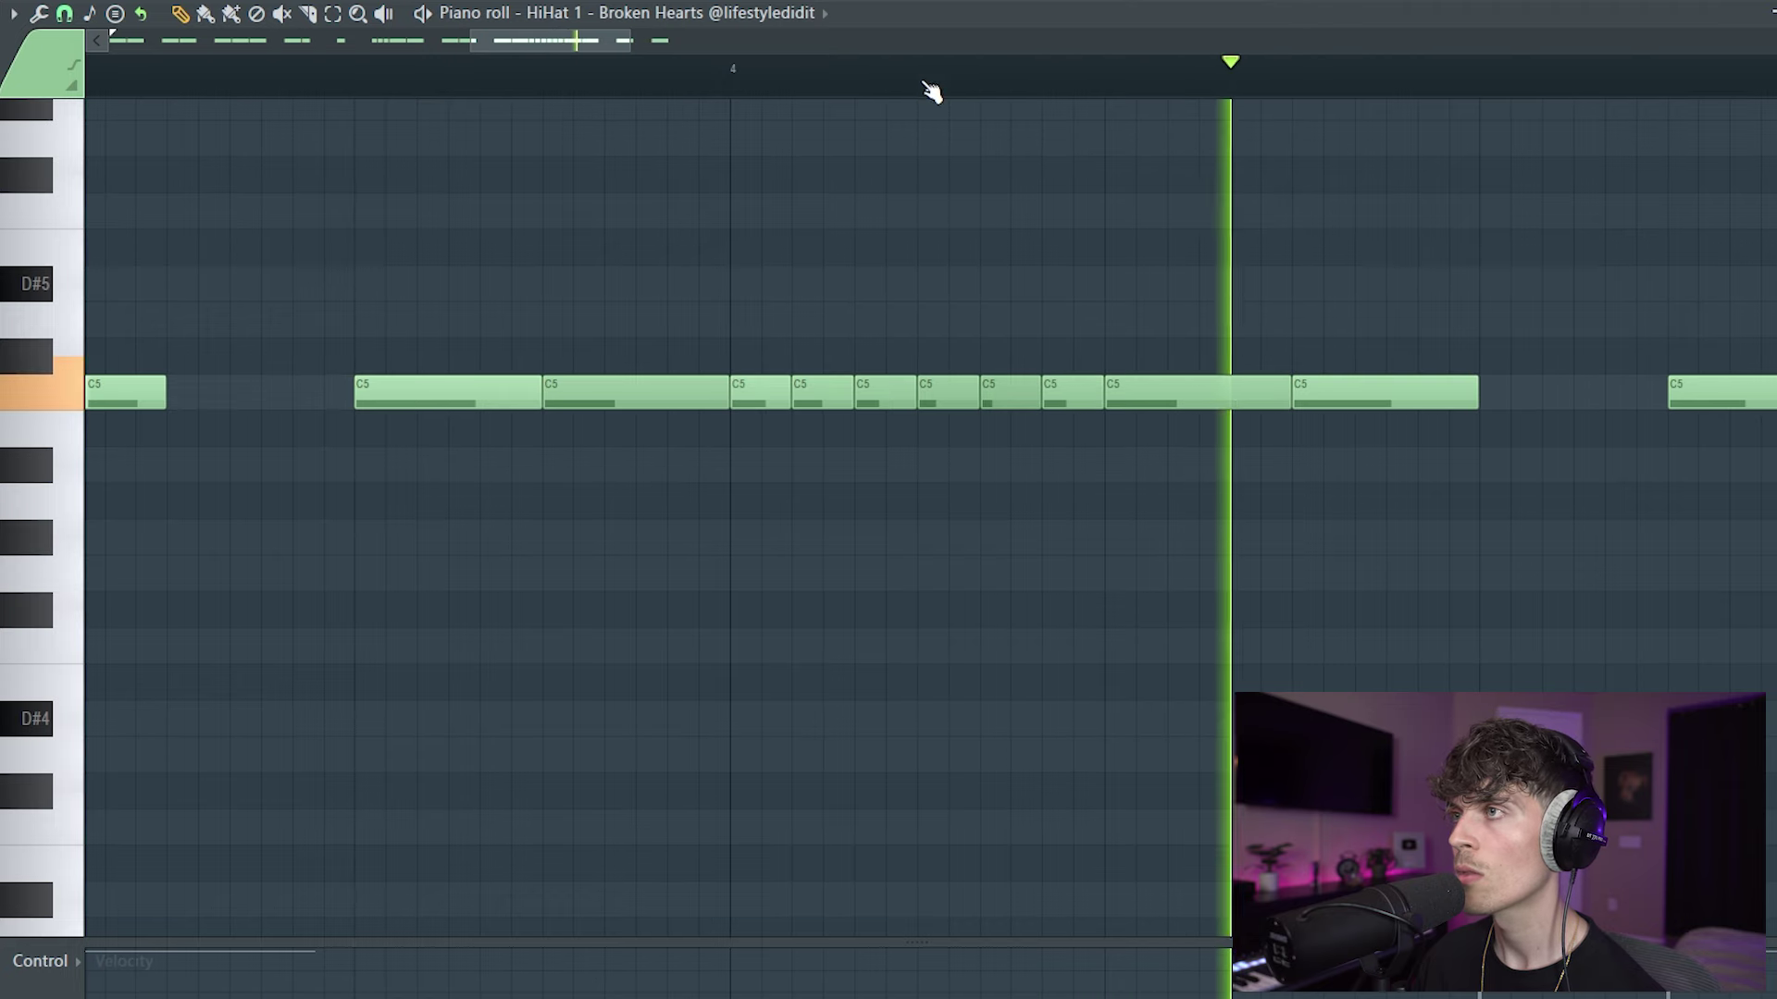
scroll(857, 72, down, 3)
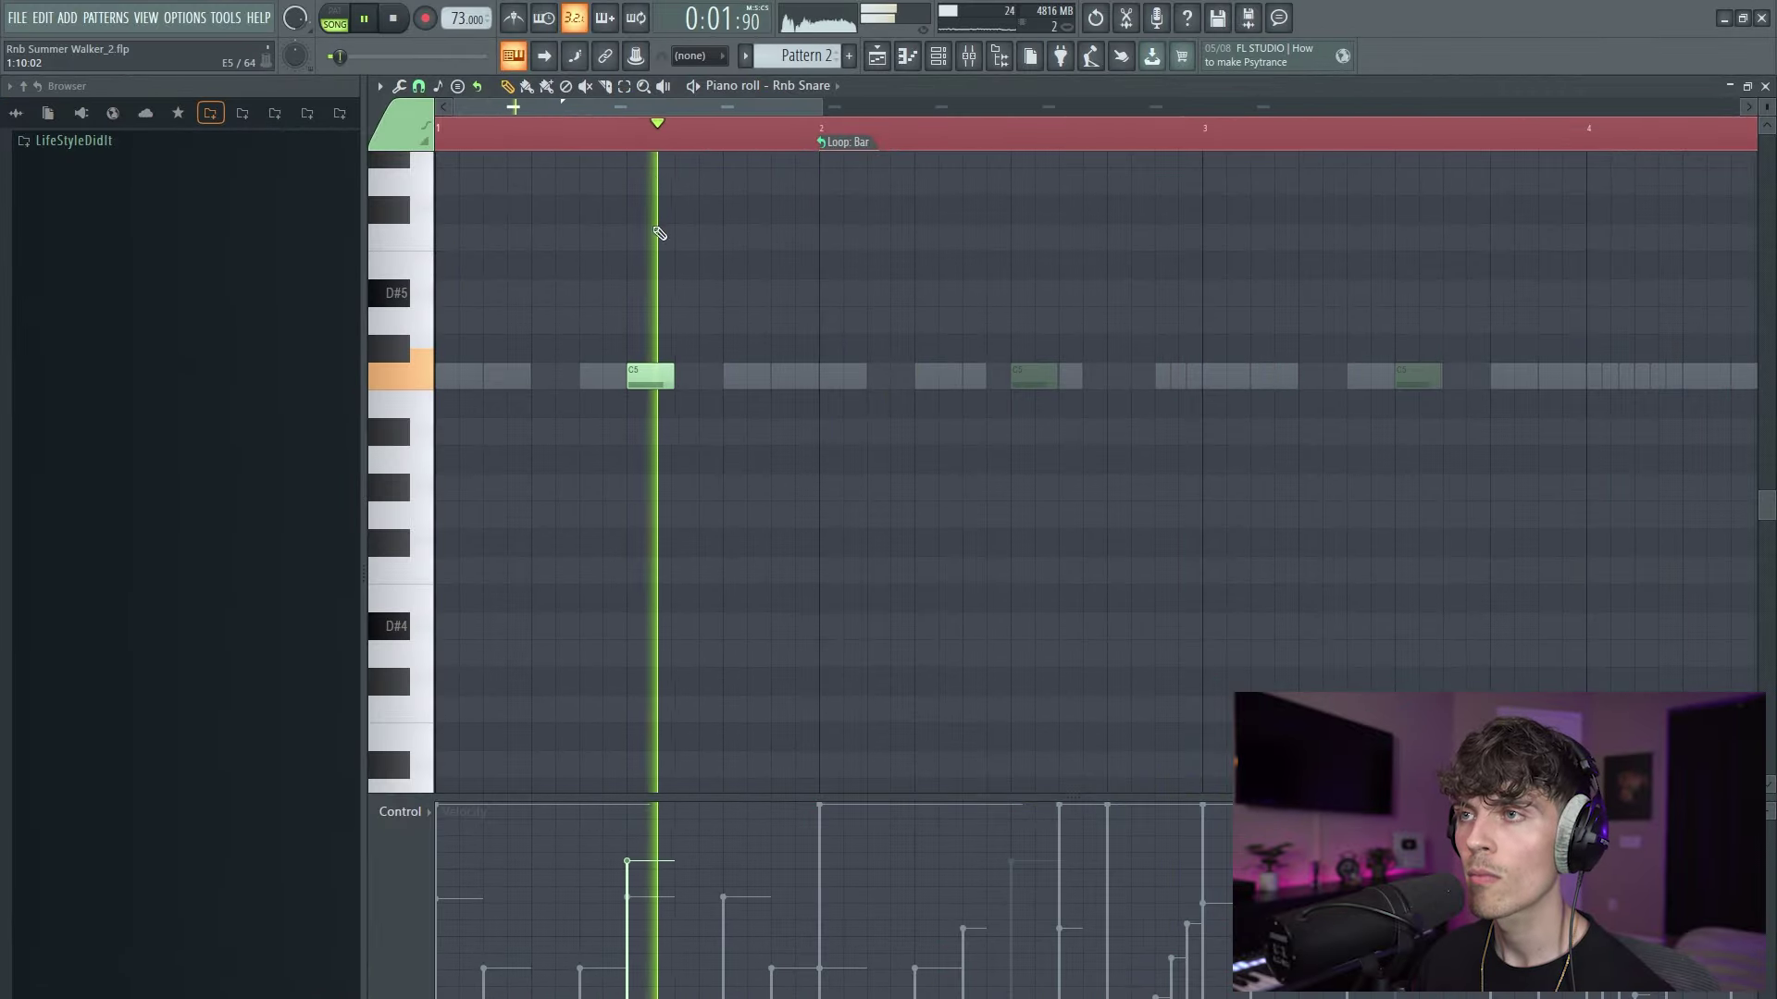
Bring up the channel rack and adjust the channel volume of the hi-hat while the beat plays.
scroll(618, 139, down, 3)
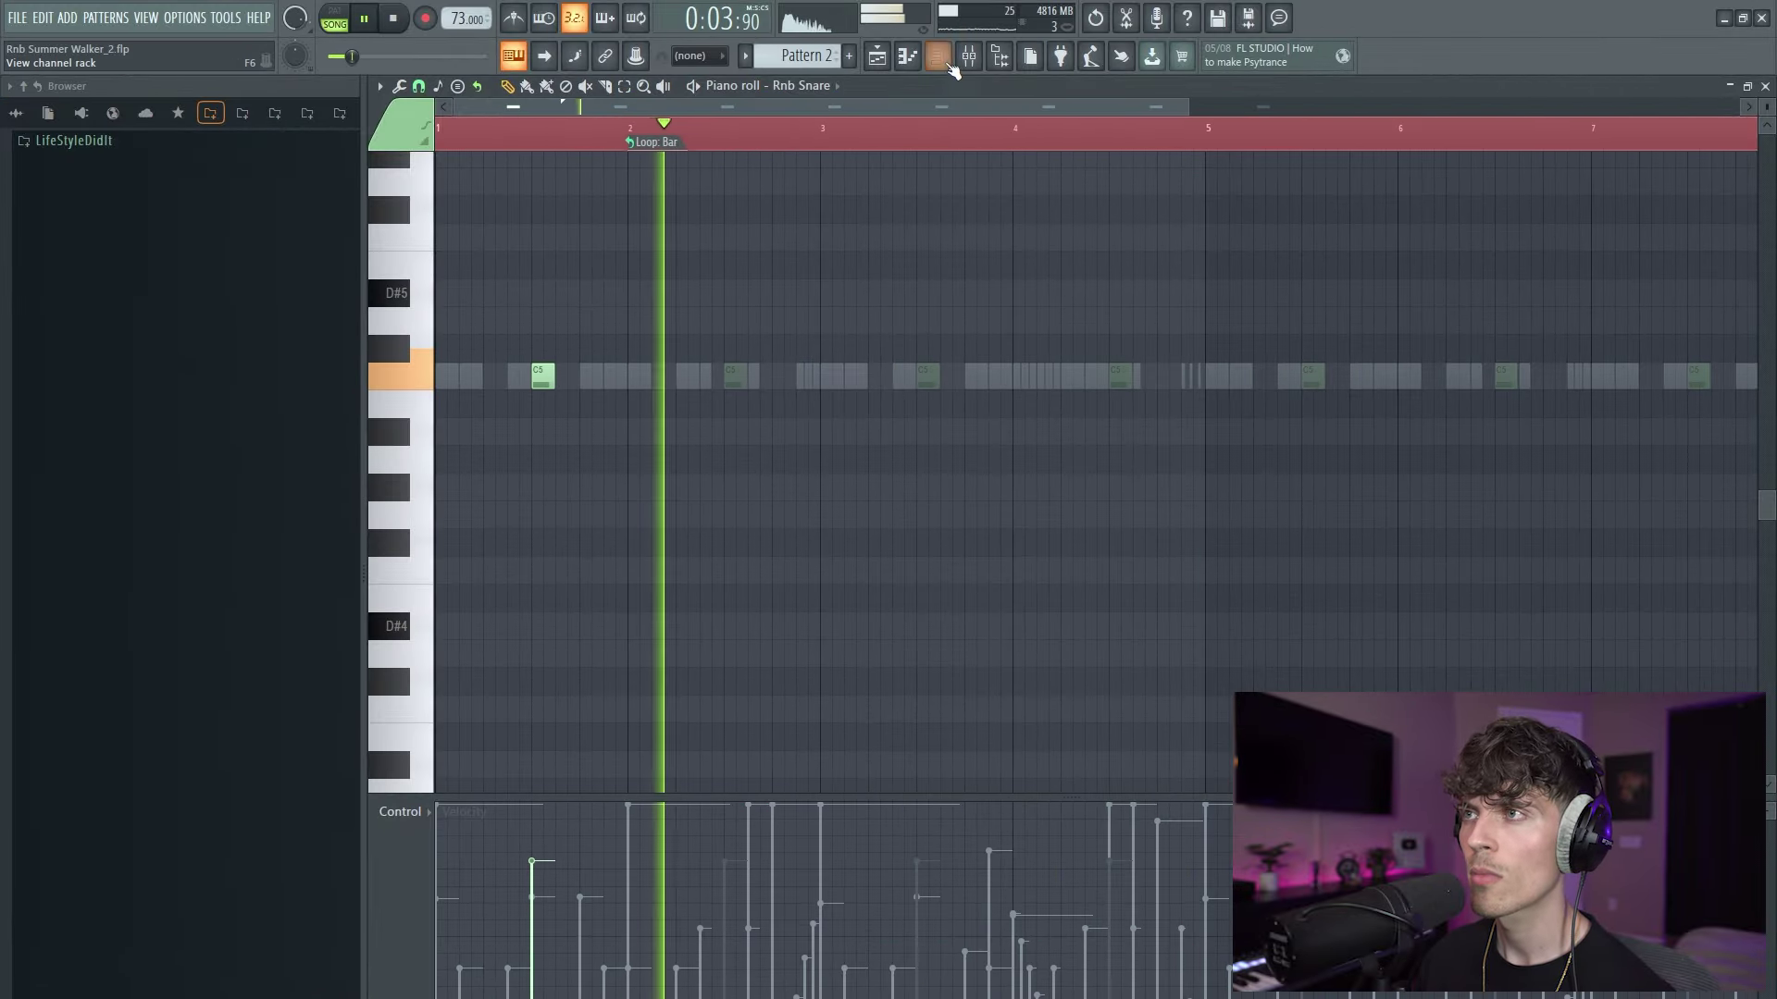
key(F6)
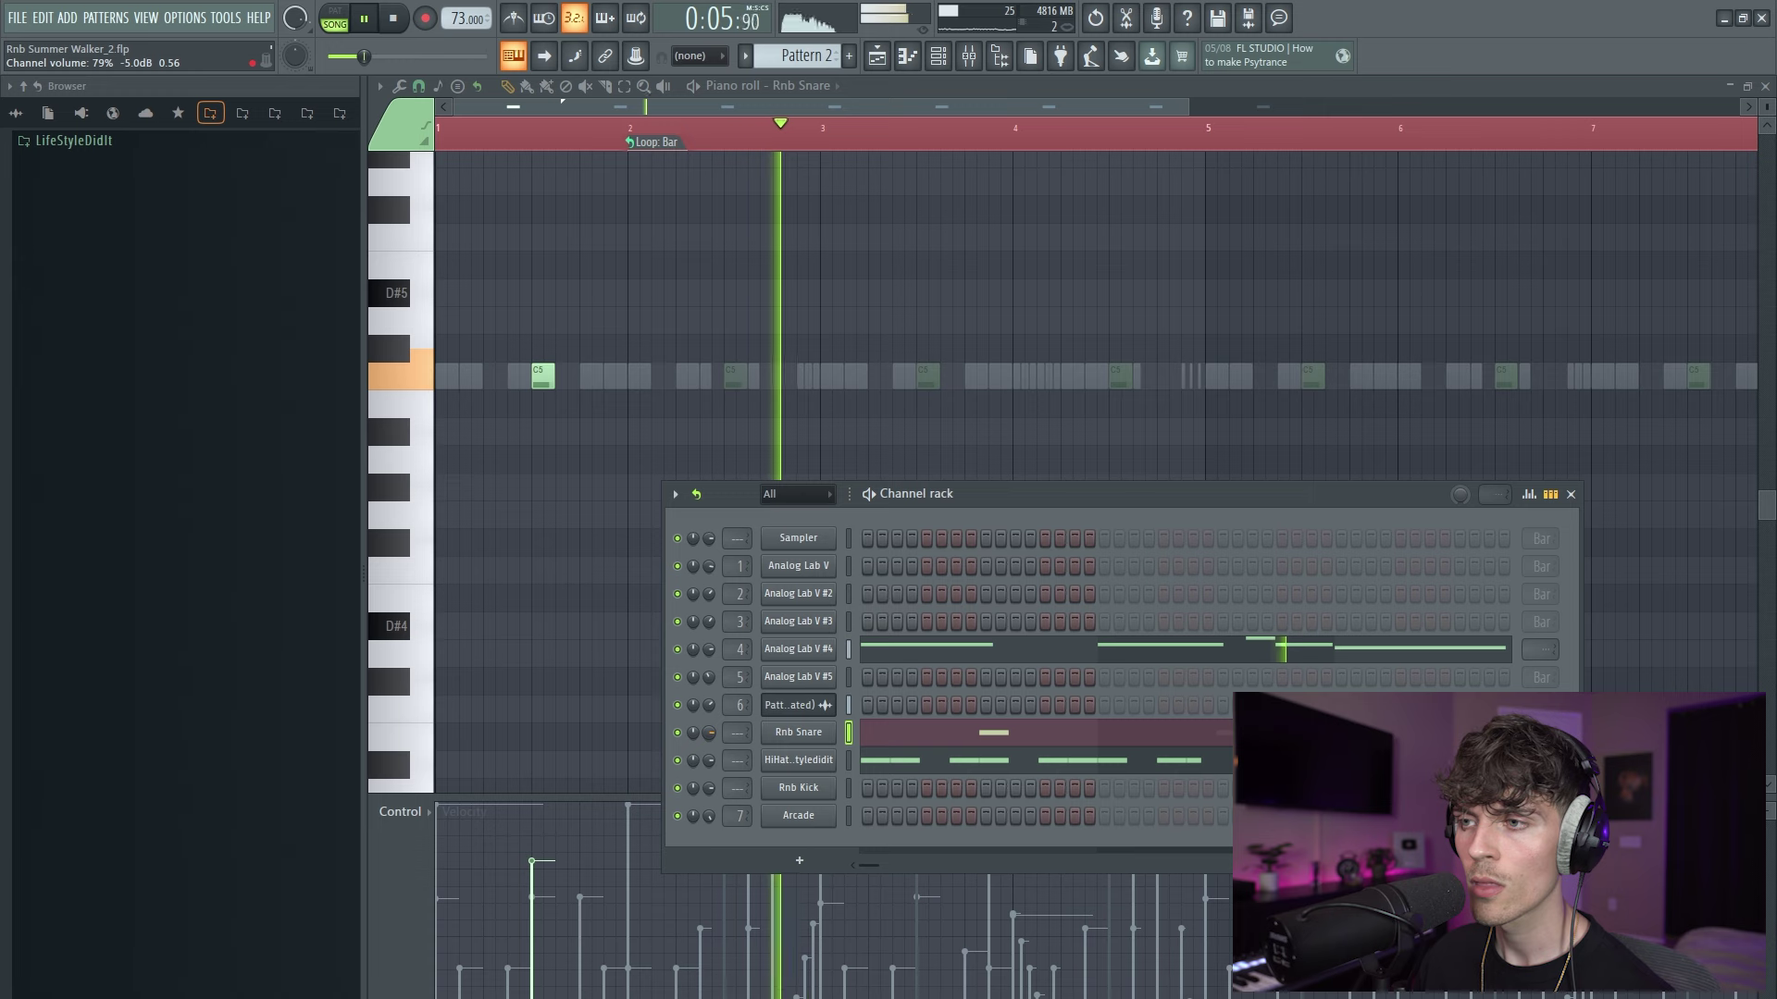
drag(709, 761, 710, 766)
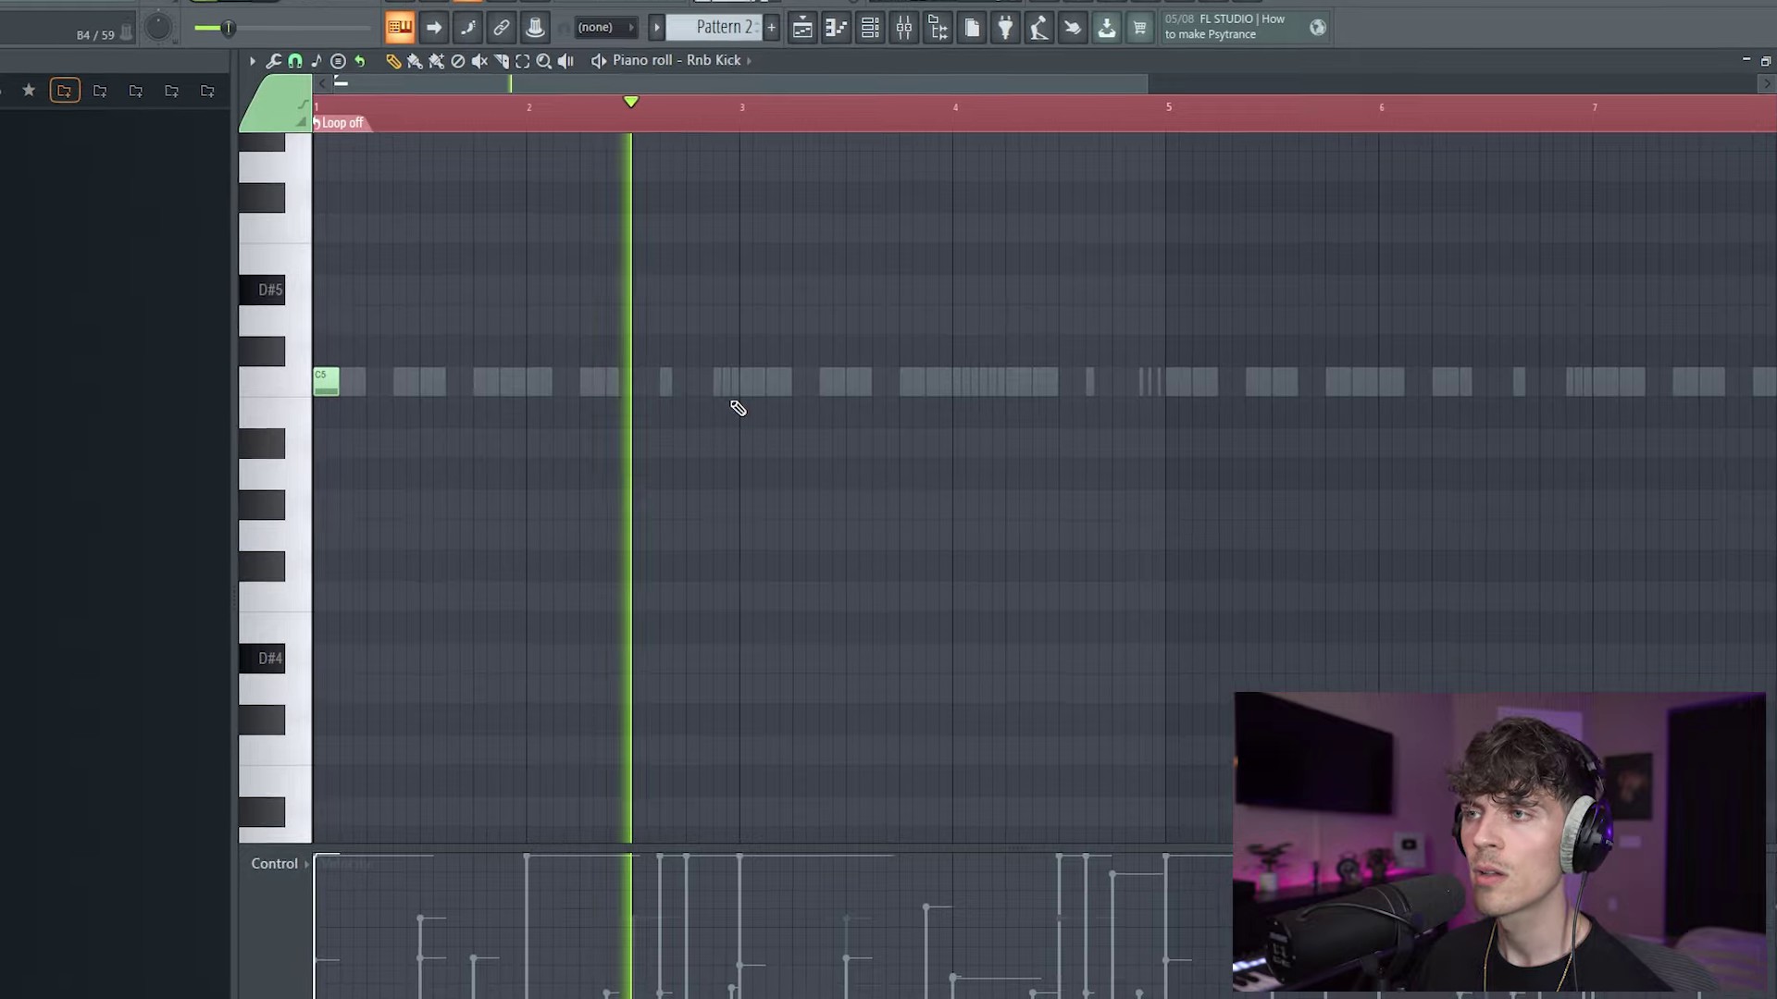
Add C5 Rnb Kick notes at the start of bar 3, midway through beat 2 of bars 1 and 3, and on beat 2 of bar 2.
click(761, 383)
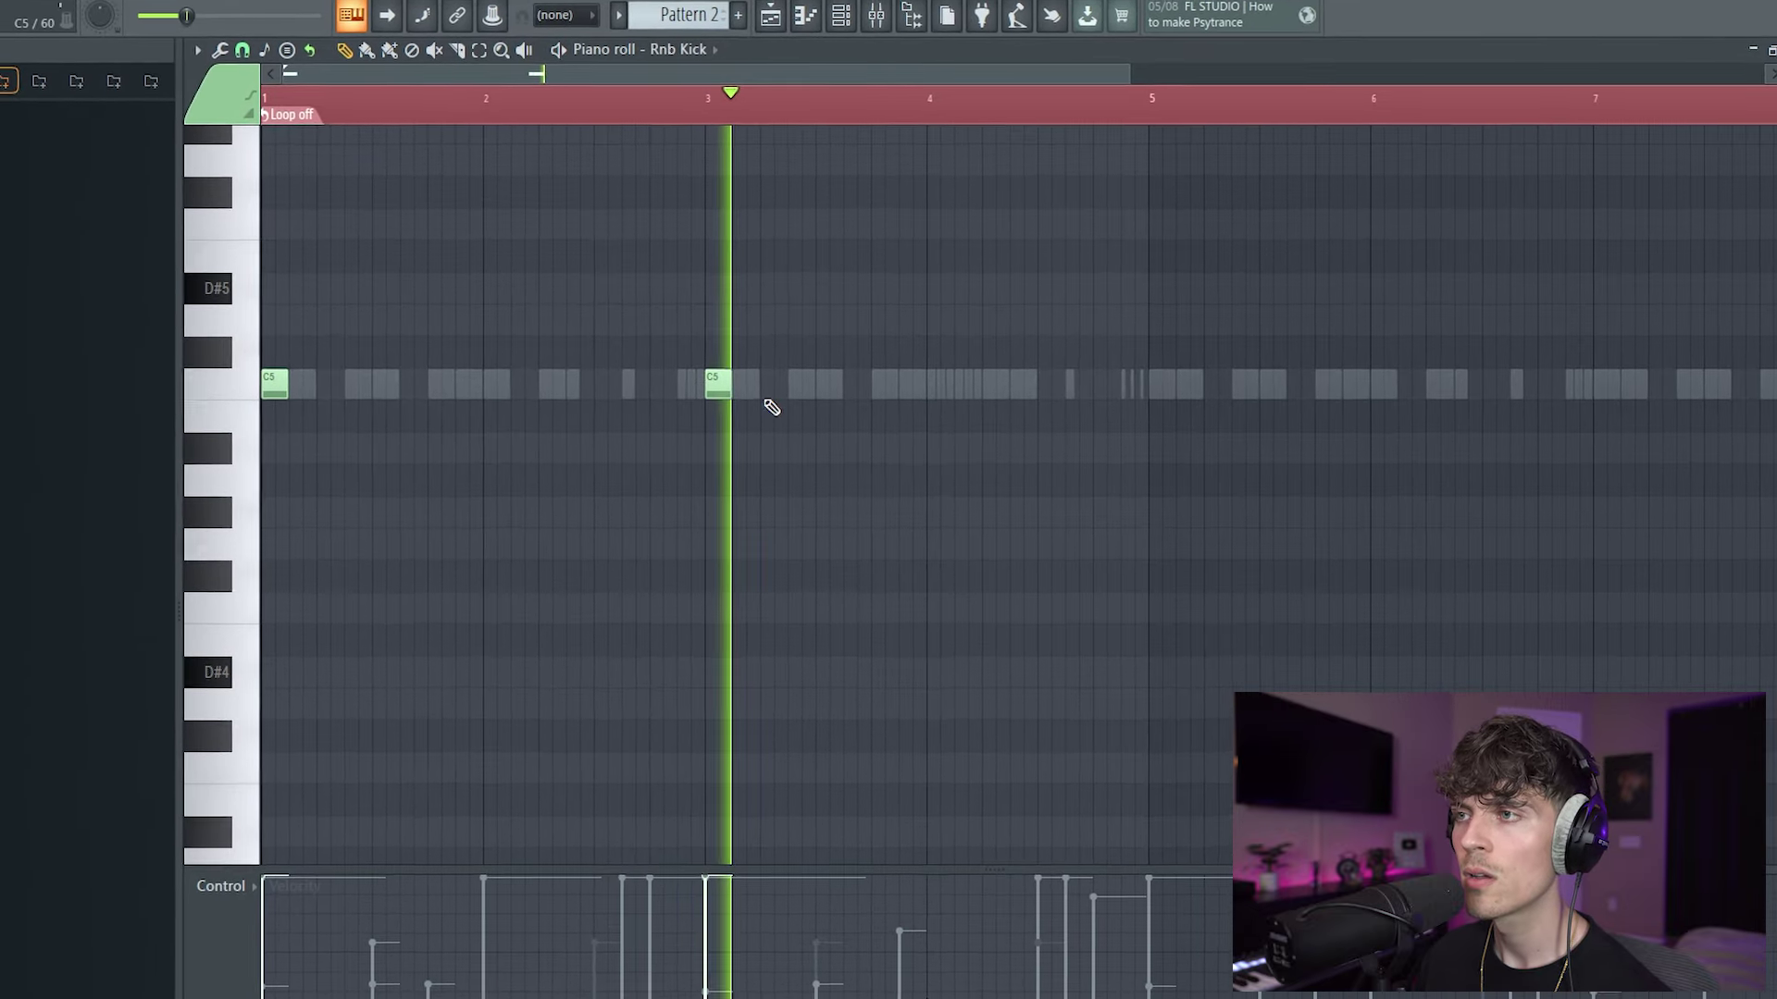
click(812, 385)
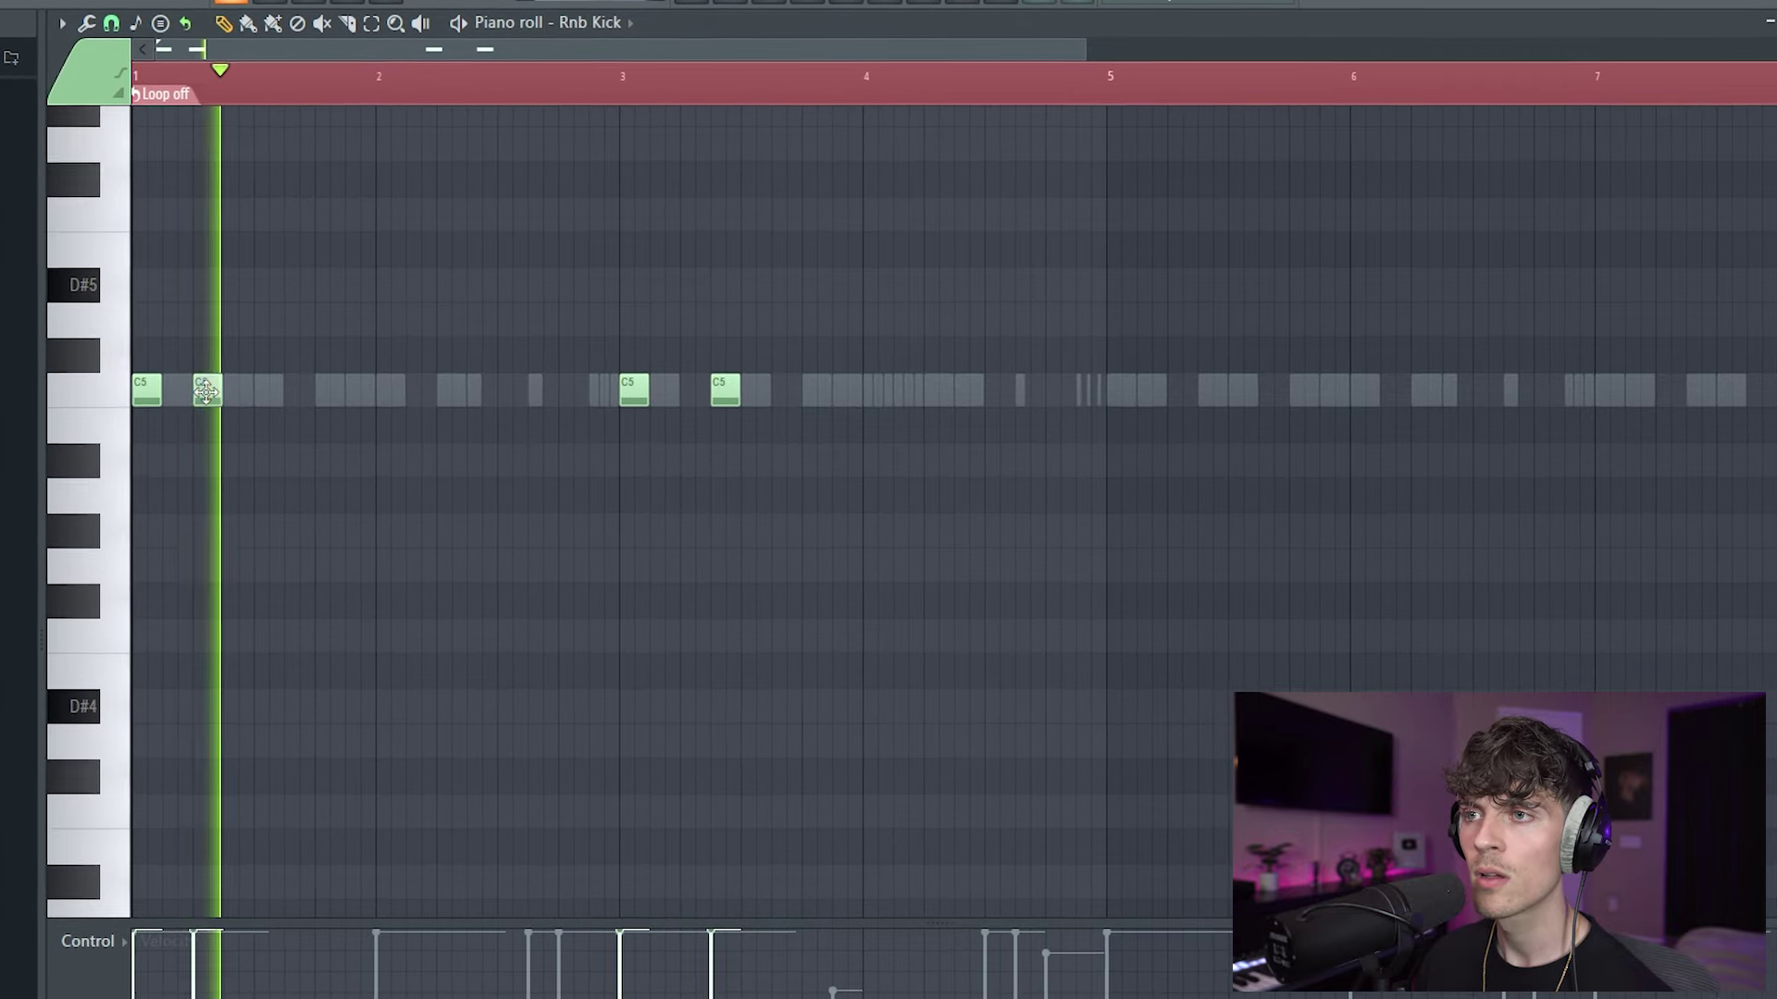
click(222, 393)
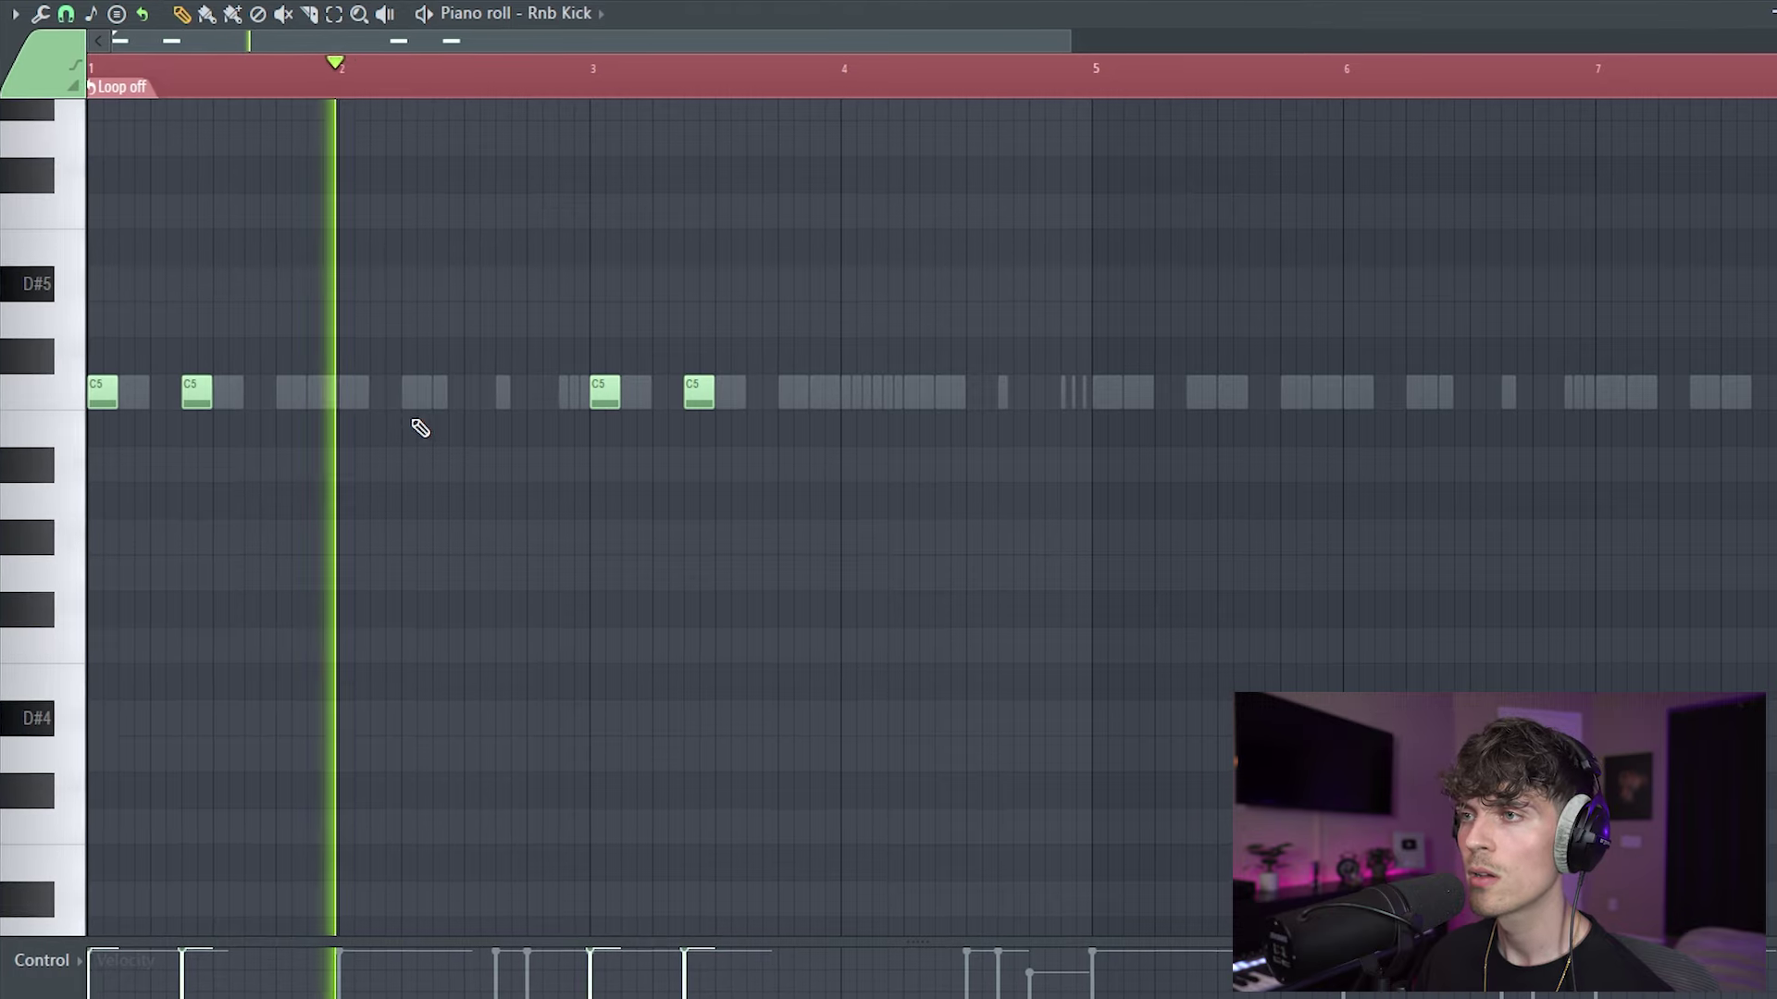
click(412, 392)
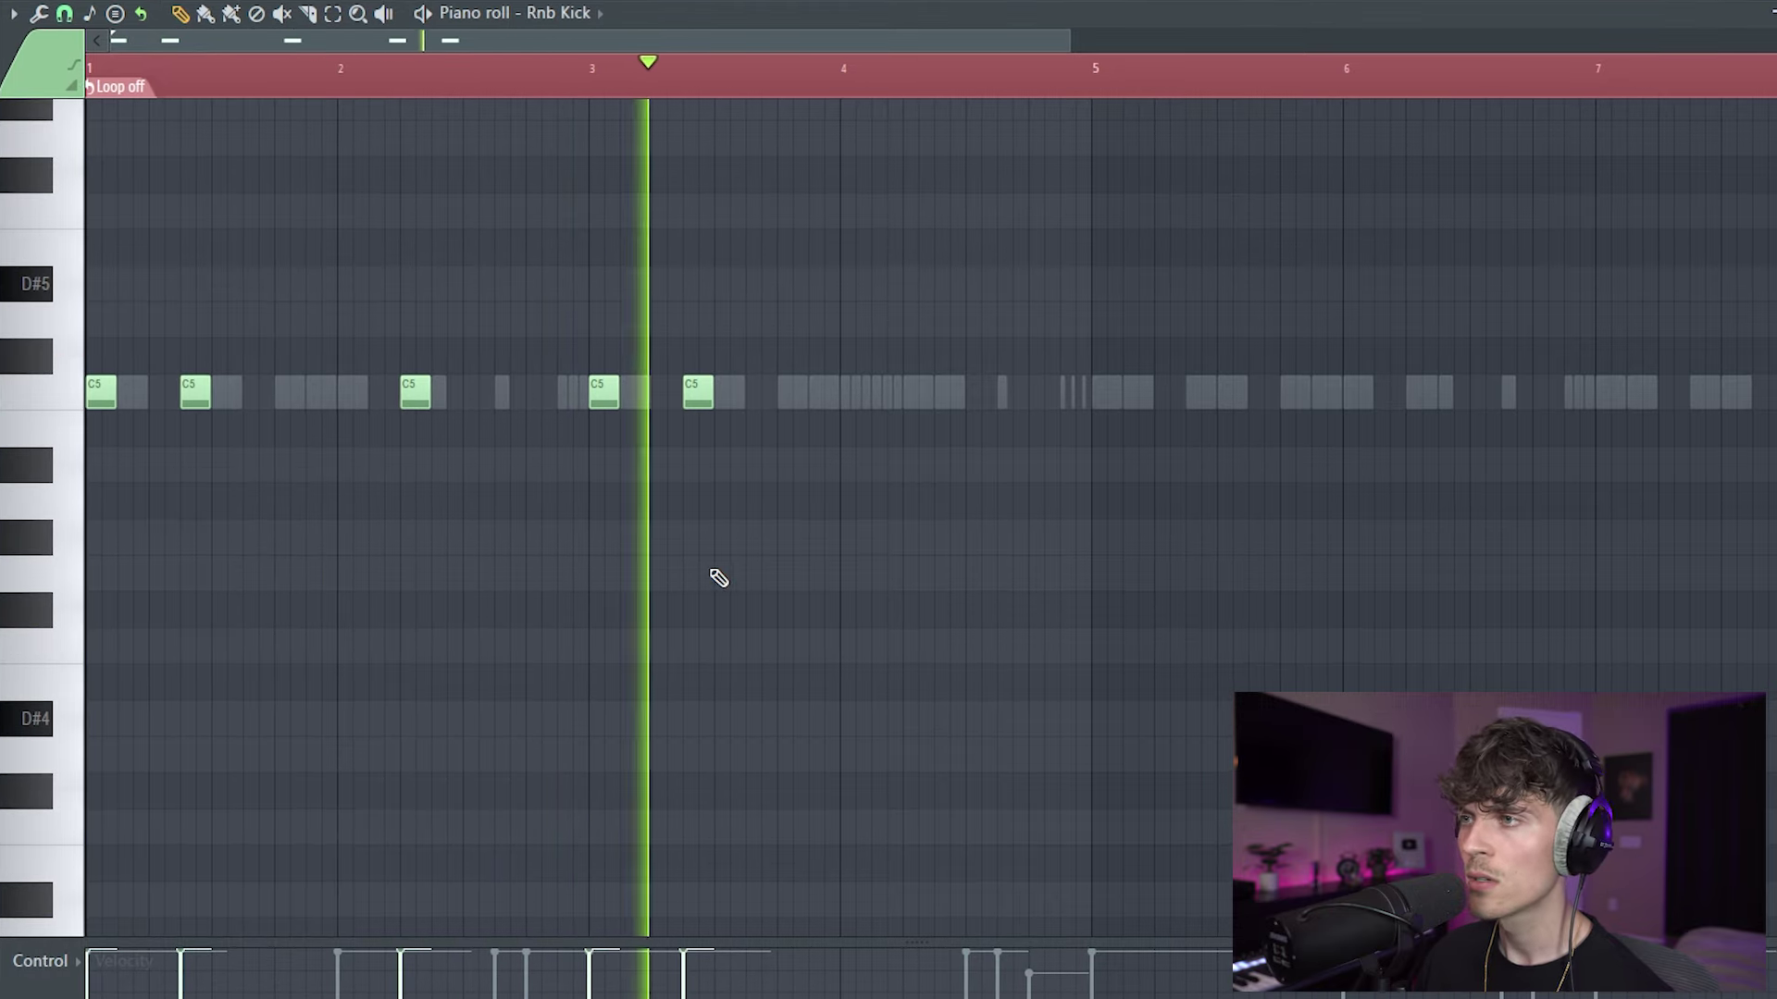
Add C5 Rnb Kick notes on beat 4 of bar 4 and at the start of bar 5.
scroll(868, 92, up, 3)
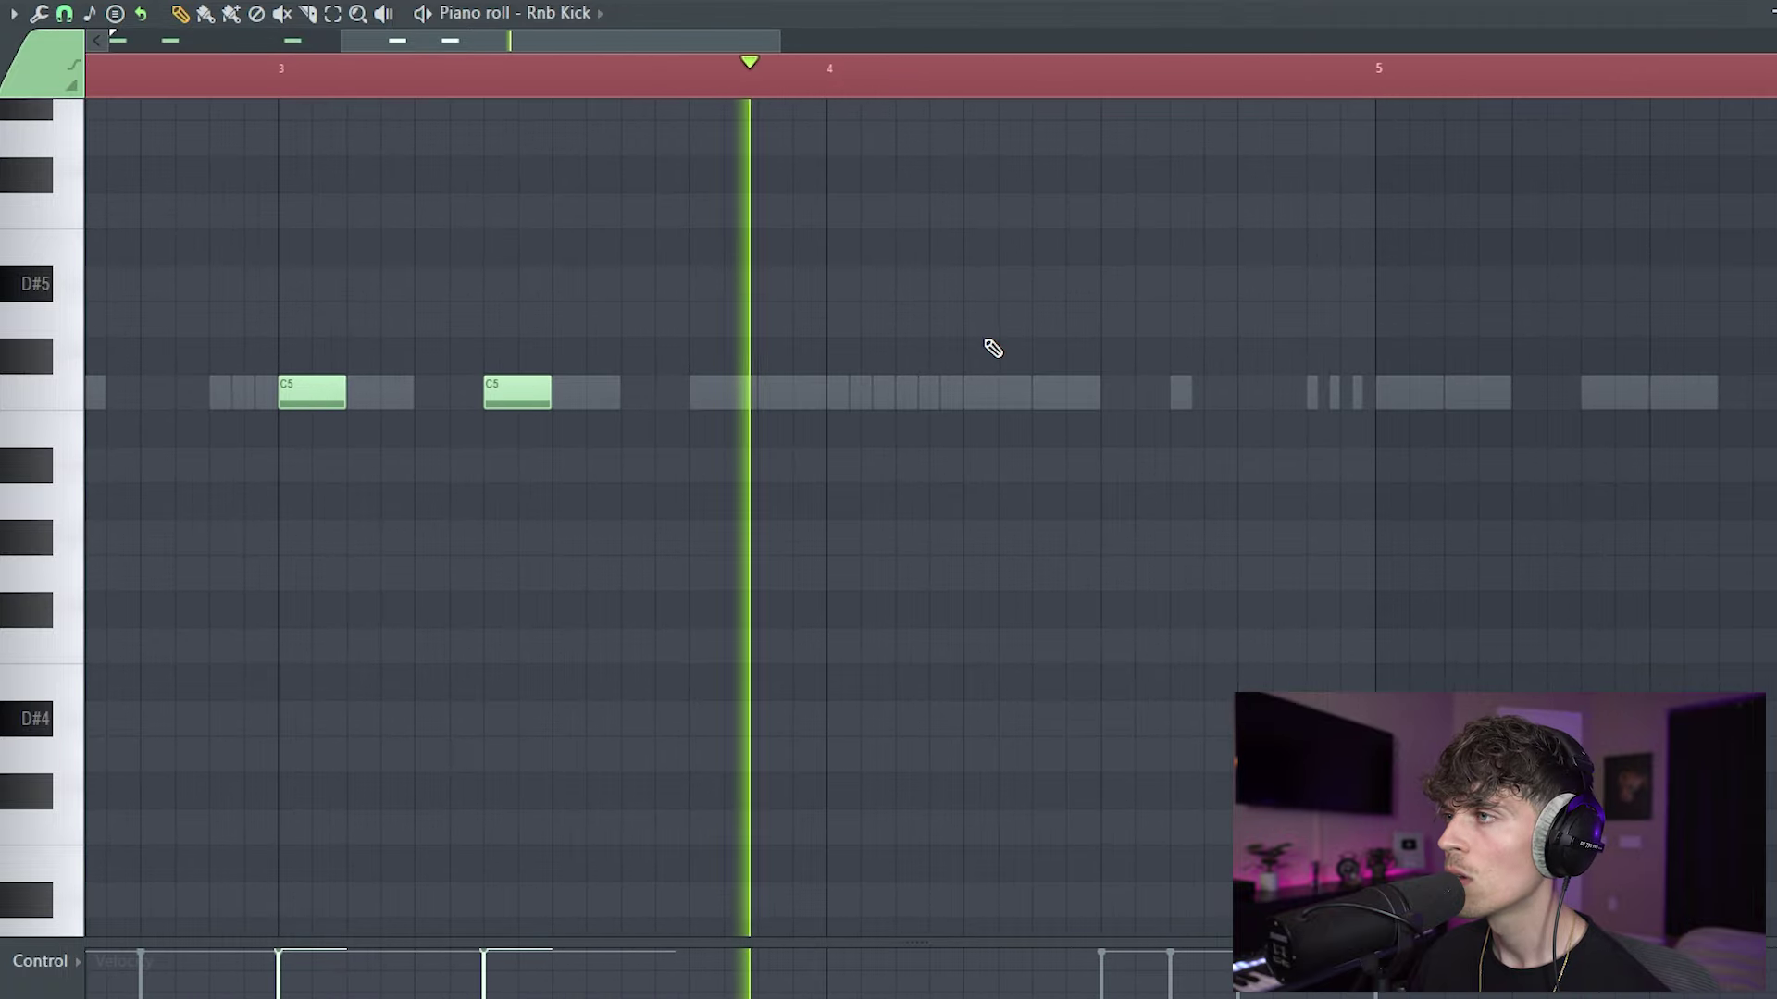
click(1259, 394)
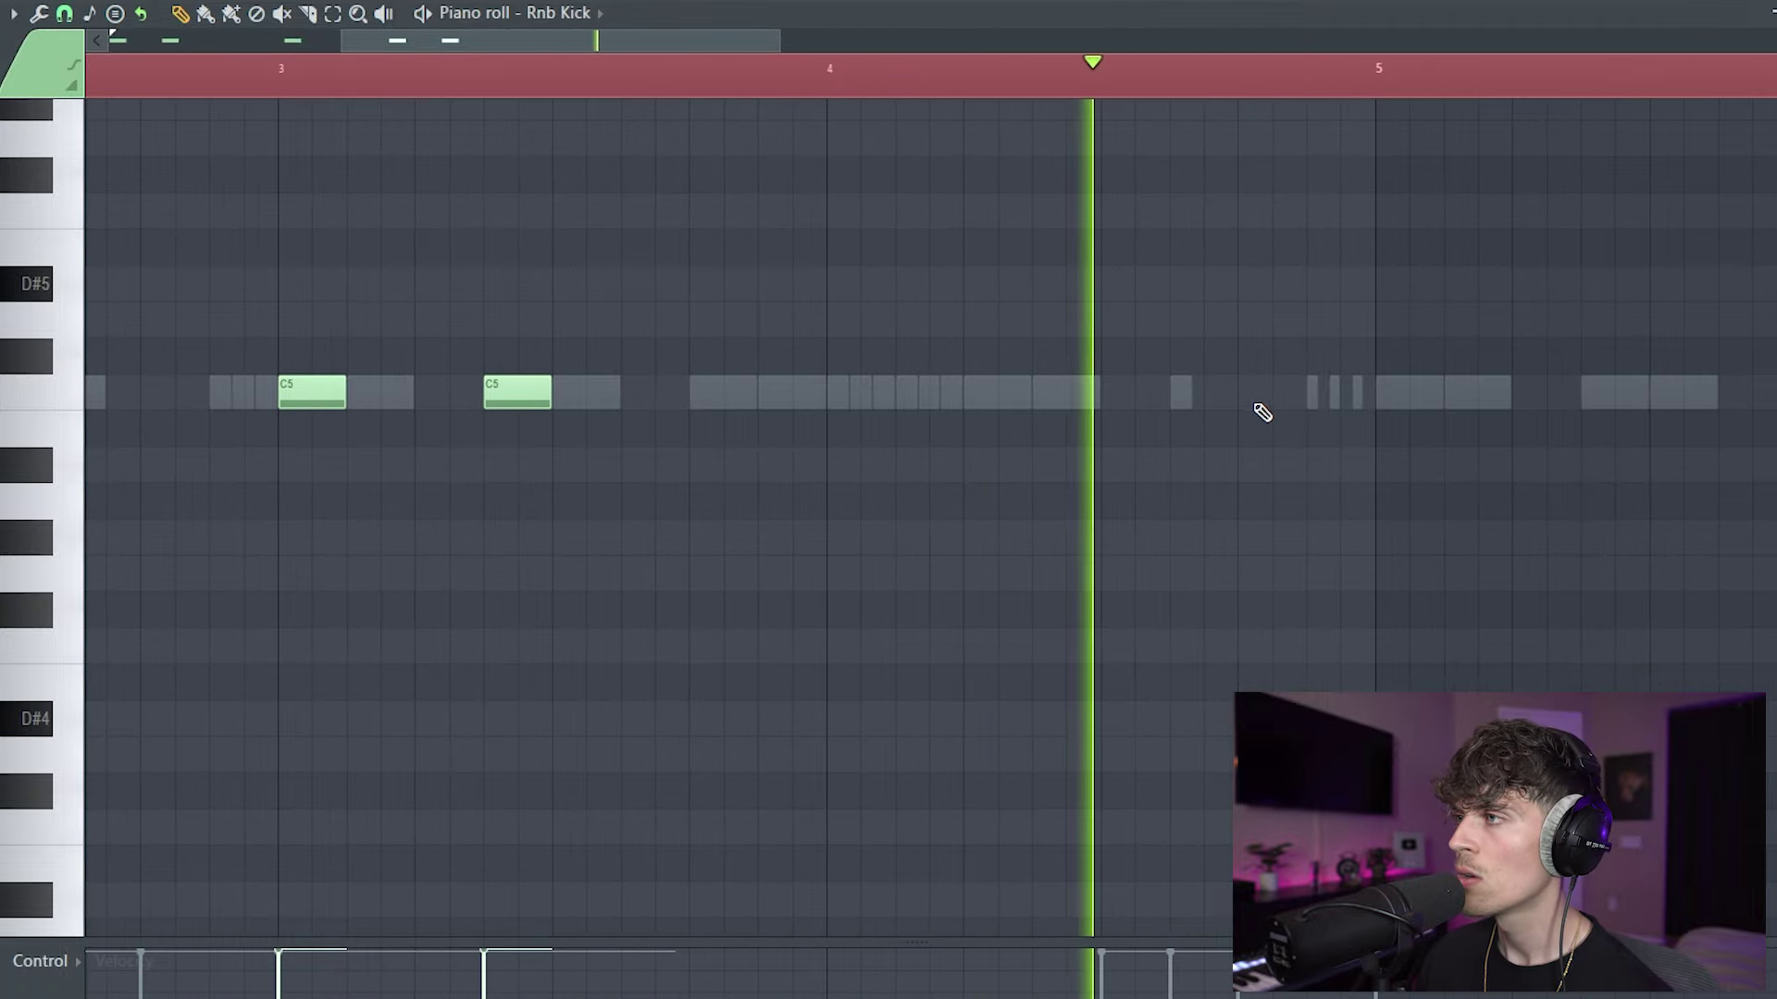
click(1386, 392)
Add C5 Rnb Kick notes on beat 2 of bar 6, at the start of bar 7, and one further along the pattern.
scroll(817, 80, down, 5)
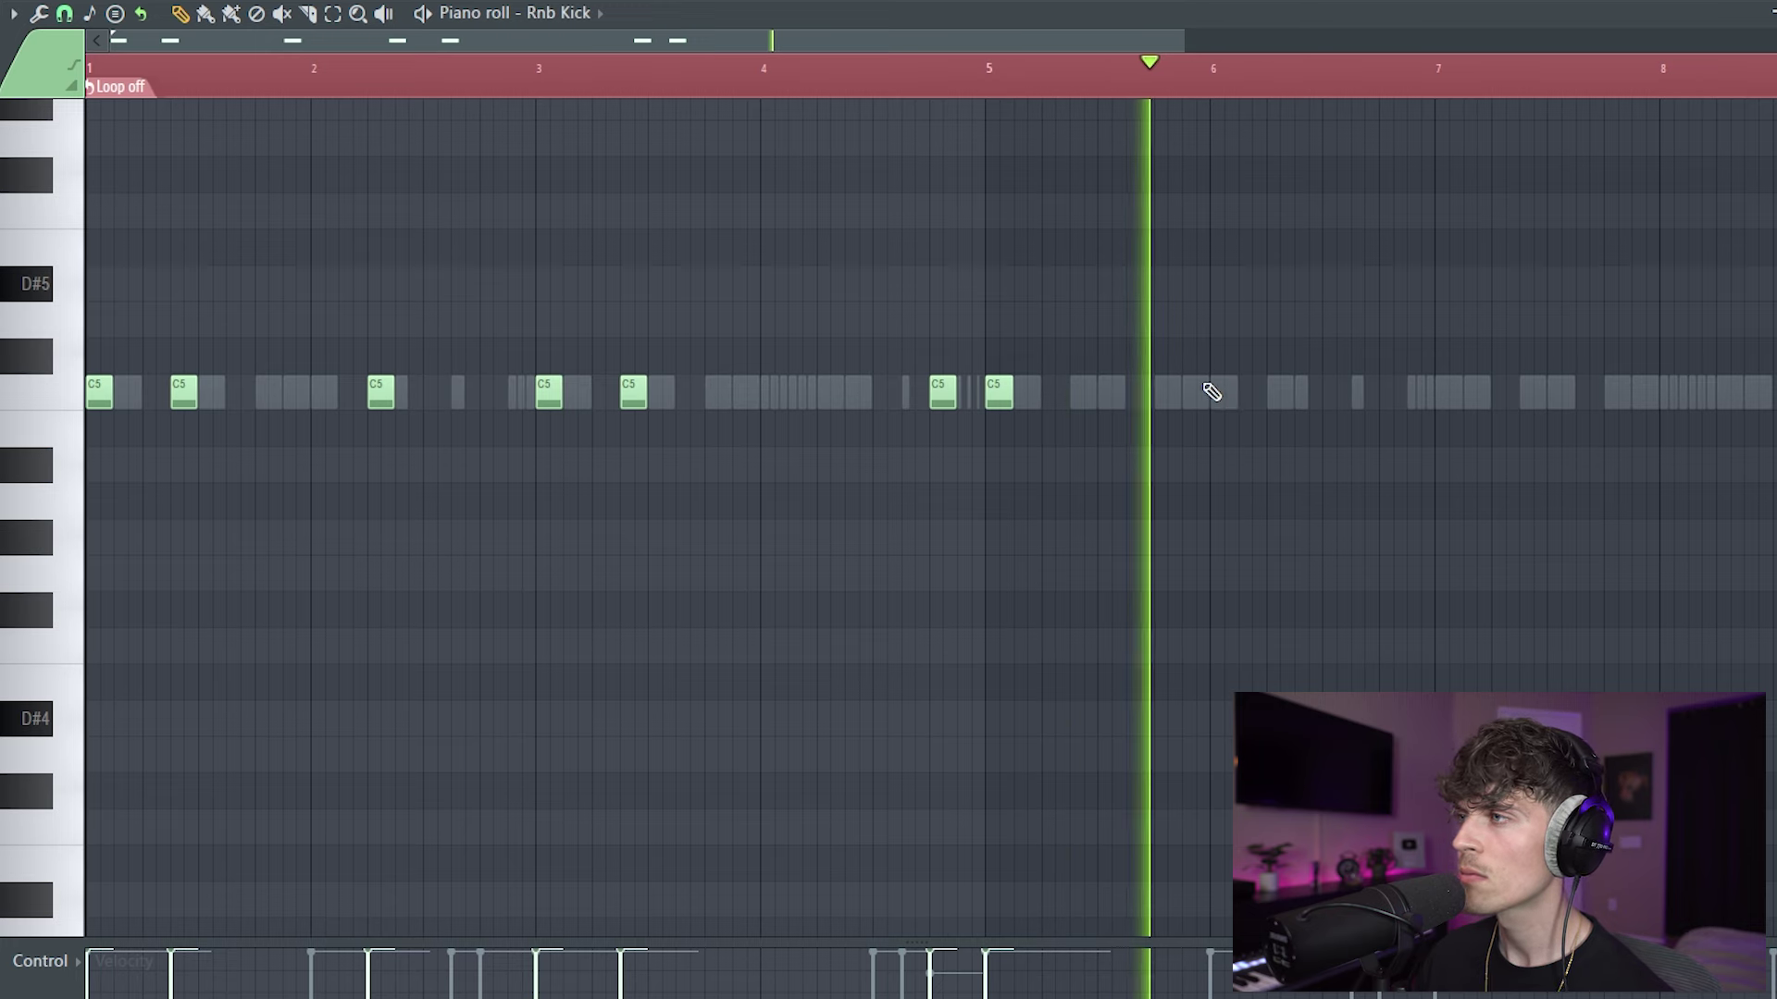
click(1248, 393)
drag(1262, 397, 1275, 397)
click(1445, 400)
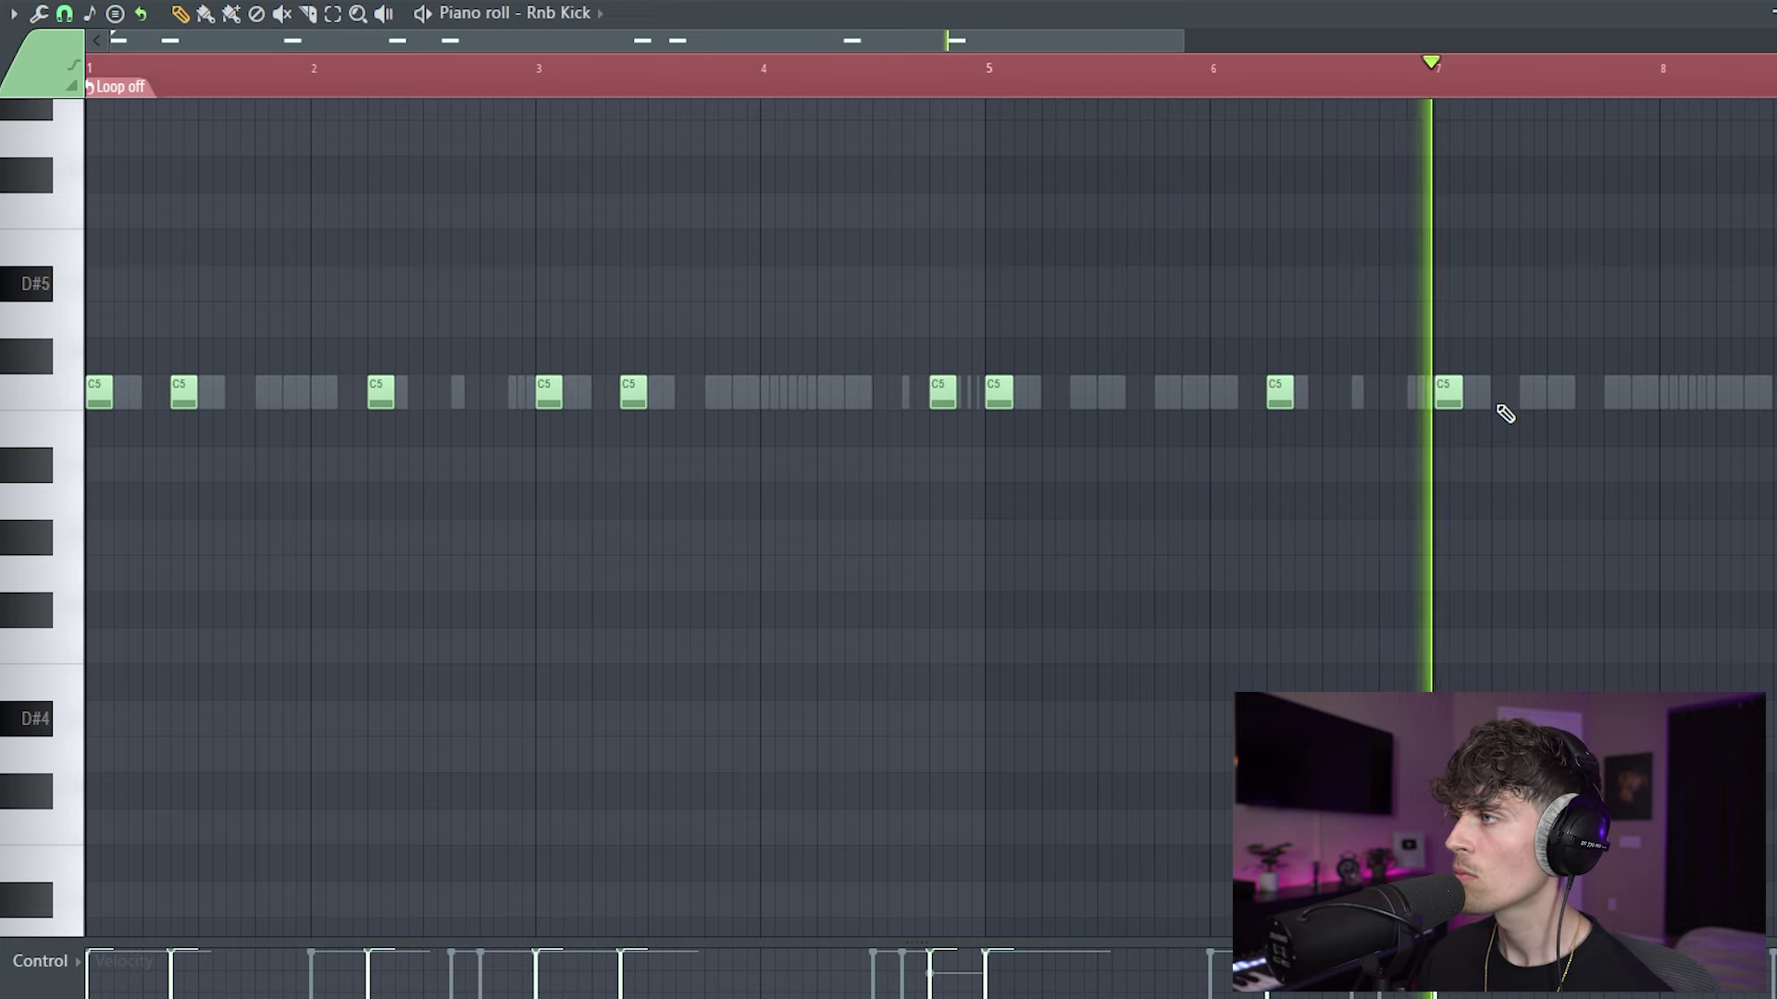
scroll(1178, 79, up, 4)
drag(933, 38, 1275, 119)
click(1194, 393)
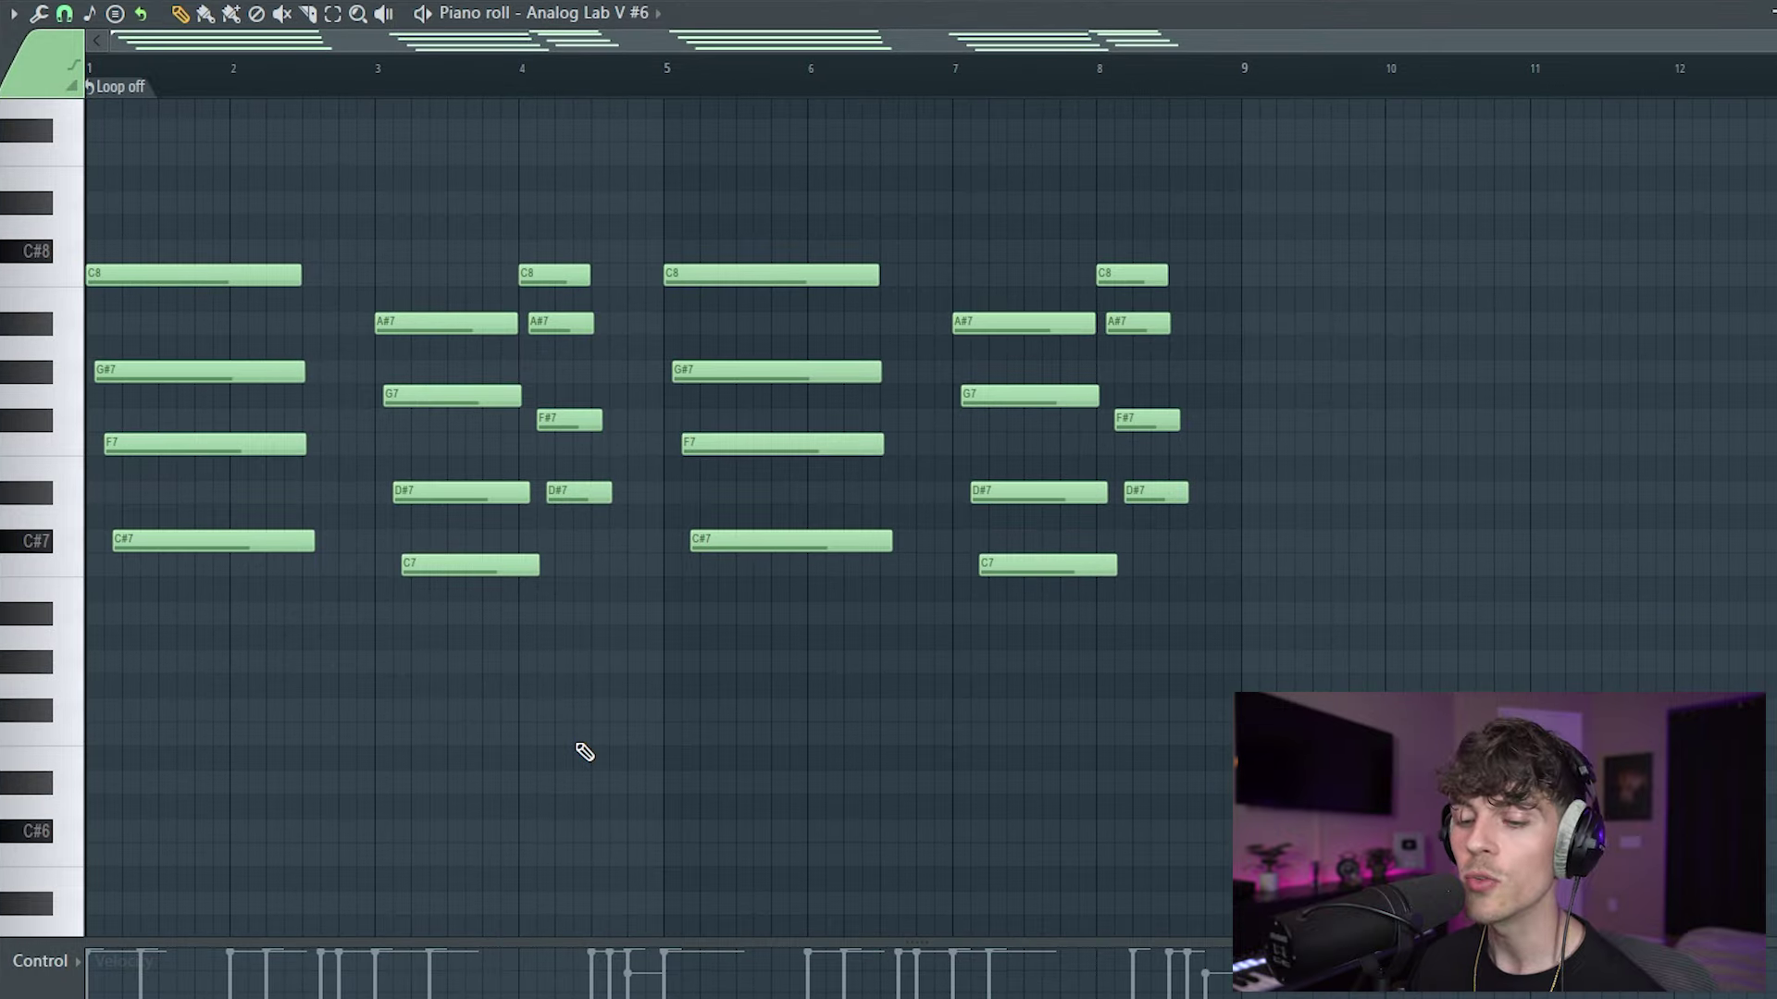
Select the hi-hat's mixer track, Insert 8, and review the settings of its Fruity Delay 3, Portal and Fruity Reeverb 2 effects.
key(alt+s)
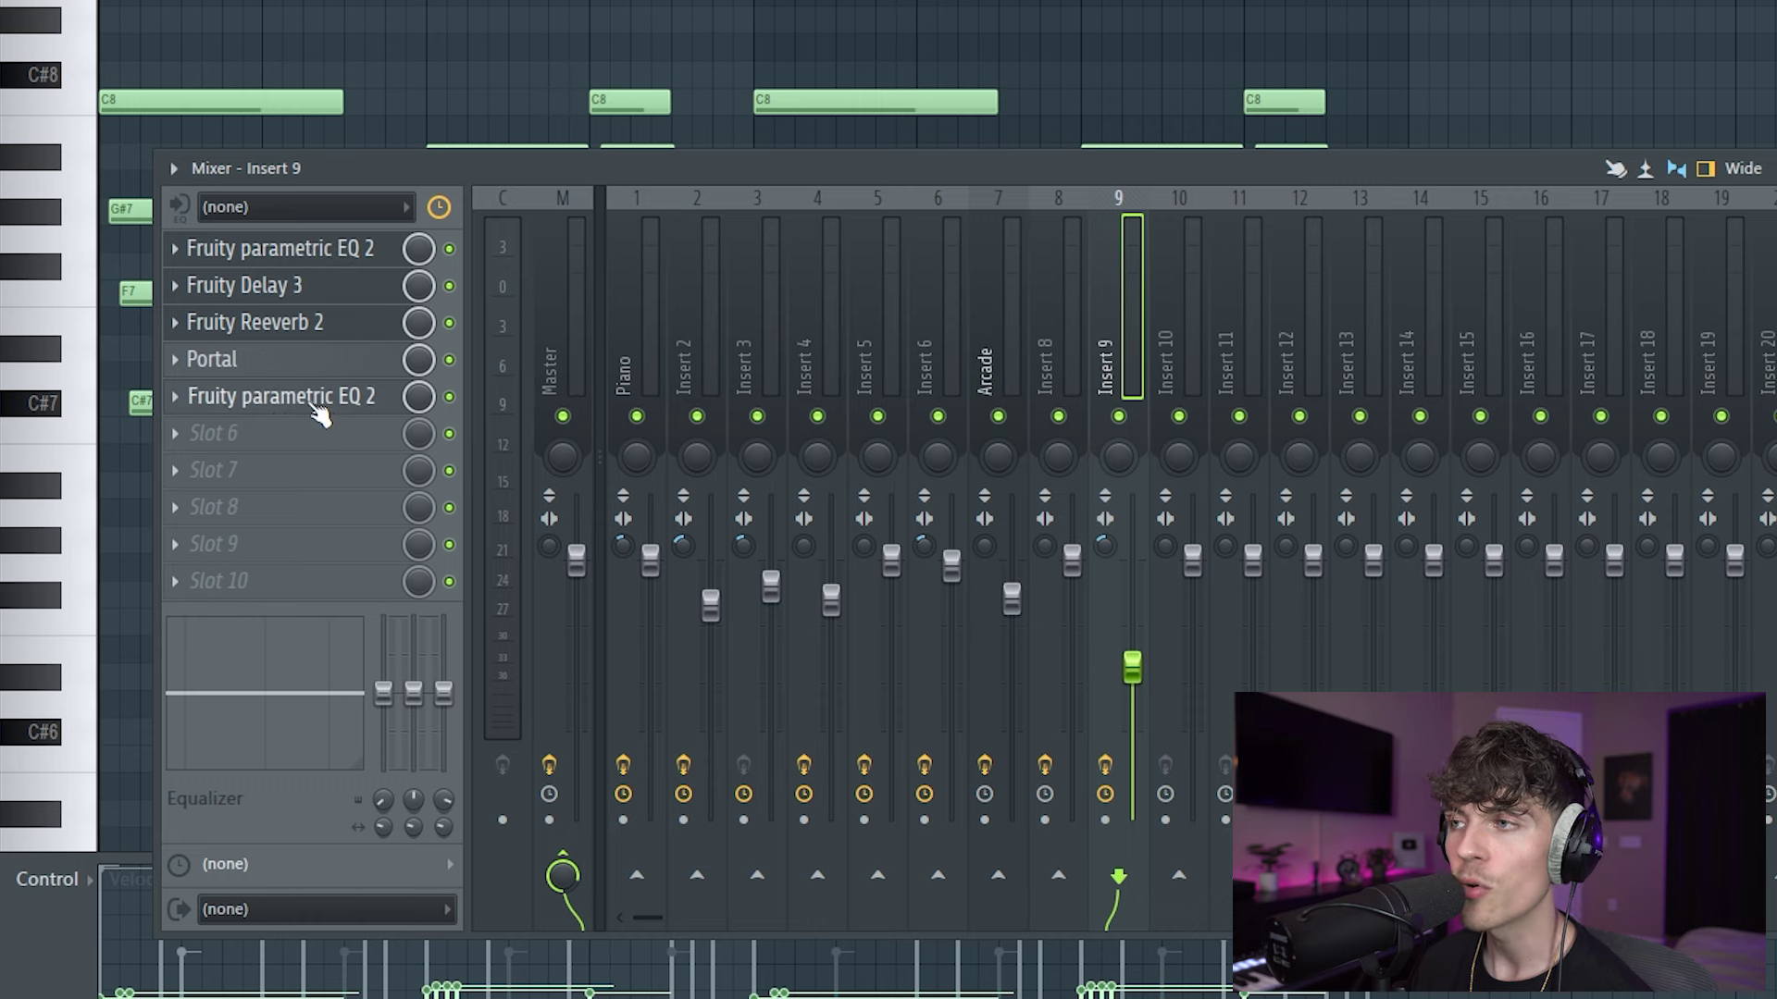
click(945, 65)
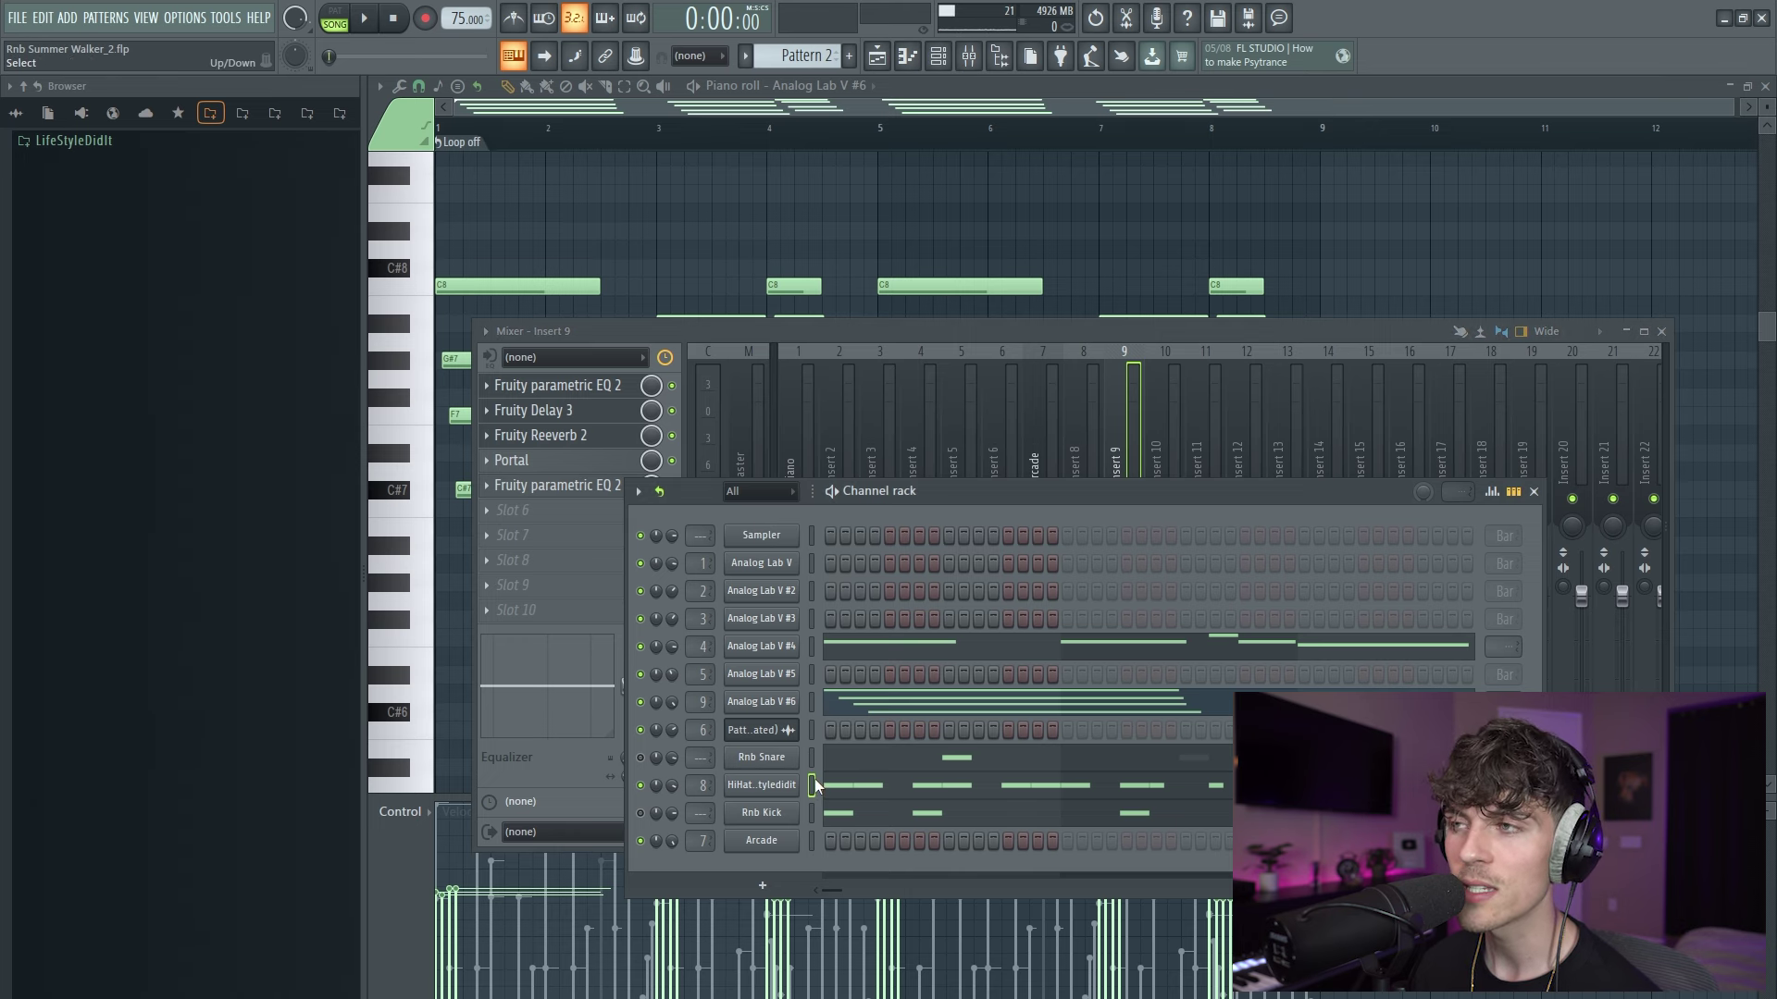
click(1090, 420)
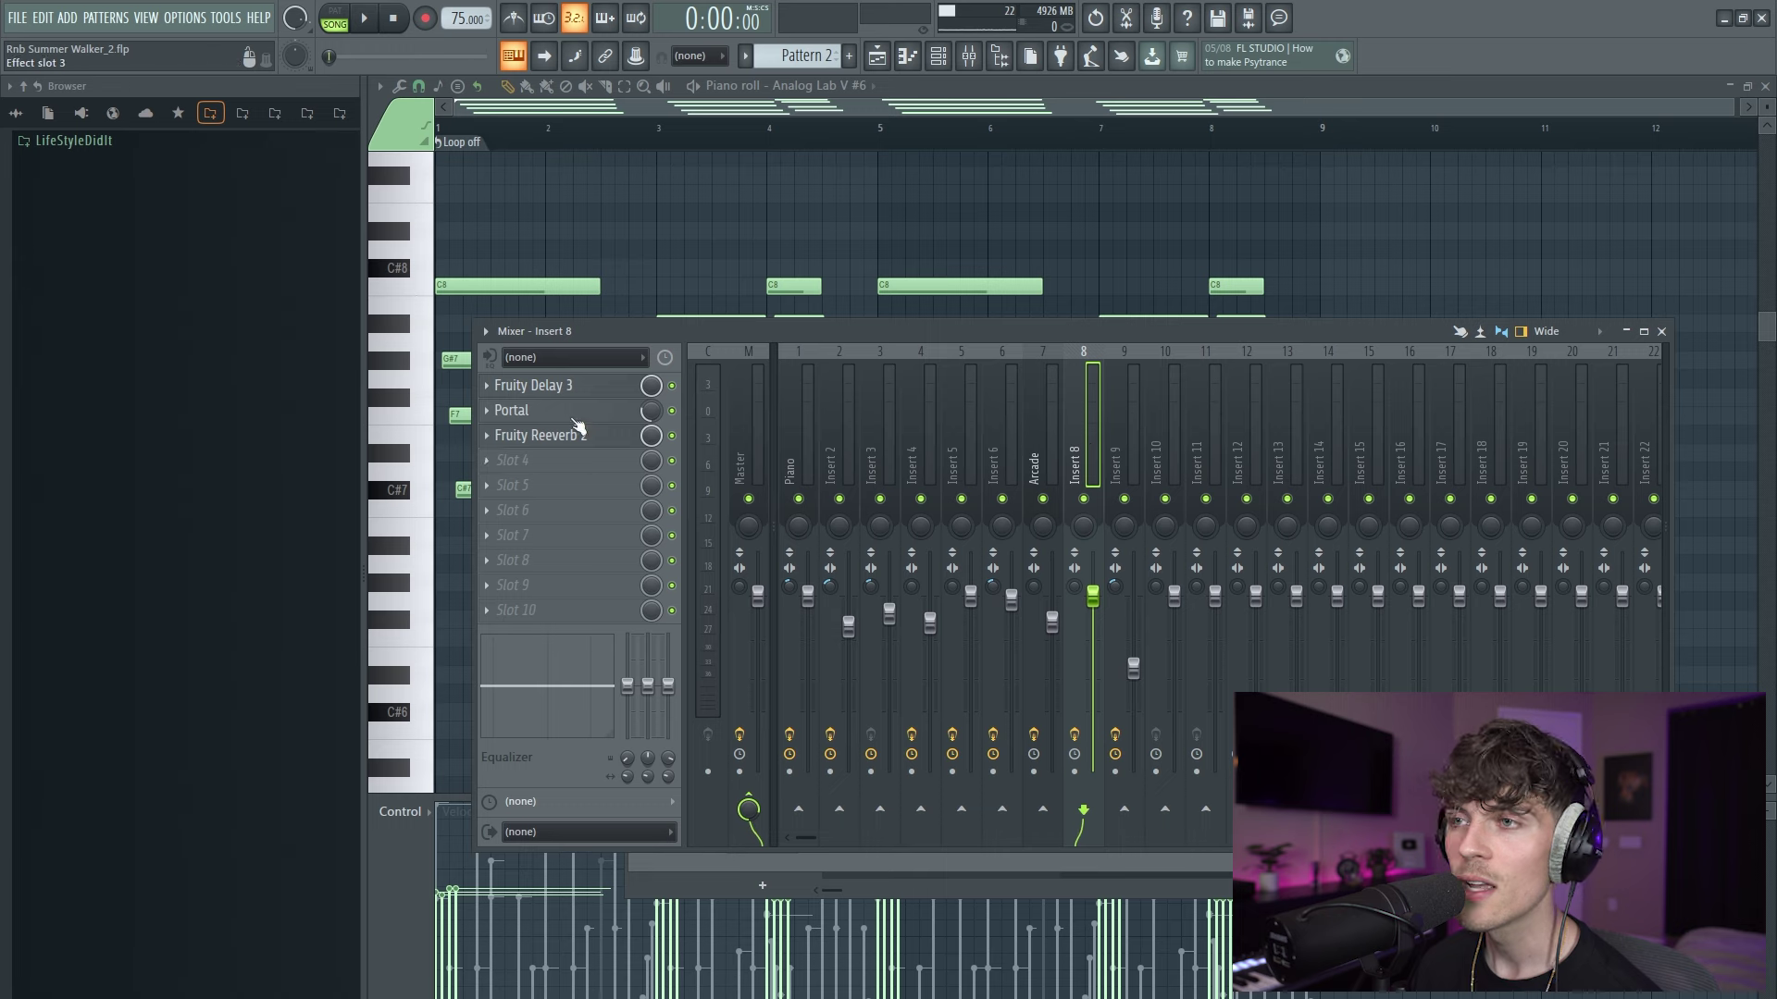
click(535, 385)
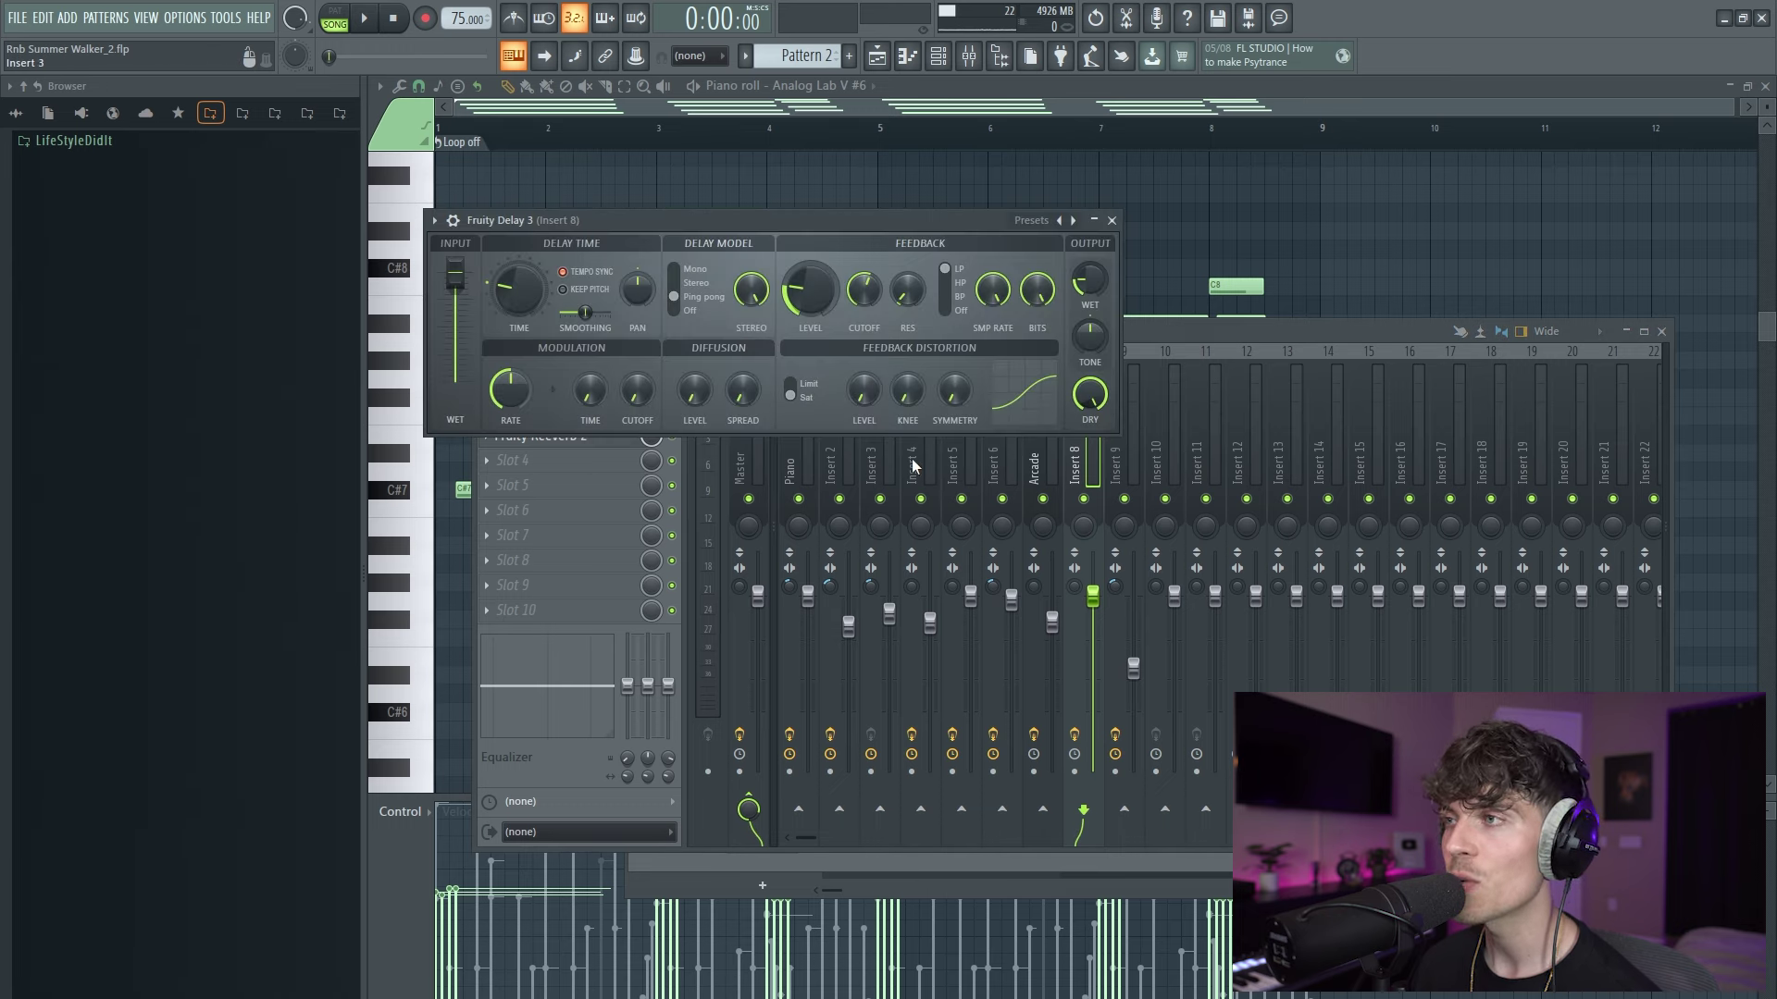
click(1113, 220)
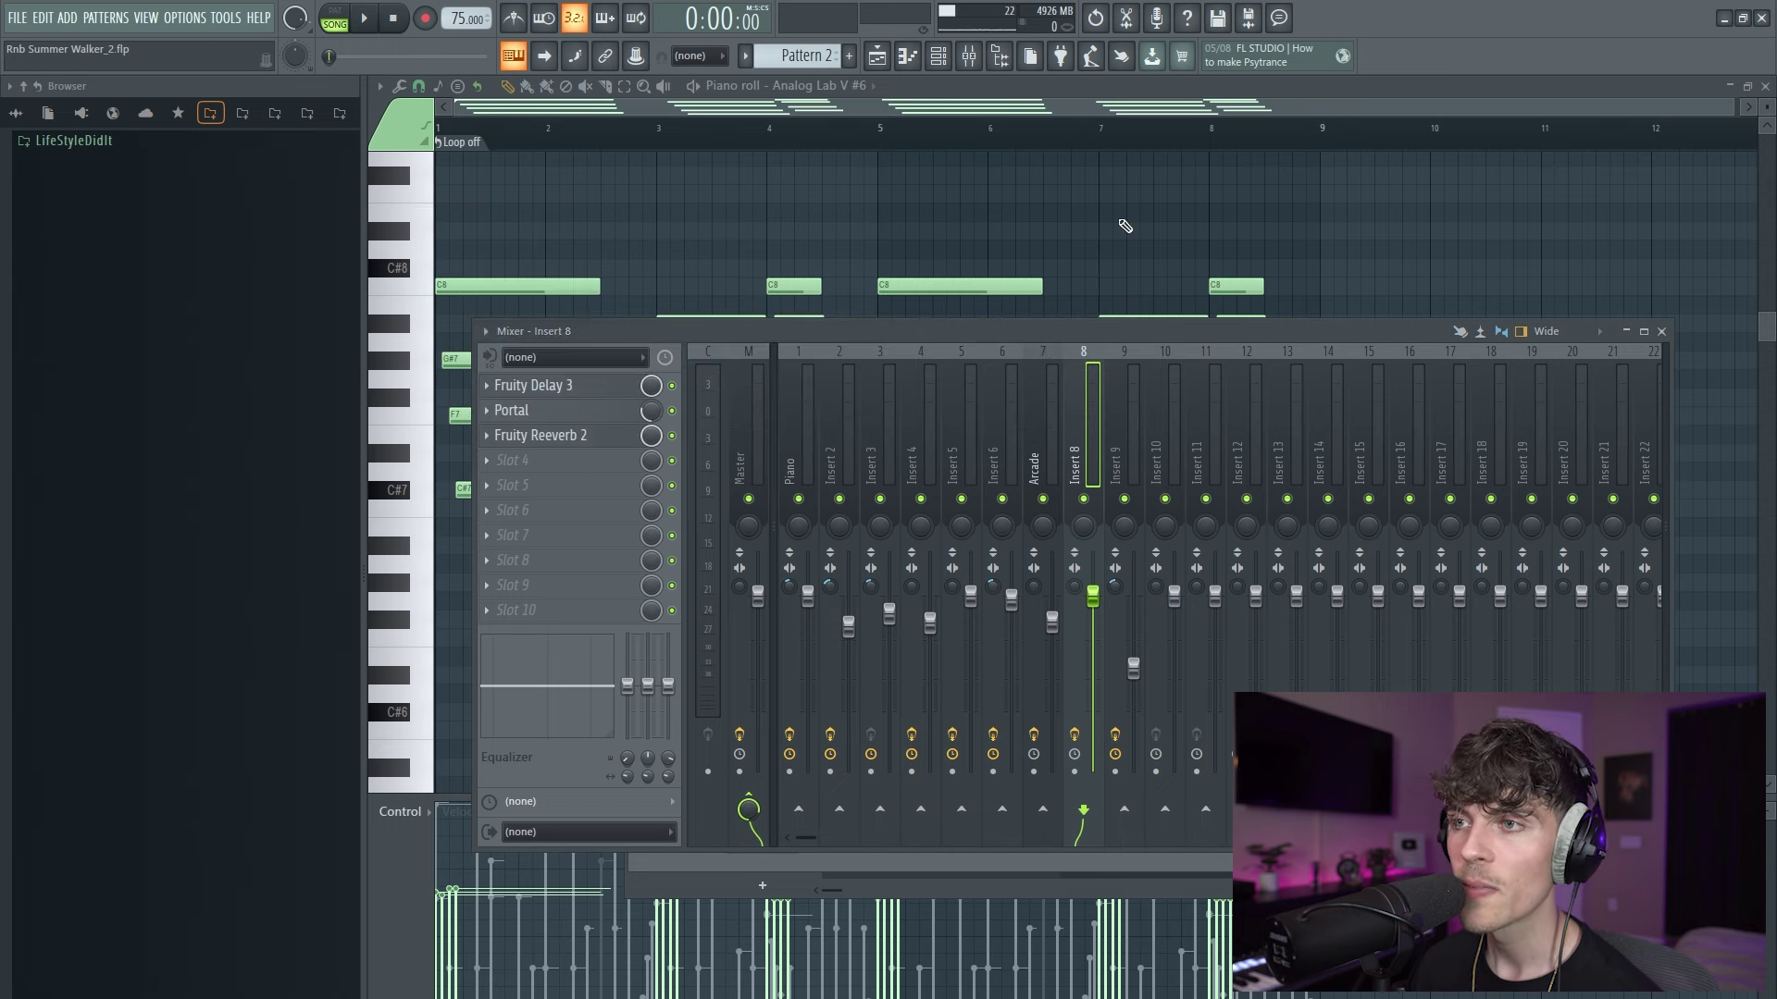
click(555, 409)
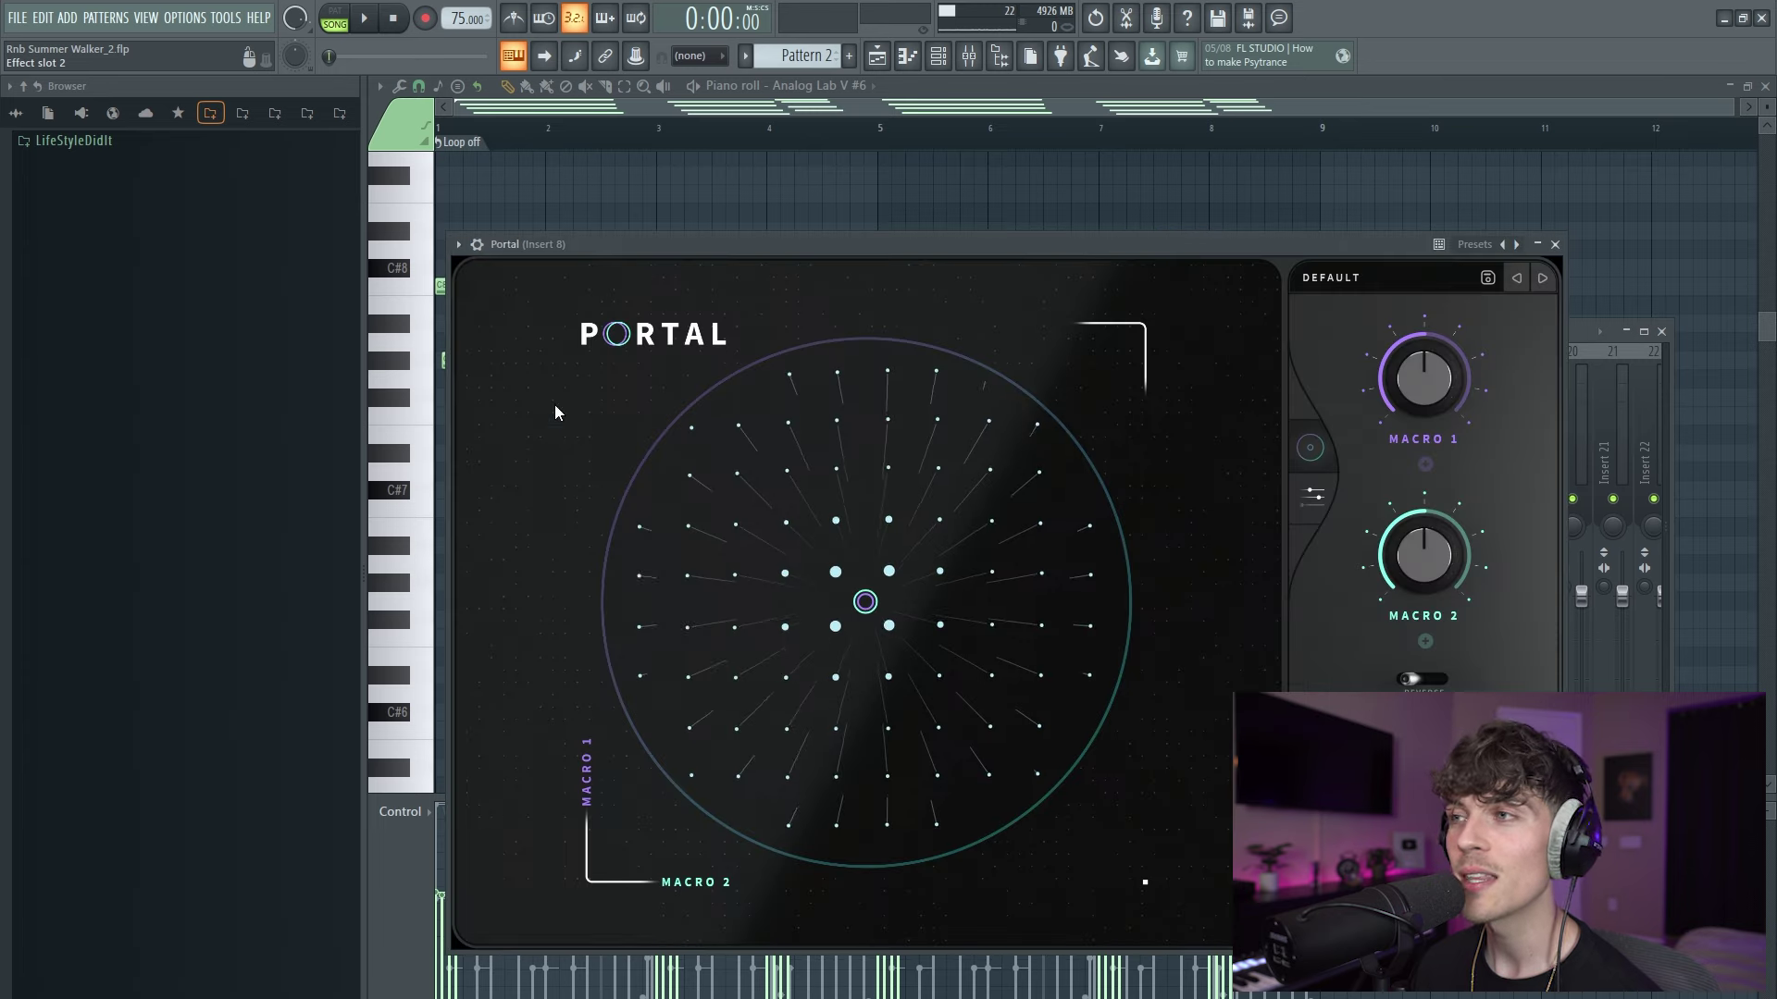
click(1555, 245)
click(590, 438)
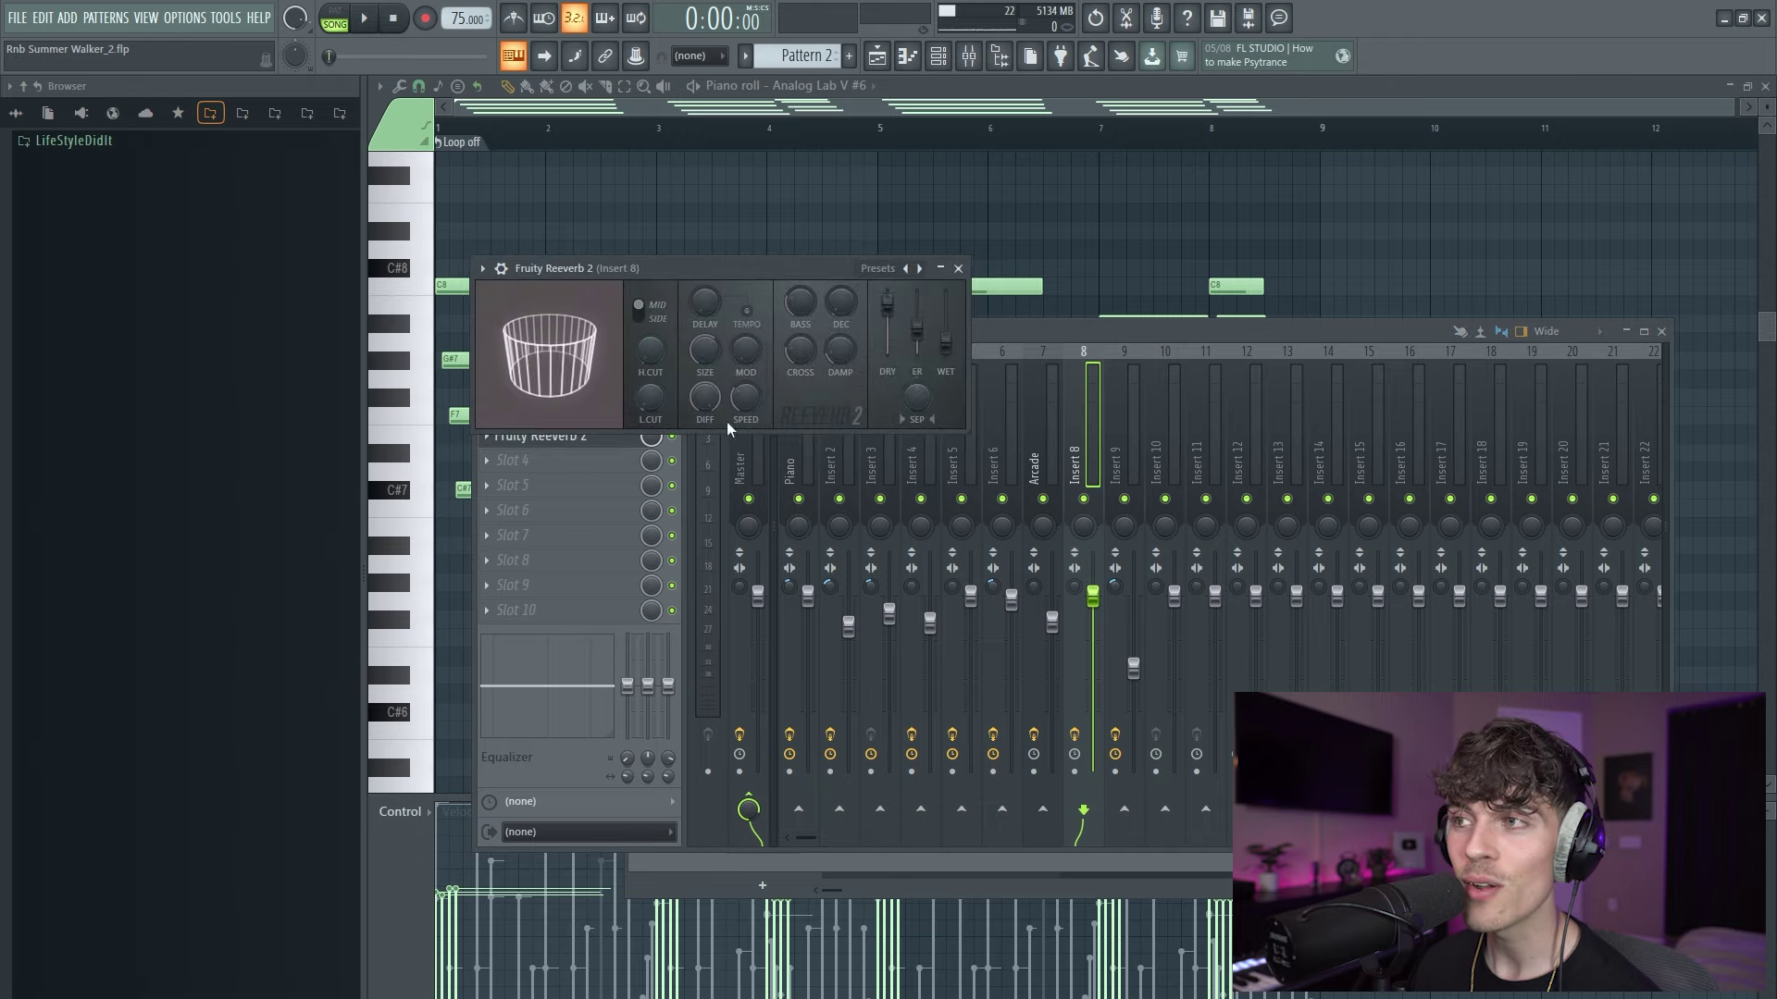
click(959, 268)
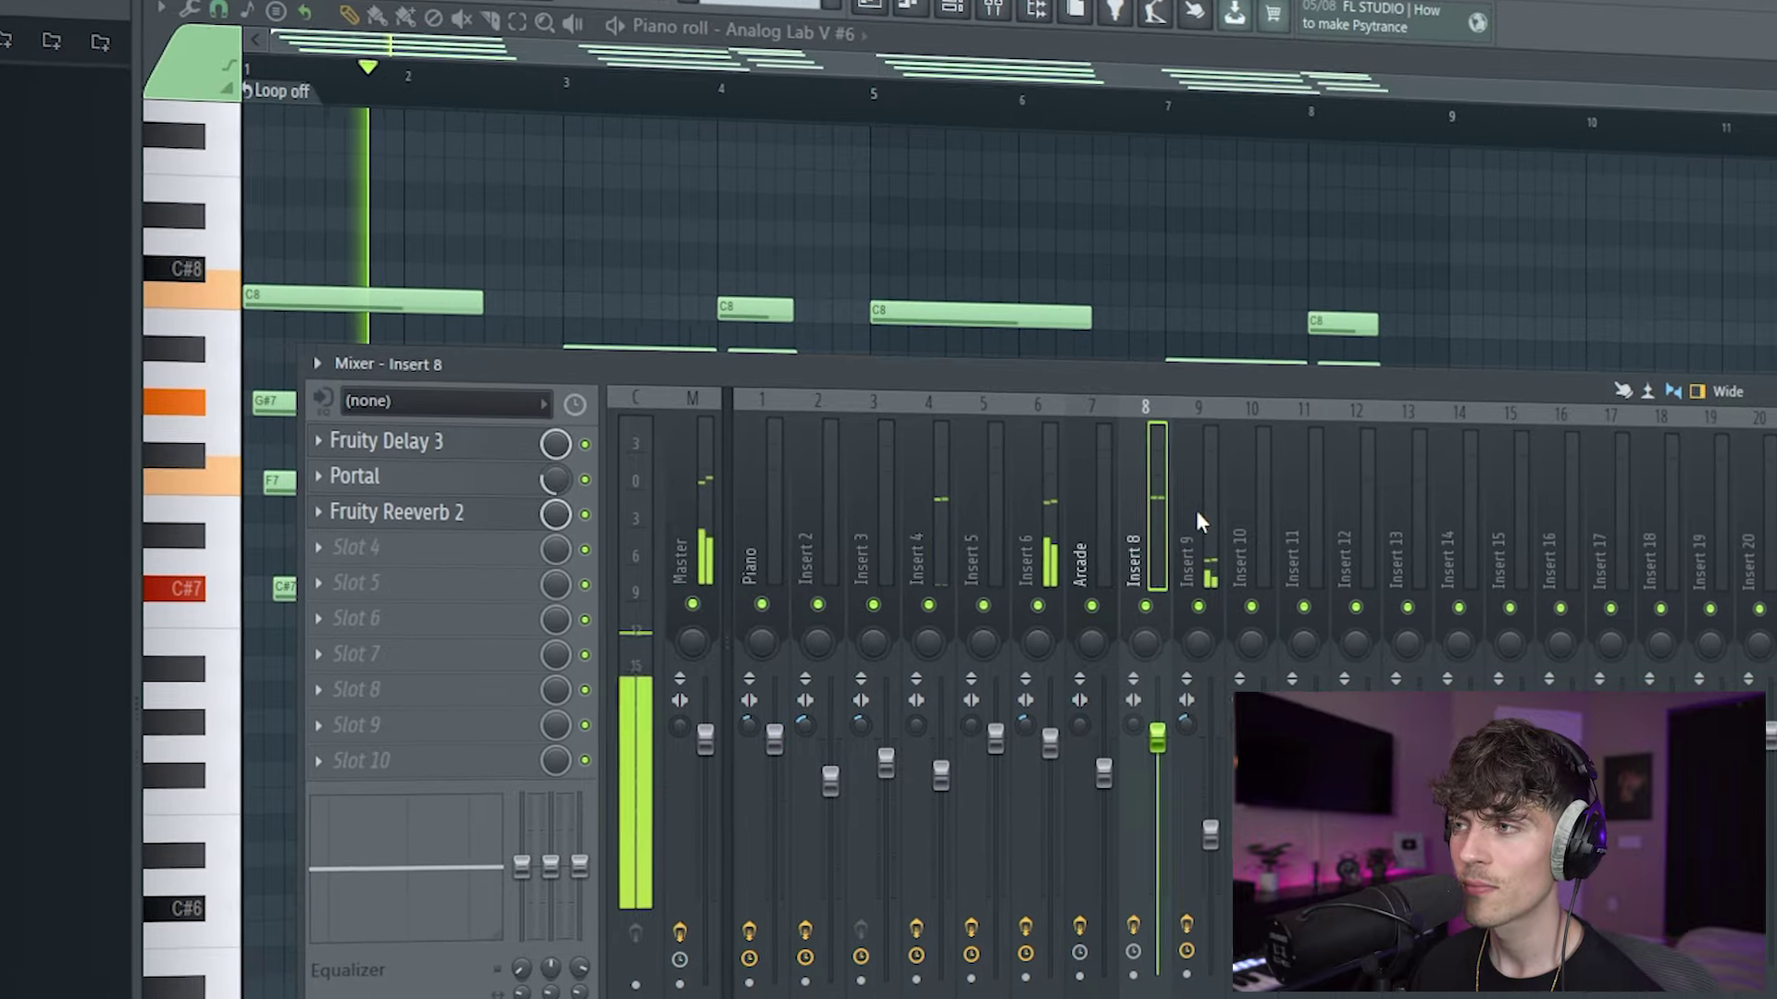
Compare the hi-hats during playback with the Insert 8 effects bypassed and switched back on.
click(1196, 816)
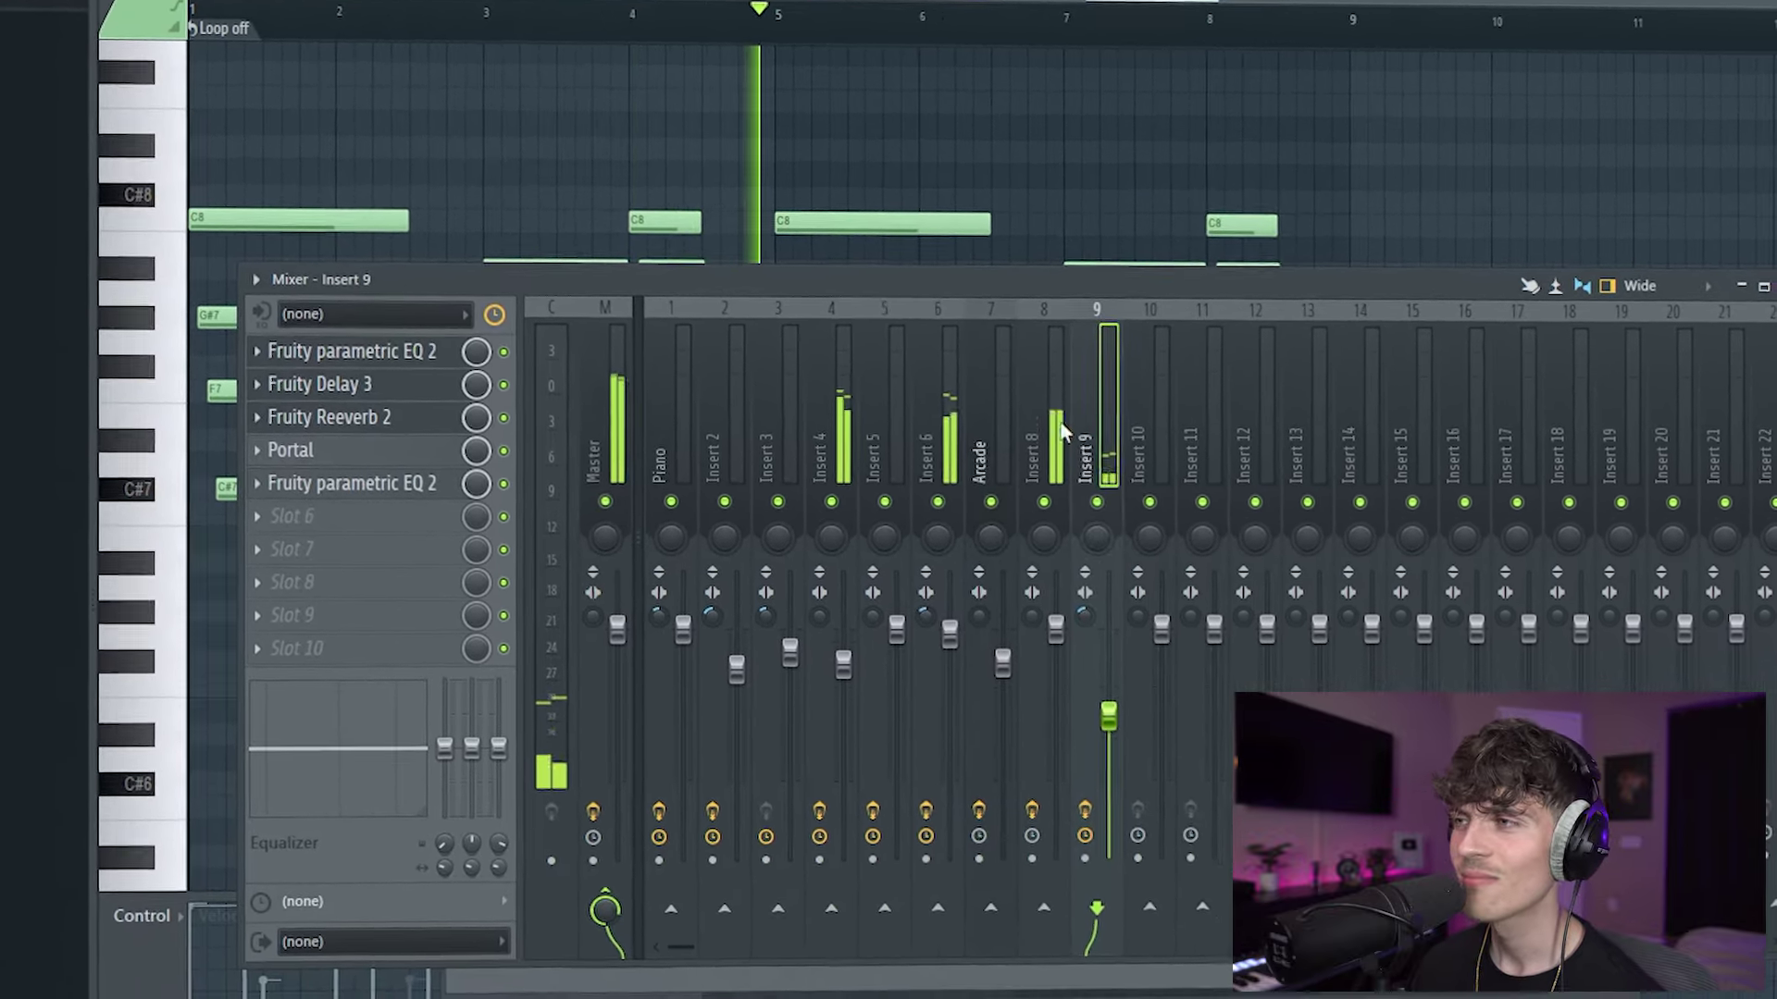
click(1059, 430)
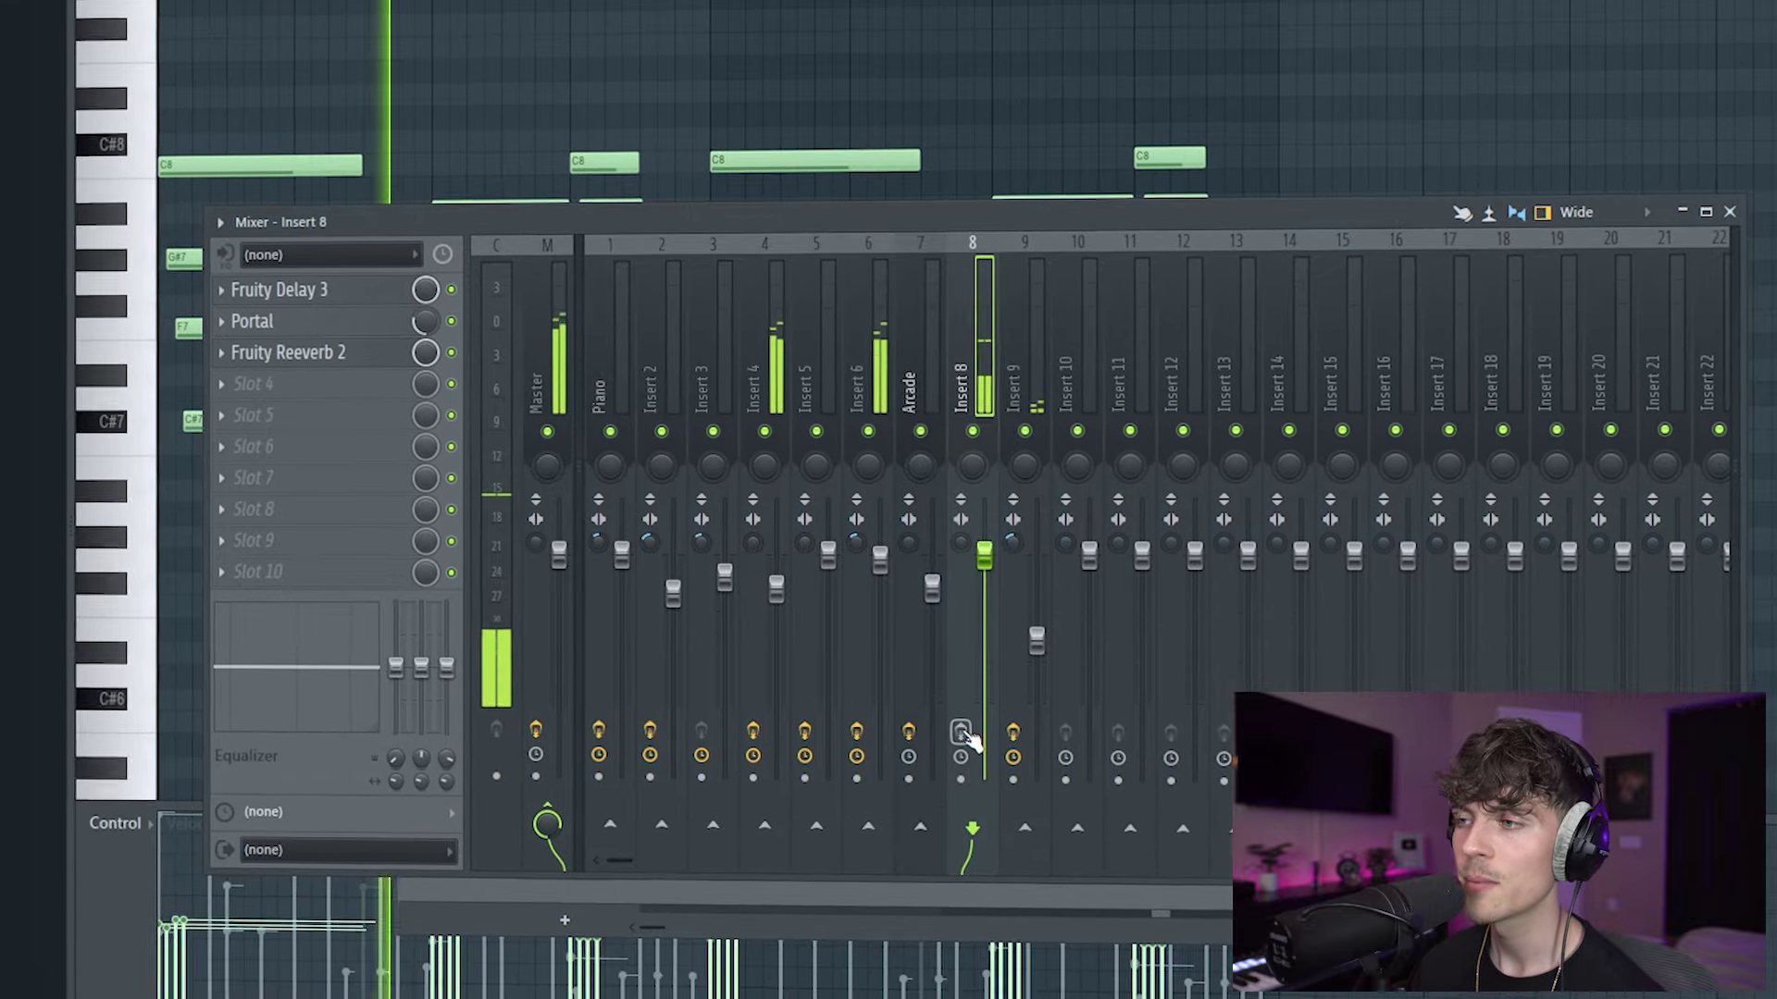
click(964, 734)
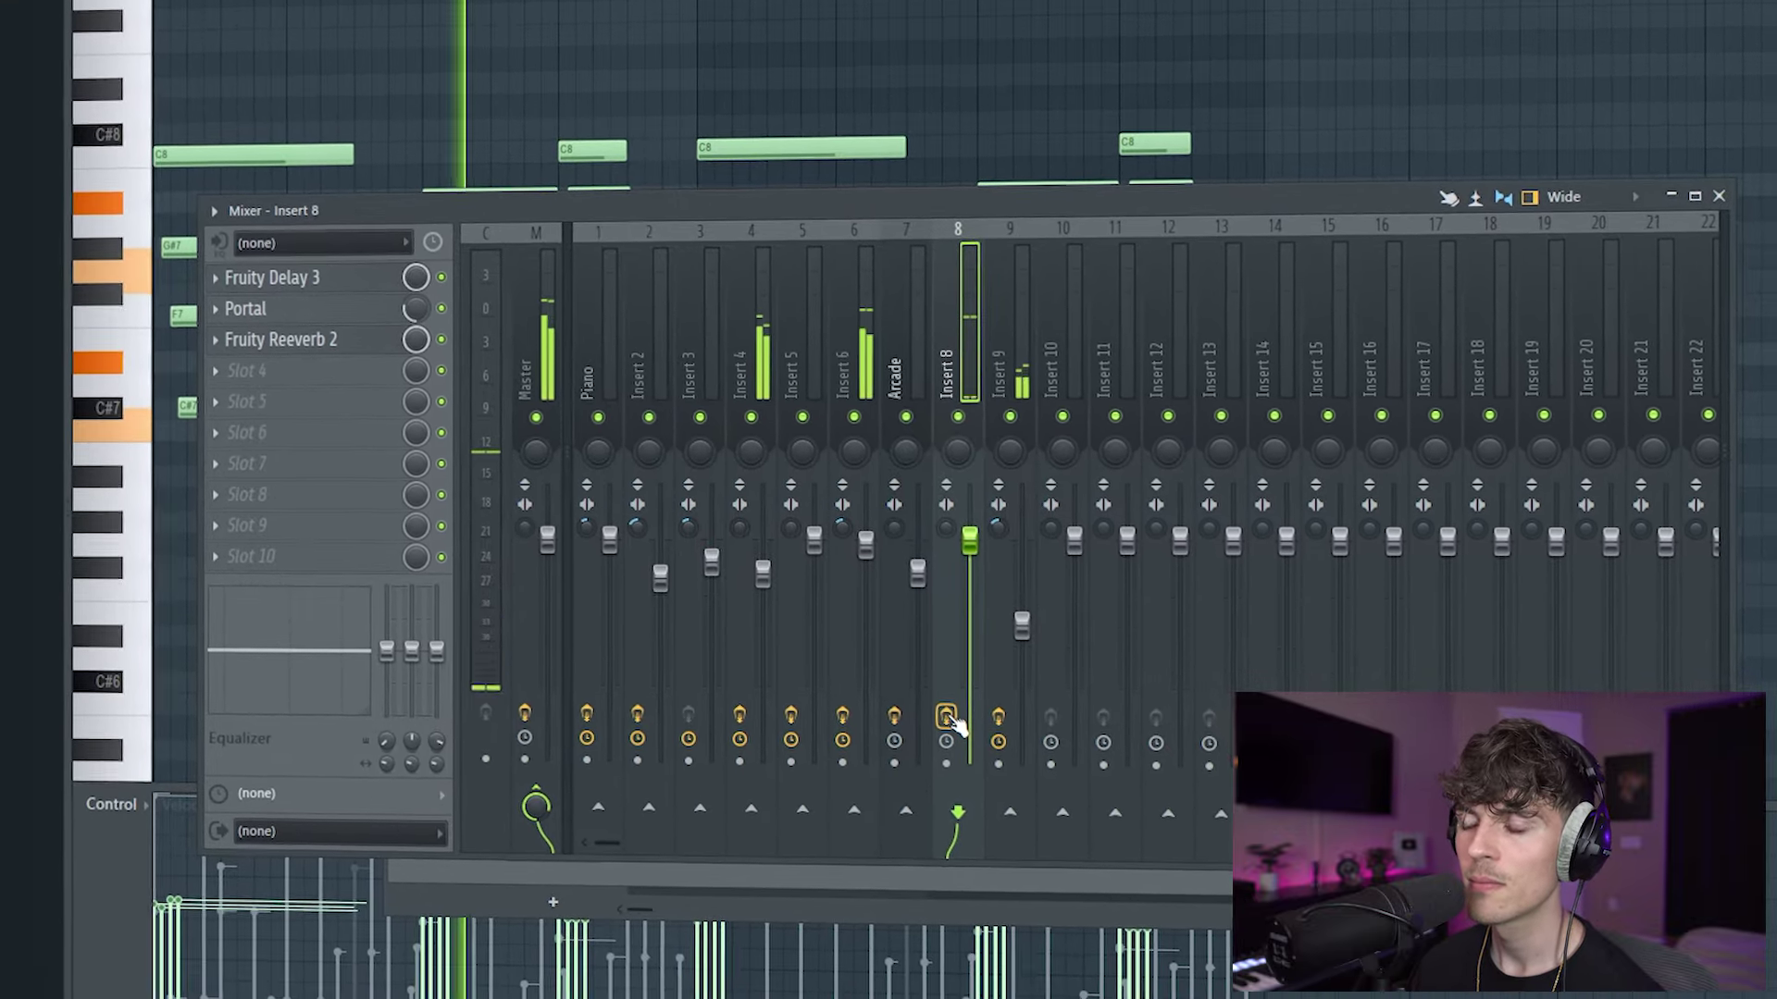